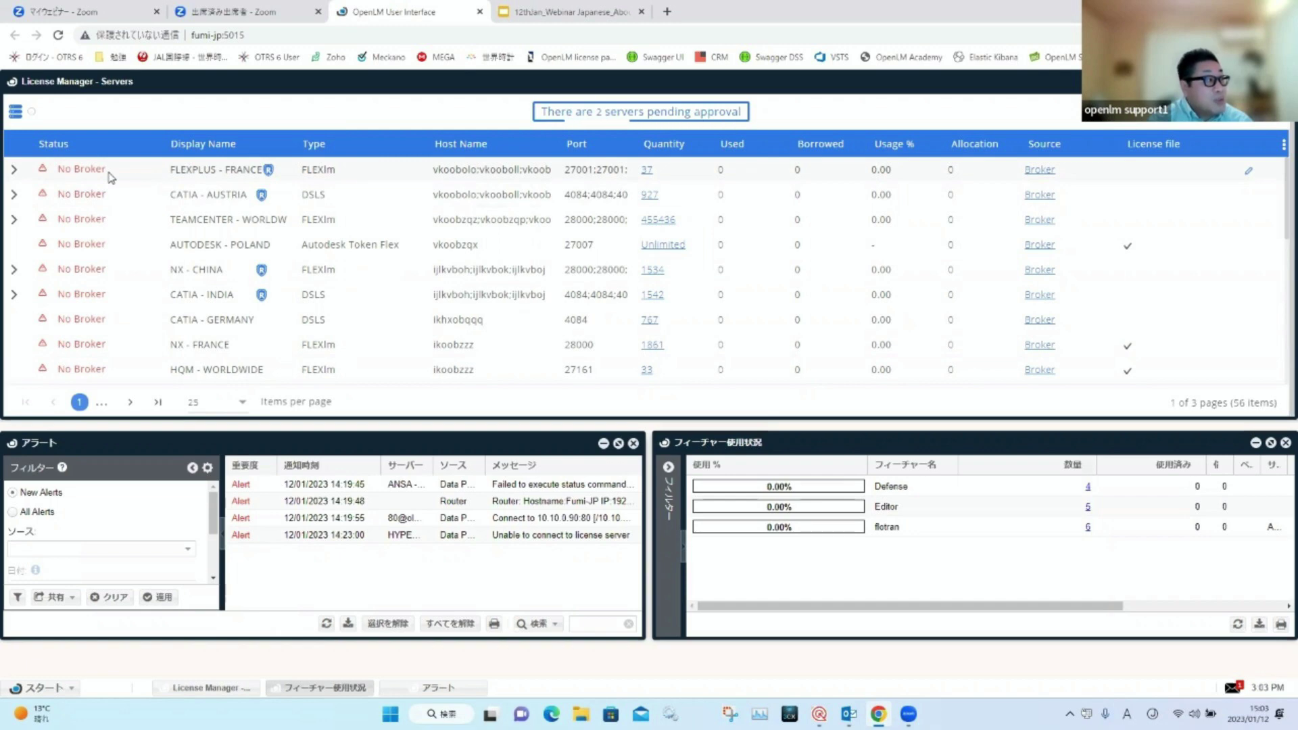
Step: Set the License Manager servers list to show 250 items per page and browse down to the notepad++ entry
scroll(111, 177, "down", 5)
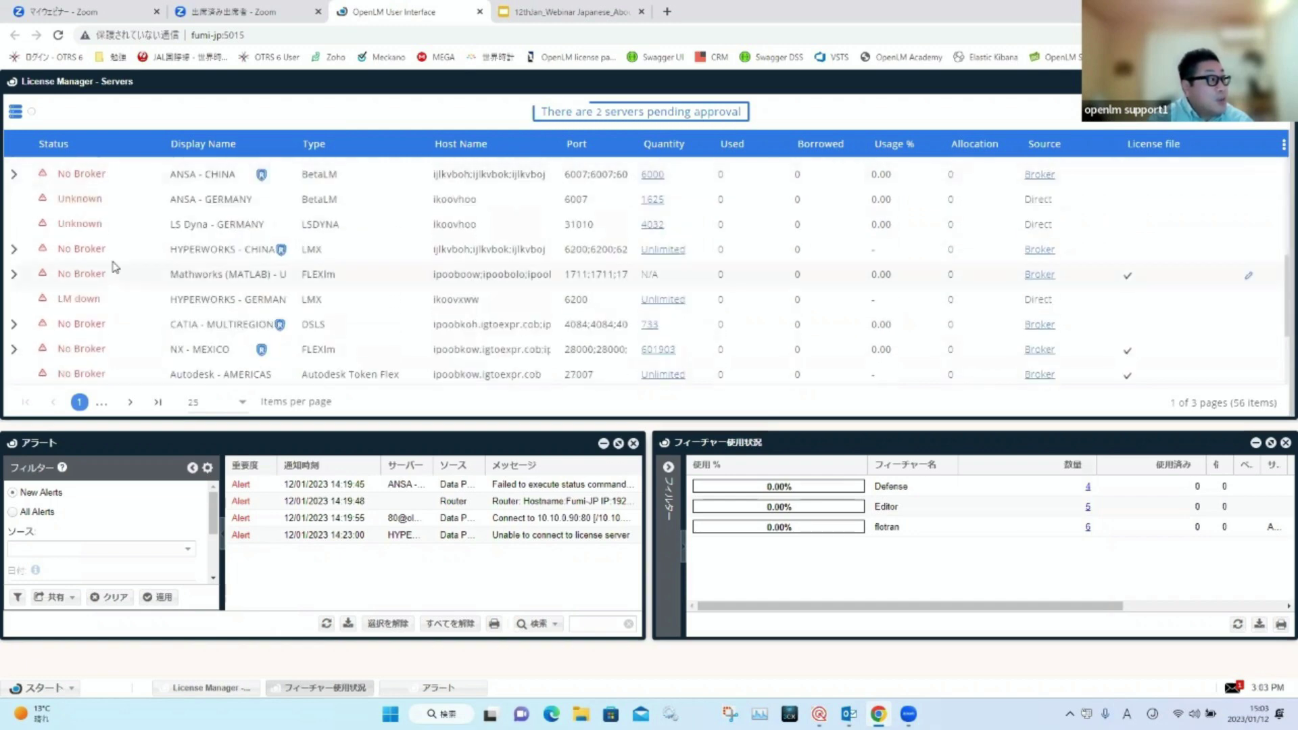
scroll(95, 189, "down", 3)
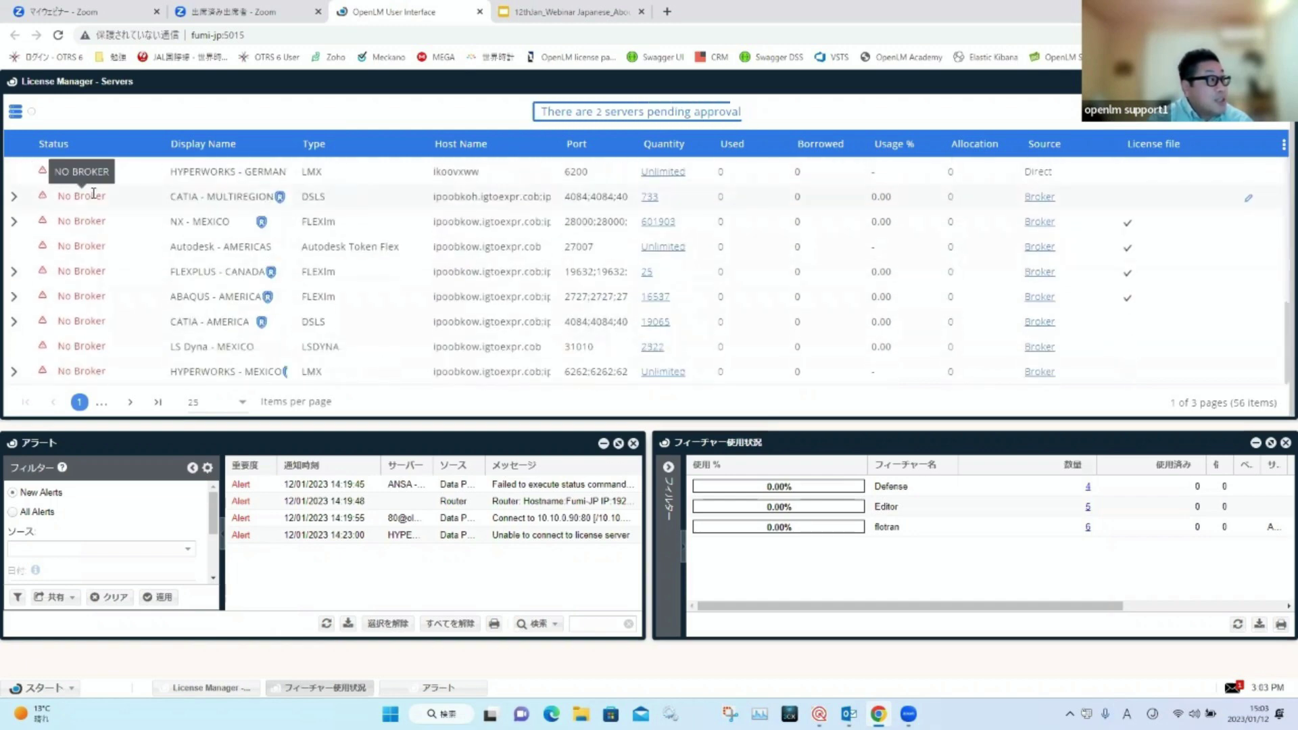
left_click(246, 402)
left_click(243, 397)
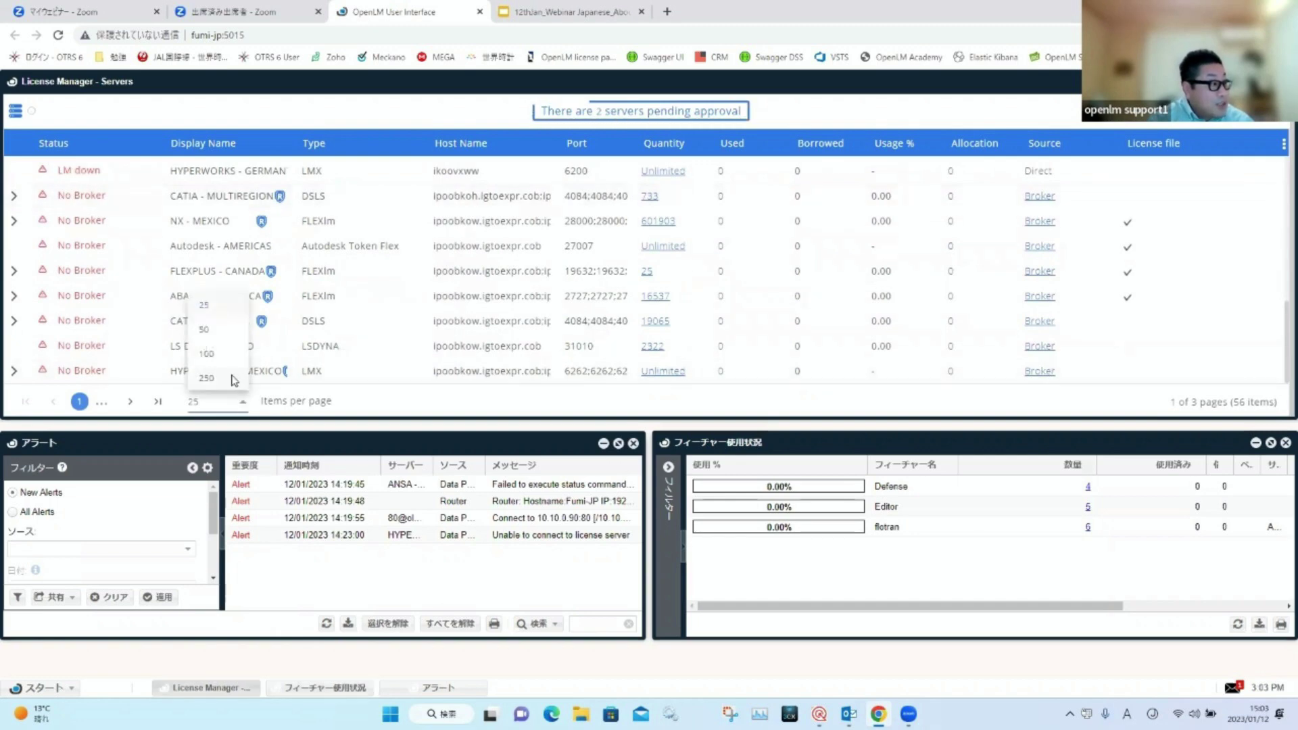
left_click(206, 378)
scroll(147, 263, "down", 5)
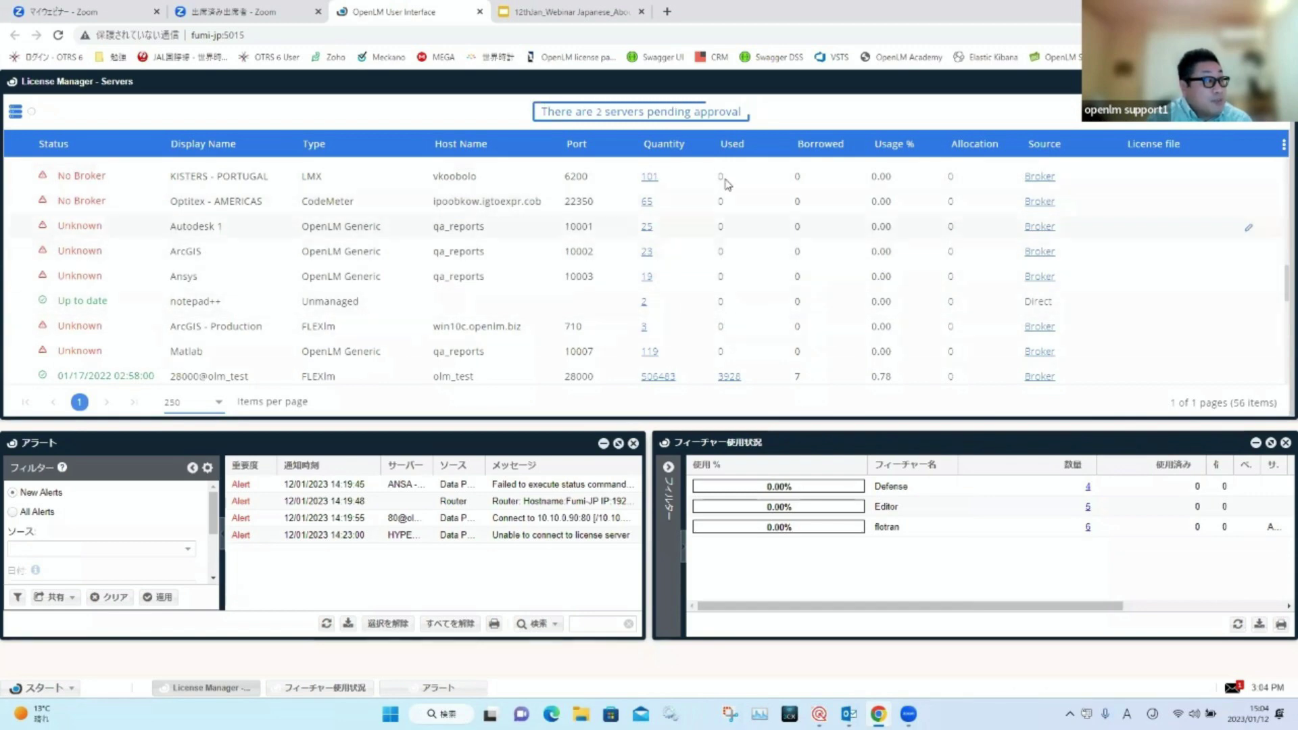
left_click(58, 694)
mouse_move(81, 529)
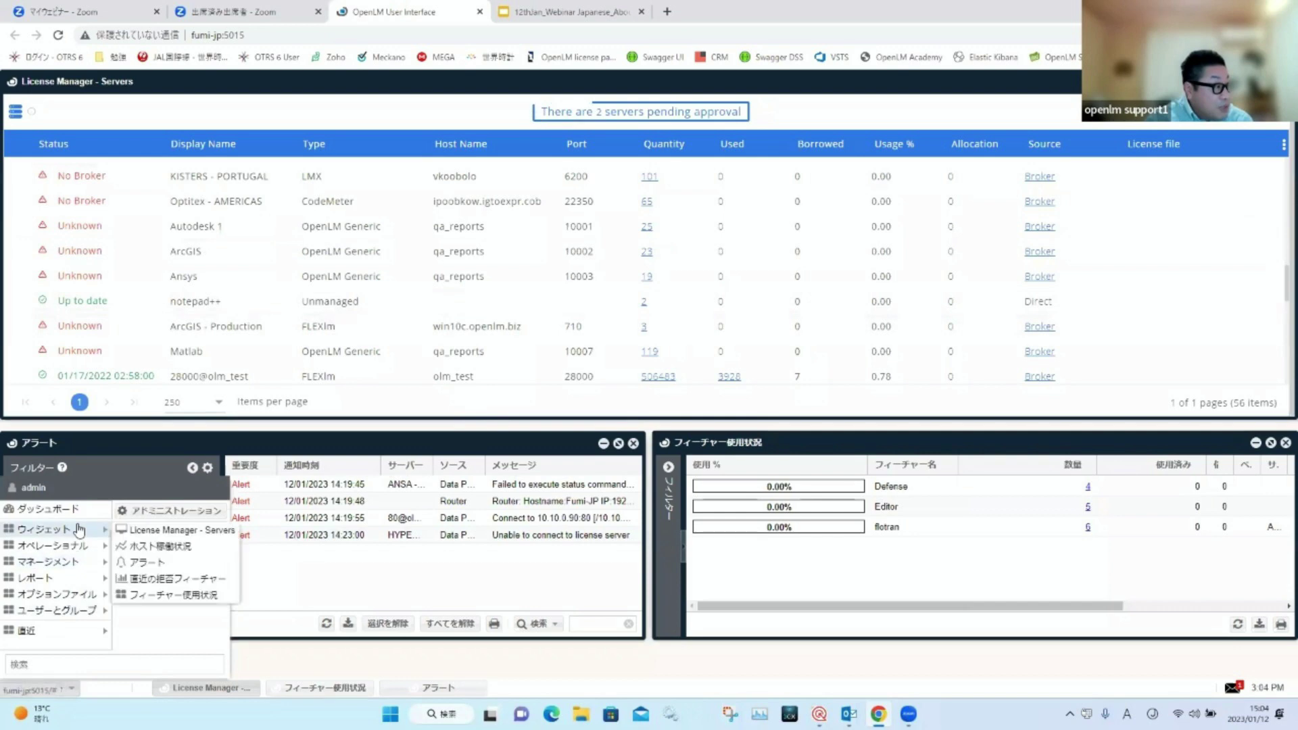
left_click(190, 512)
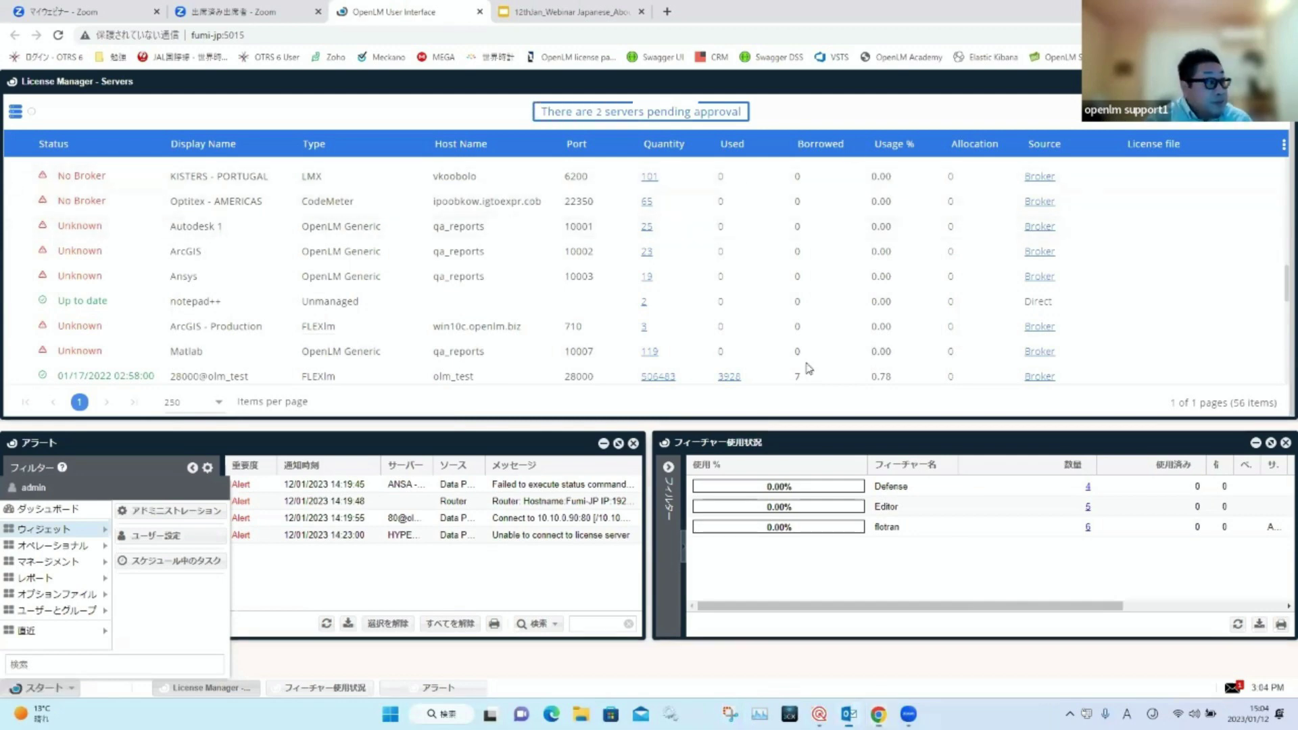
Step: Launch Notepad++ from the desktop, minimize its window and return to the OpenLM servers list in the browser
key("super+Down")
key("super+Down")
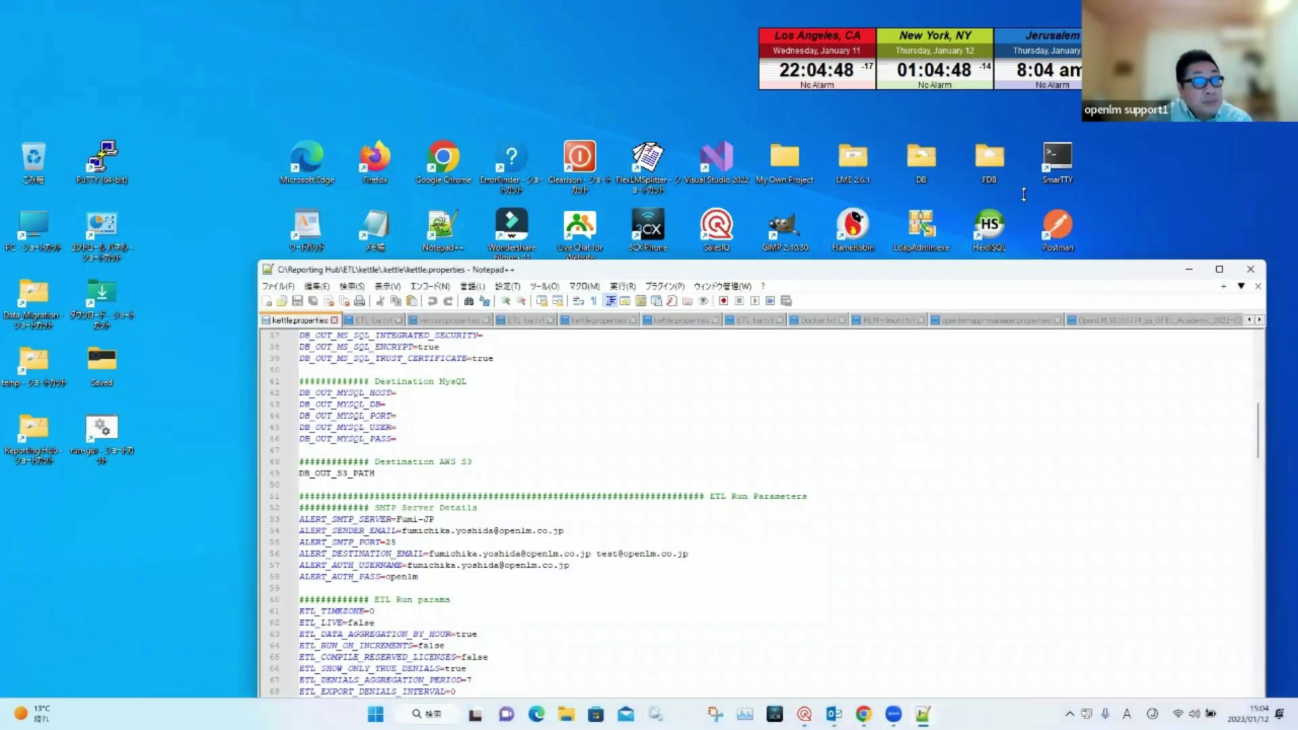
key("super+Down")
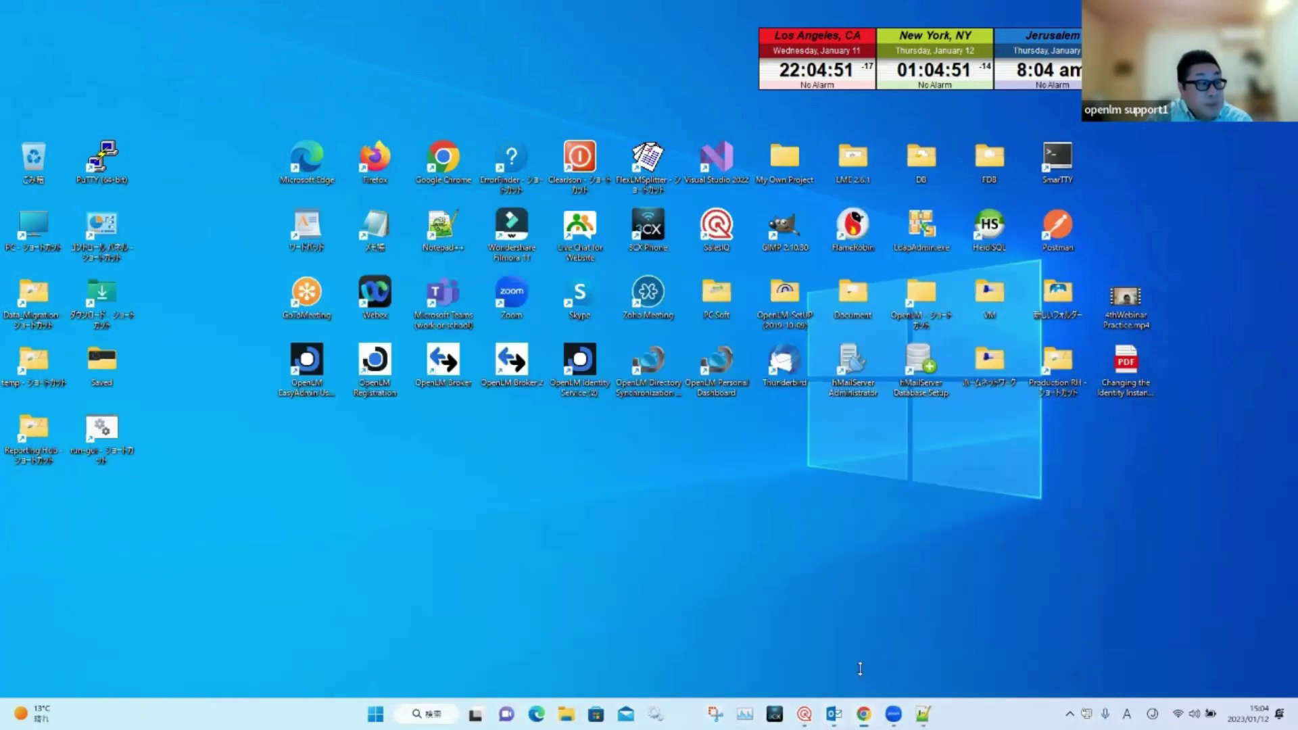
key("alt+Tab")
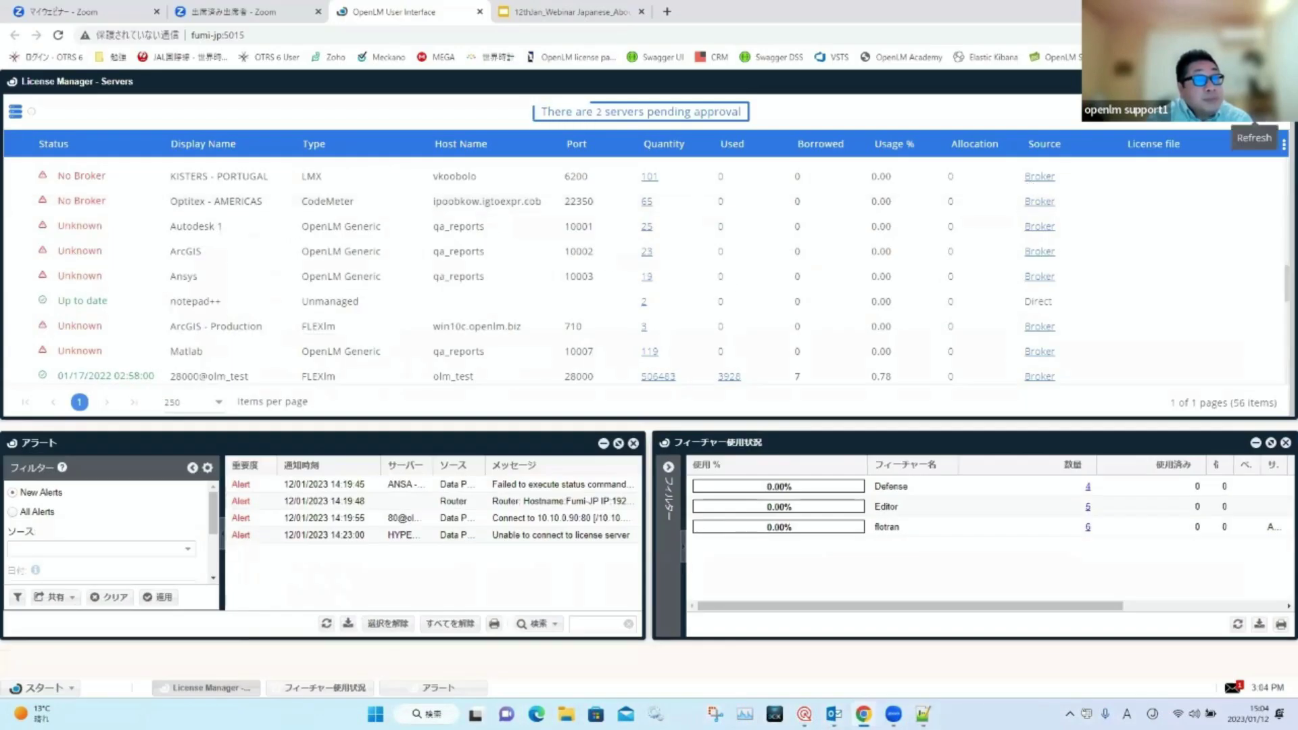
Step: Examine the notepad++ unmanaged entry and the neighbouring servers in the list, keeping 250 items per page
scroll(645, 271, "down", 1)
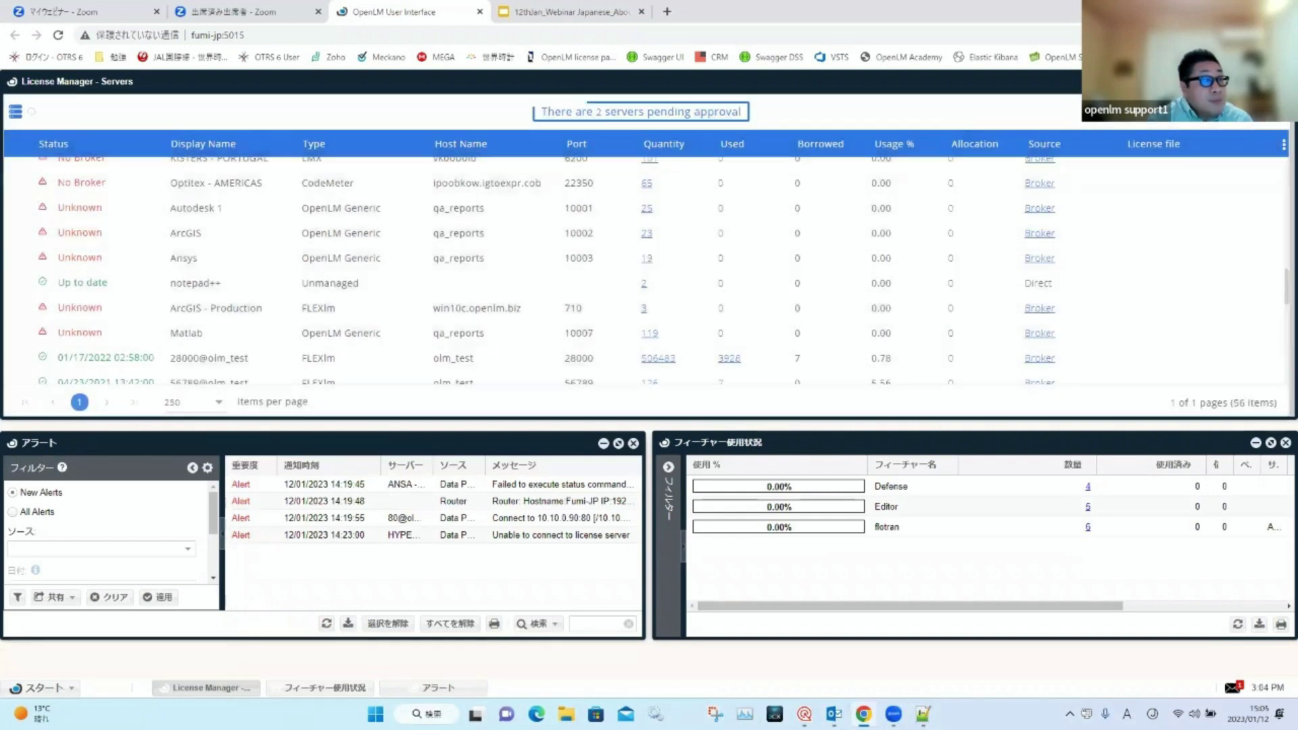
left_click(647, 254)
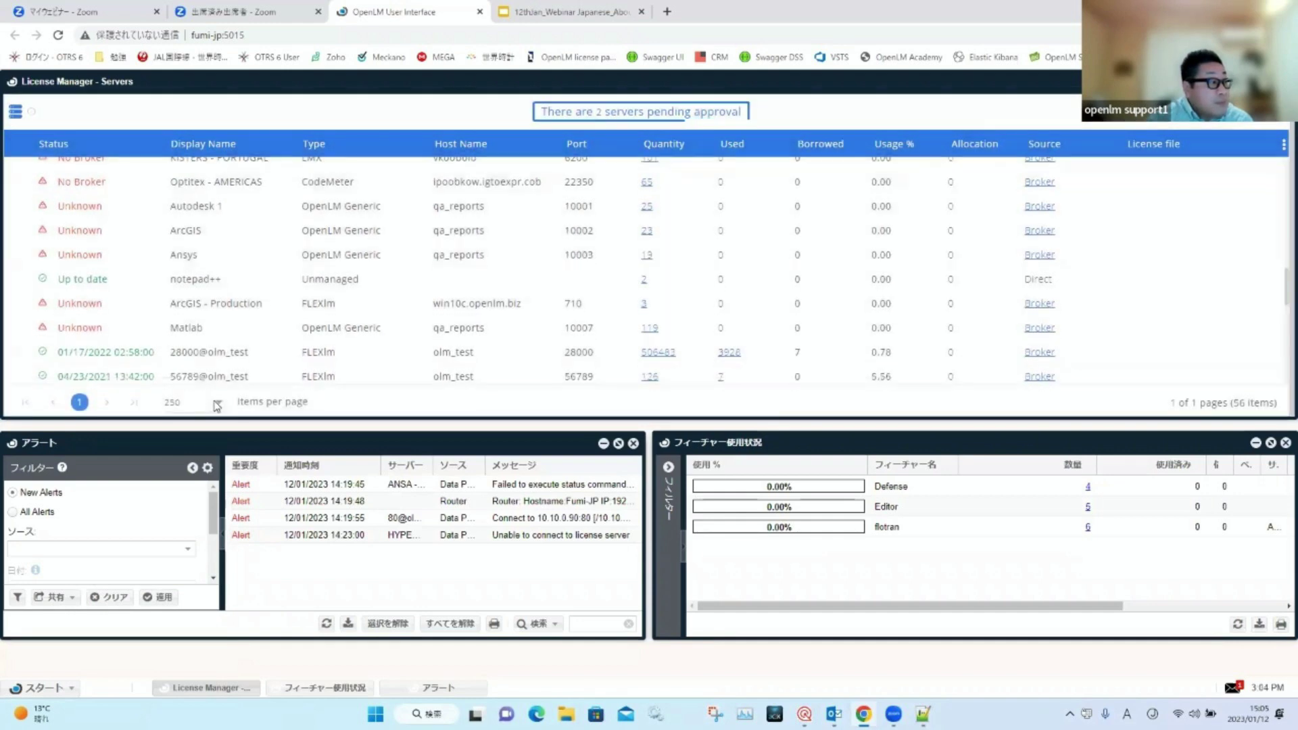
left_click(215, 402)
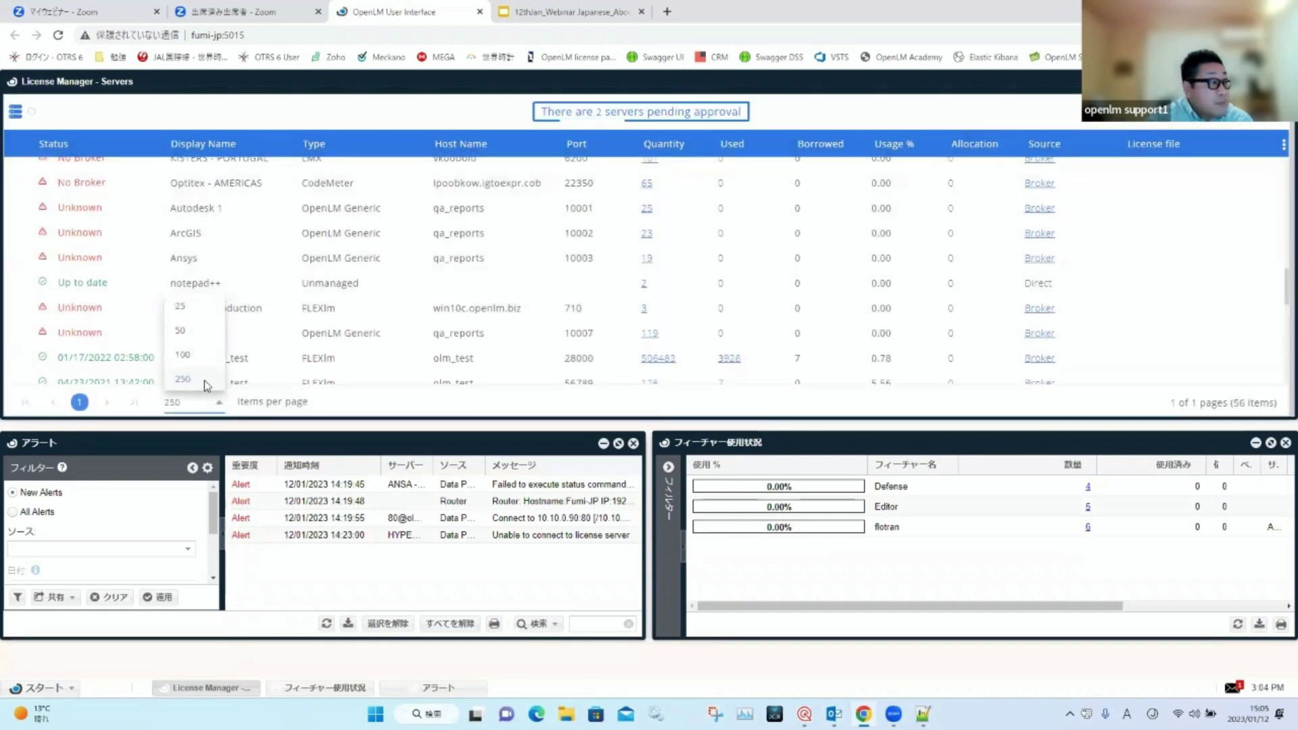
left_click(204, 380)
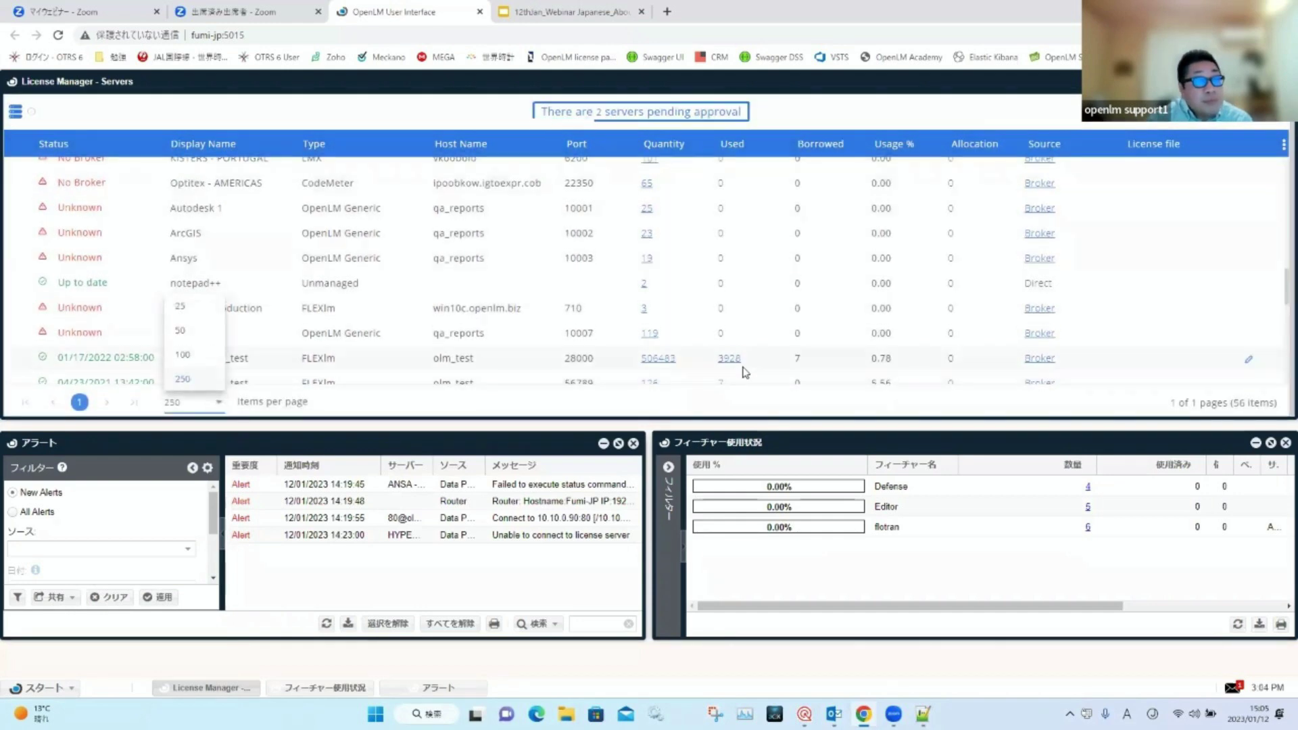
scroll(1279, 345, "down", 5)
scroll(1280, 346, "down", 3)
scroll(1280, 310, "up", 2)
scroll(1279, 310, "up", 3)
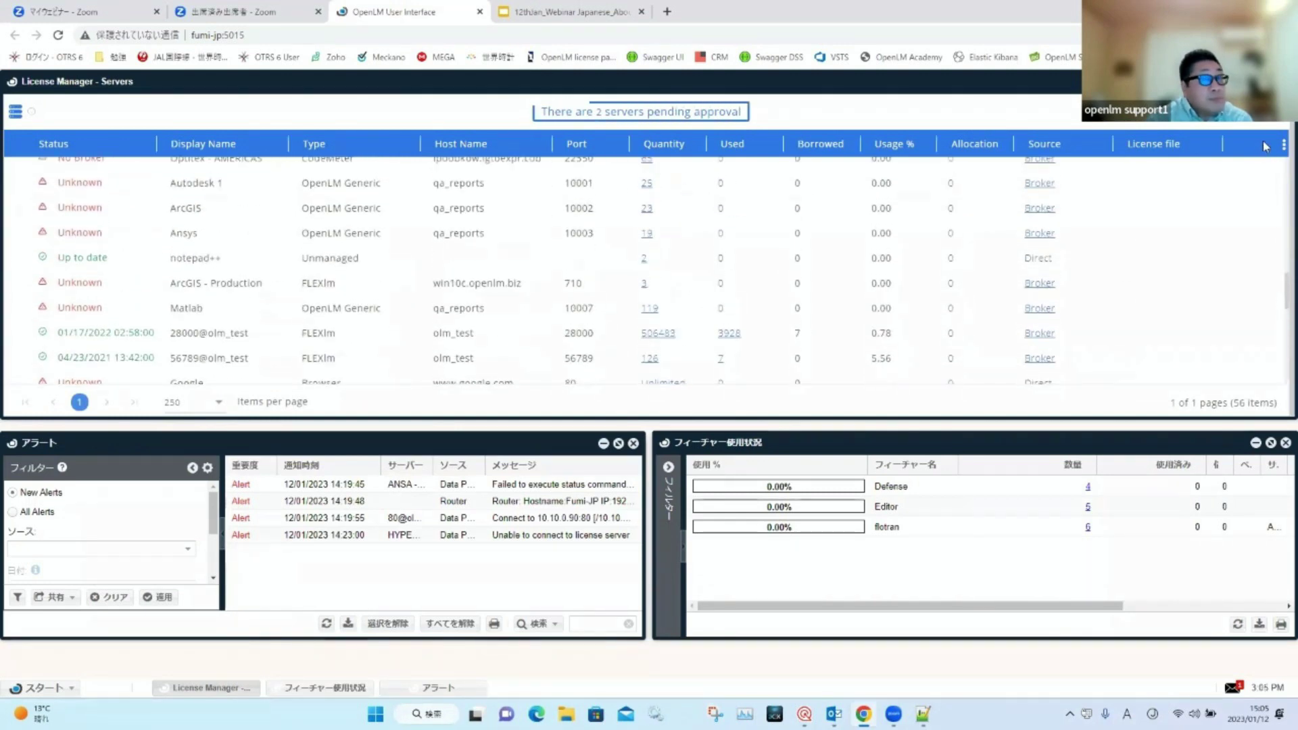
Step: Refresh the servers list repeatedly to check the license usage of notepad++
left_click(1283, 144)
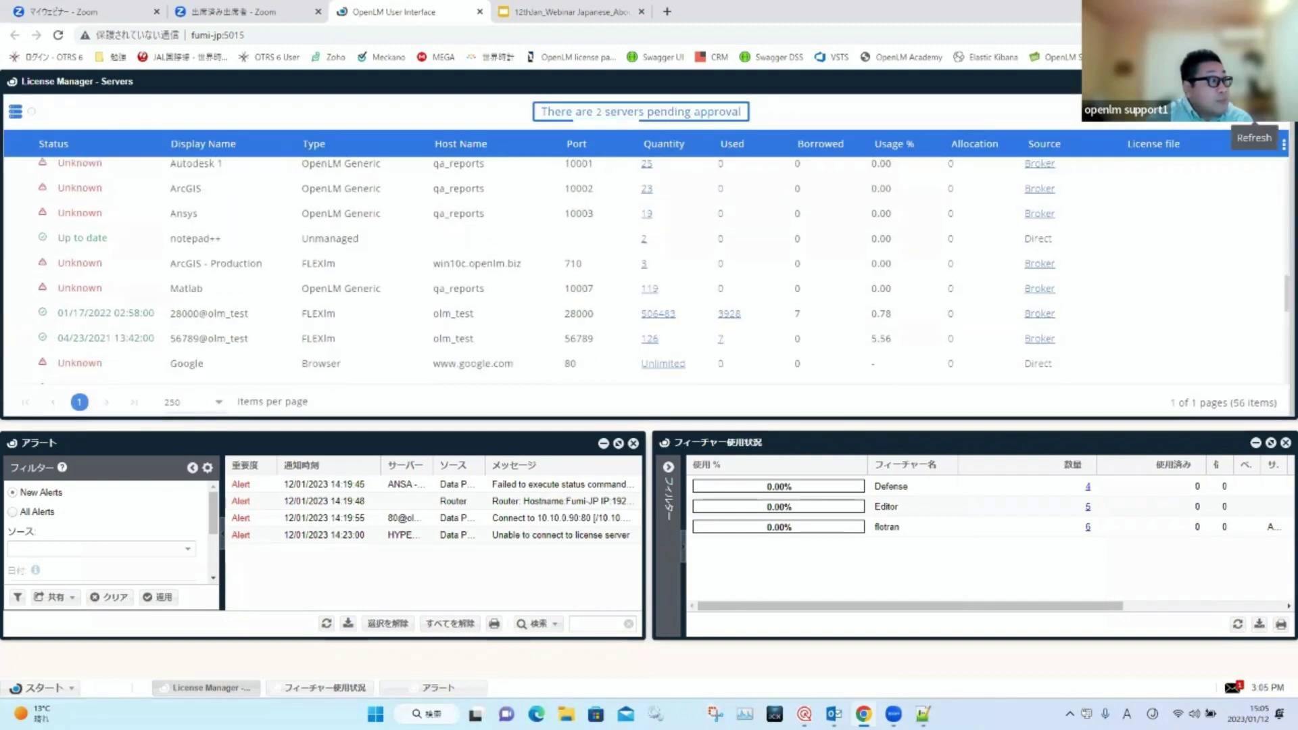
left_click(1282, 144)
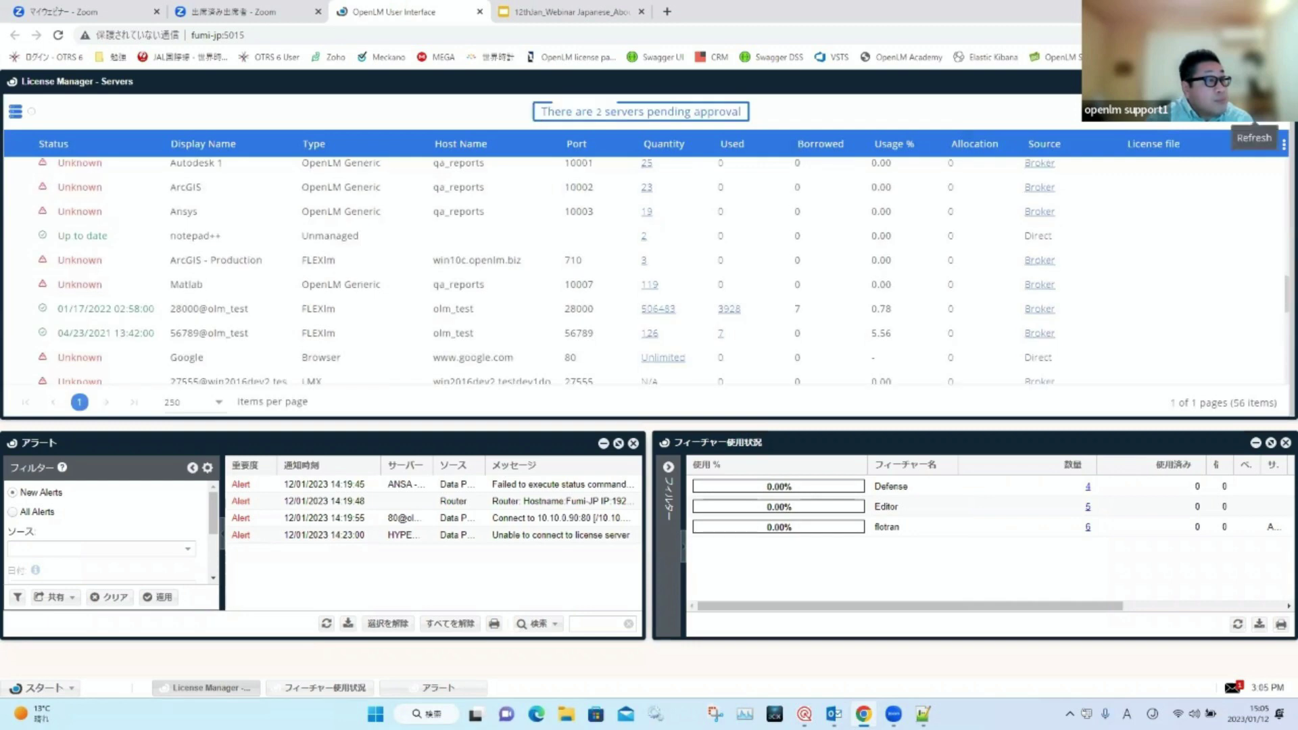
left_click(1283, 144)
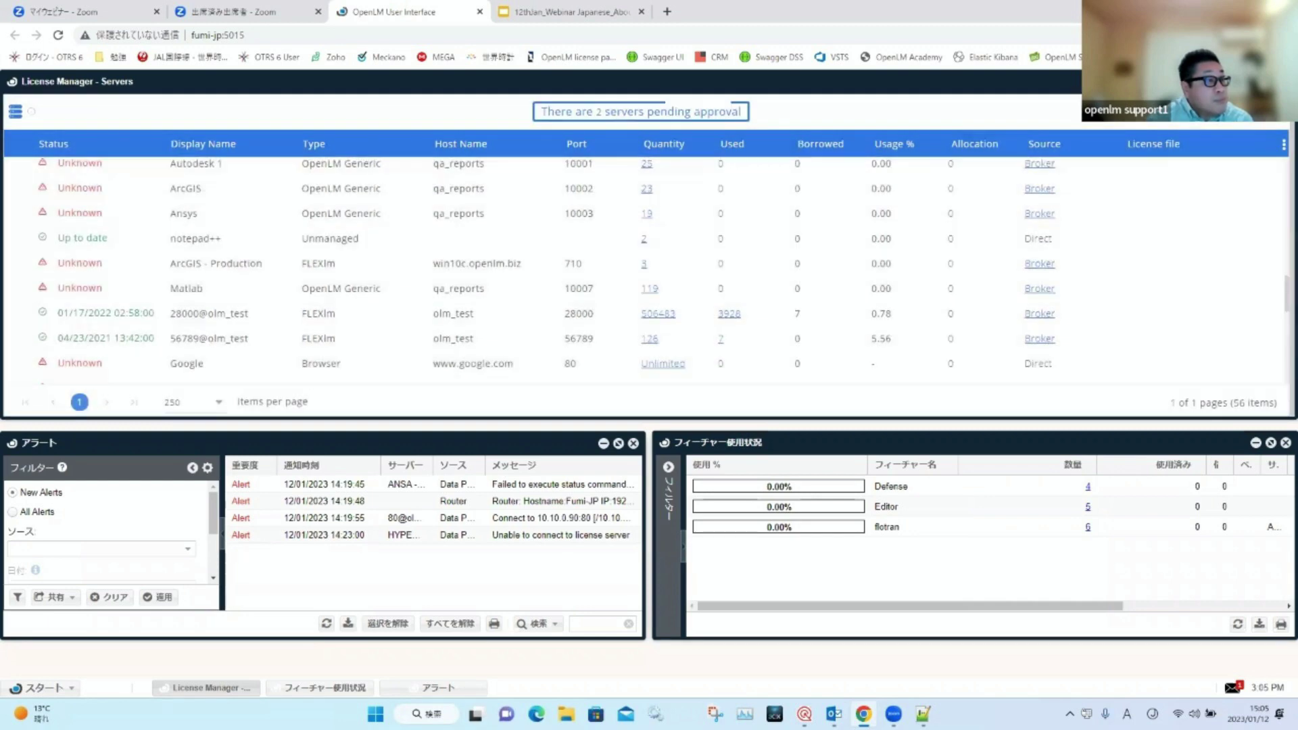
left_click(1283, 144)
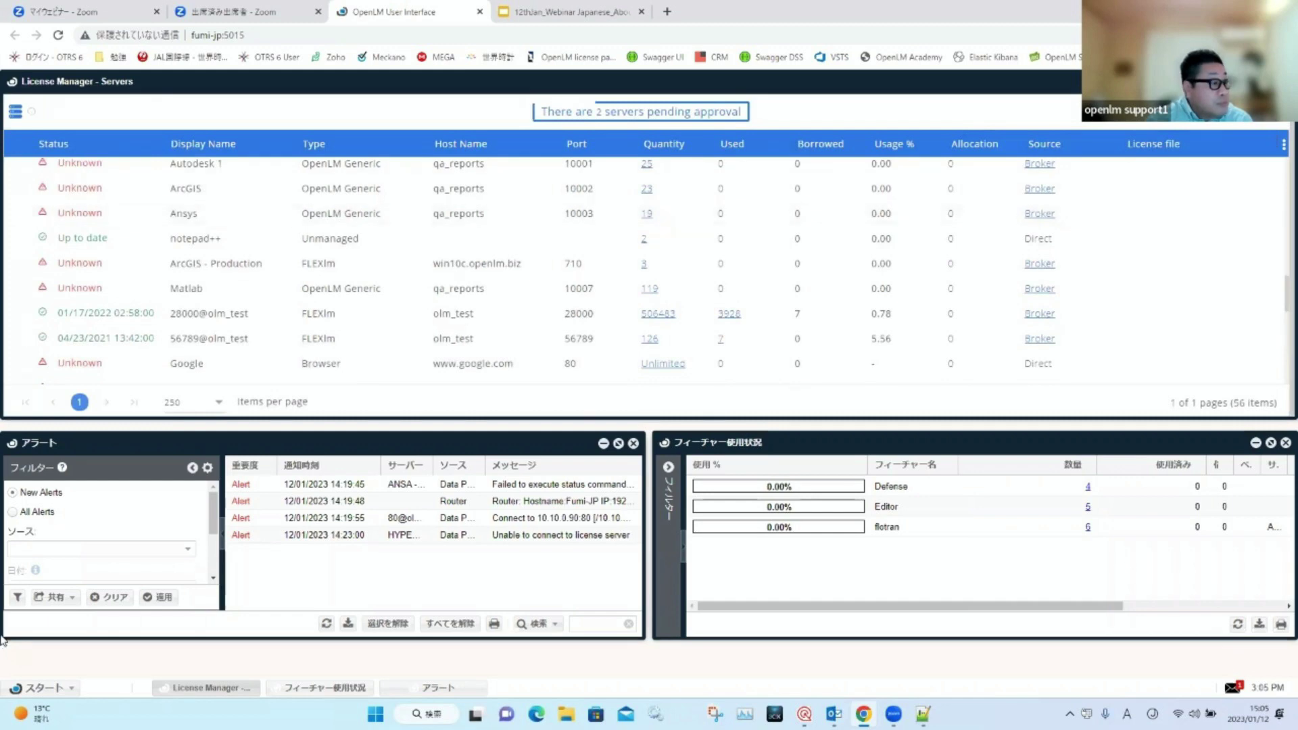
Step: Review the notepad++ process settings under the unmanaged processes (非管理プロセス) in Administration and close them without saving
left_click(37, 687)
mouse_move(54, 508)
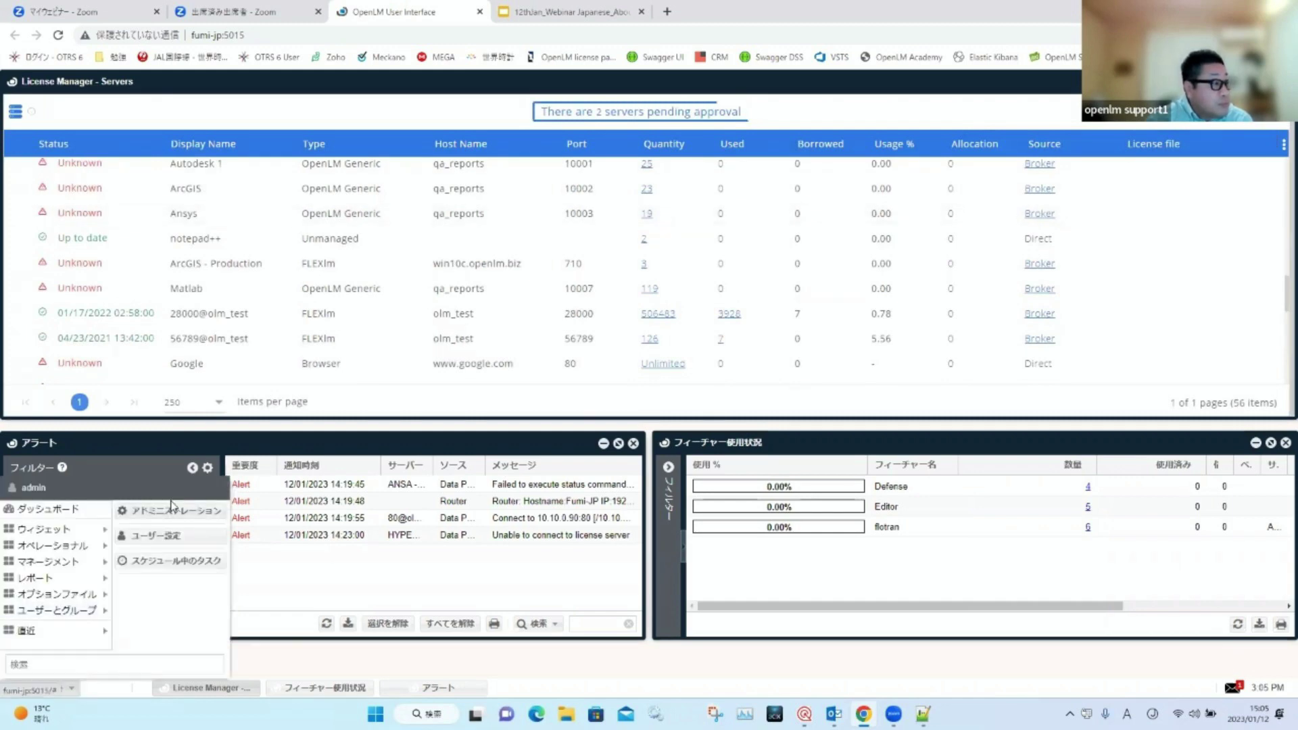
left_click(169, 510)
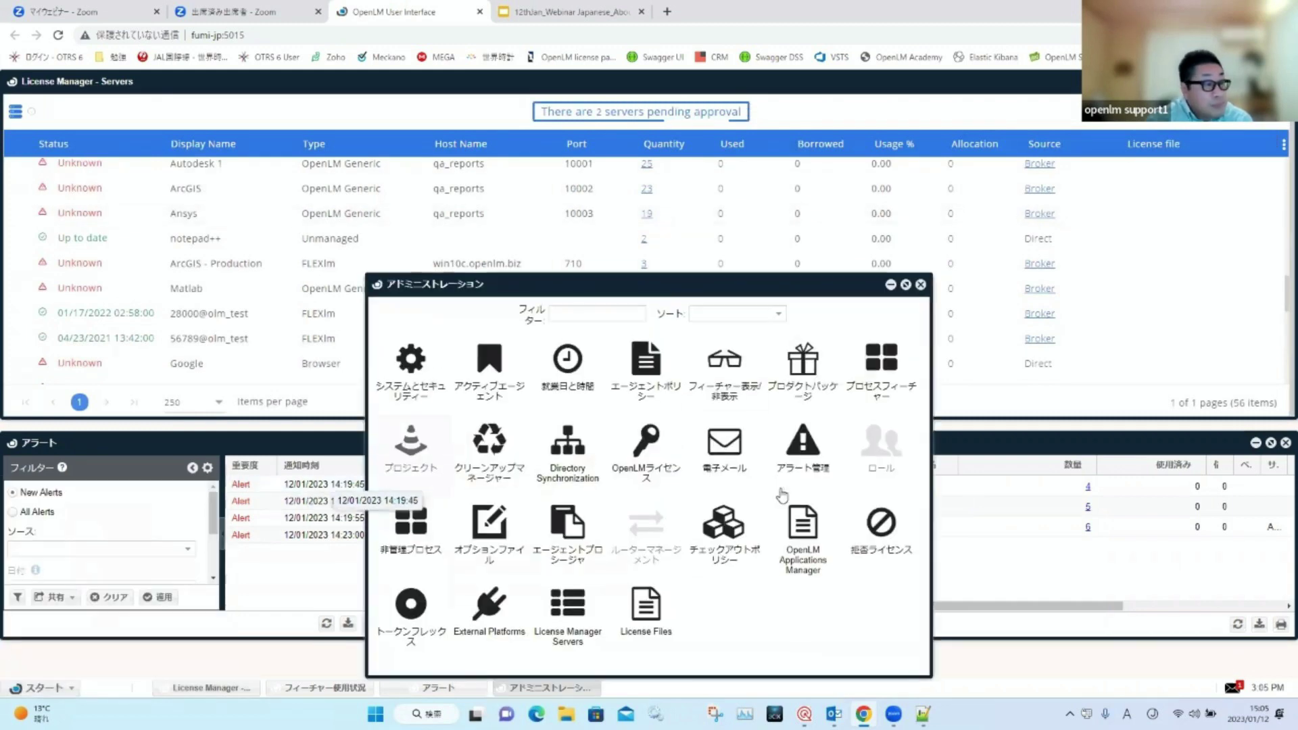
left_click(440, 529)
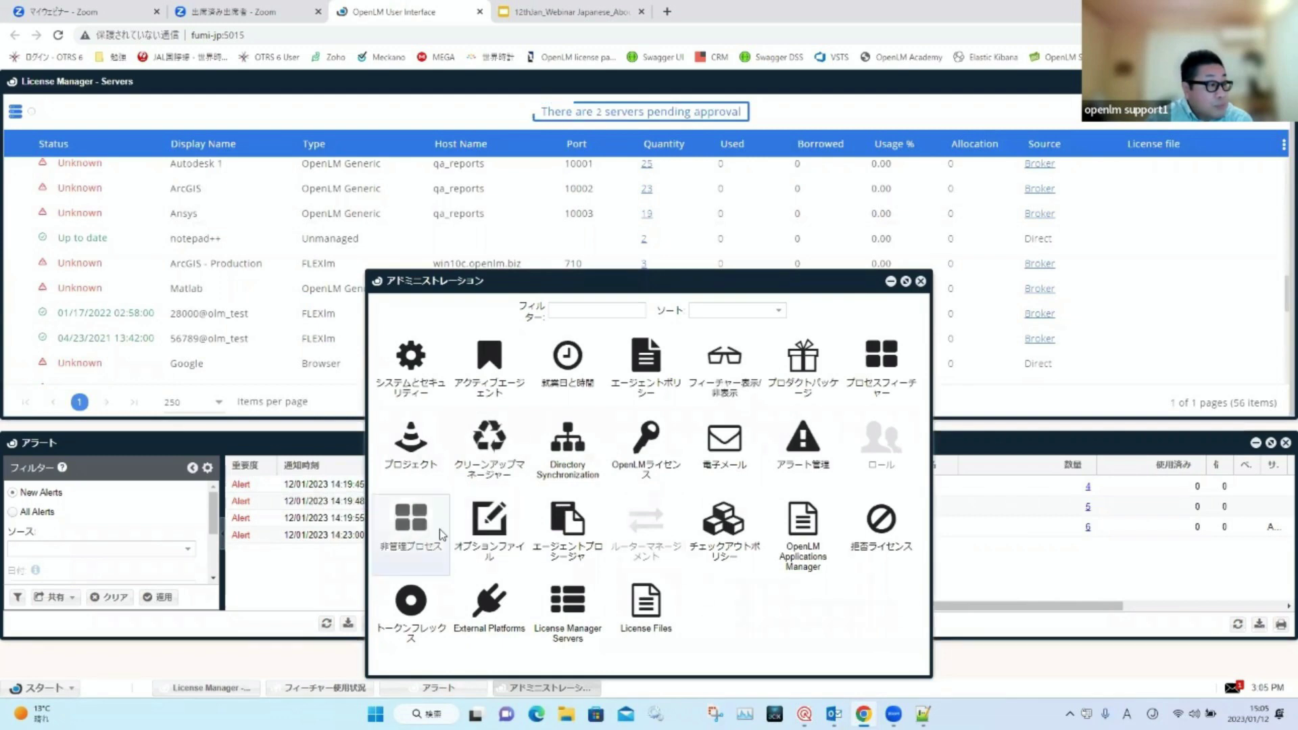
left_click(659, 250)
left_click(722, 414)
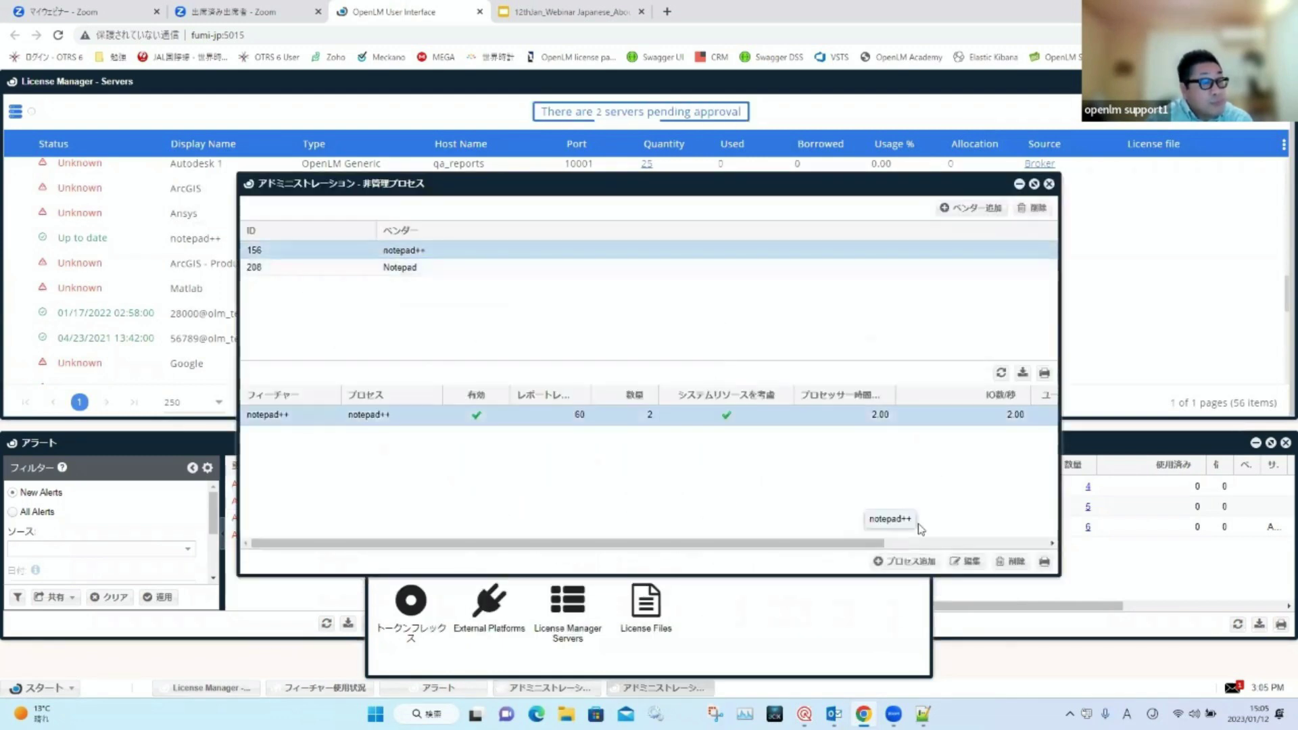
left_click(968, 561)
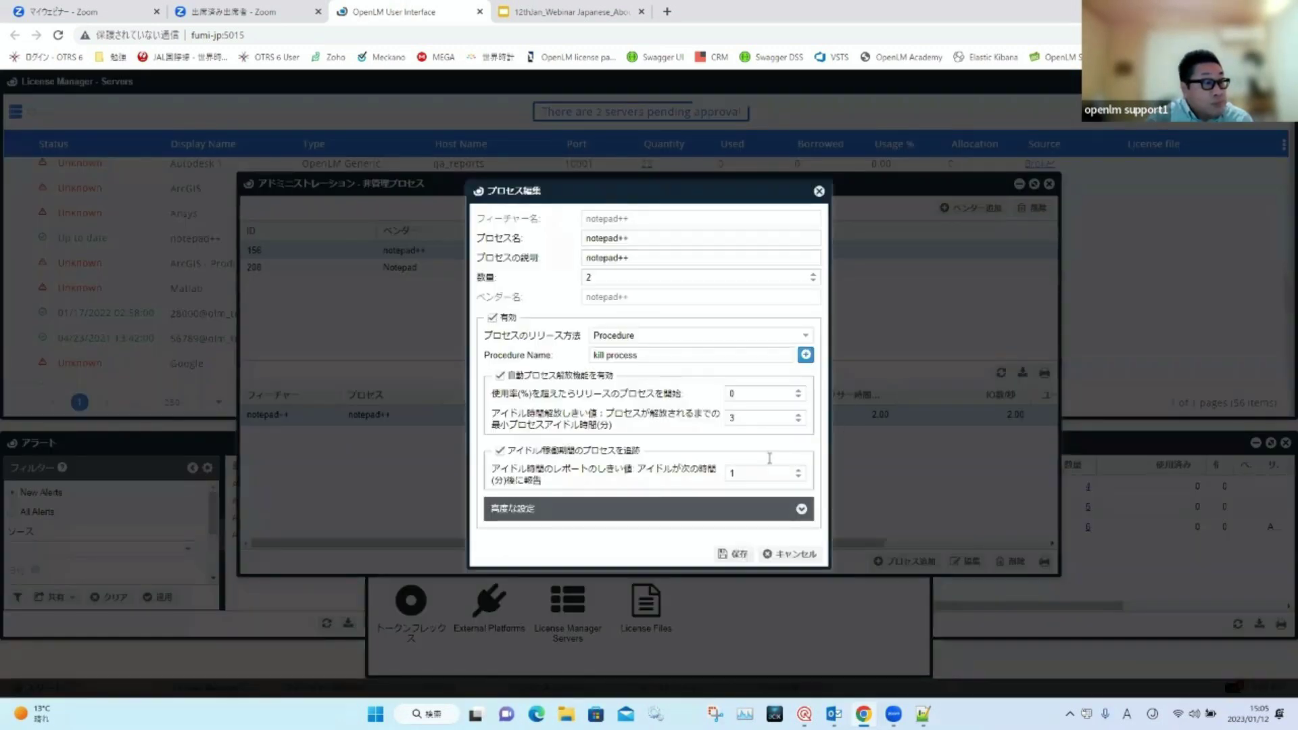
left_click(795, 555)
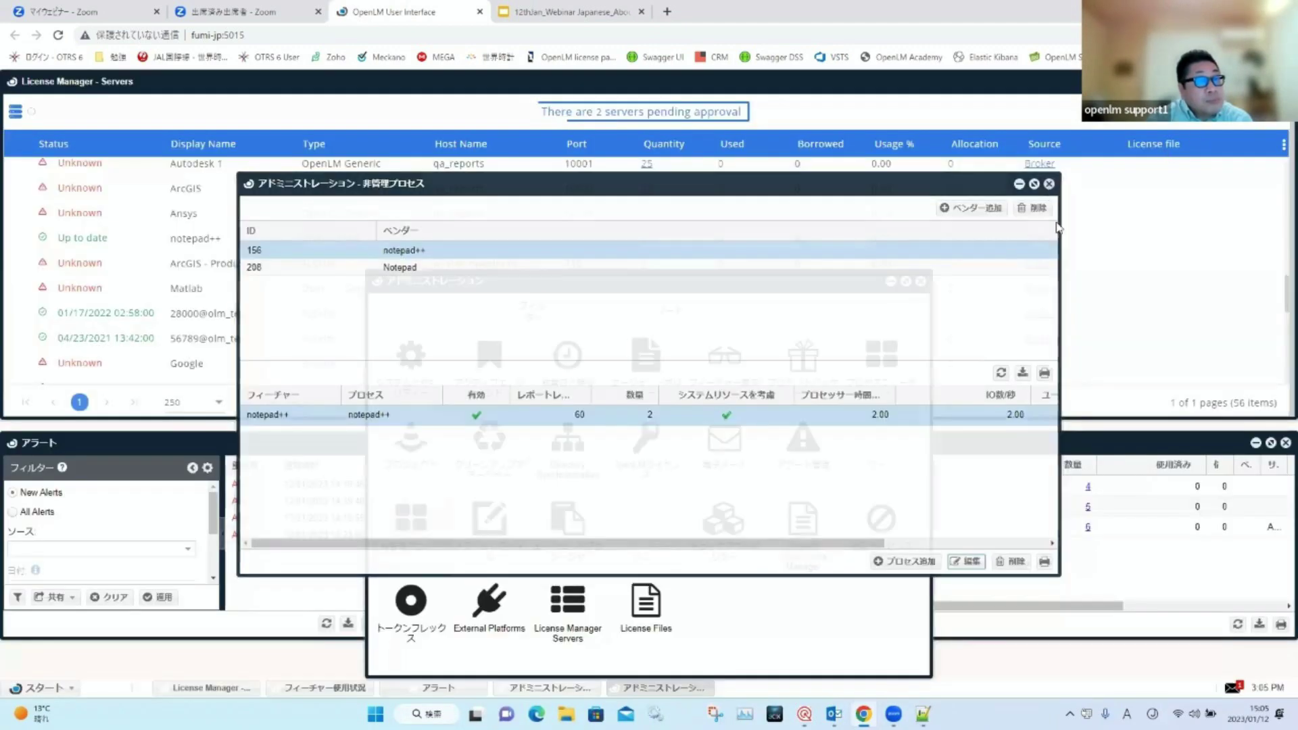
left_click(1048, 183)
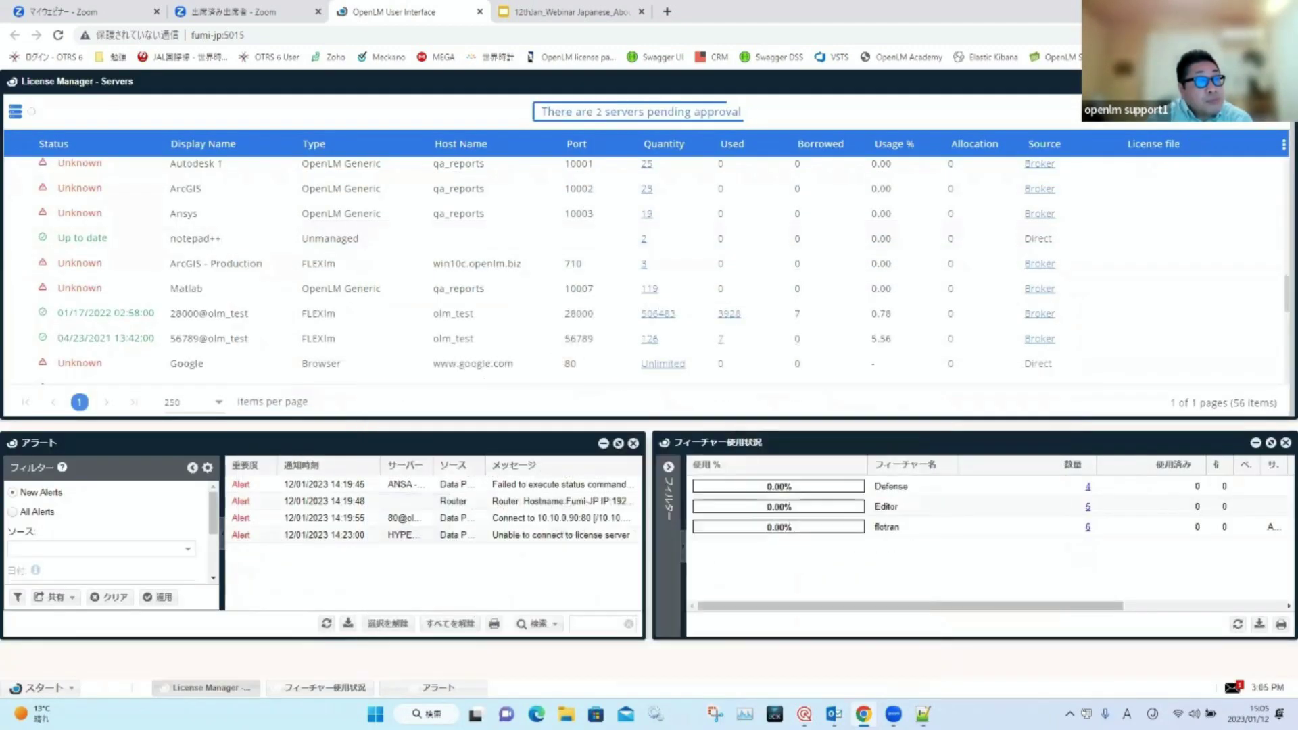
Step: Refresh the servers list and examine the notepad++ licenses in use, including workstation, duration and idle-time columns
left_click(1256, 120)
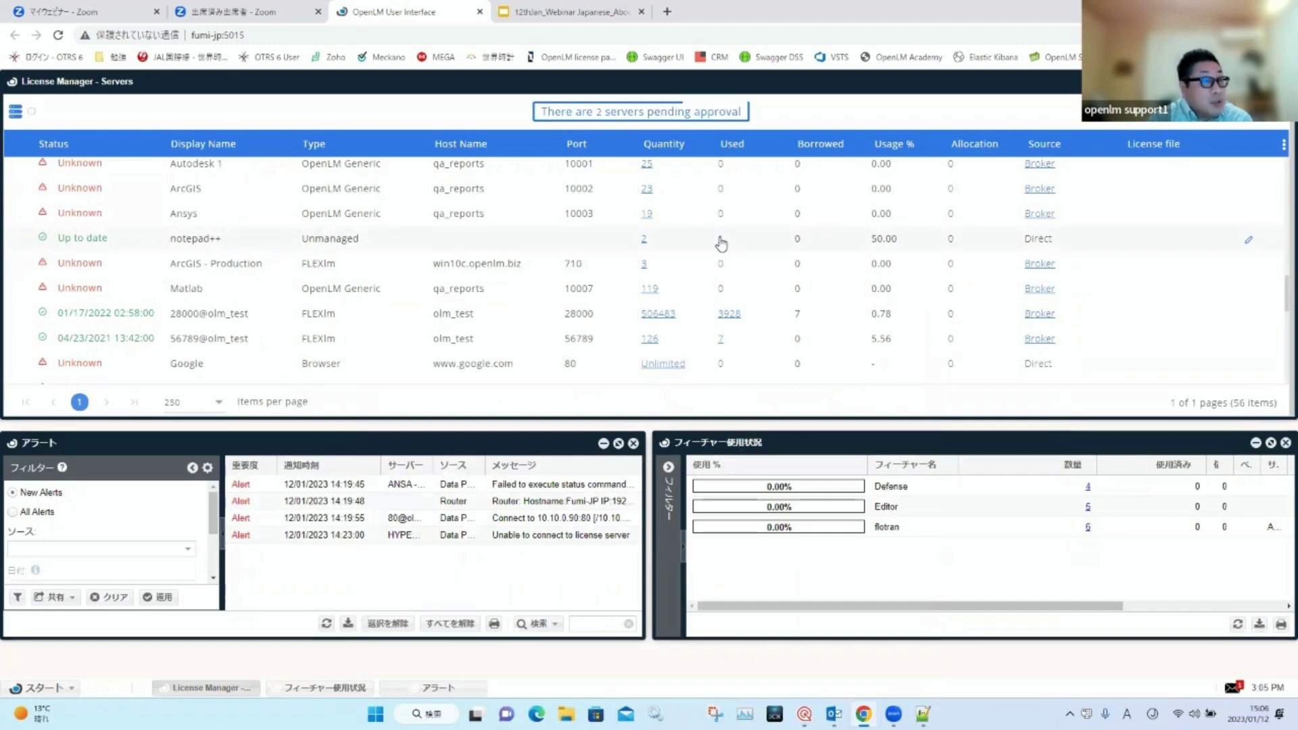
left_click(719, 239)
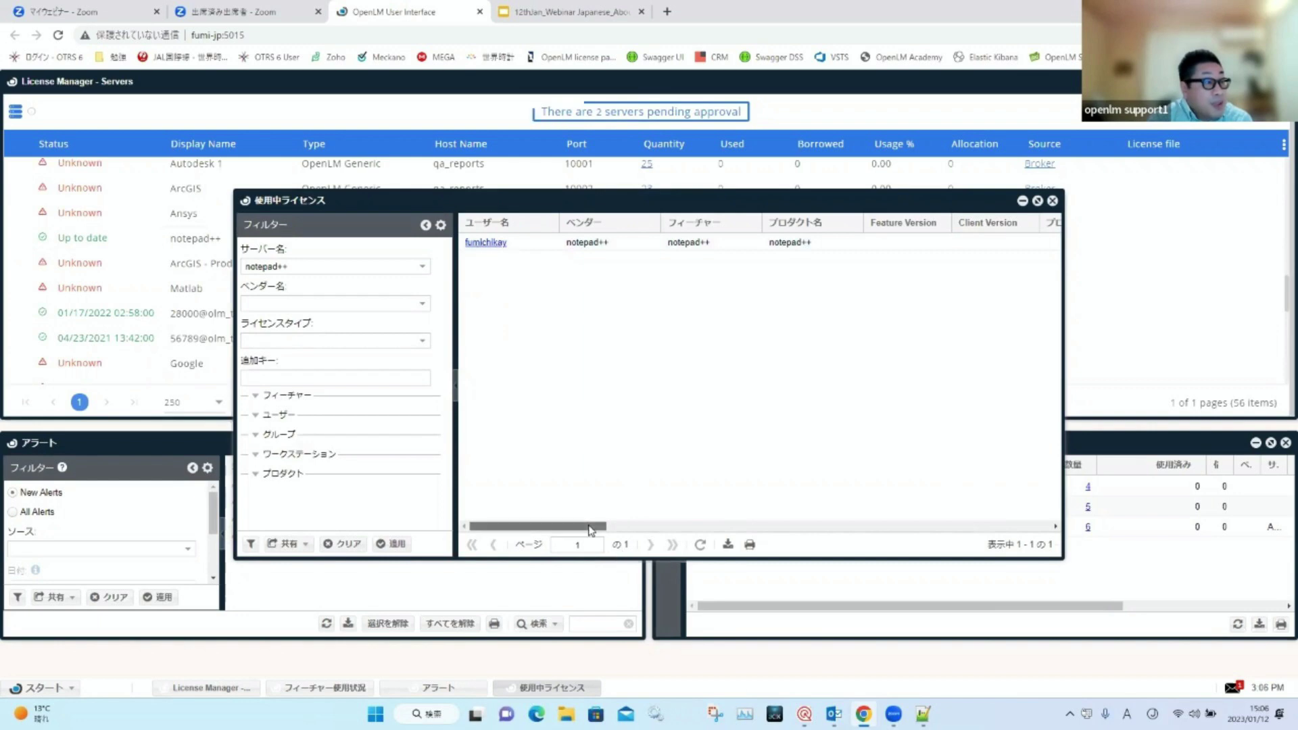
left_click(662, 526)
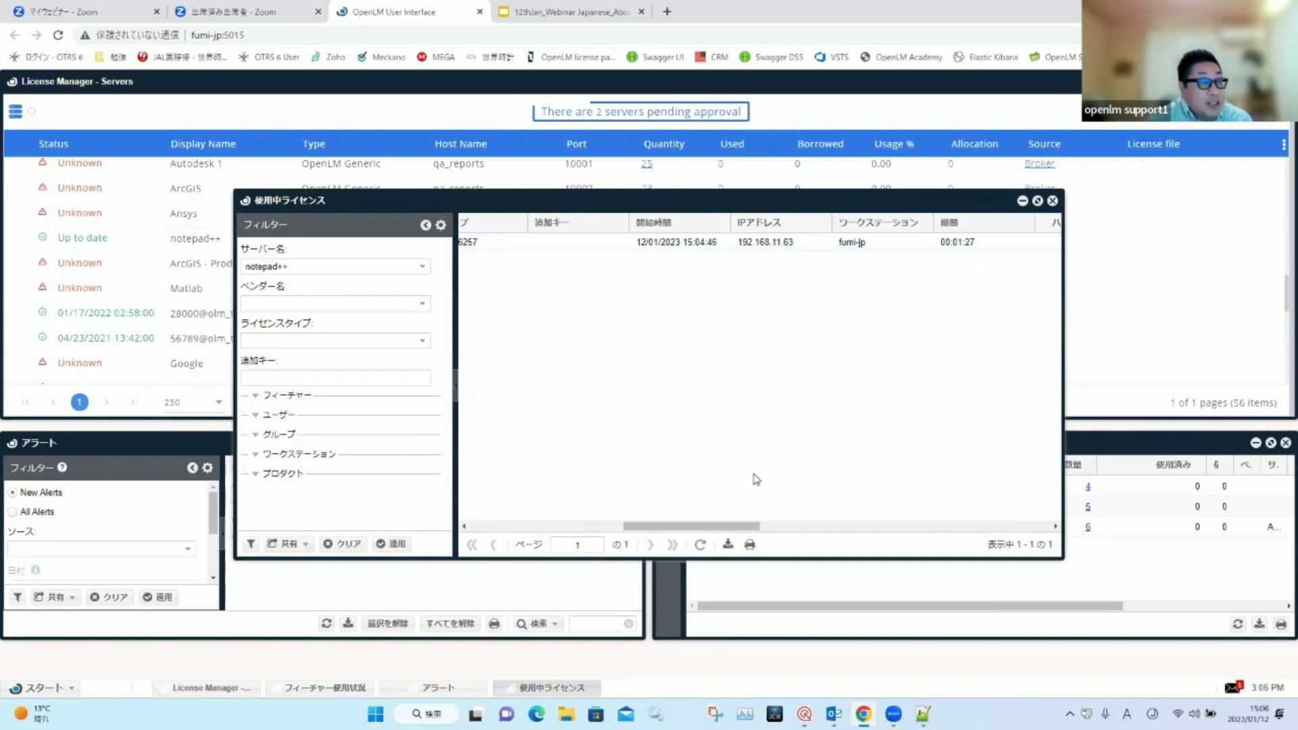
left_click_drag(749, 524, 1014, 521)
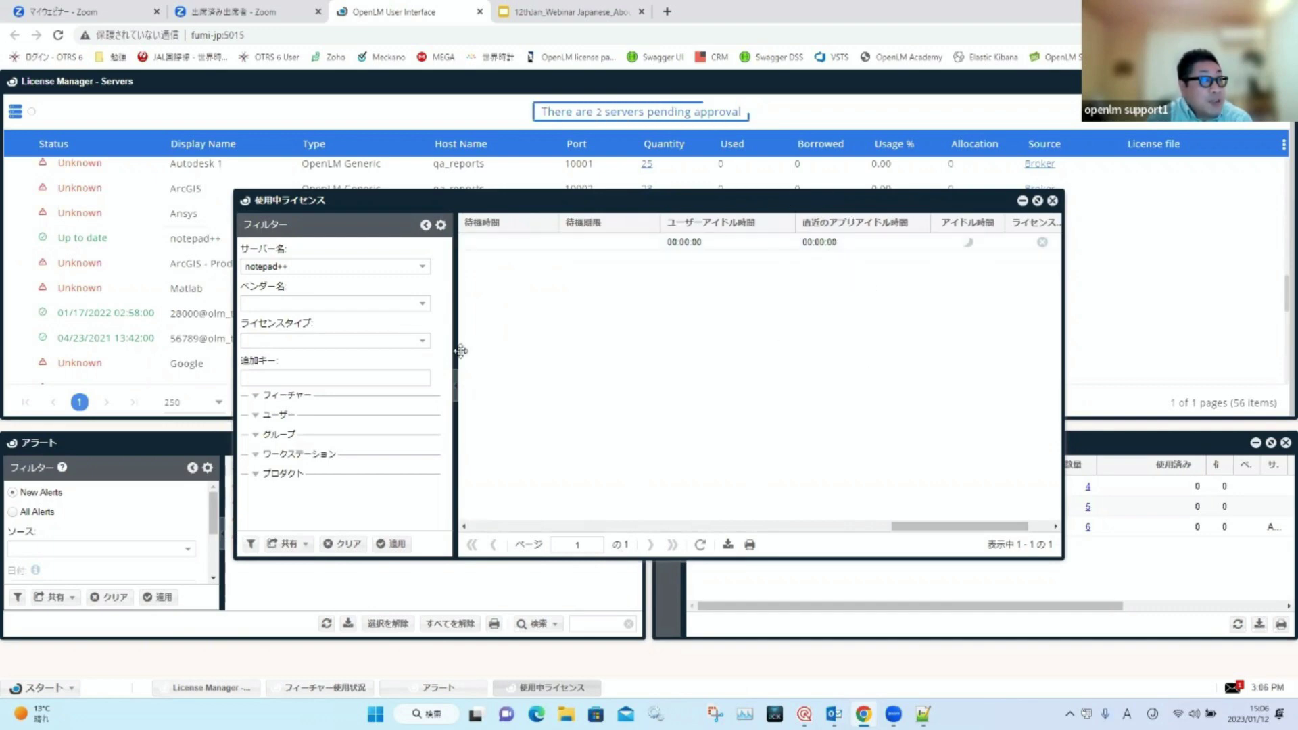
left_click(1053, 201)
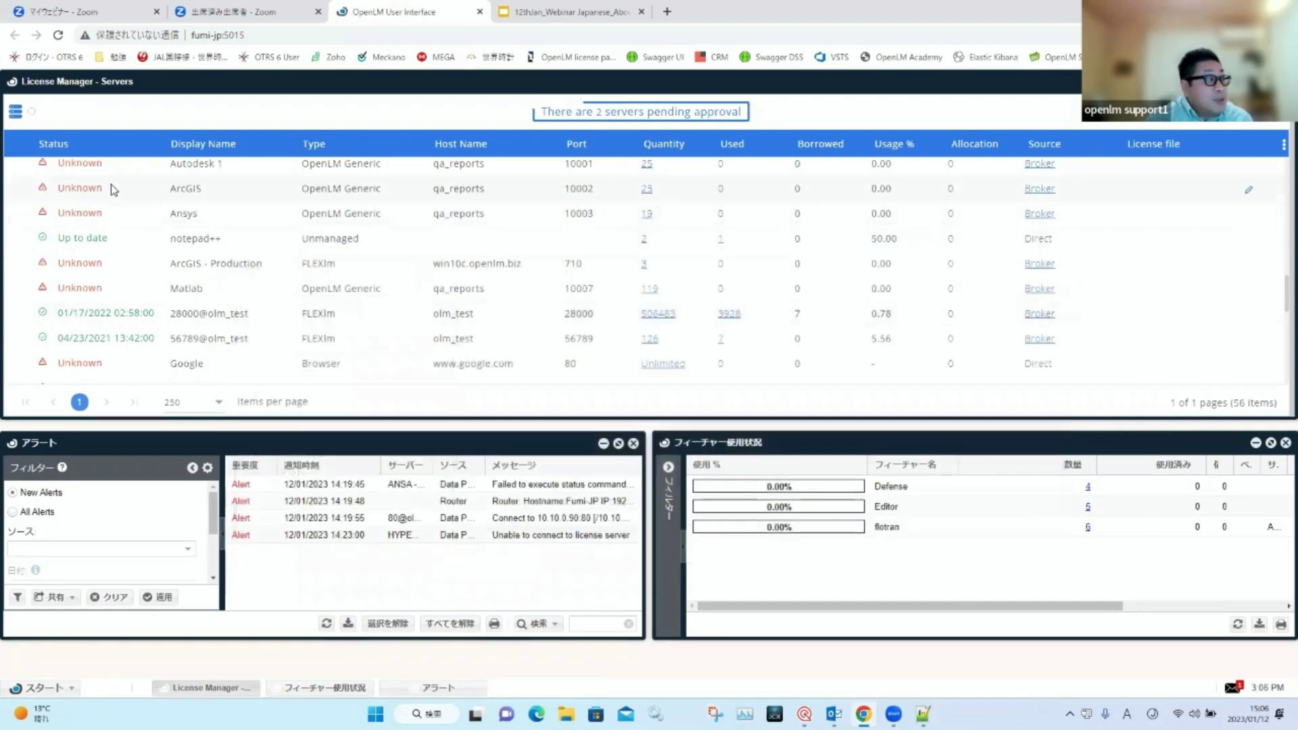
Step: View the host activity graph (ホスト稼働状況) with the saved demo filter covering the past 90 days, and close it
left_click(76, 694)
mouse_move(79, 537)
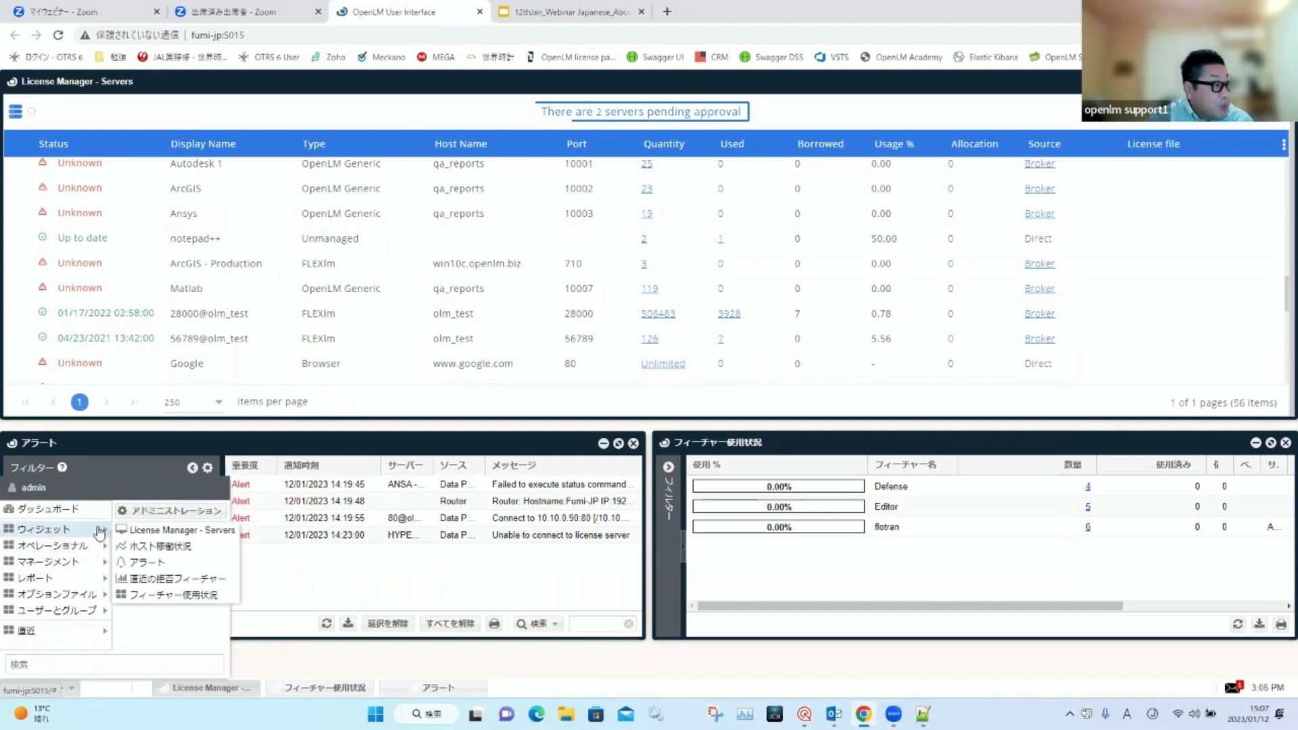
left_click(160, 546)
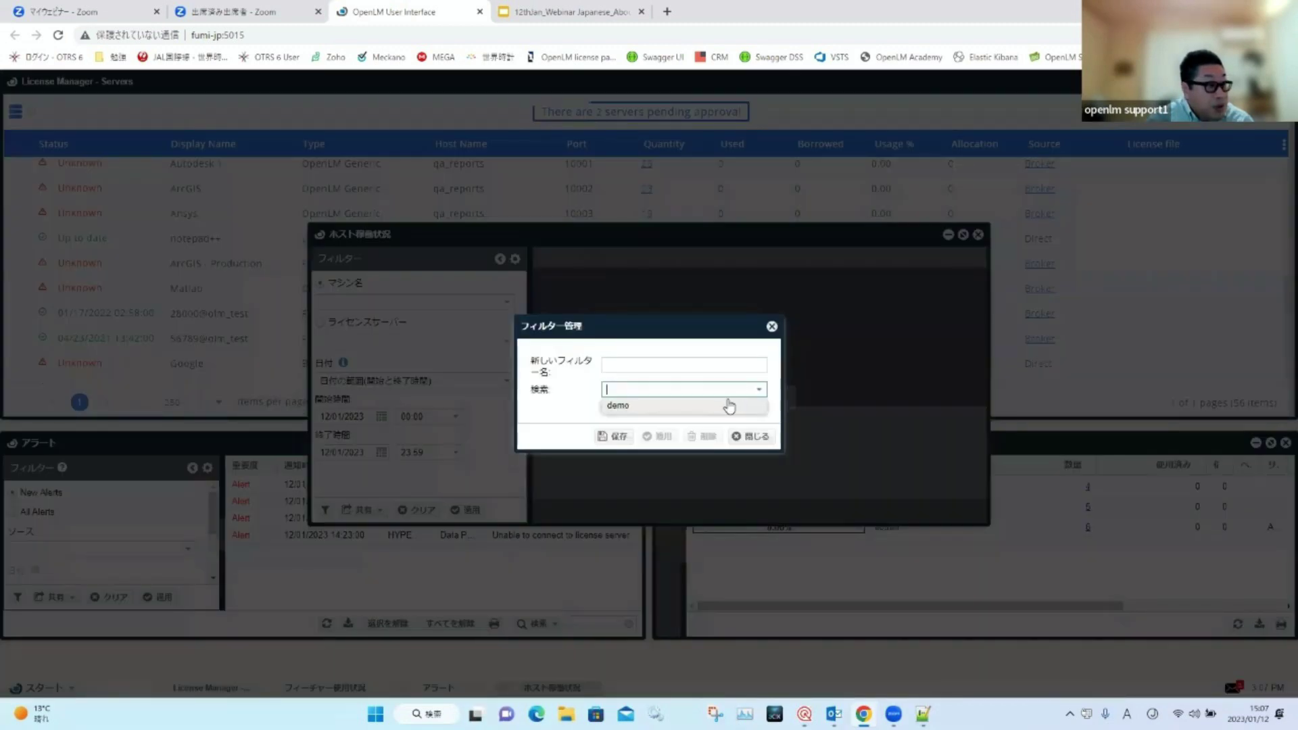
left_click(728, 405)
left_click(659, 436)
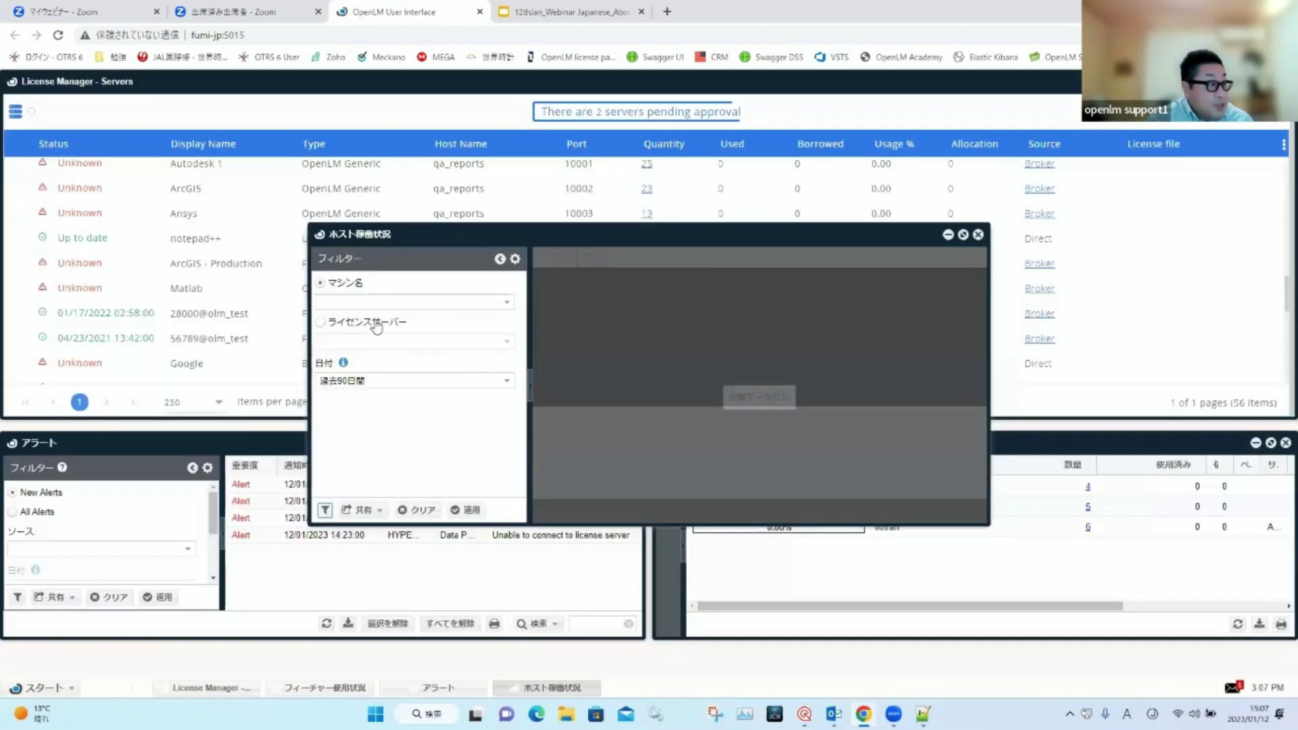
left_click(472, 510)
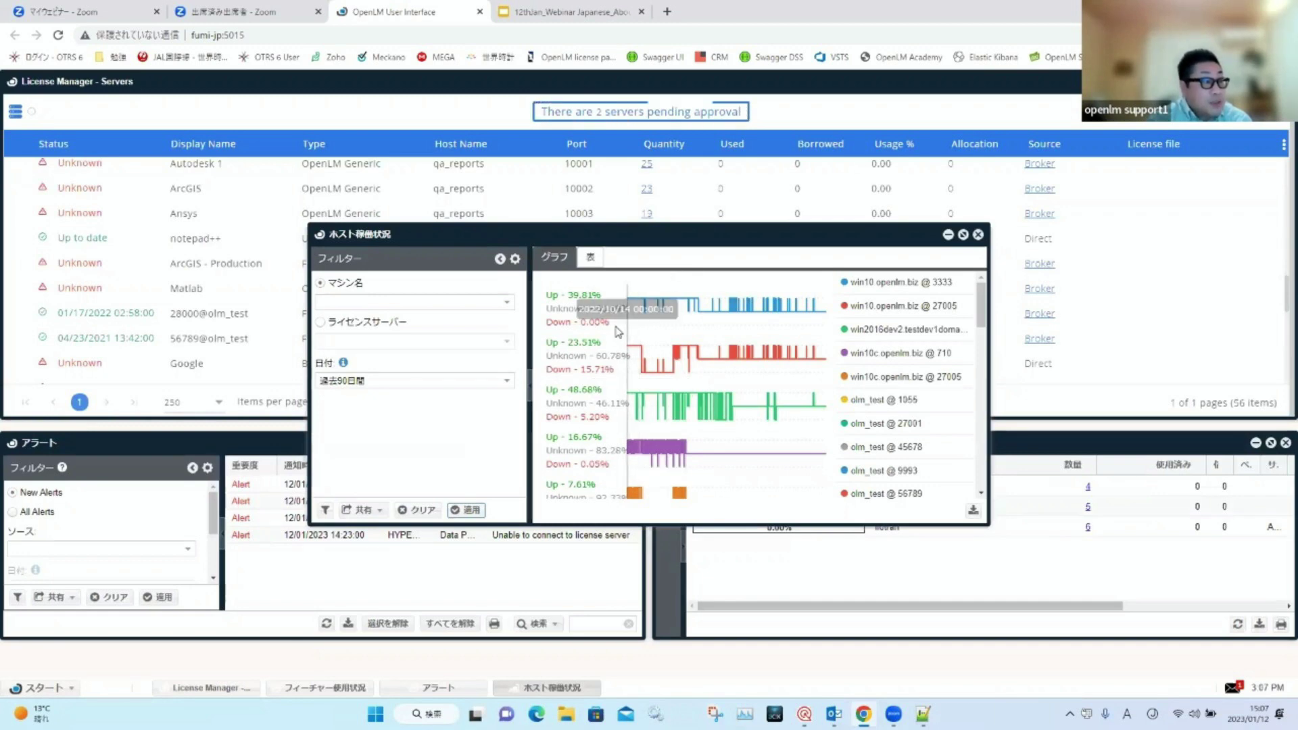
left_click_drag(980, 318, 994, 280)
left_click(978, 234)
Step: Bring the alerts widget (アラート) into focus and review its list of new alerts
left_click(42, 687)
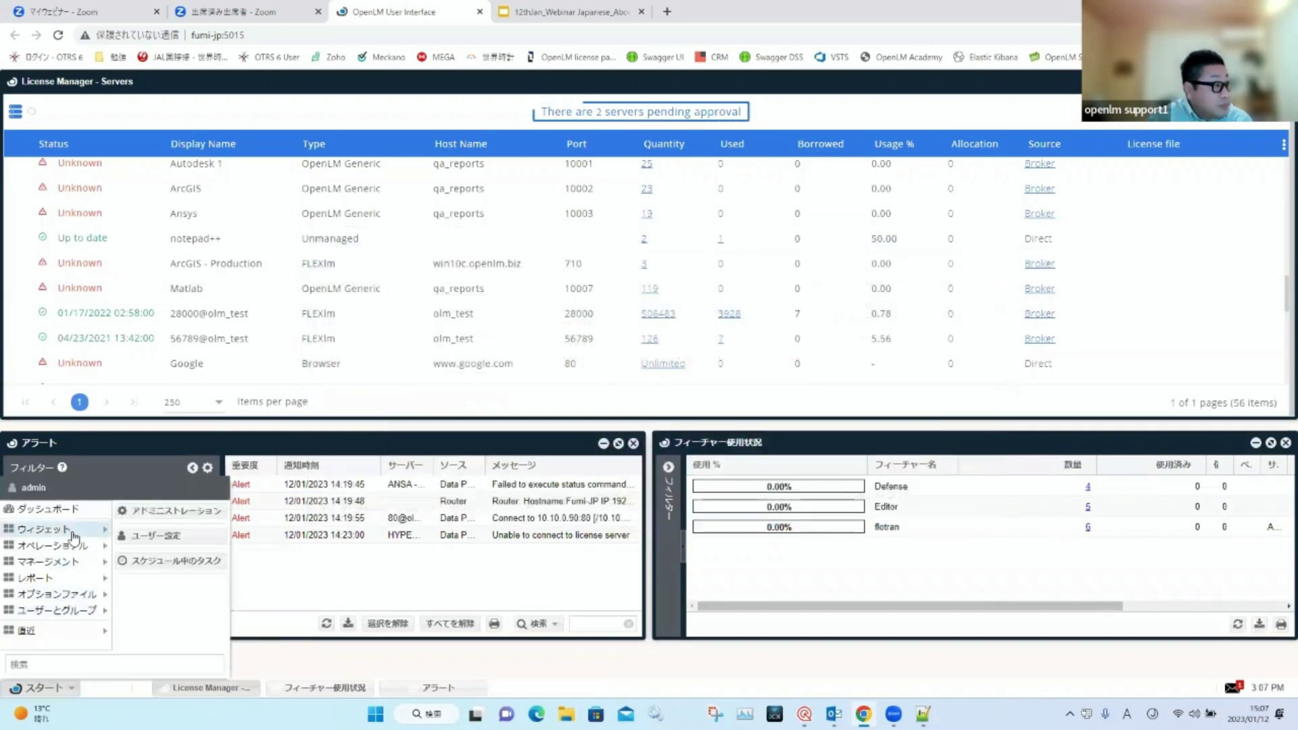
left_click(73, 535)
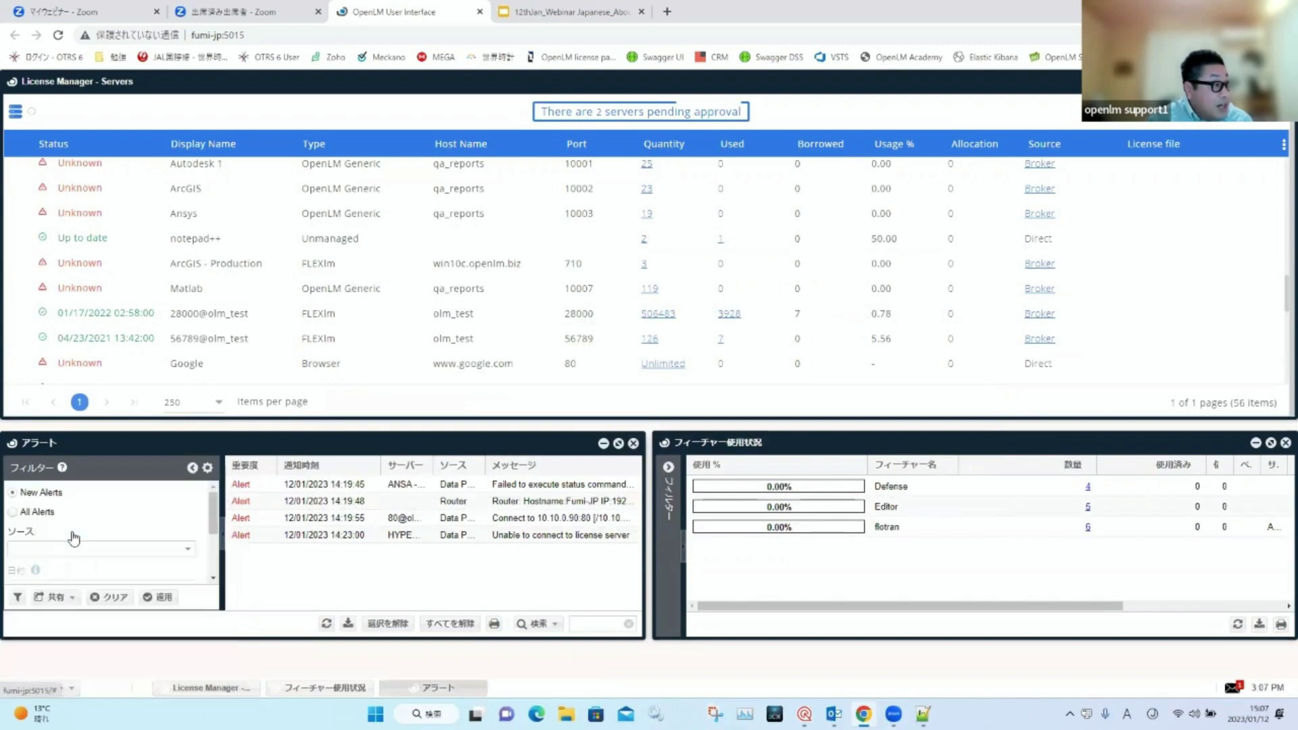
left_click_drag(252, 450, 444, 530)
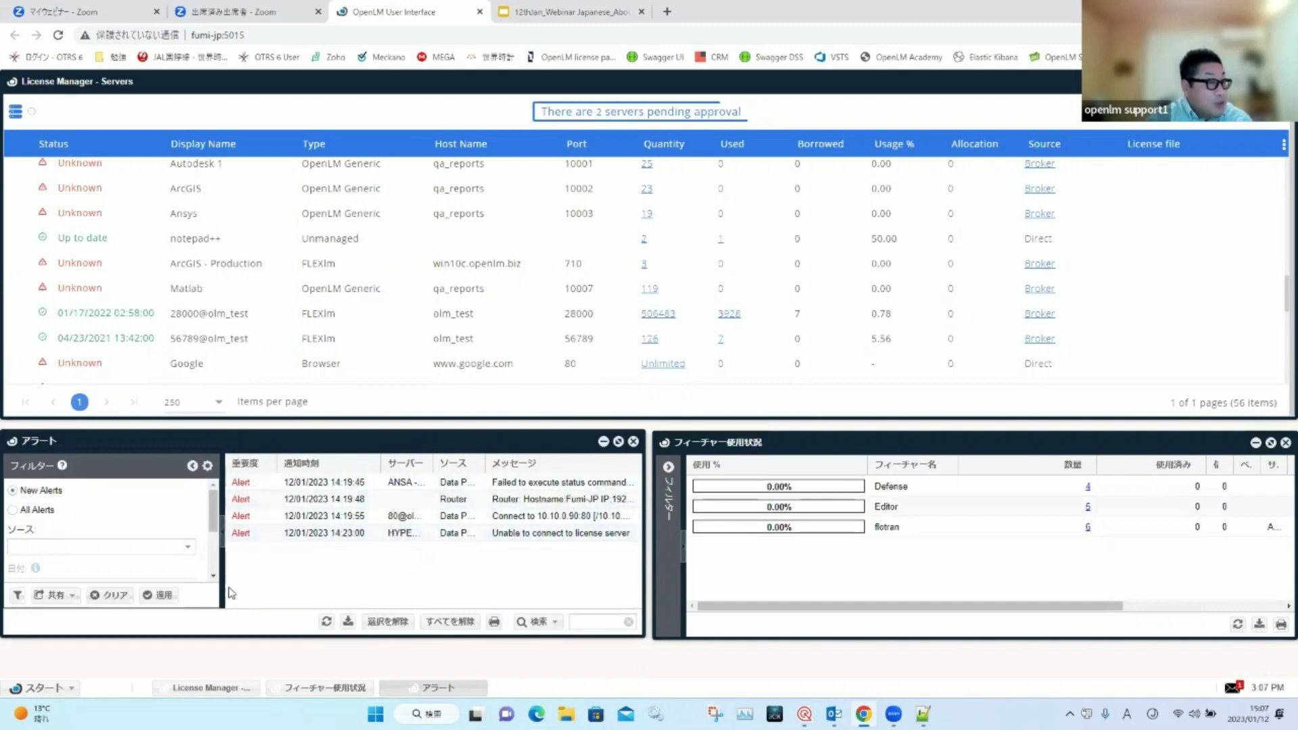
Step: View the recent denied features chart (直近の拒否フィーチャー) with the saved demo filter covering the last 90 days, and close it
left_click(42, 687)
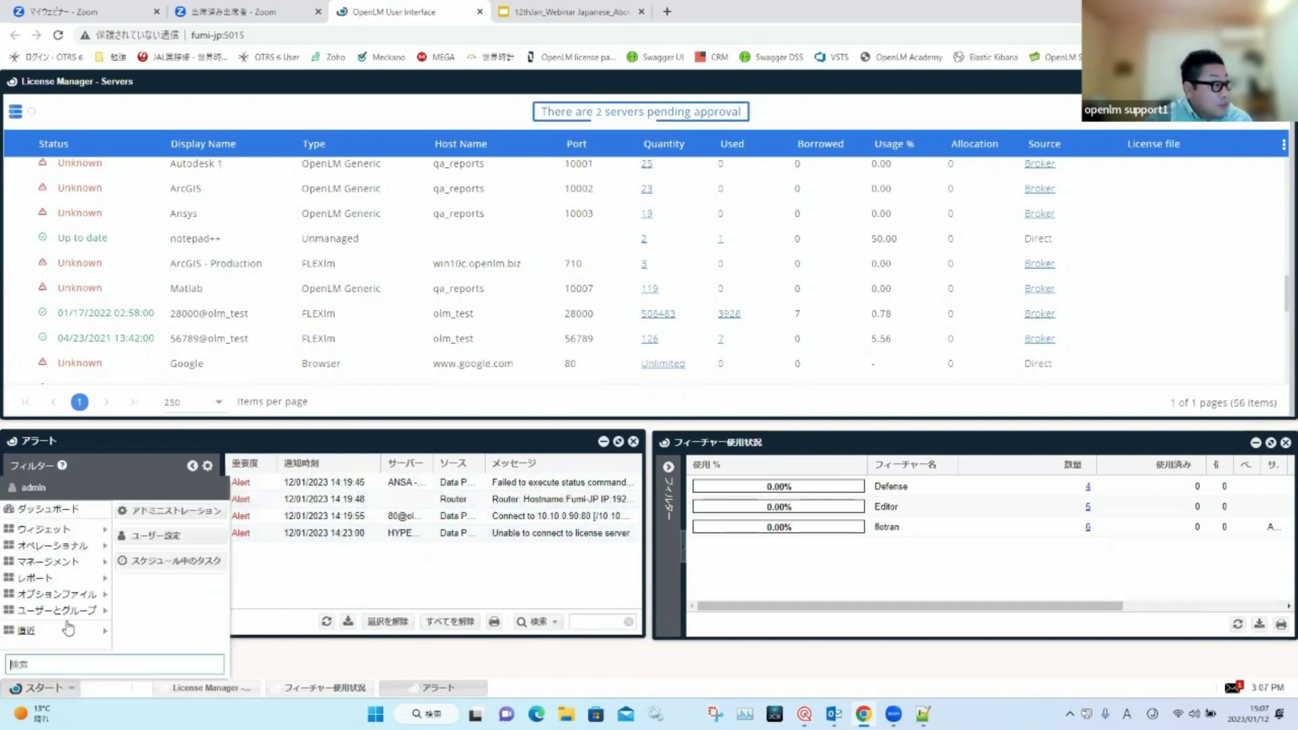
mouse_move(80, 532)
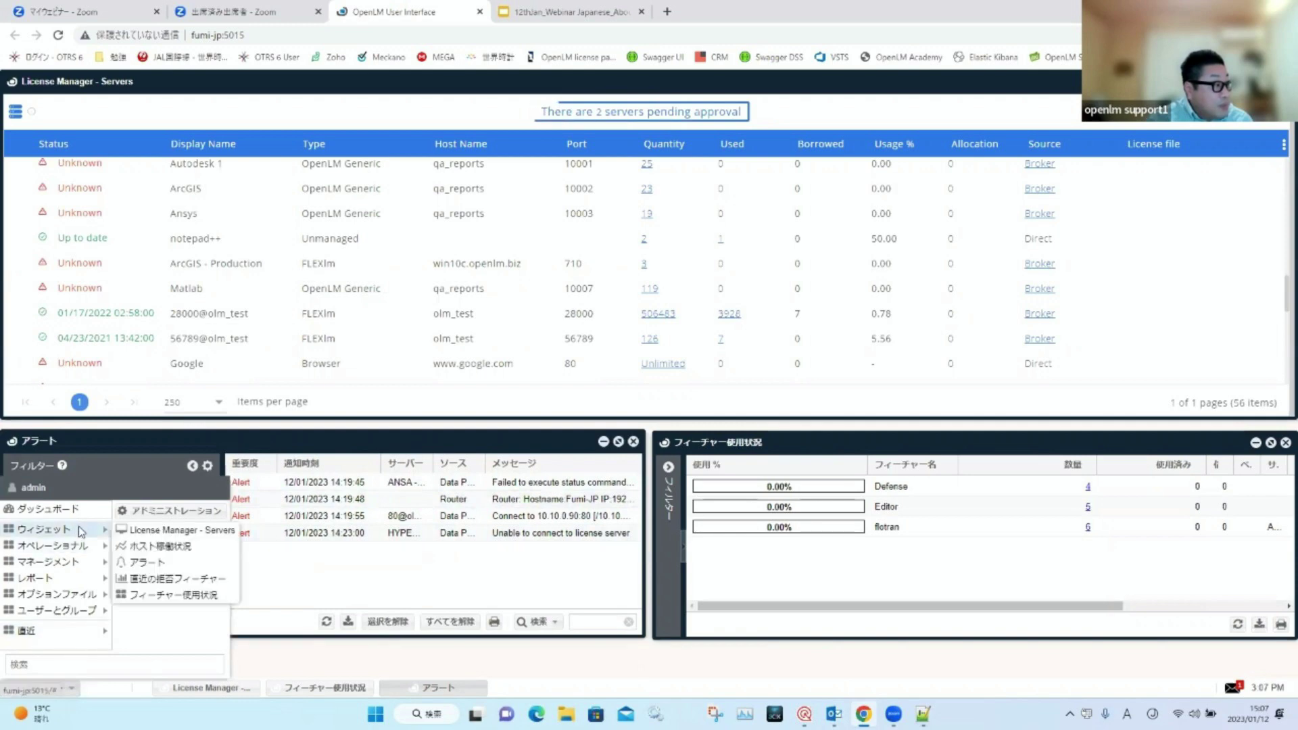
left_click(161, 579)
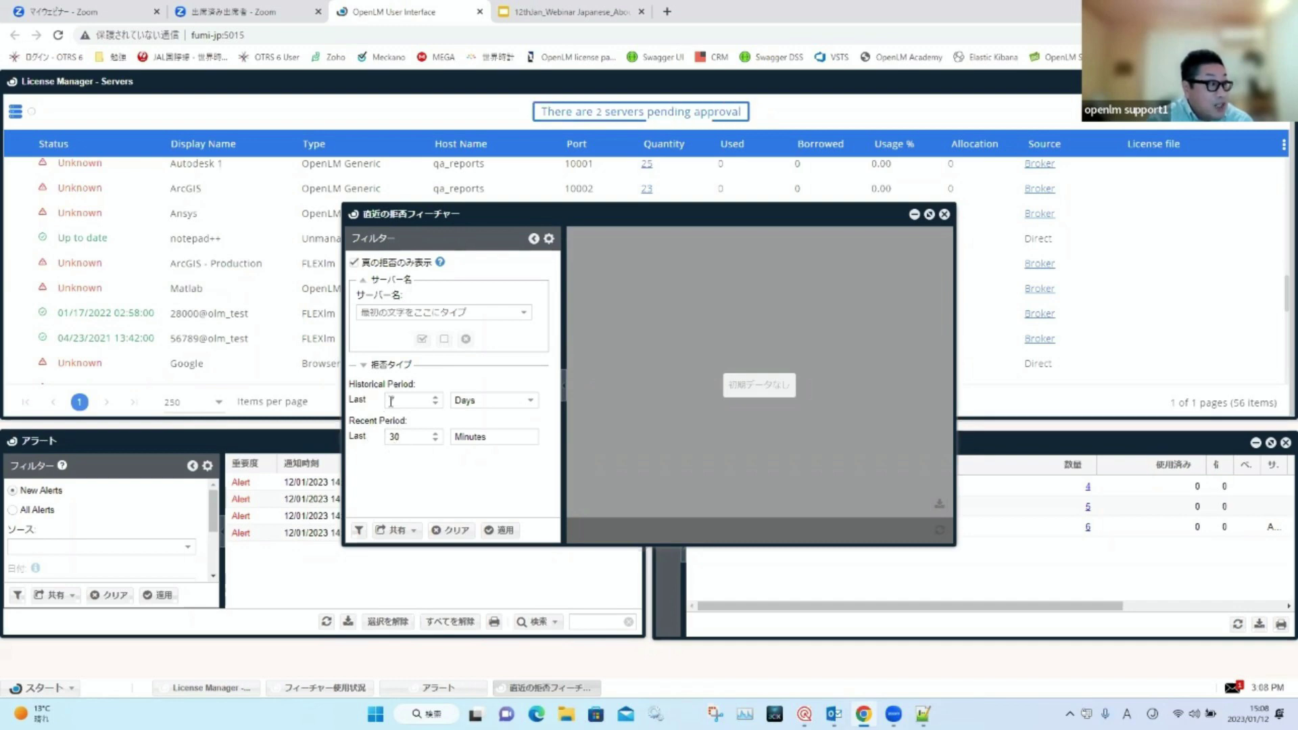
left_click(365, 531)
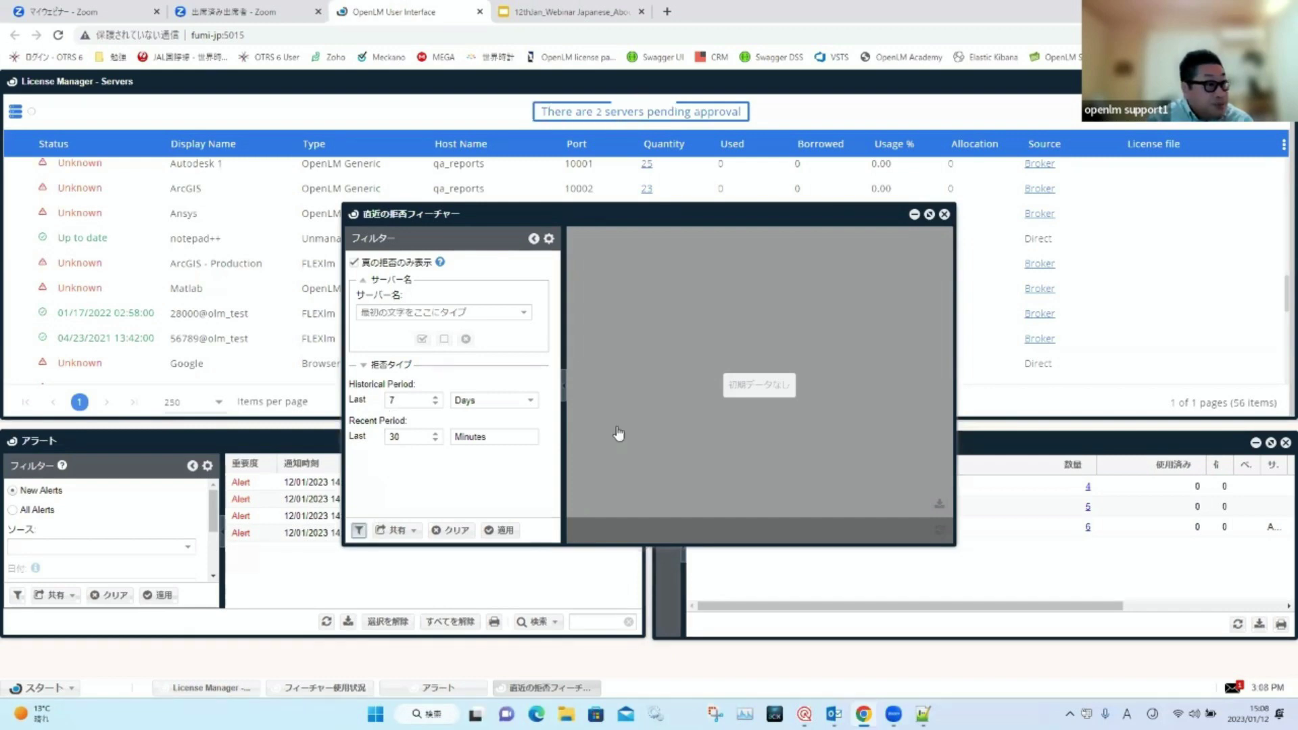
type("test")
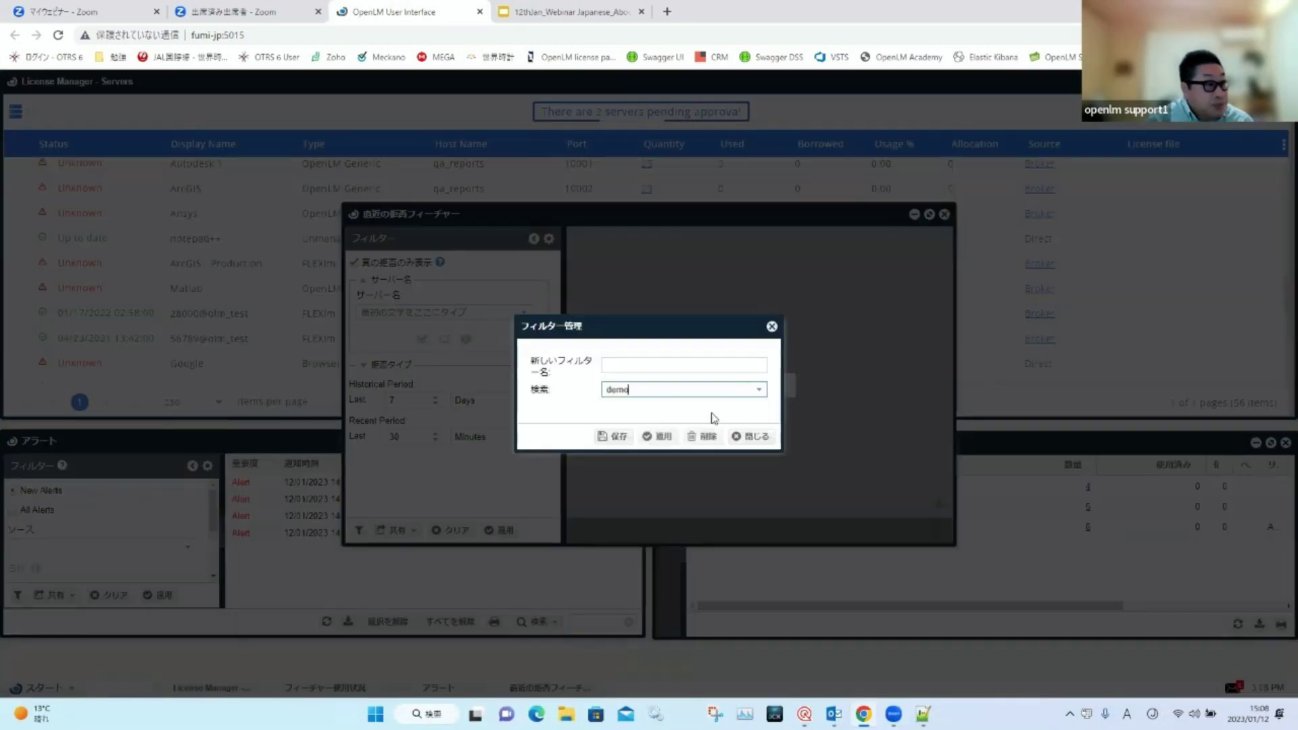
key("Escape")
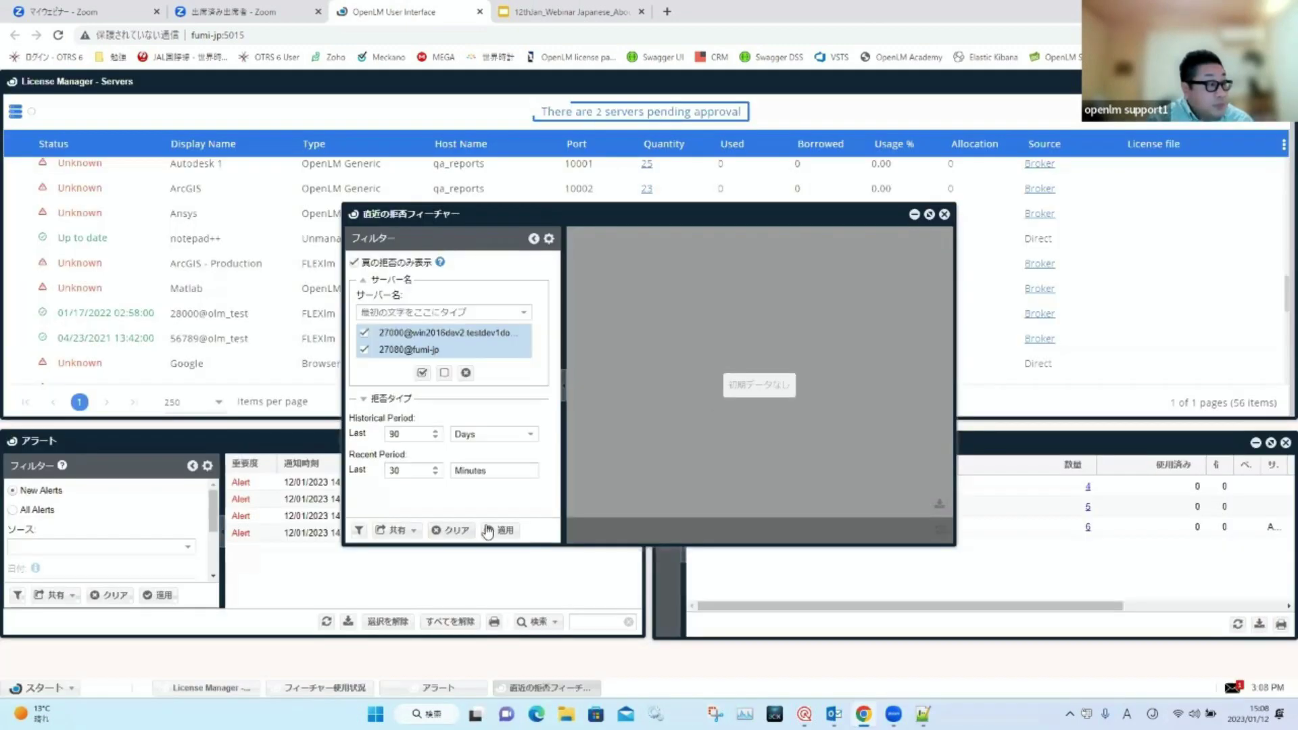
left_click(487, 532)
mouse_move(884, 289)
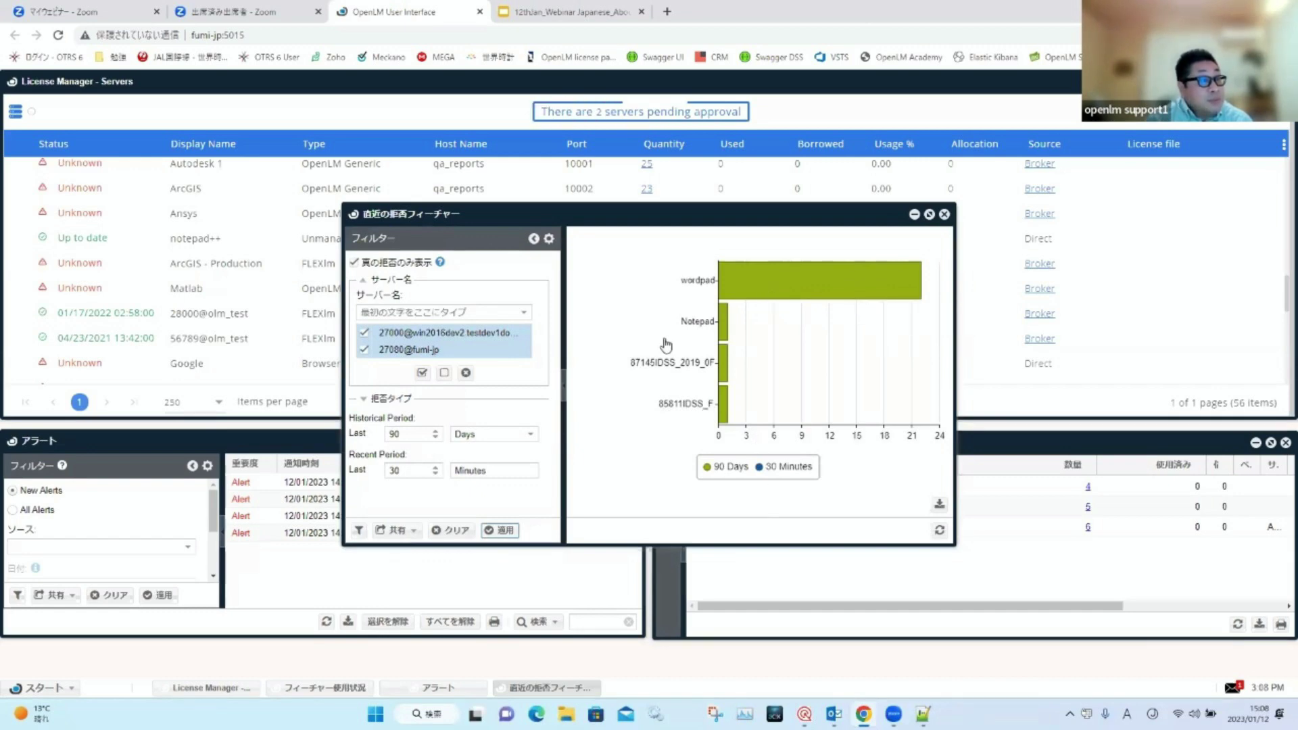
left_click(944, 213)
Step: Enlarge the feature usage widget (フィーチャー使用状況), look through its expanded filter options, and collapse the filter again
left_click(70, 688)
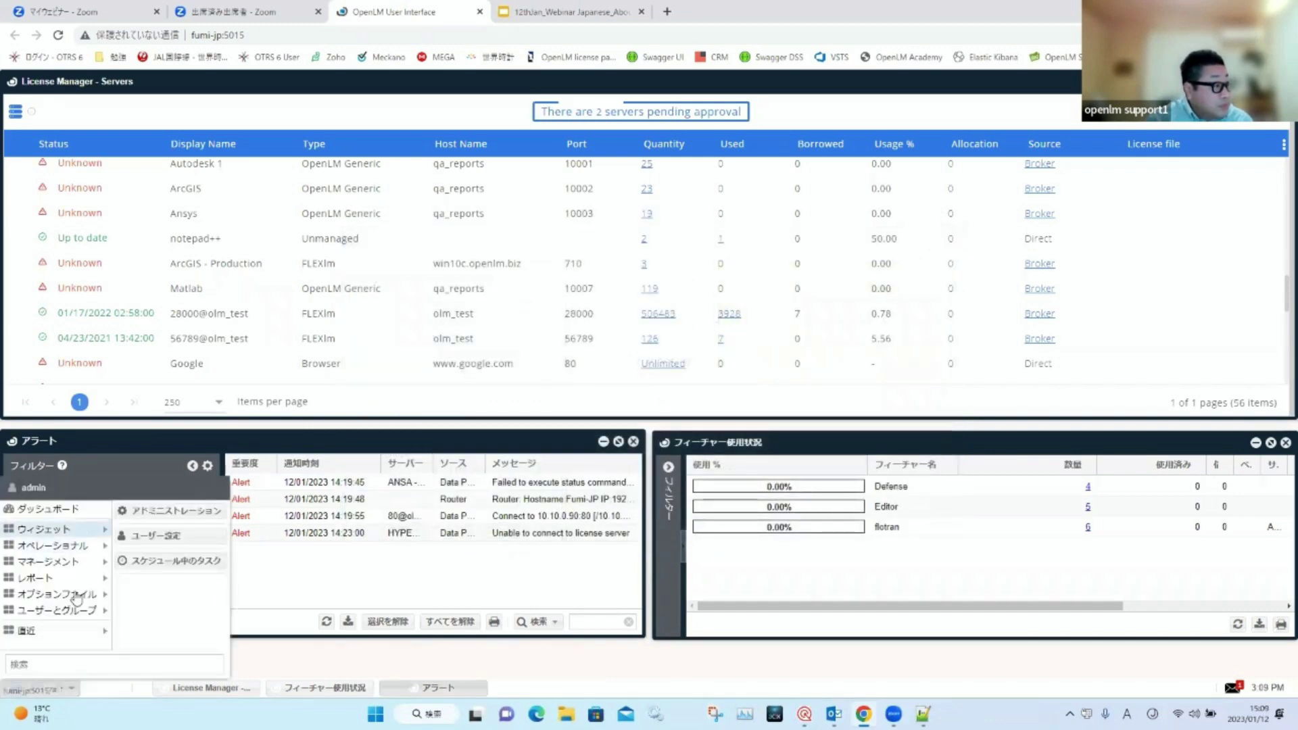
left_click(652, 520)
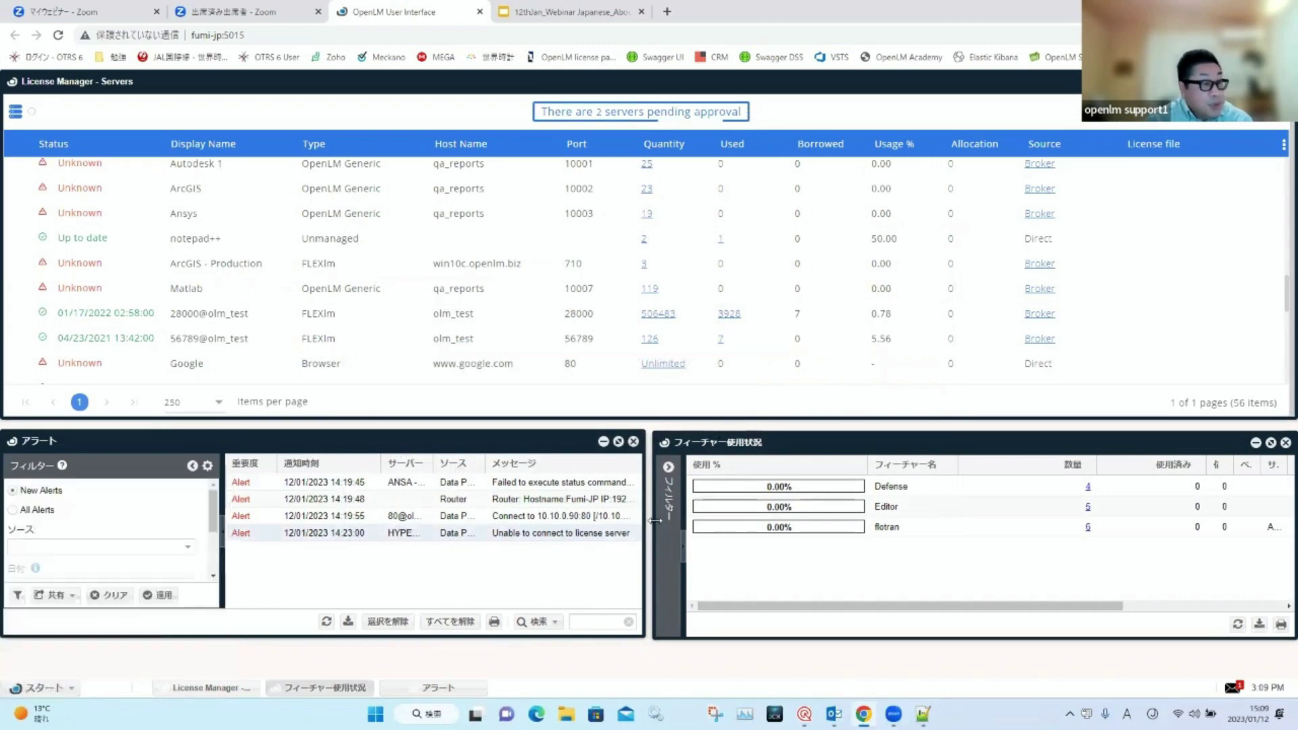
left_click_drag(769, 450, 769, 444)
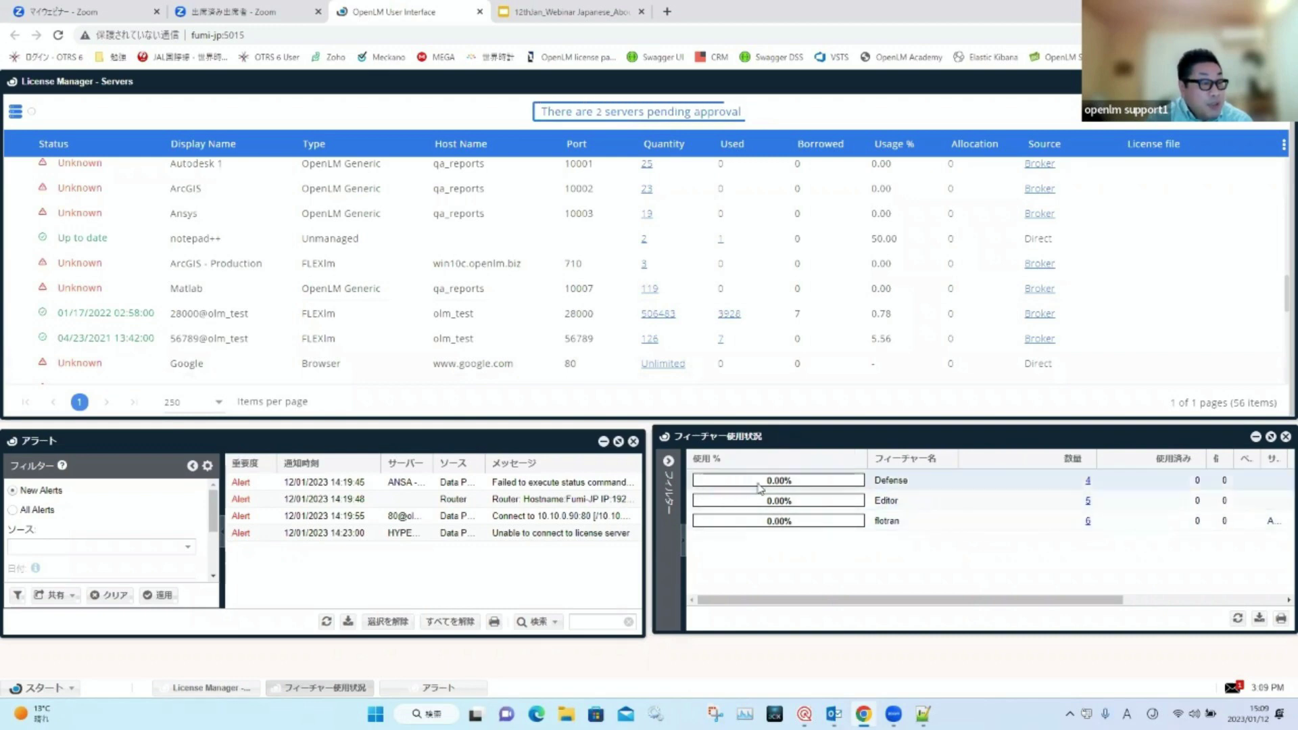
left_click(668, 460)
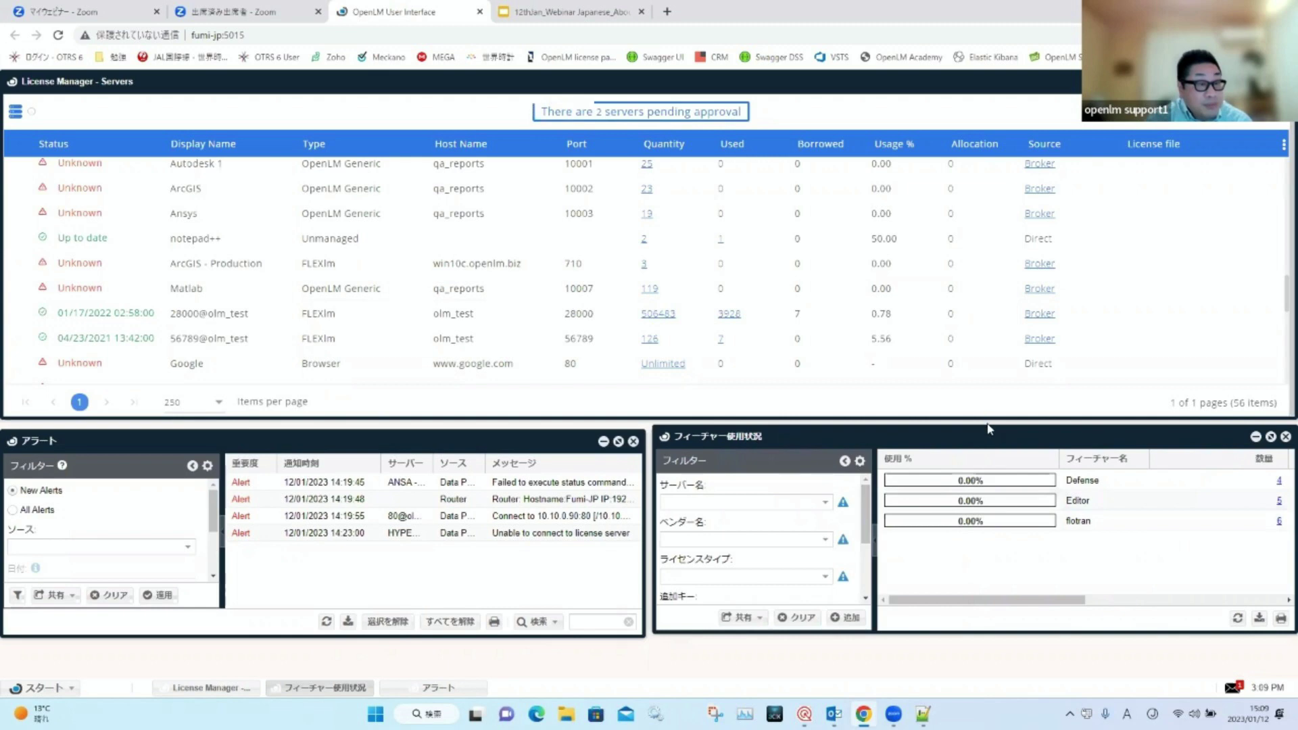
left_click_drag(989, 427, 985, 412)
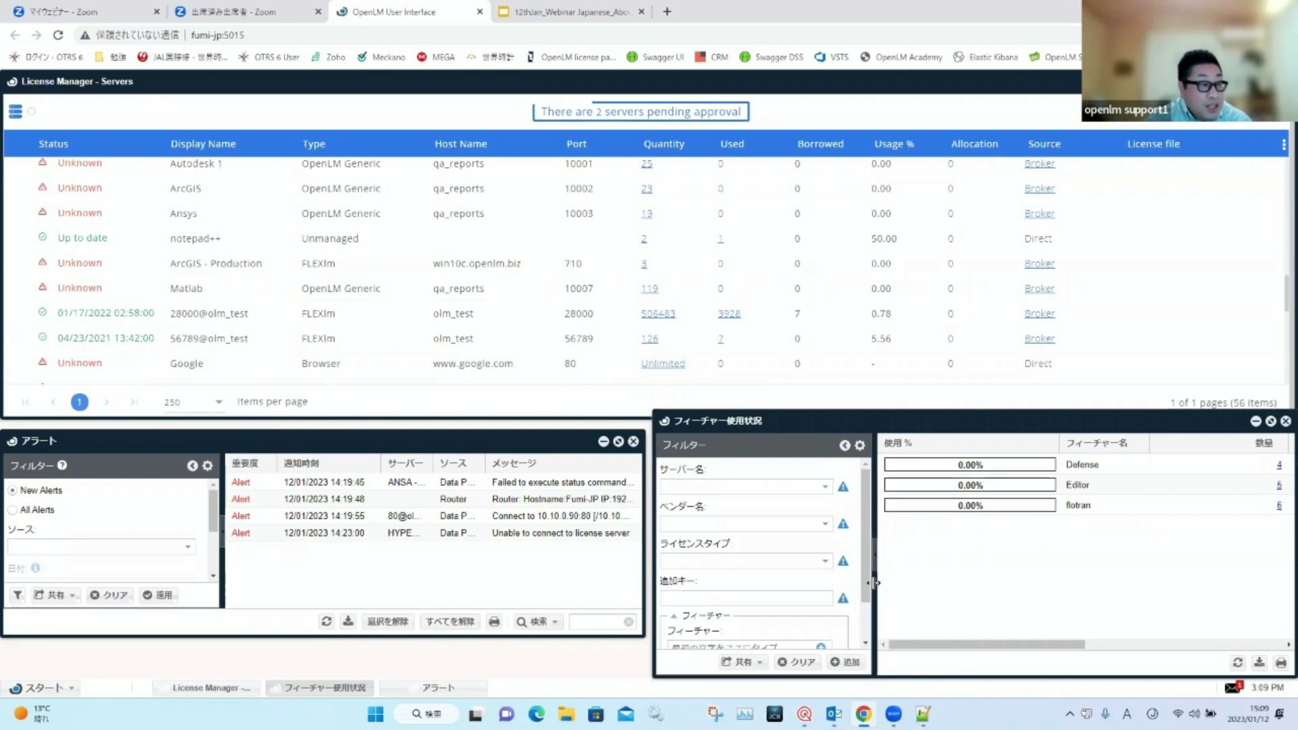
scroll(871, 628, "down", 2)
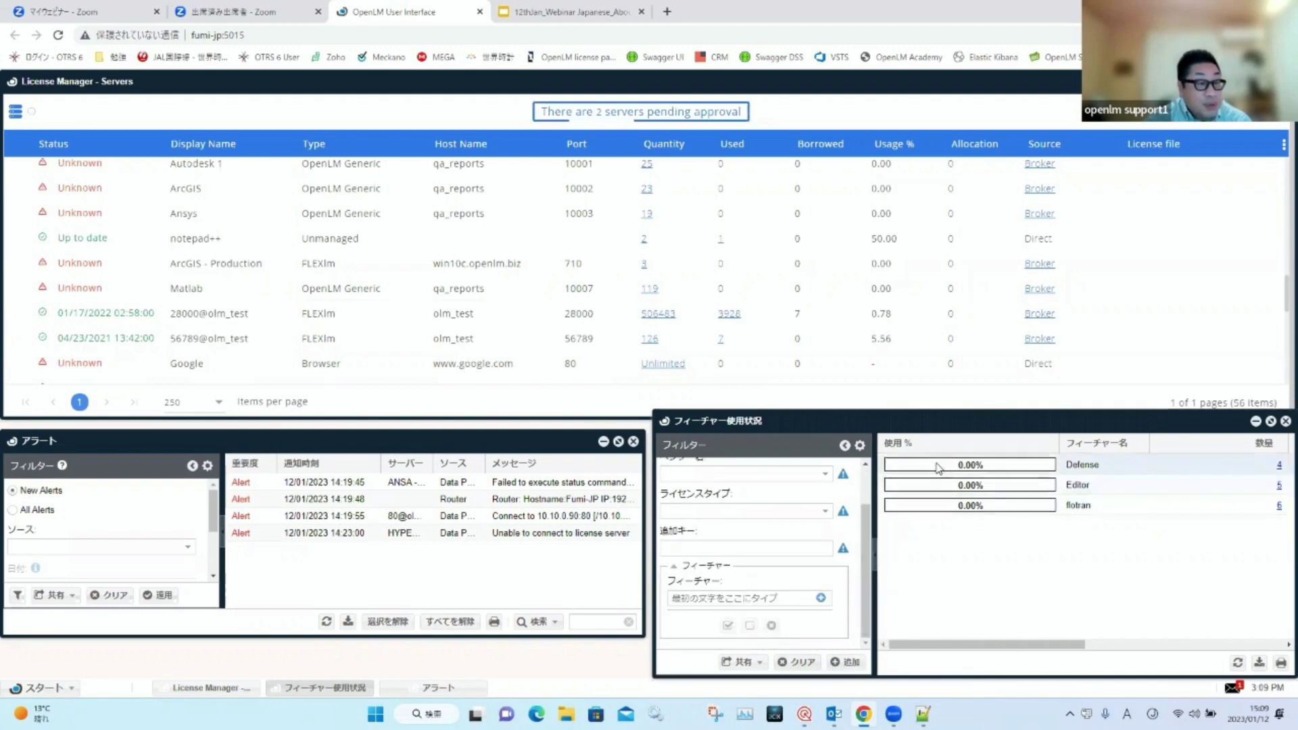
left_click(844, 446)
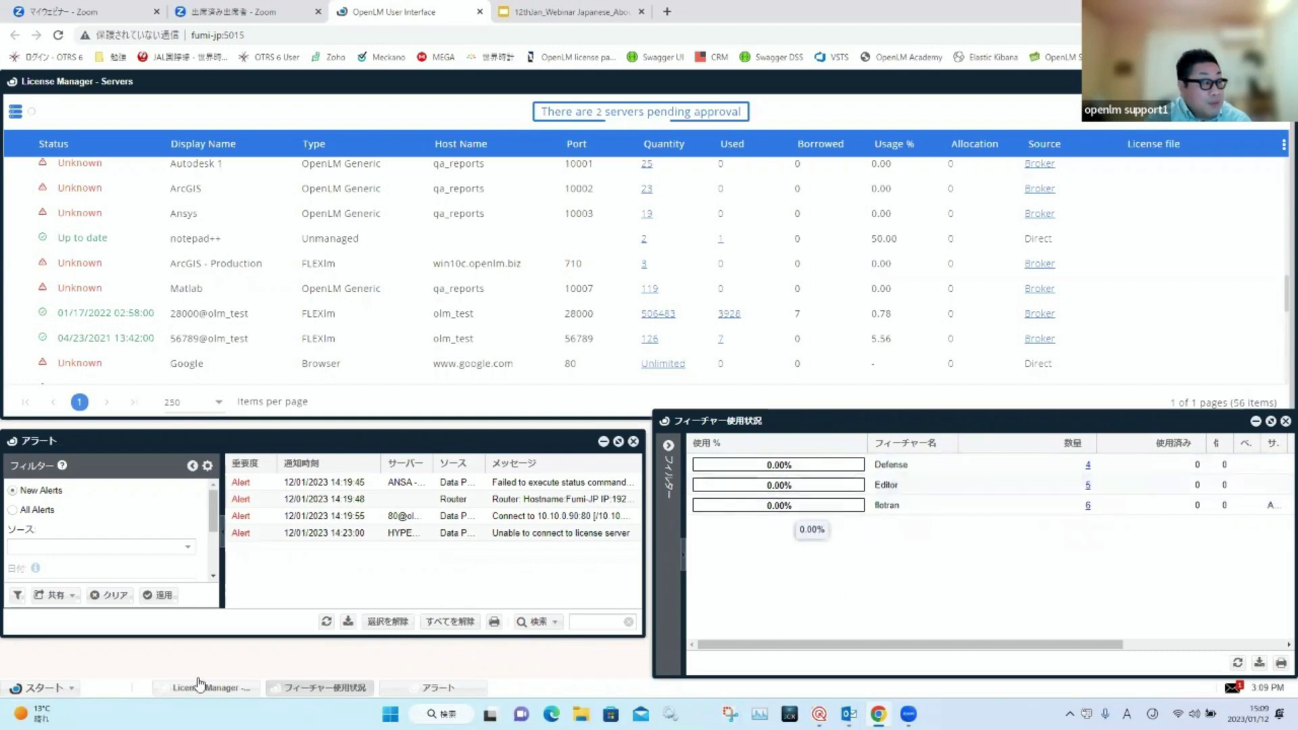
Step: View all licenses in use (使用中ライセンス), followed by only those of the notepad++ server, closing each list
left_click(40, 688)
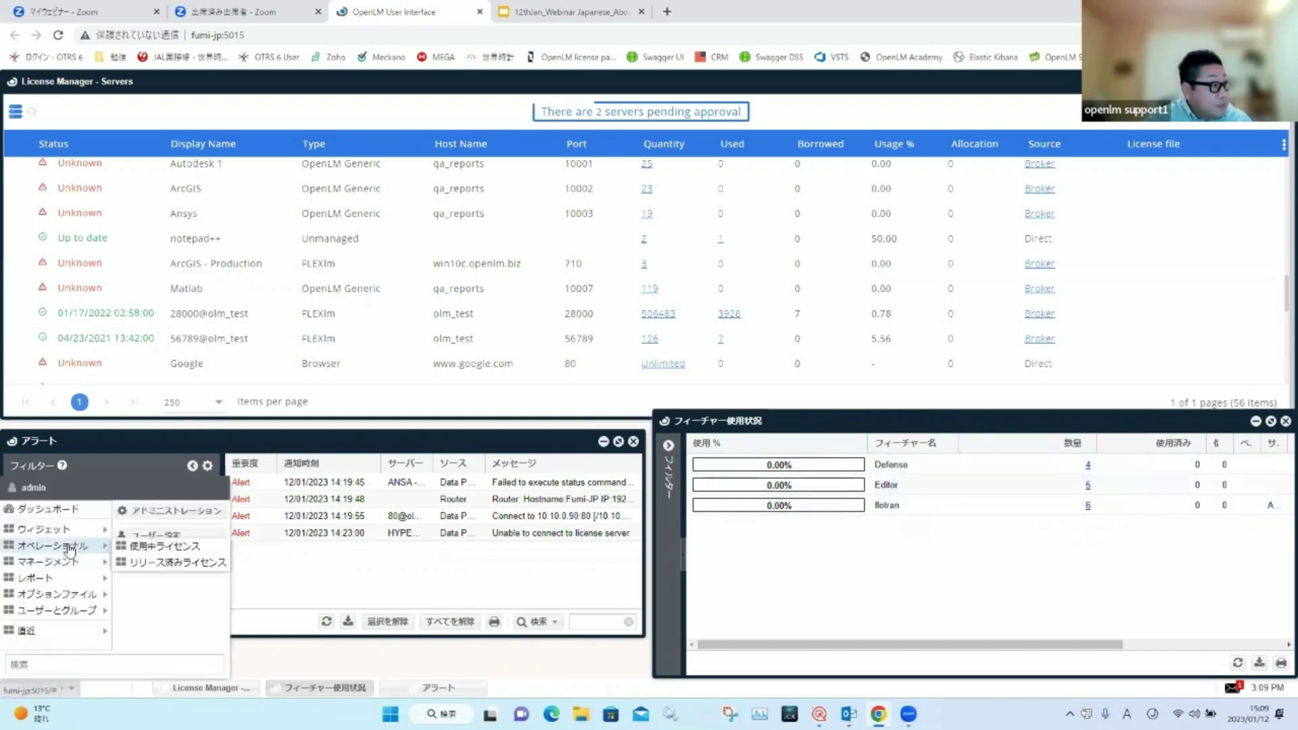
mouse_move(74, 533)
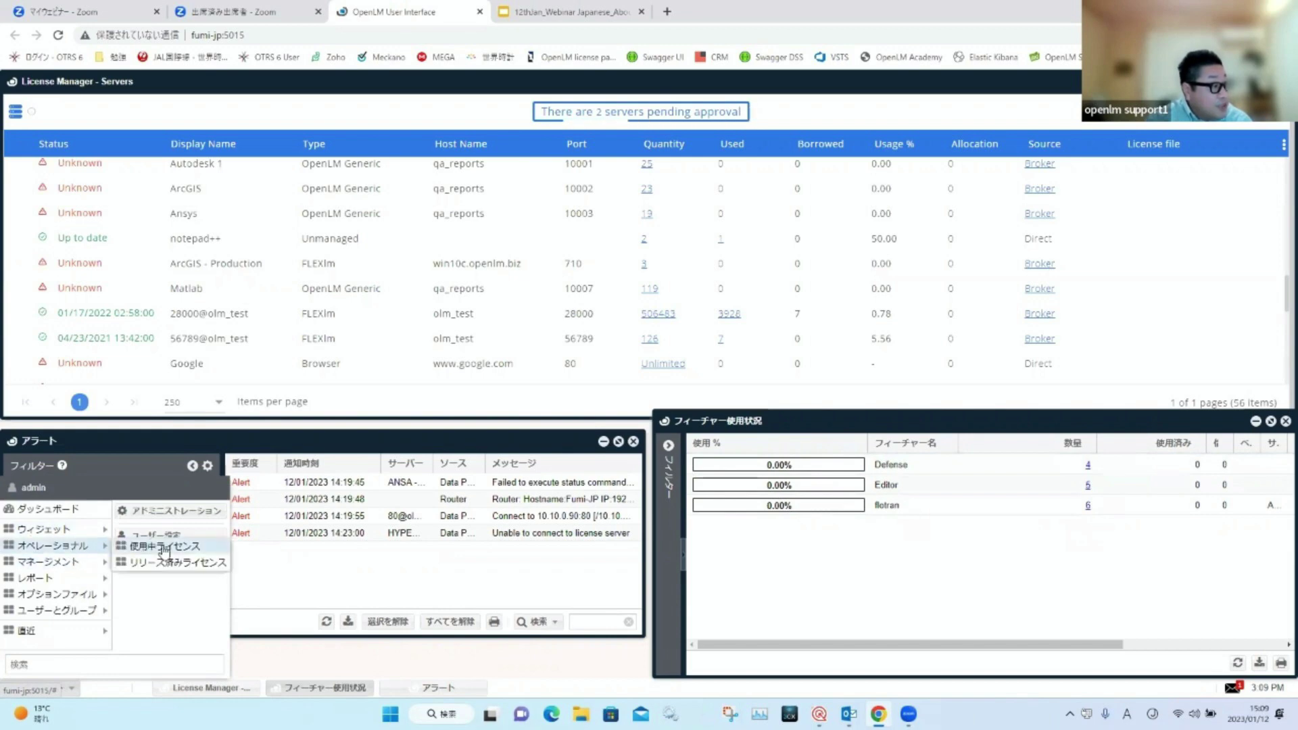
left_click(165, 547)
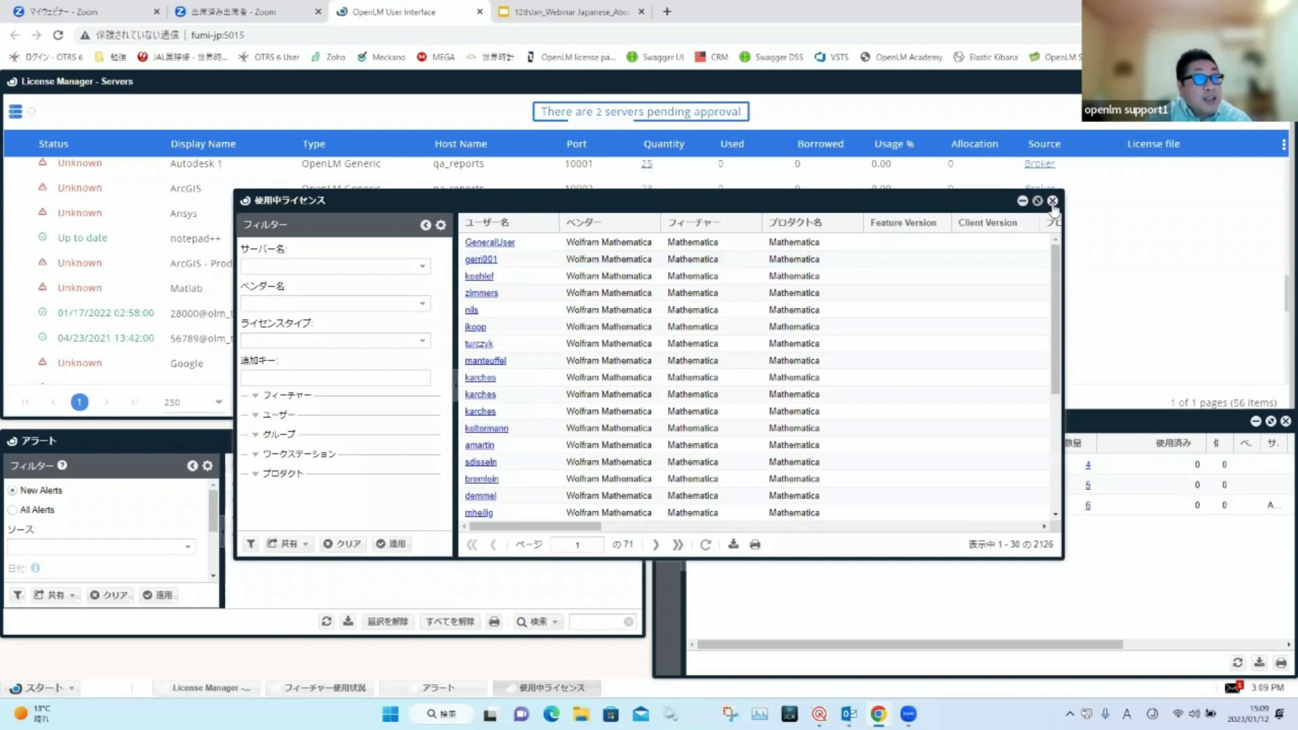
left_click(1052, 201)
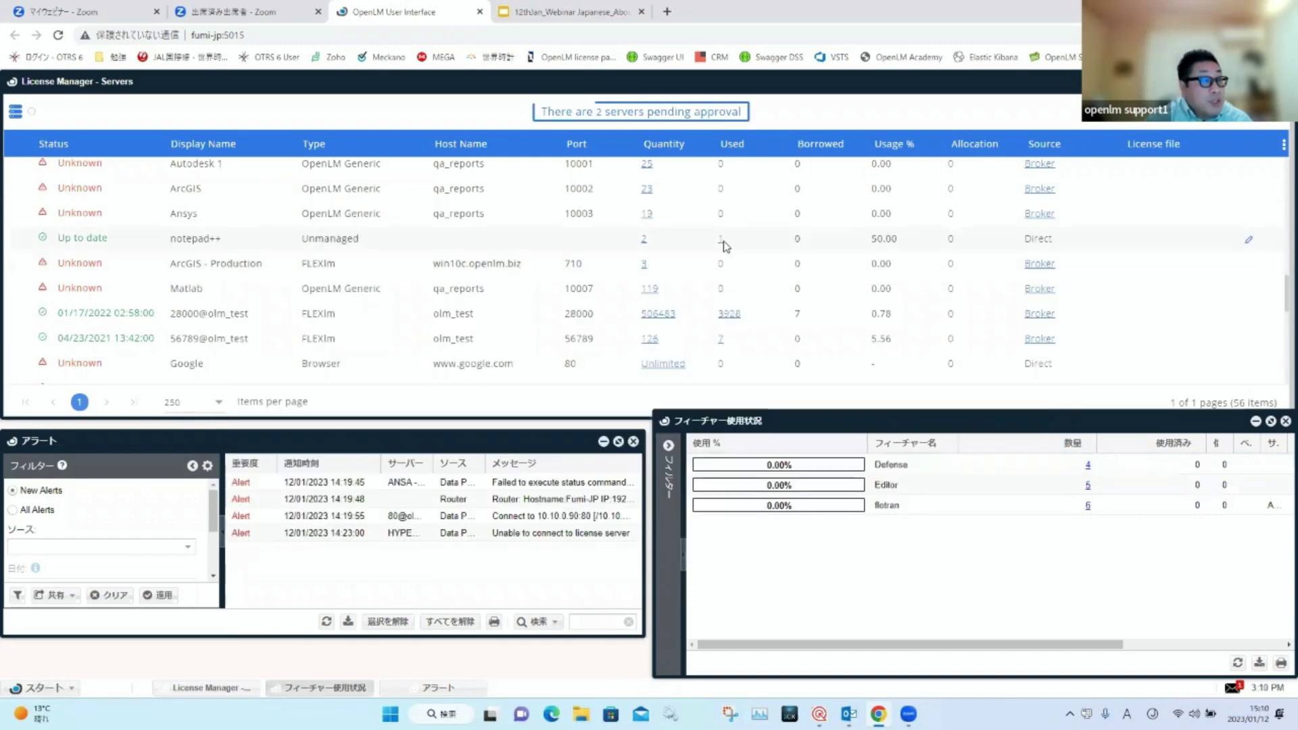
left_click(720, 255)
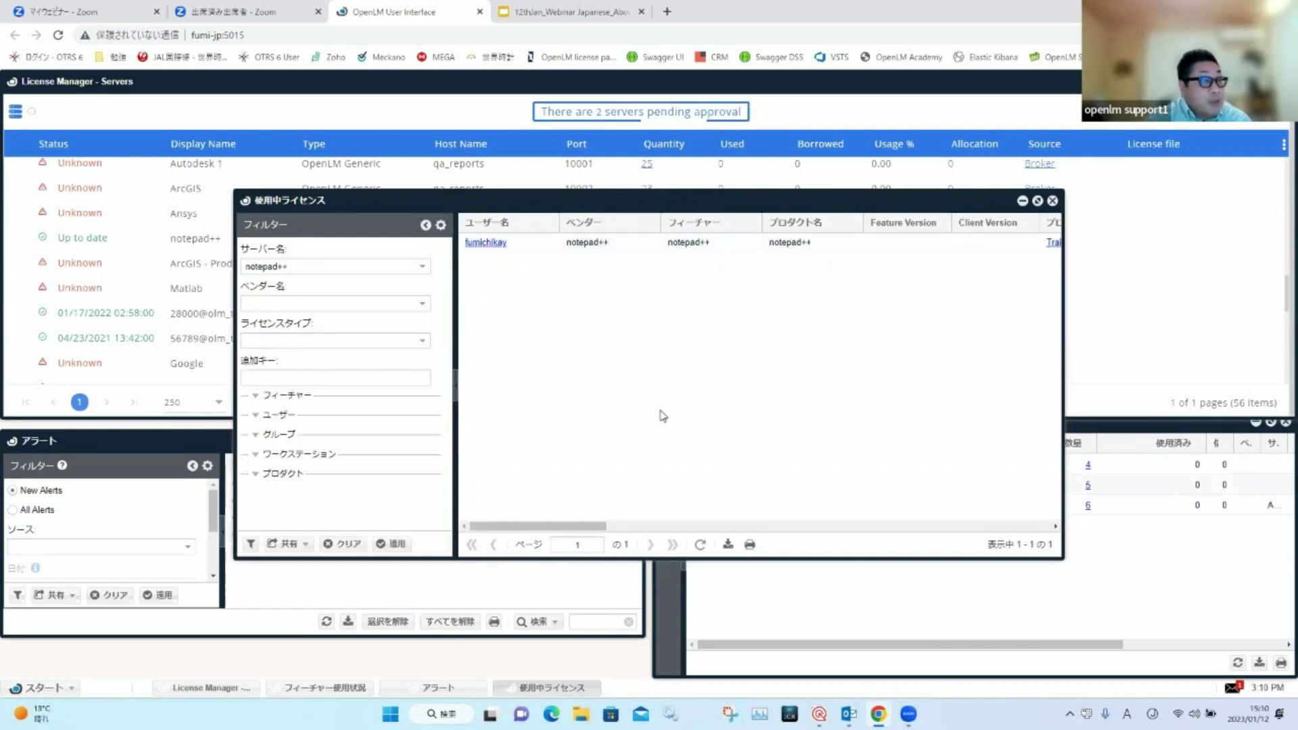
left_click(1052, 202)
Step: Load the released licenses list (リリース済みライセンス) with the saved demo filter covering the past 90 days
left_click(68, 680)
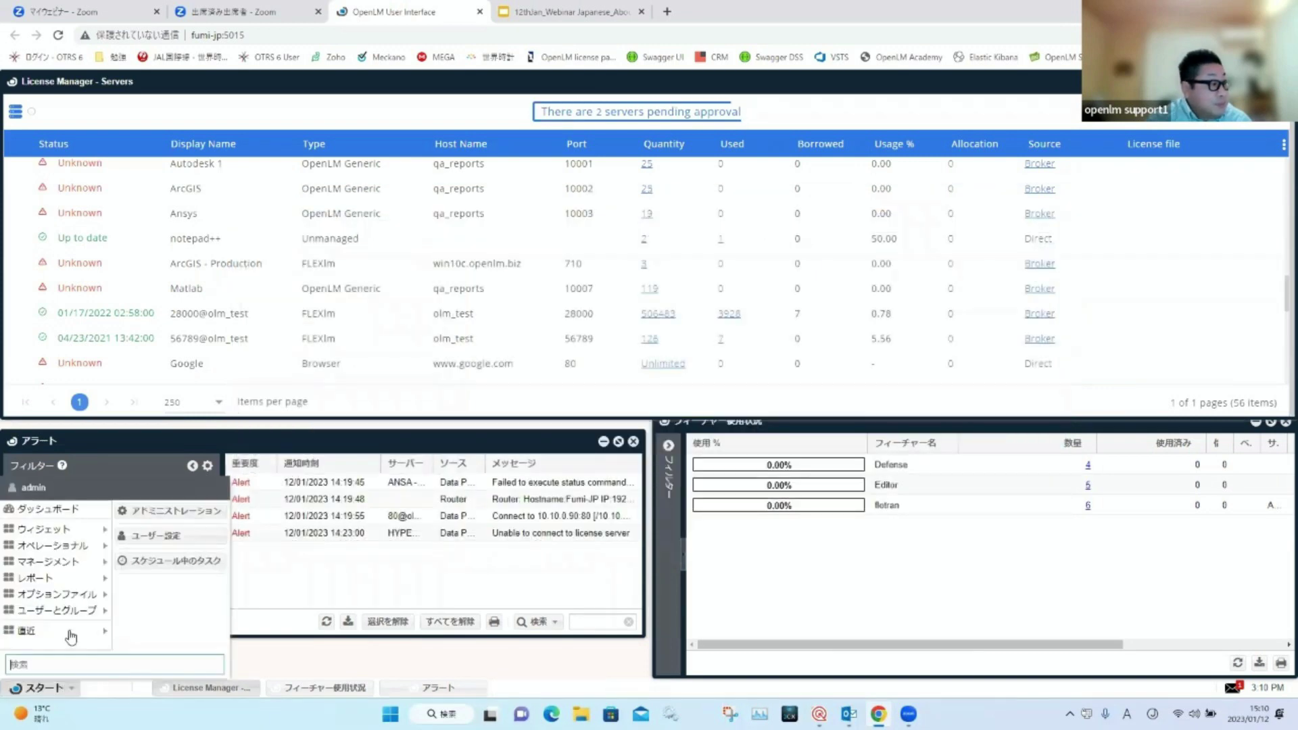
mouse_move(76, 545)
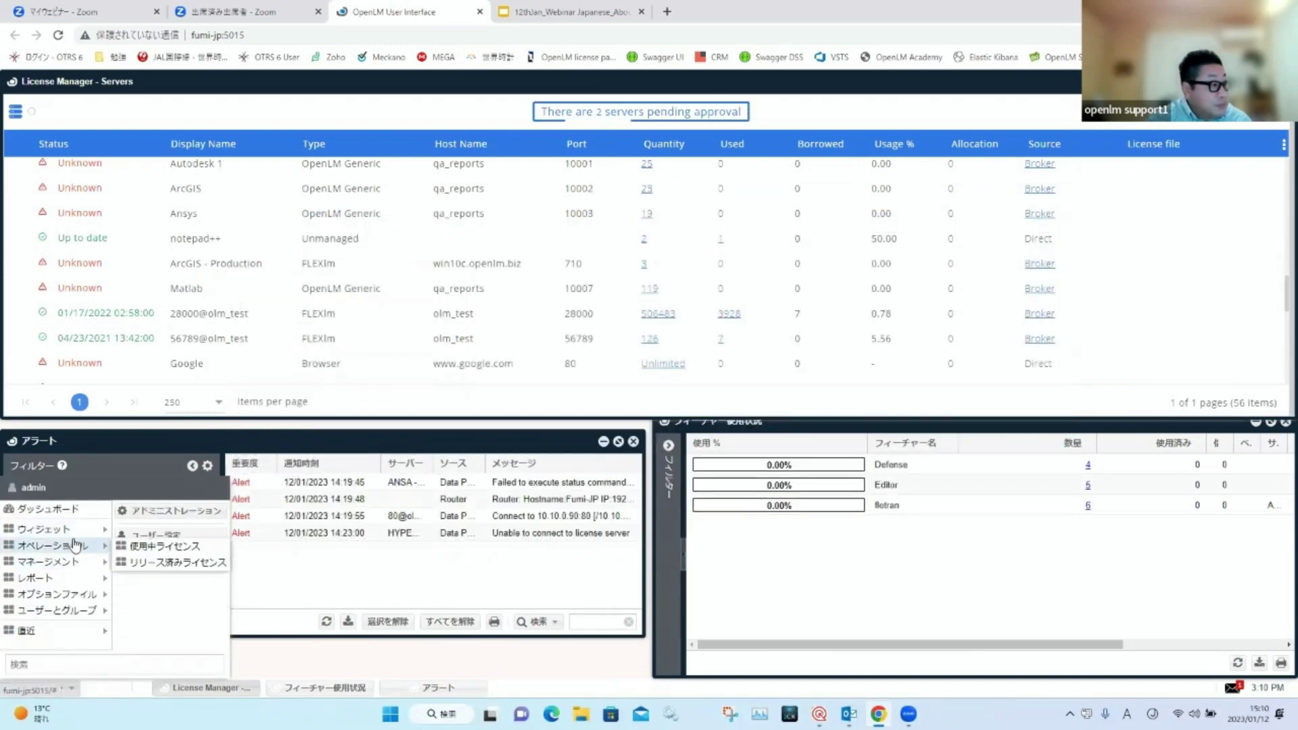
left_click(194, 564)
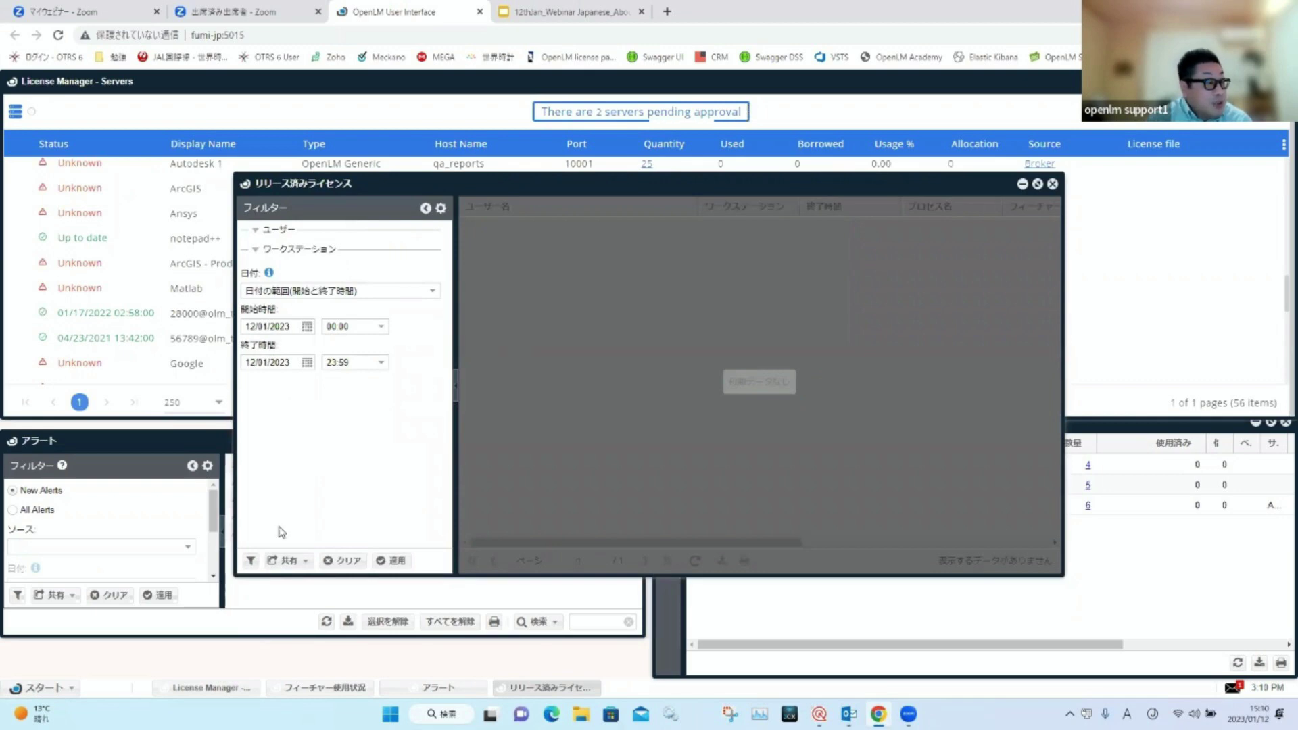
left_click(251, 561)
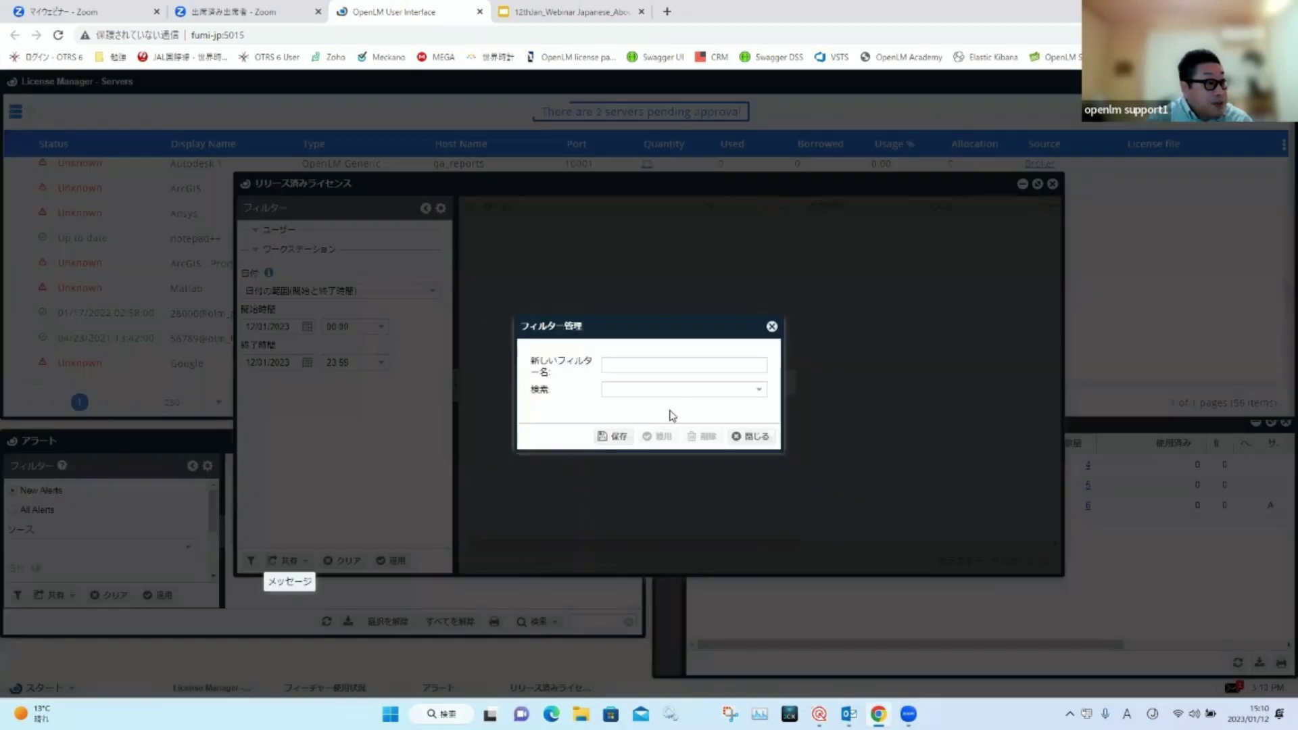
left_click(758, 390)
left_click(739, 407)
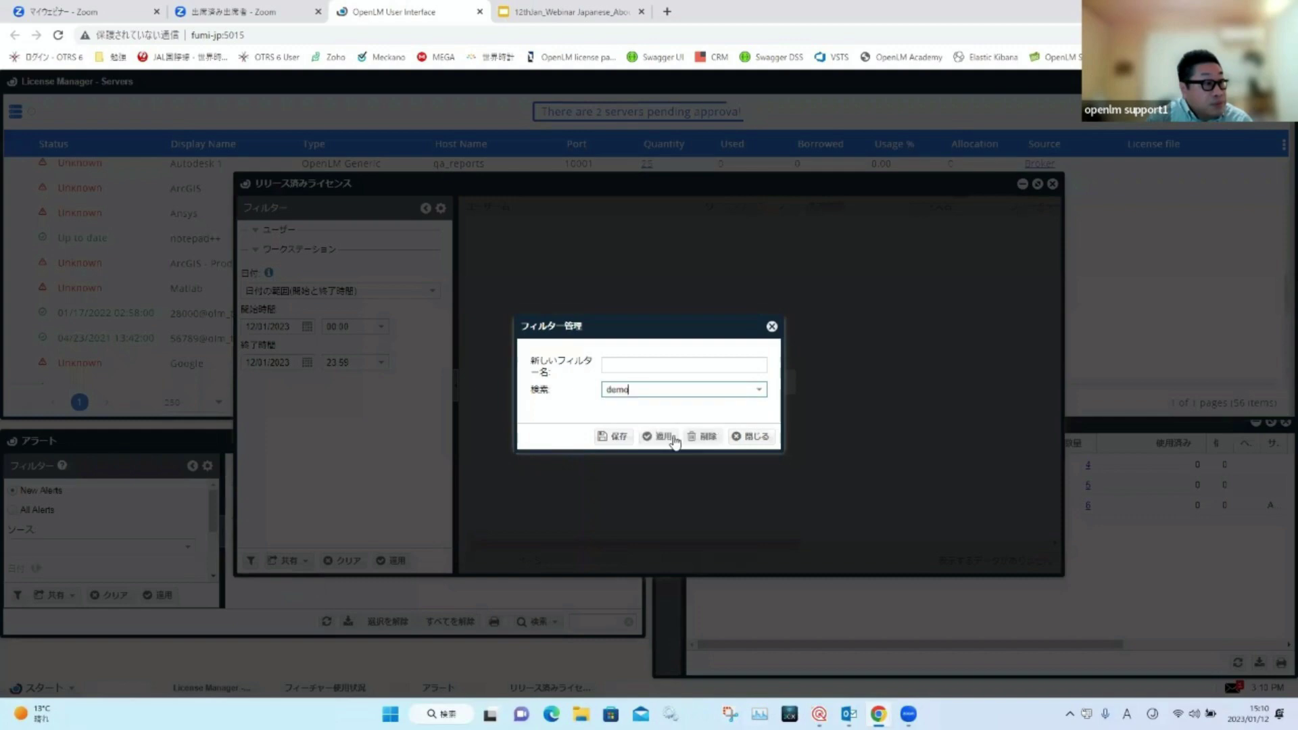
left_click(676, 436)
left_click(398, 563)
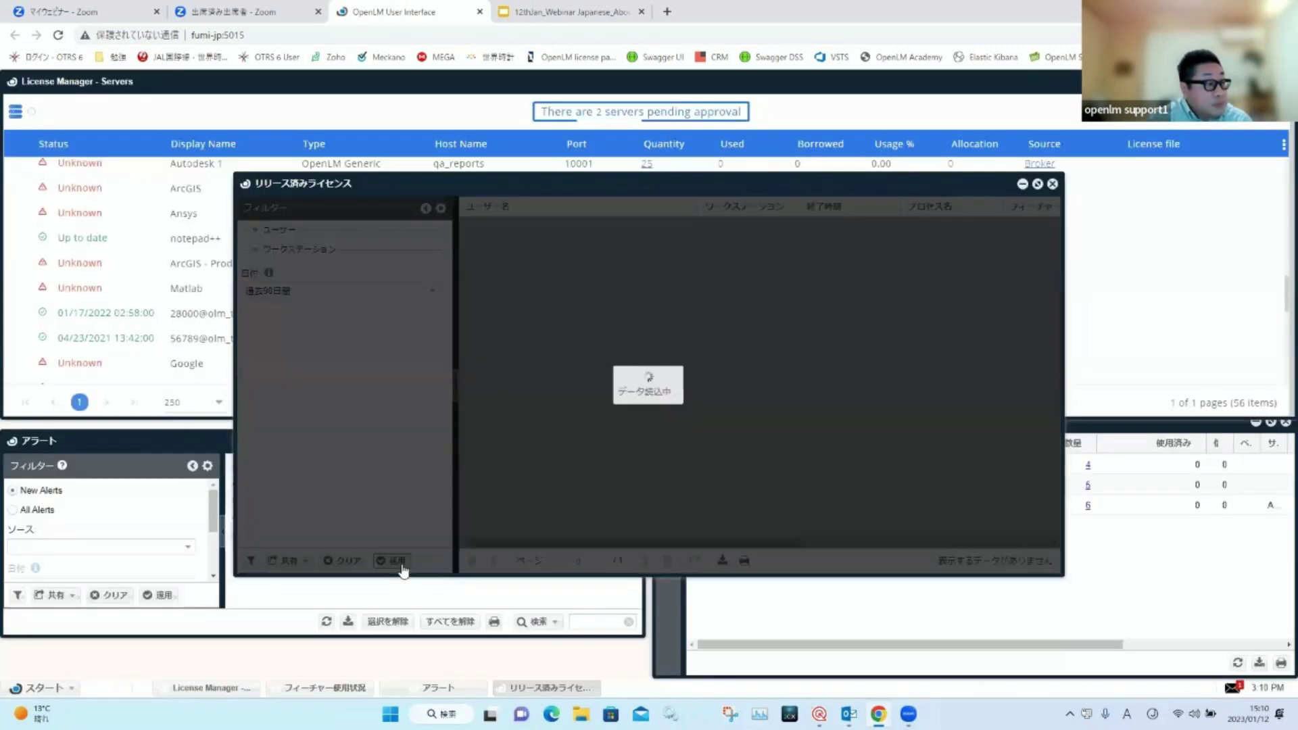
Step: Examine the user, end time, process, feature and reason columns of the released licenses, and close the list
left_click_drag(620, 540, 850, 538)
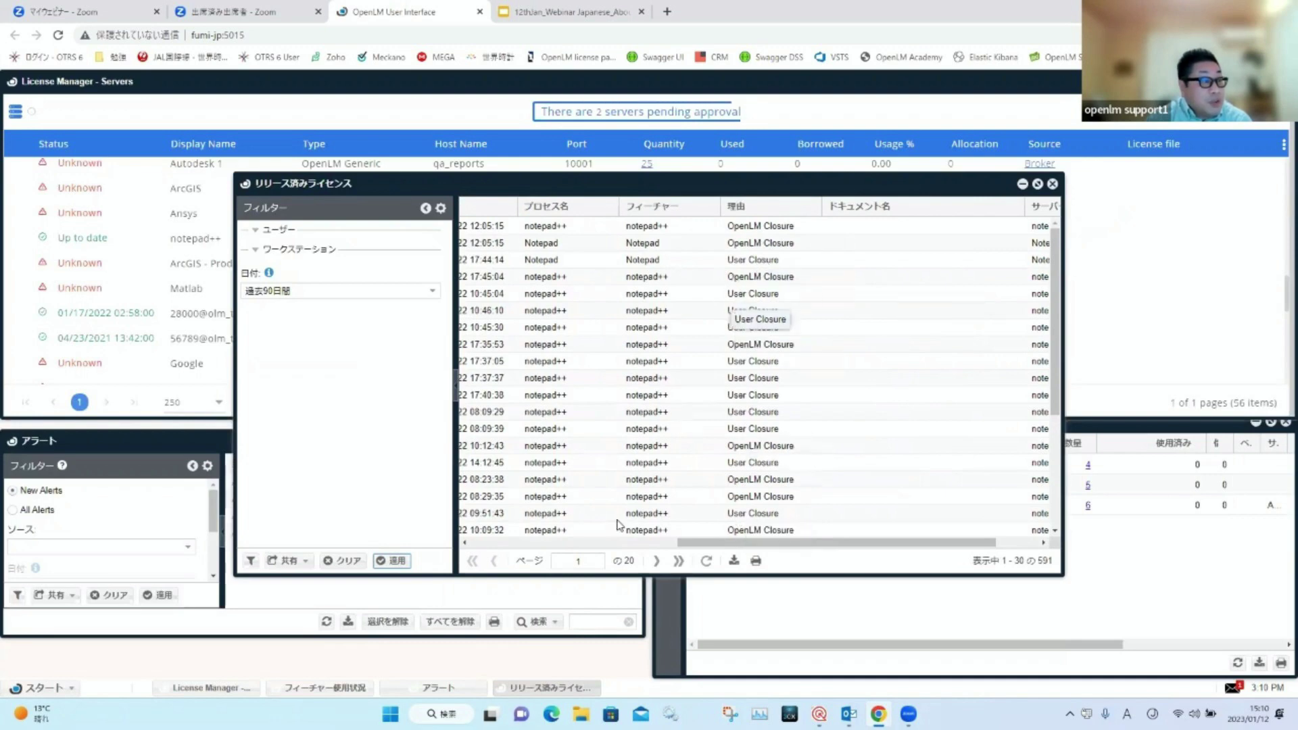
left_click_drag(716, 541, 503, 540)
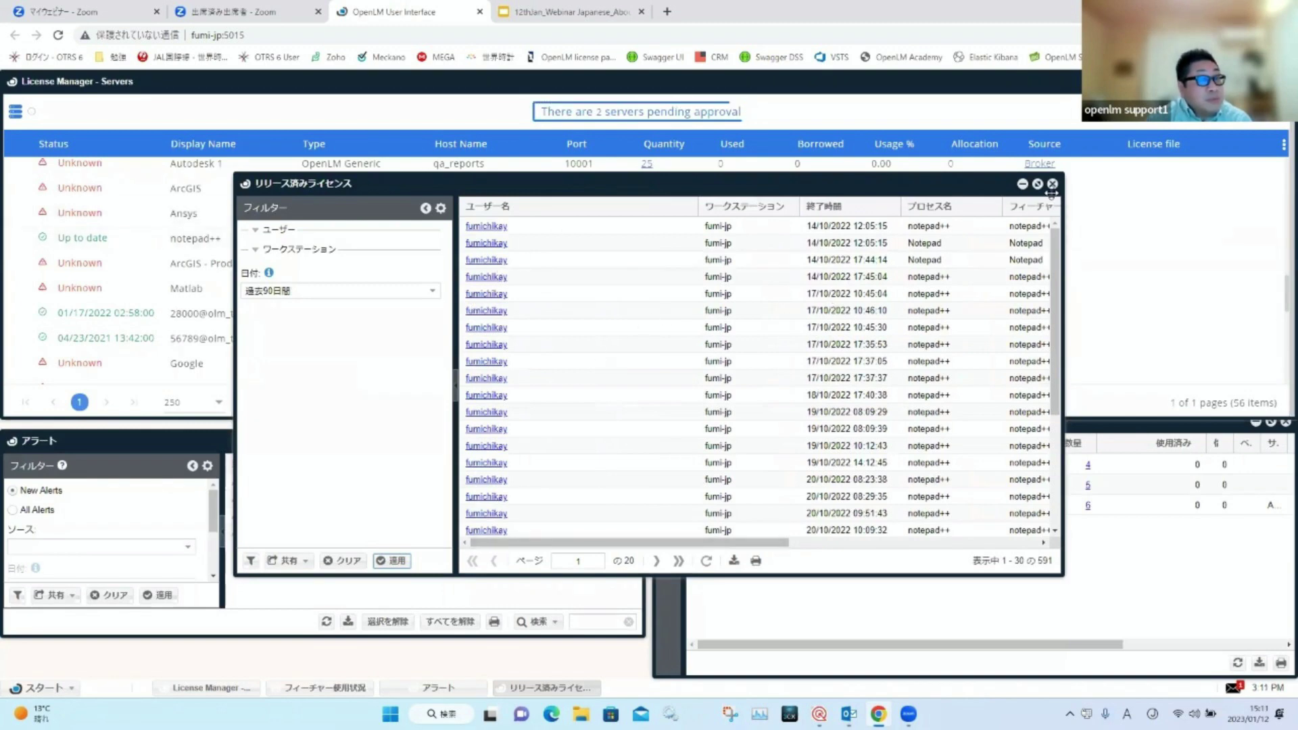
key("Escape")
Step: Review the Brokers list under management (マネージメント), including hostnames, broker versions and installation paths, and close it
left_click(39, 688)
mouse_move(68, 546)
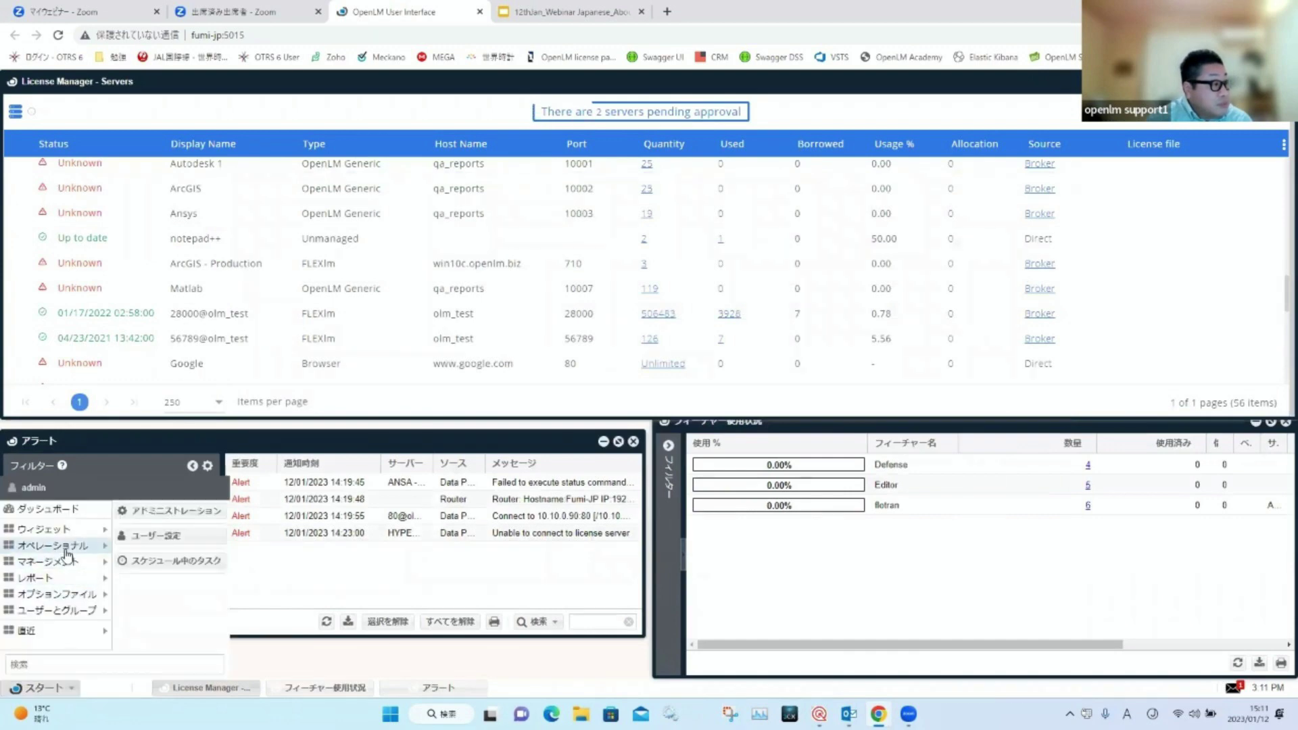
mouse_move(95, 563)
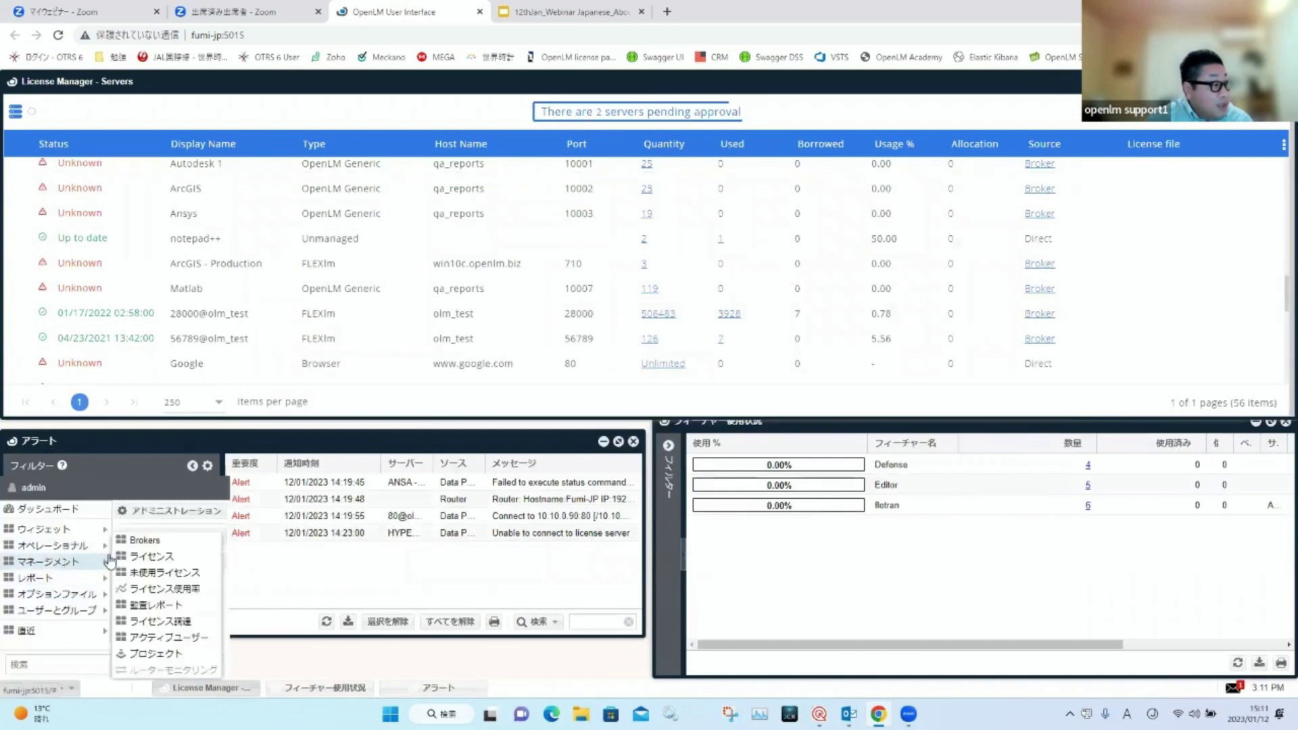
left_click(165, 539)
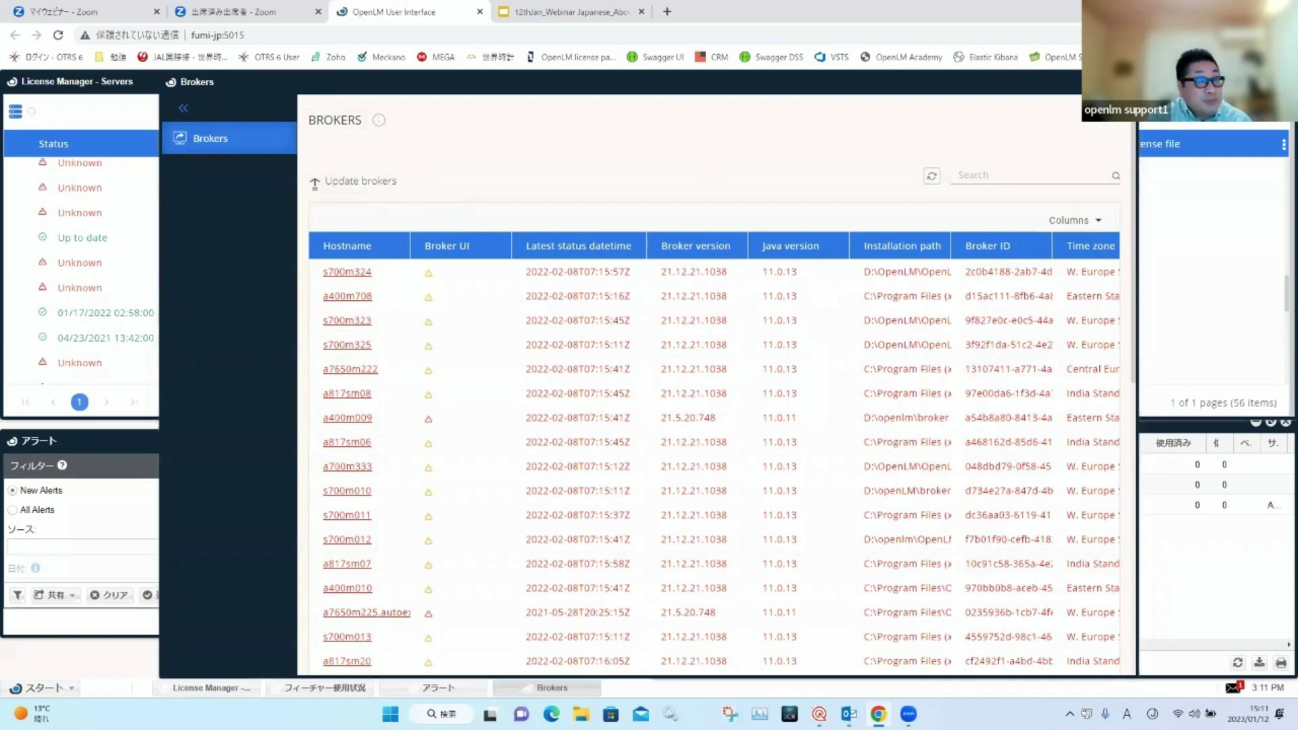
Step: Load the management license list (ライセンス) with the saved demo filter and expand the Autodesk package to review its component features and totals
left_click(70, 687)
mouse_move(80, 562)
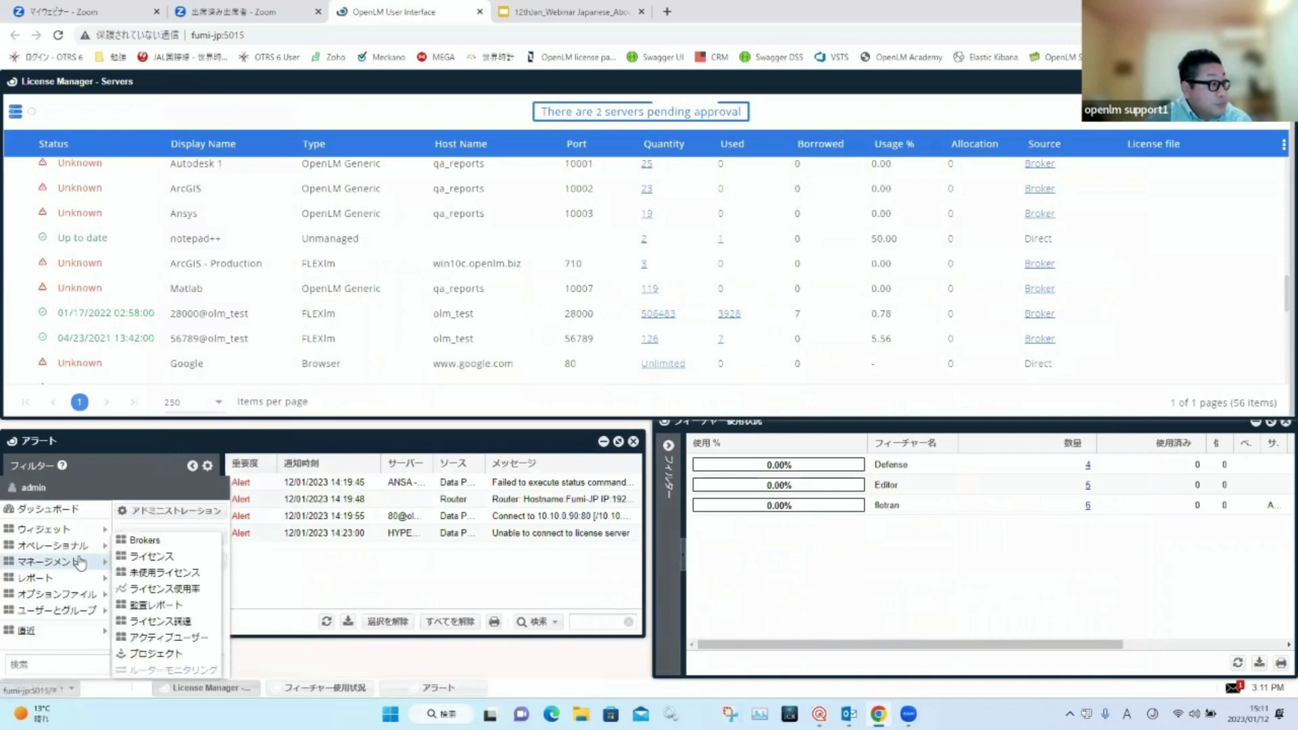
left_click(152, 557)
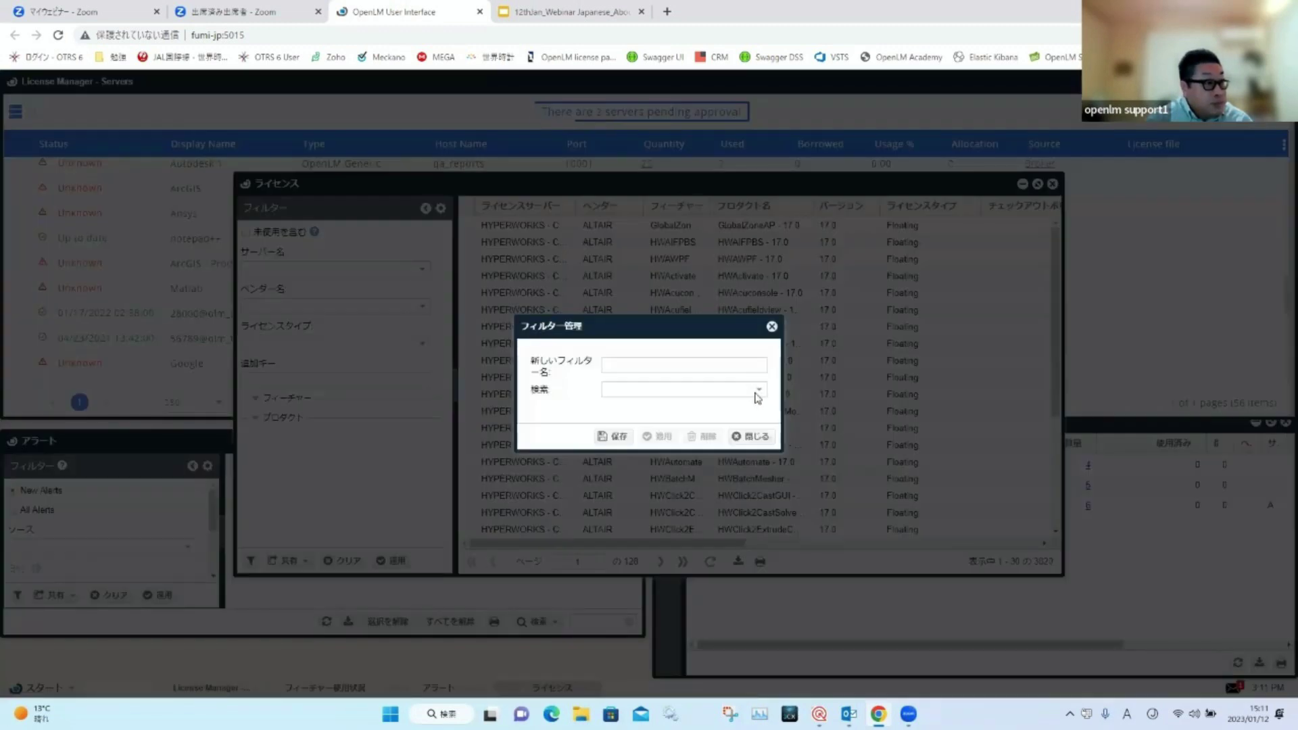
left_click(758, 390)
left_click(724, 406)
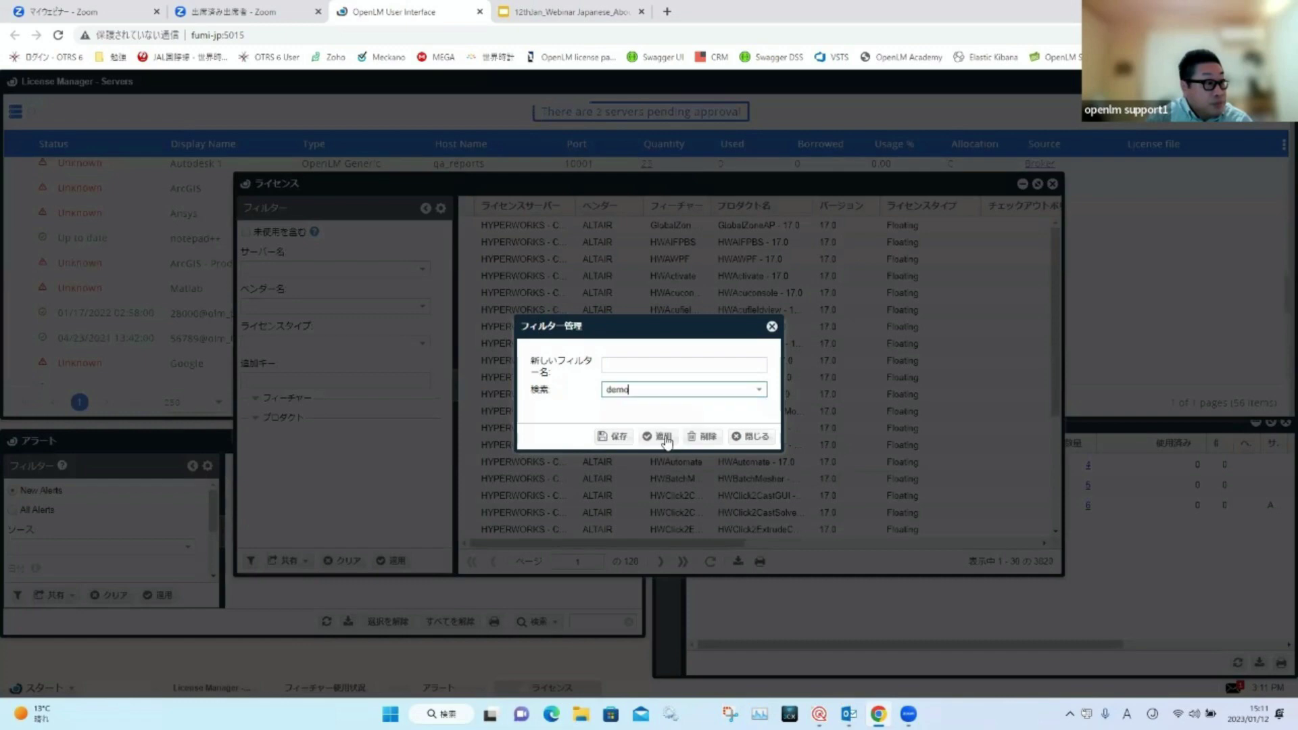
left_click(664, 438)
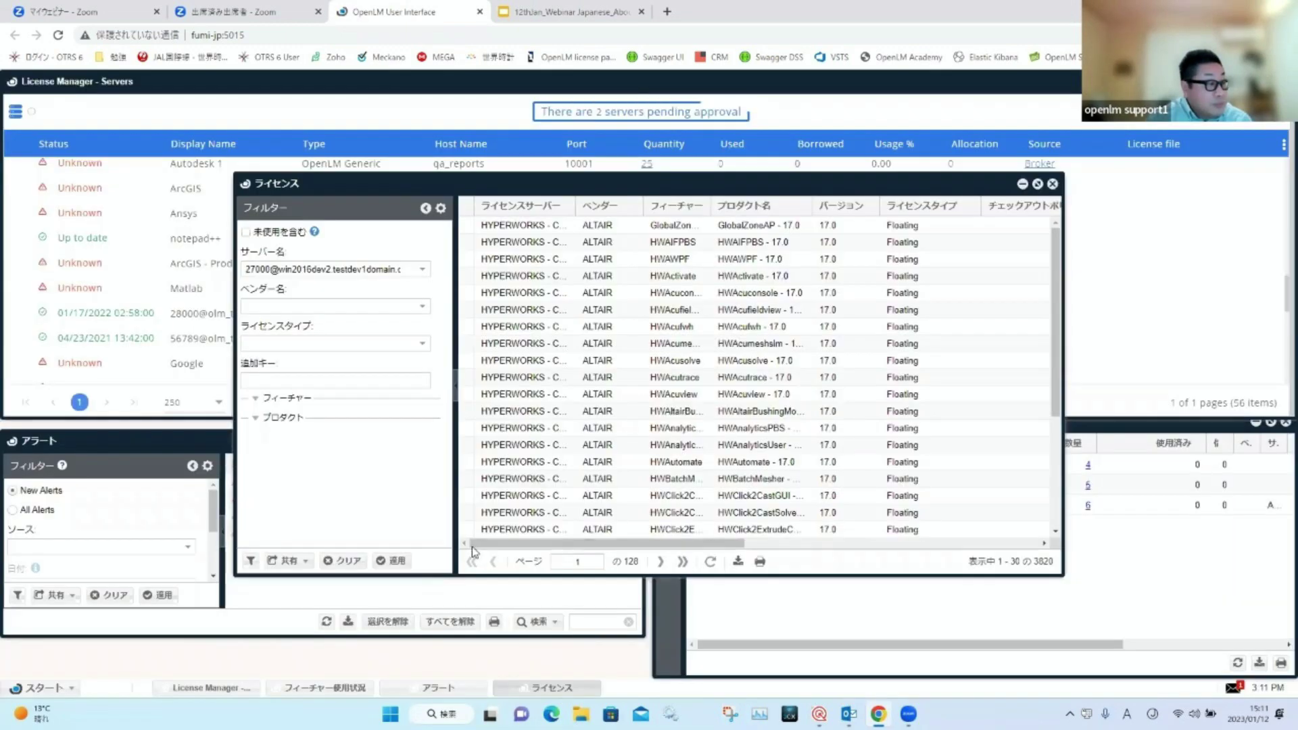
left_click(465, 225)
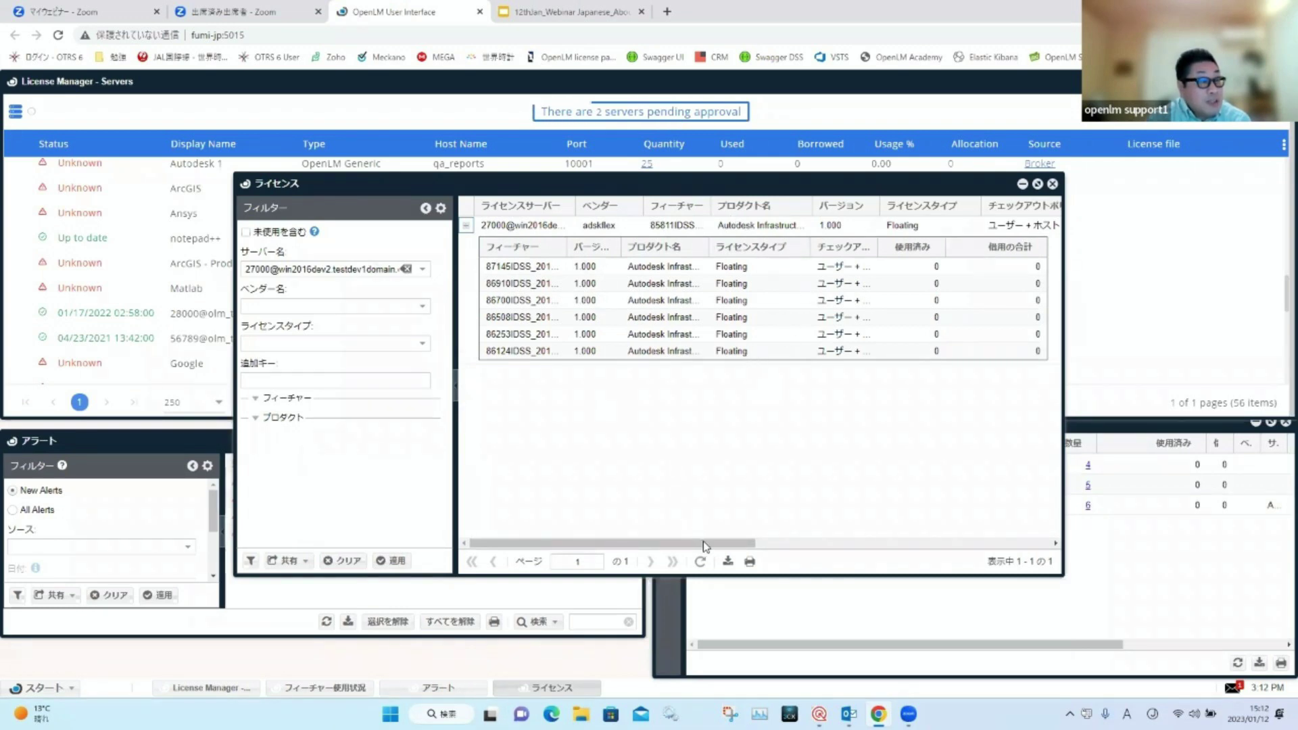
left_click_drag(755, 545, 1021, 542)
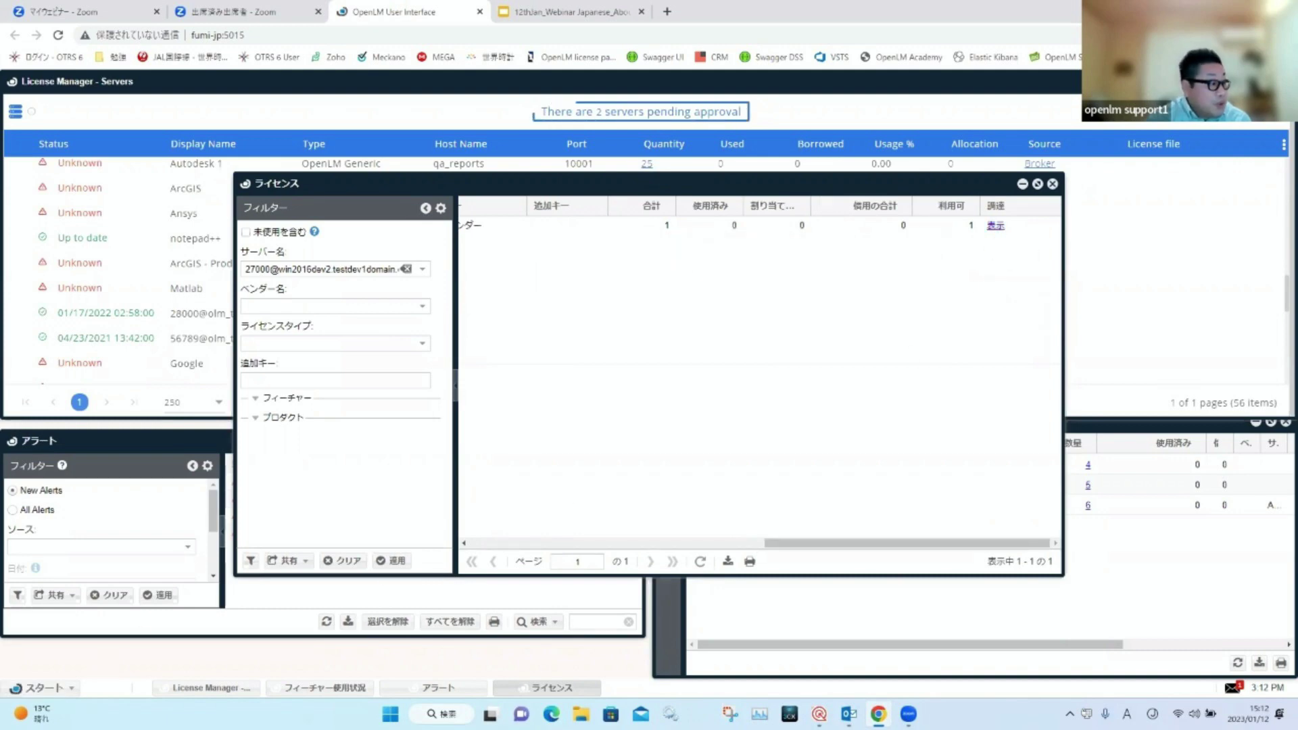
Step: Review the procurement details (ライセンス調達) of the Autodesk package, including component features, issue date, expiry and quantity, and close both lists
left_click(42, 688)
mouse_move(61, 568)
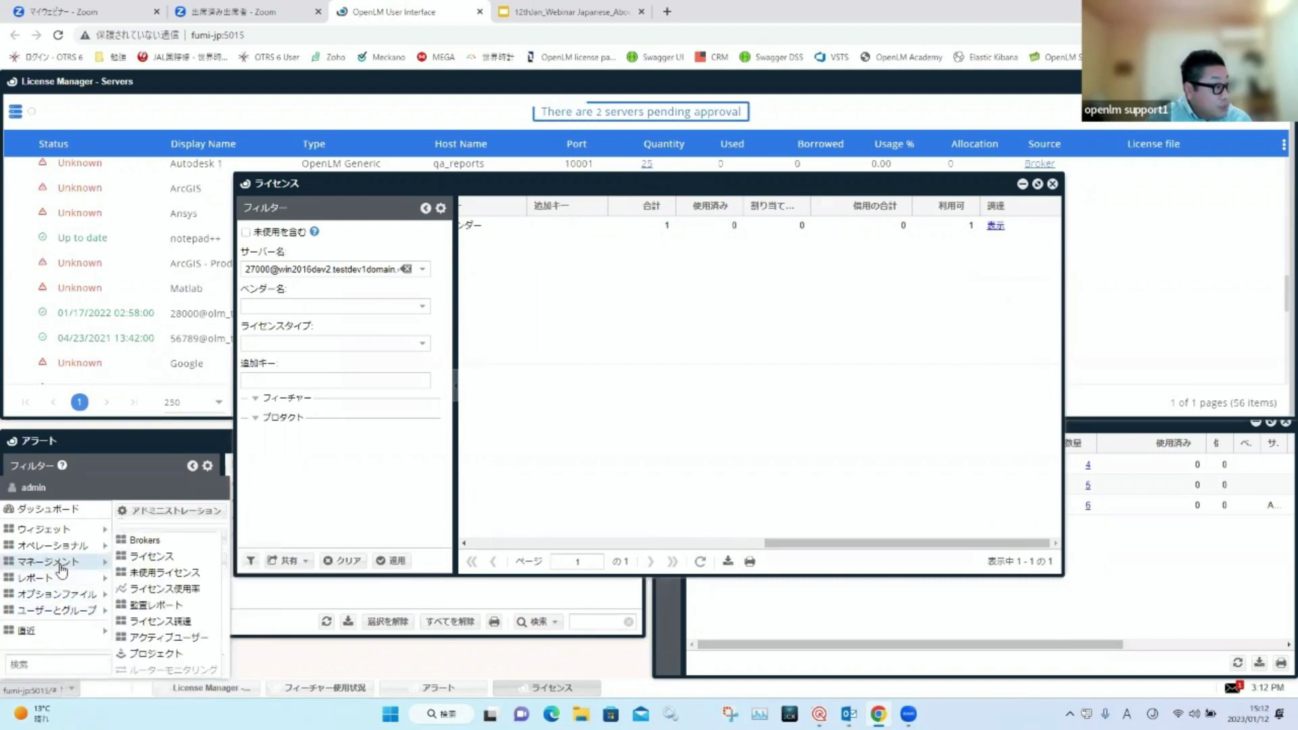
mouse_move(81, 549)
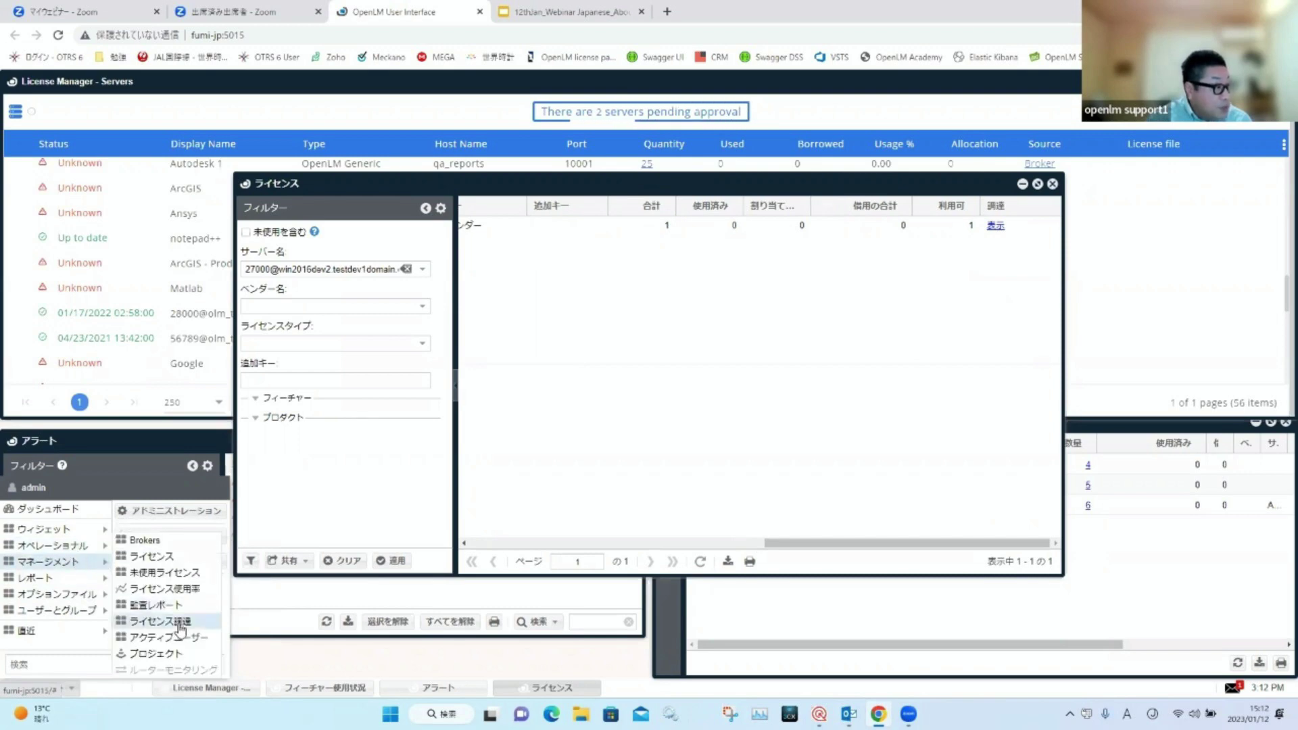
left_click(998, 230)
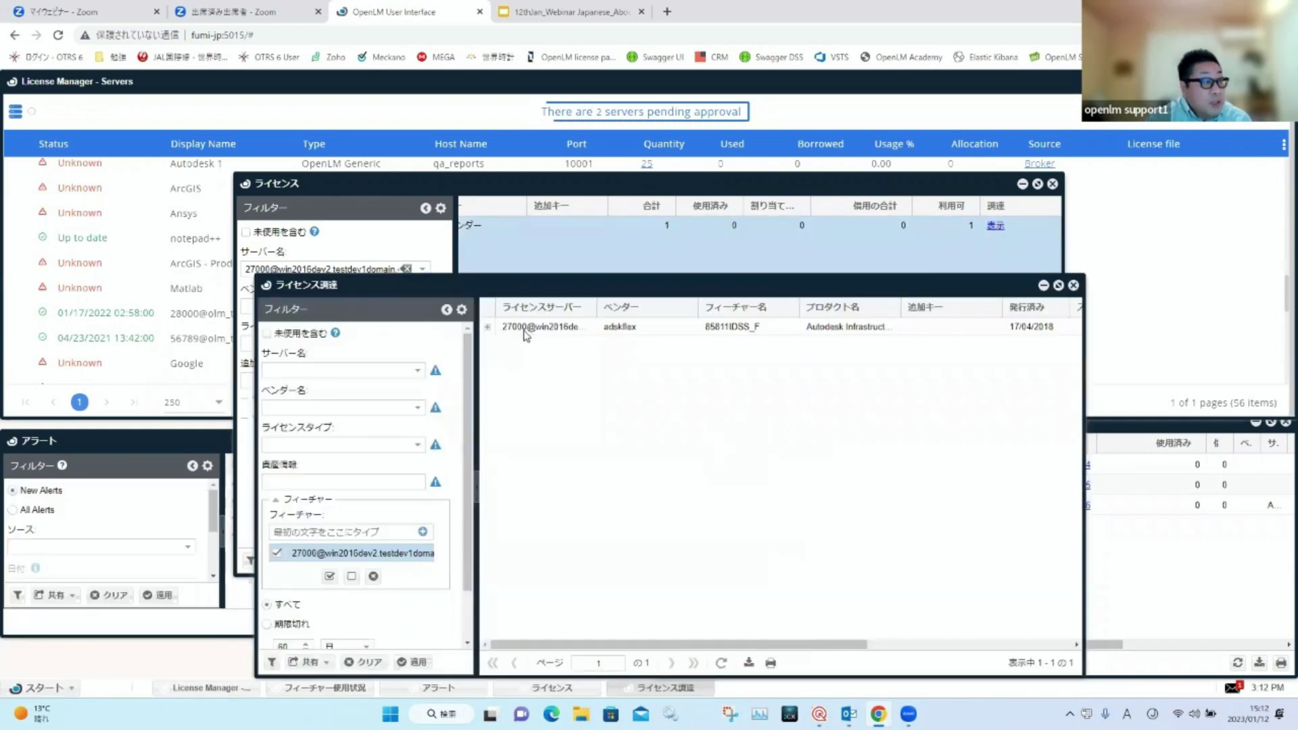
left_click(487, 326)
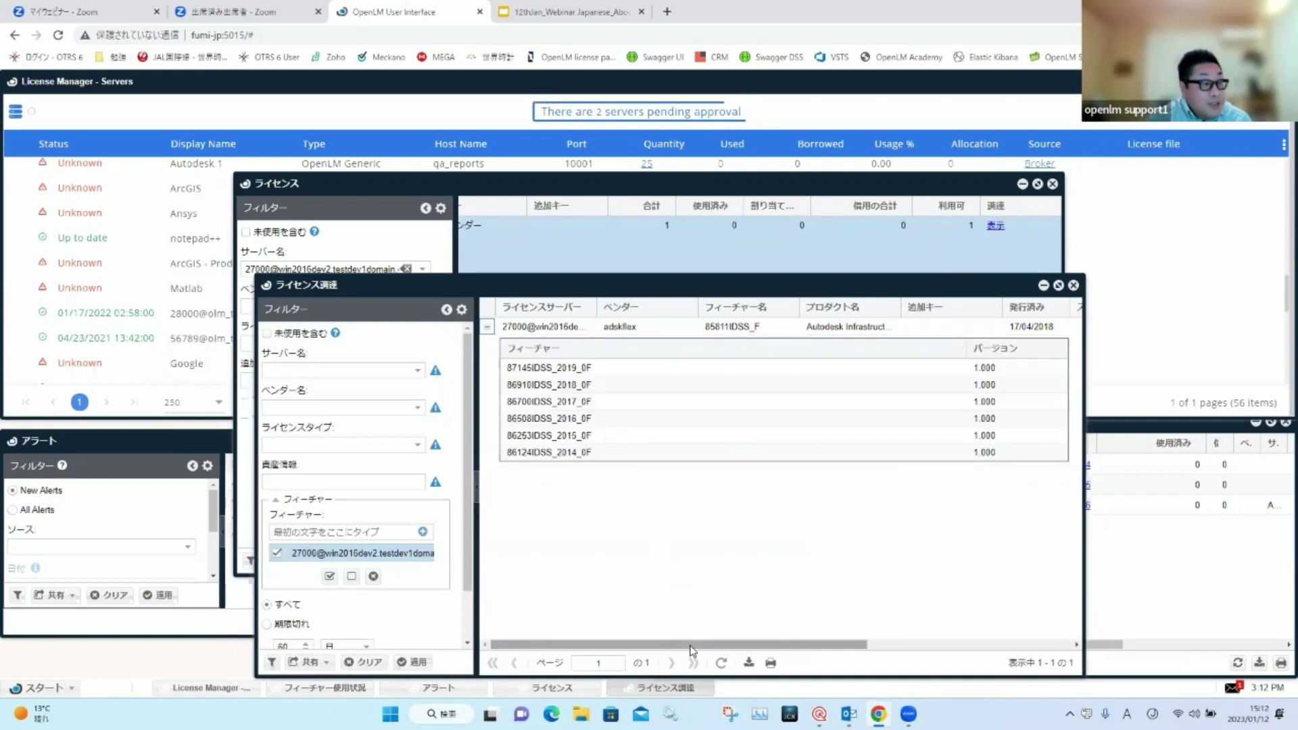
left_click_drag(688, 644, 891, 644)
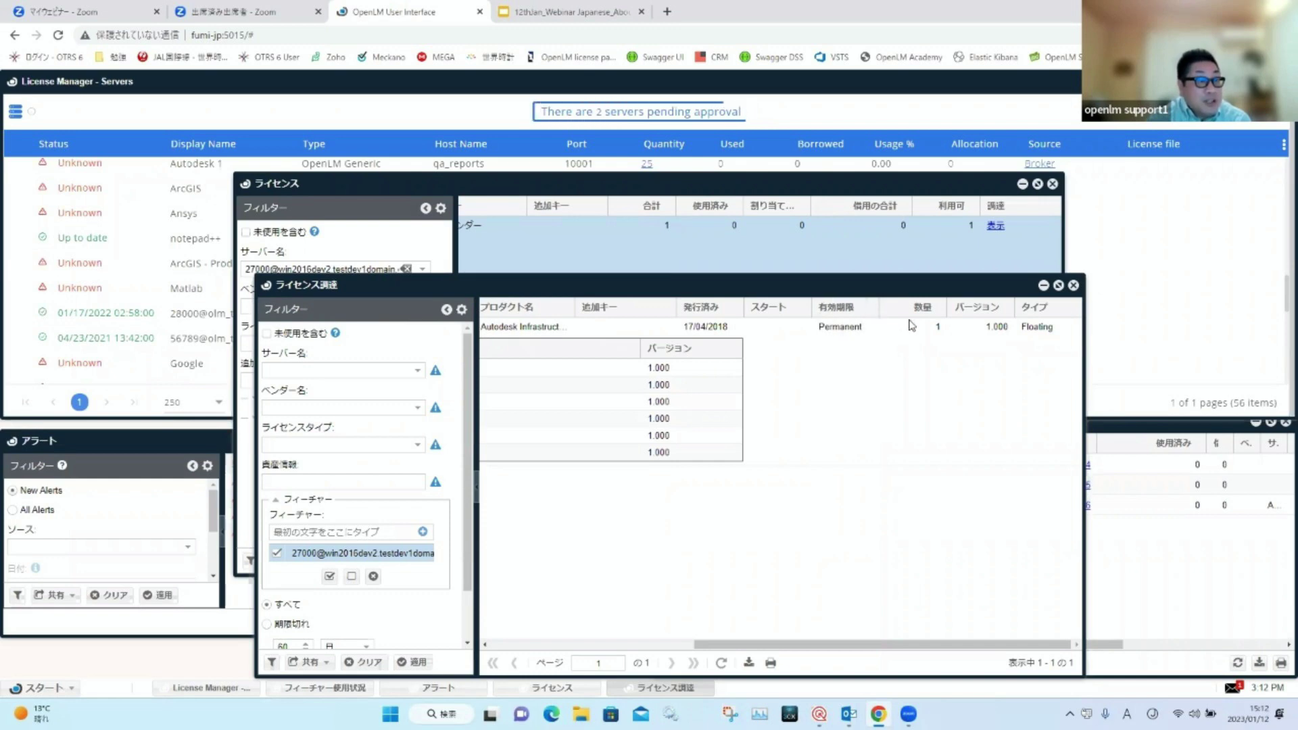
left_click(1074, 287)
left_click(1051, 184)
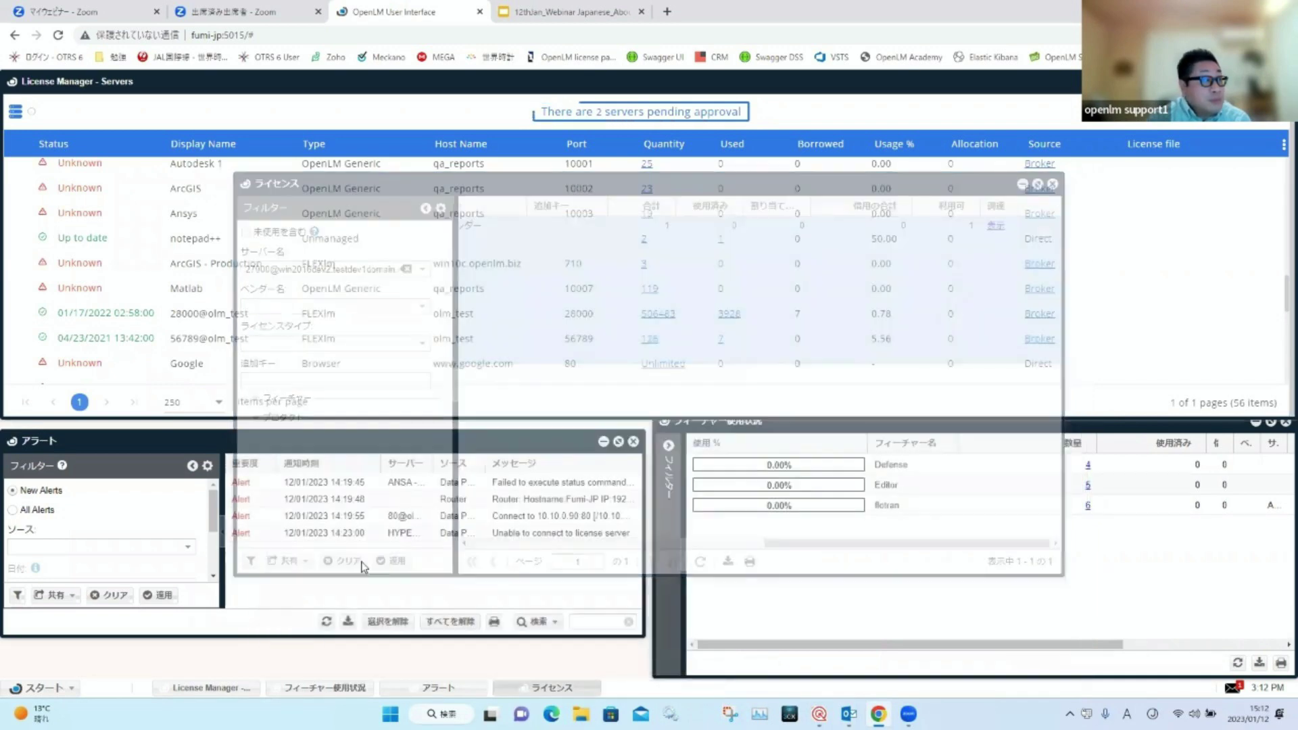
Step: Load the unused licenses list (未使用ライセンス) with the saved filter for ANSA - BRAZIL from 01/01/2020 to 31/12/2021
left_click(68, 687)
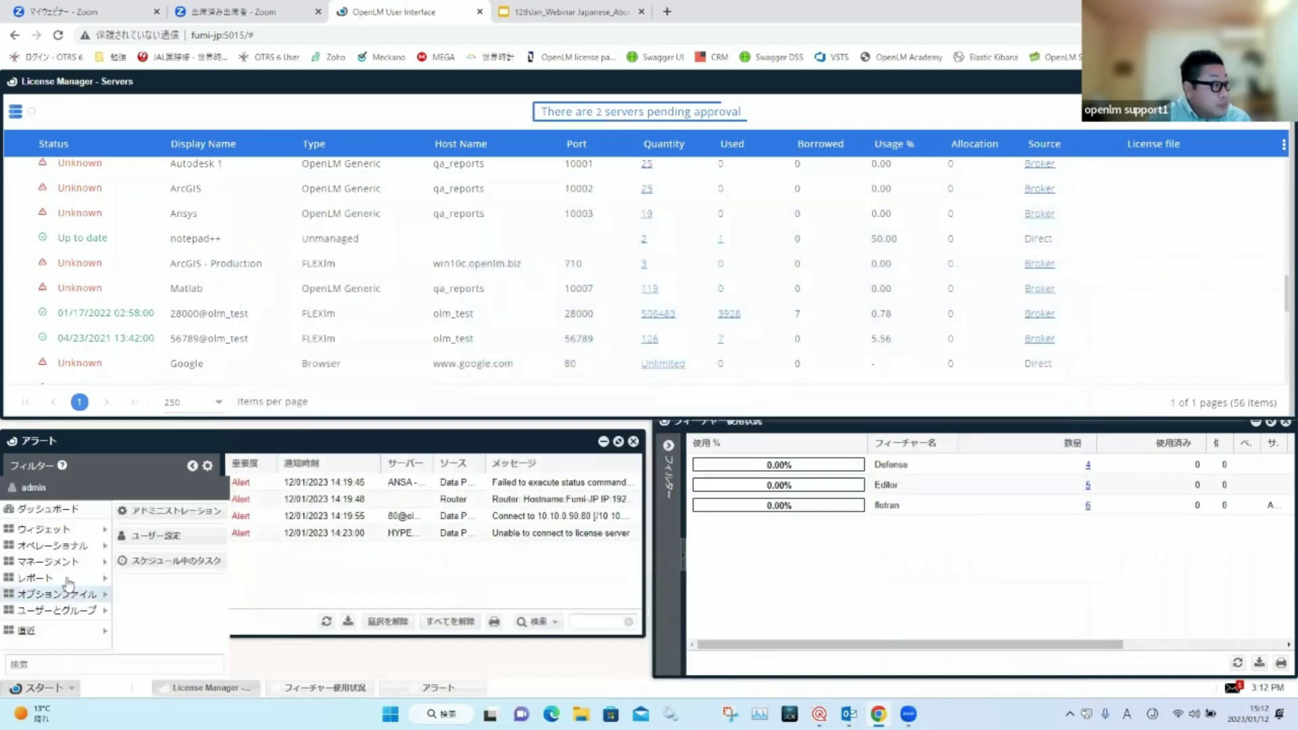
mouse_move(88, 567)
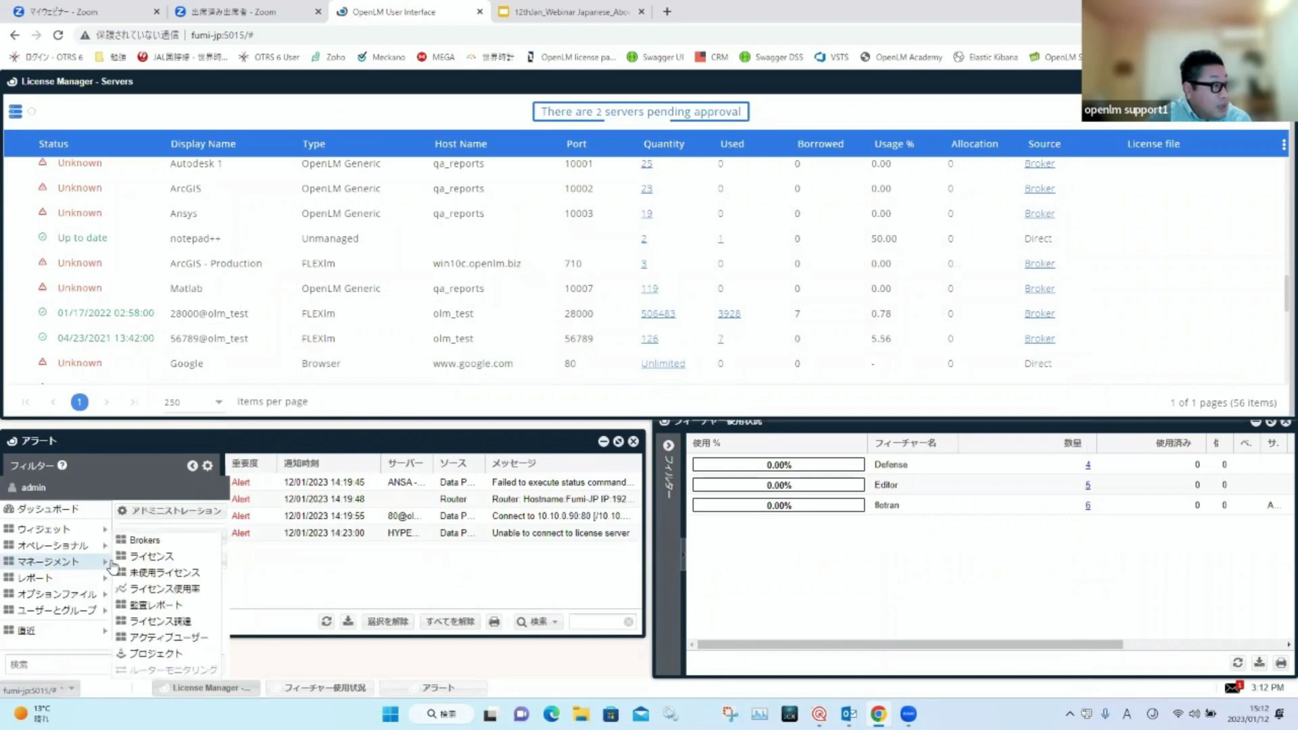
left_click(169, 573)
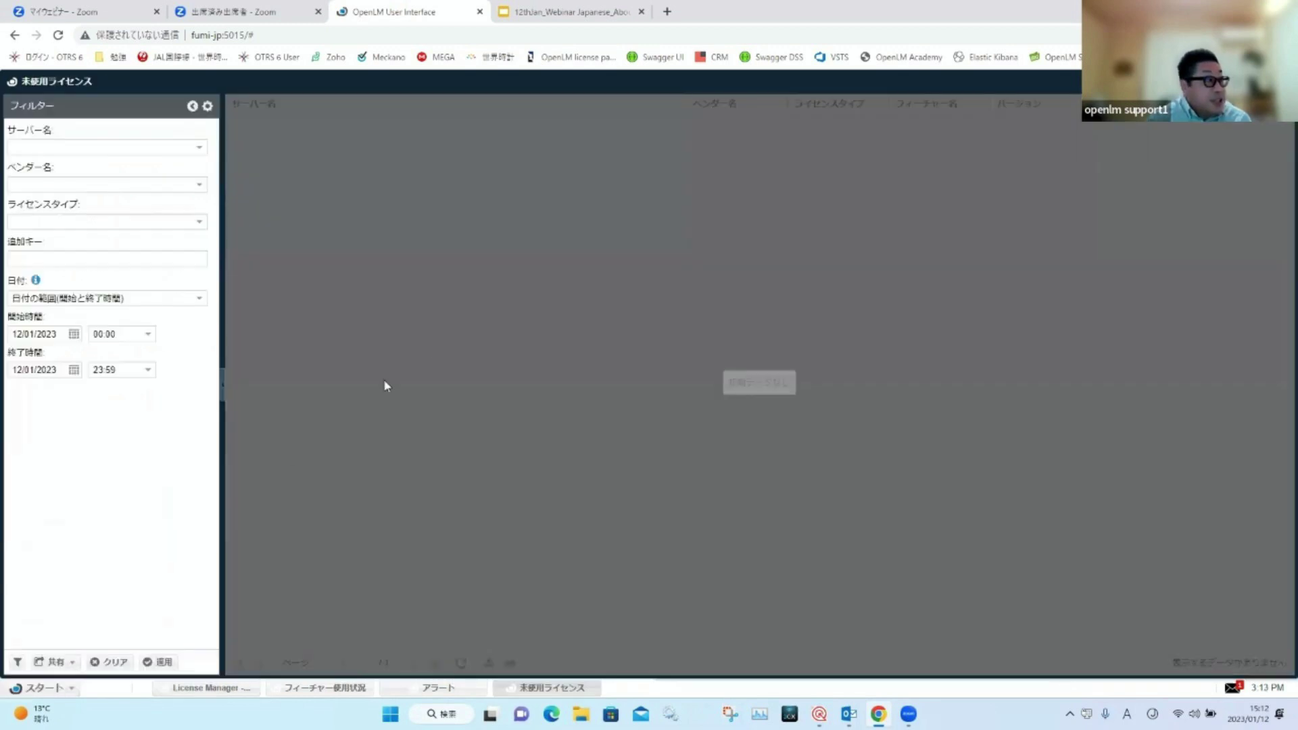
left_click(19, 661)
left_click(755, 390)
left_click(718, 410)
left_click(659, 436)
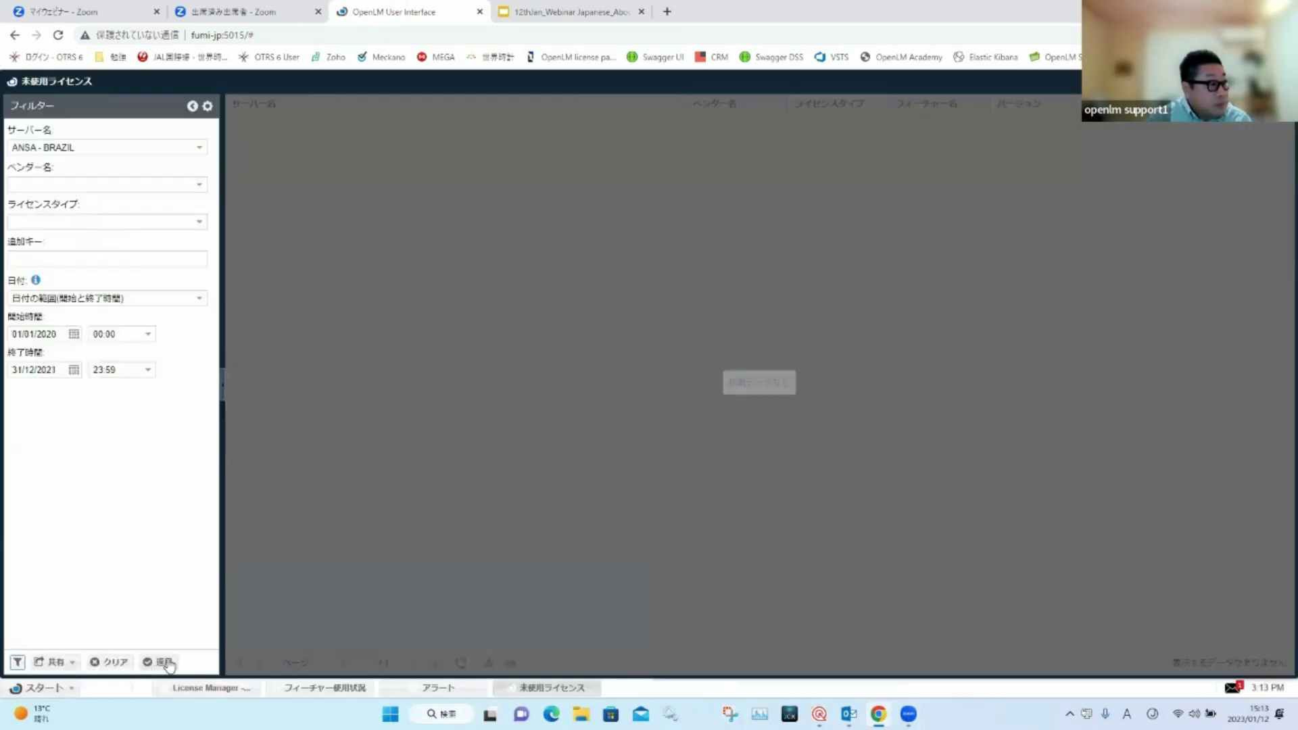
left_click(165, 664)
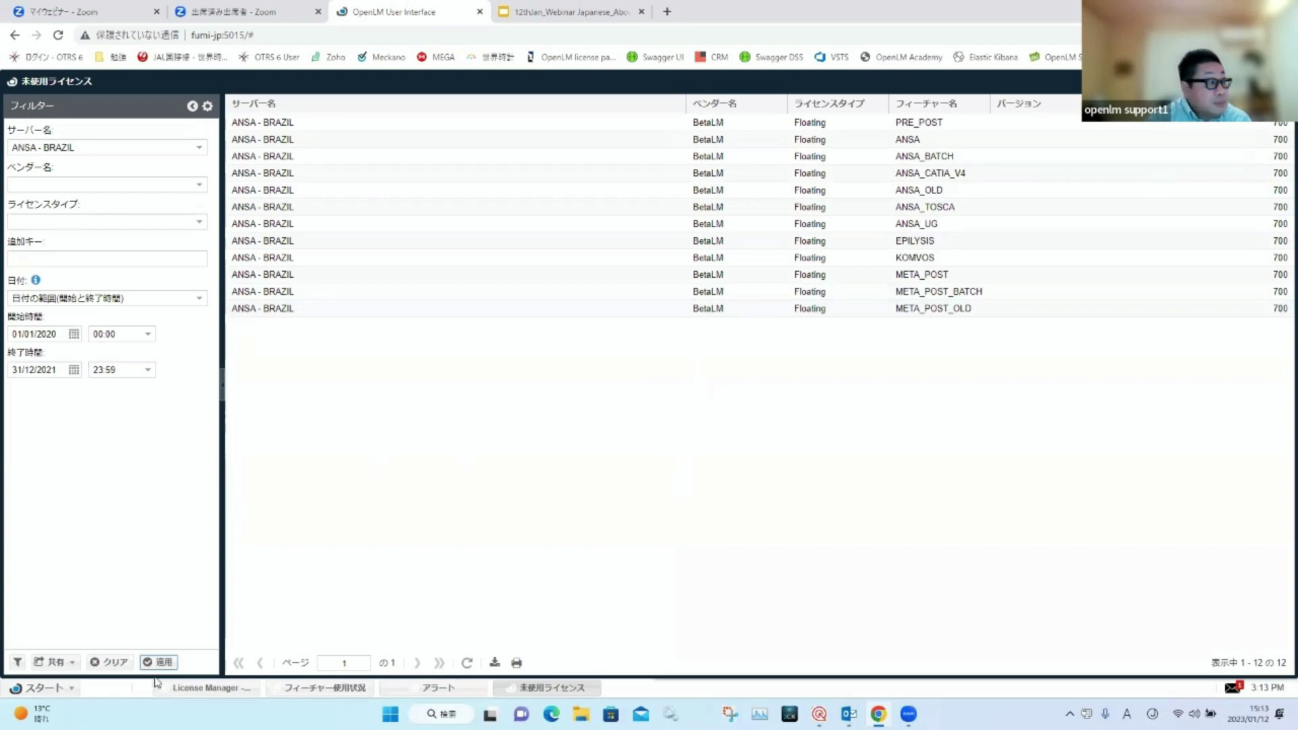
Step: Chart license utilization (ライセンス使用率) with the saved "demo - good usage" filter for CATIA - AUSTRIA from 01/10/2021 to 01/11/2021
left_click(39, 688)
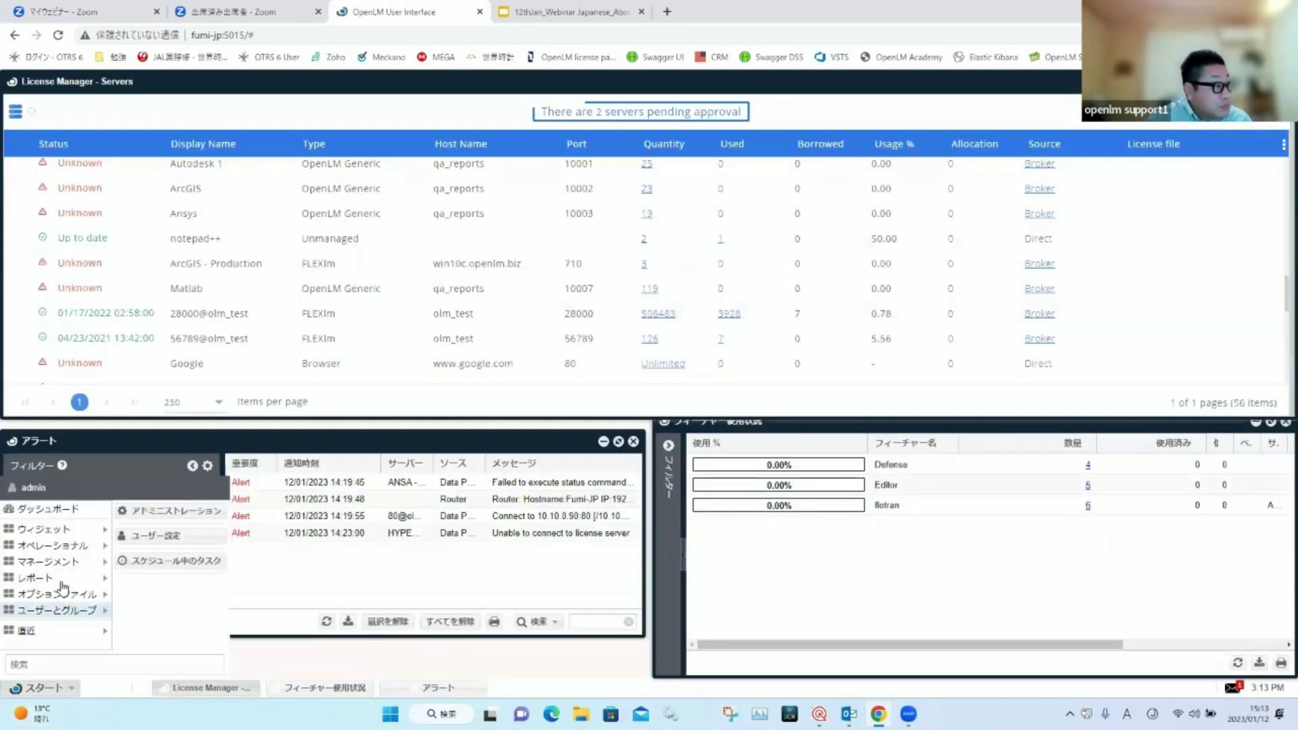
mouse_move(68, 562)
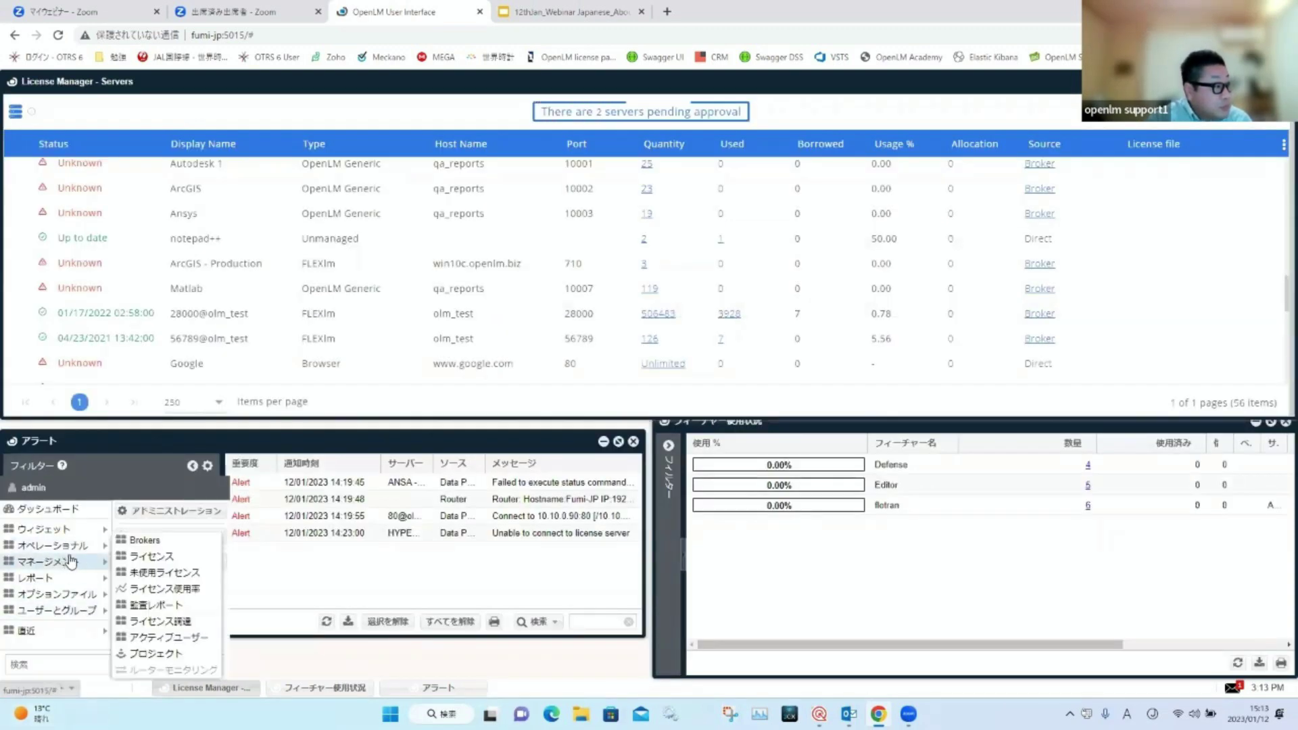
left_click(186, 594)
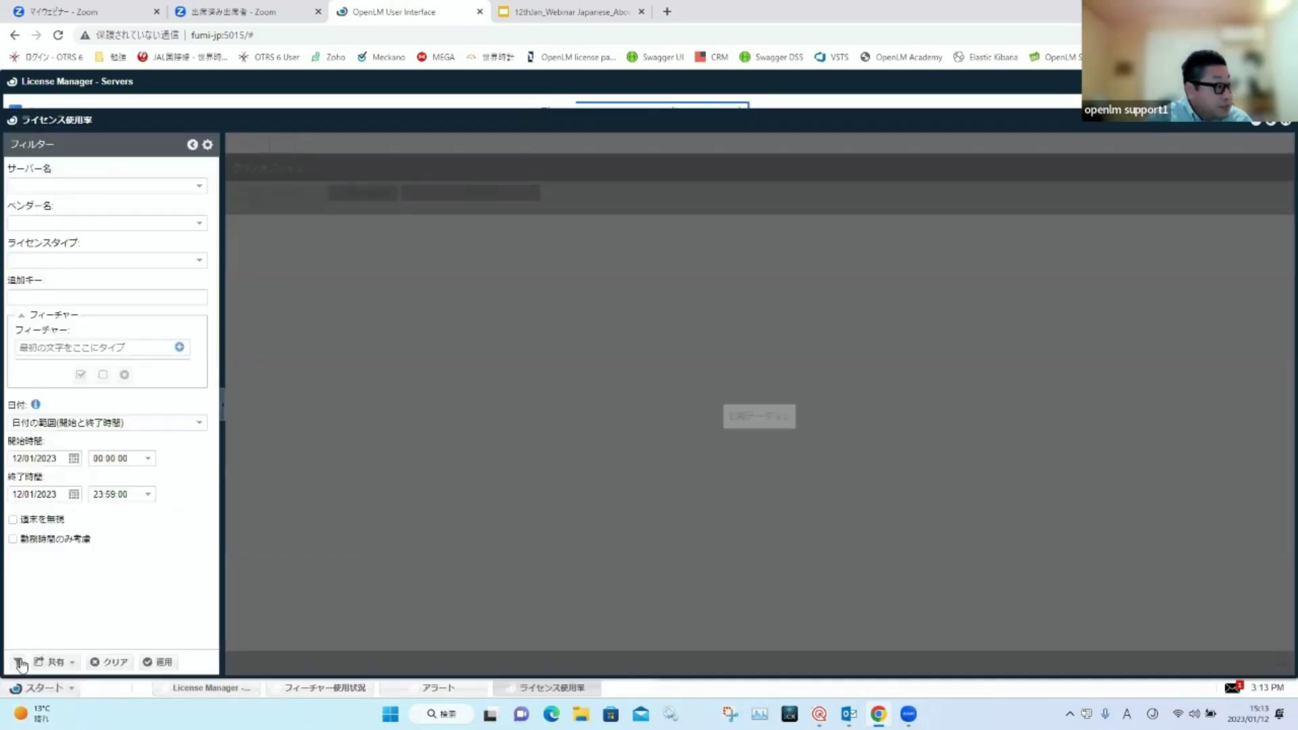
left_click(18, 663)
left_click(758, 390)
left_click(683, 405)
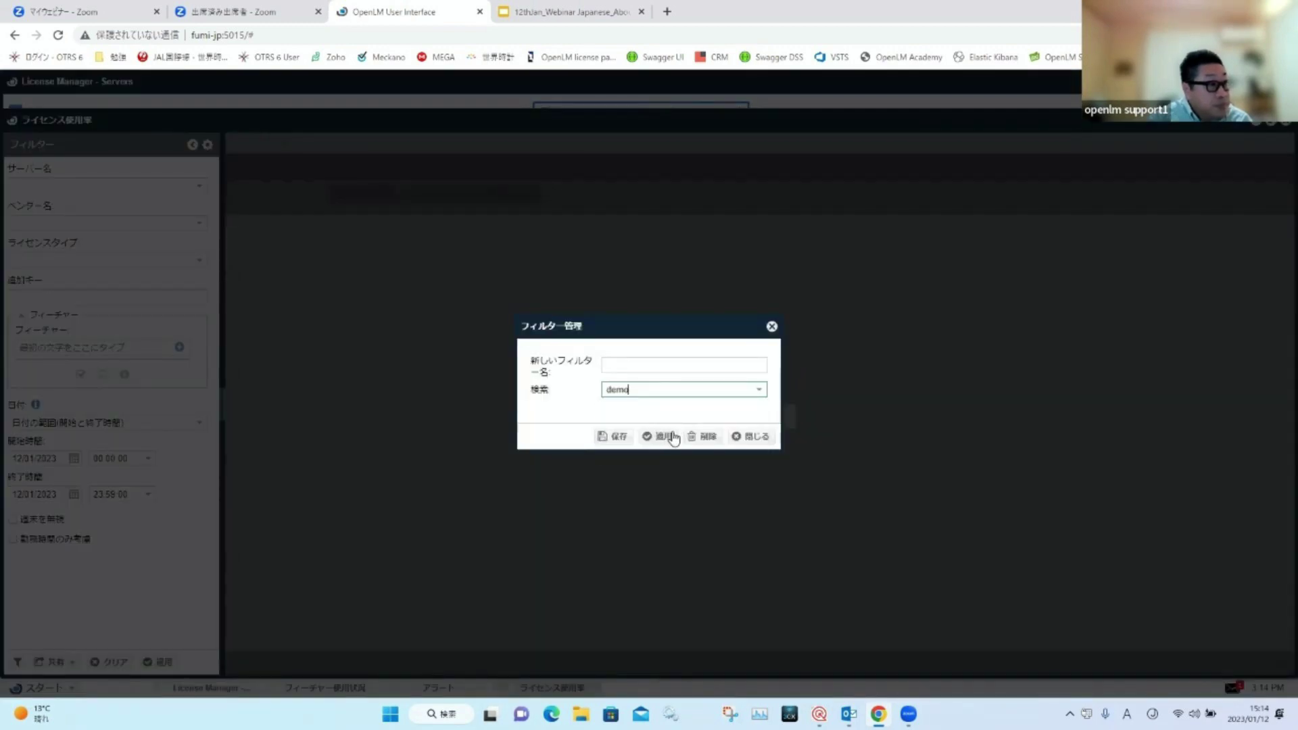
left_click(684, 390)
left_click(691, 426)
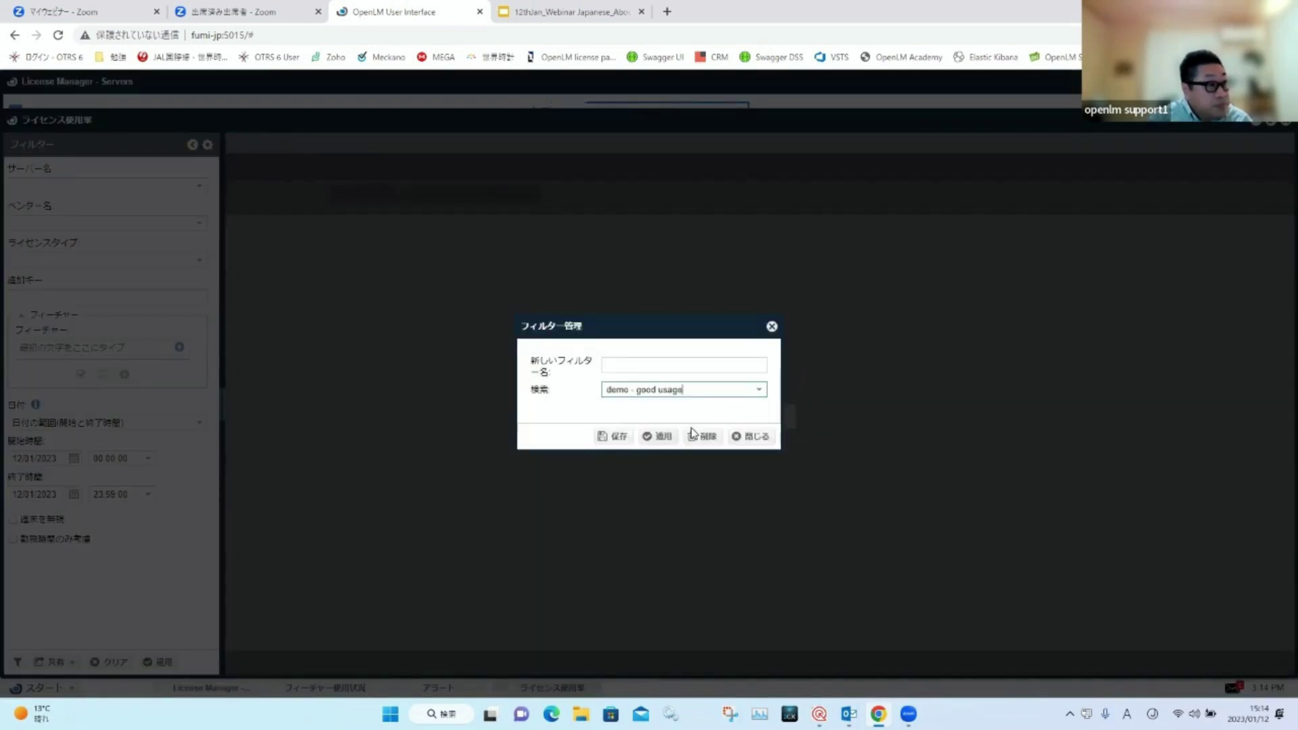
left_click(656, 437)
left_click(162, 662)
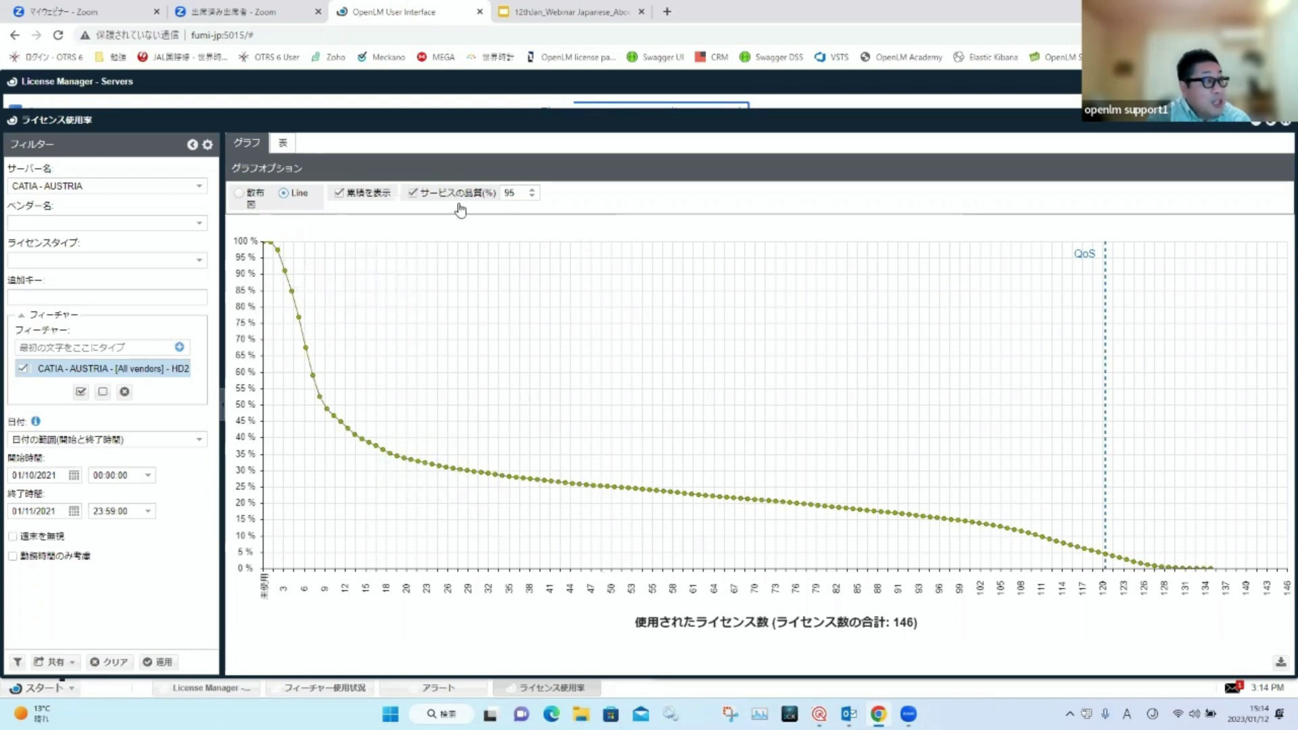
Step: Examine the quality-of-service percentage (サービスの品質) and its QoS line on the utilization graph, and the corresponding table (表)
left_click(517, 193)
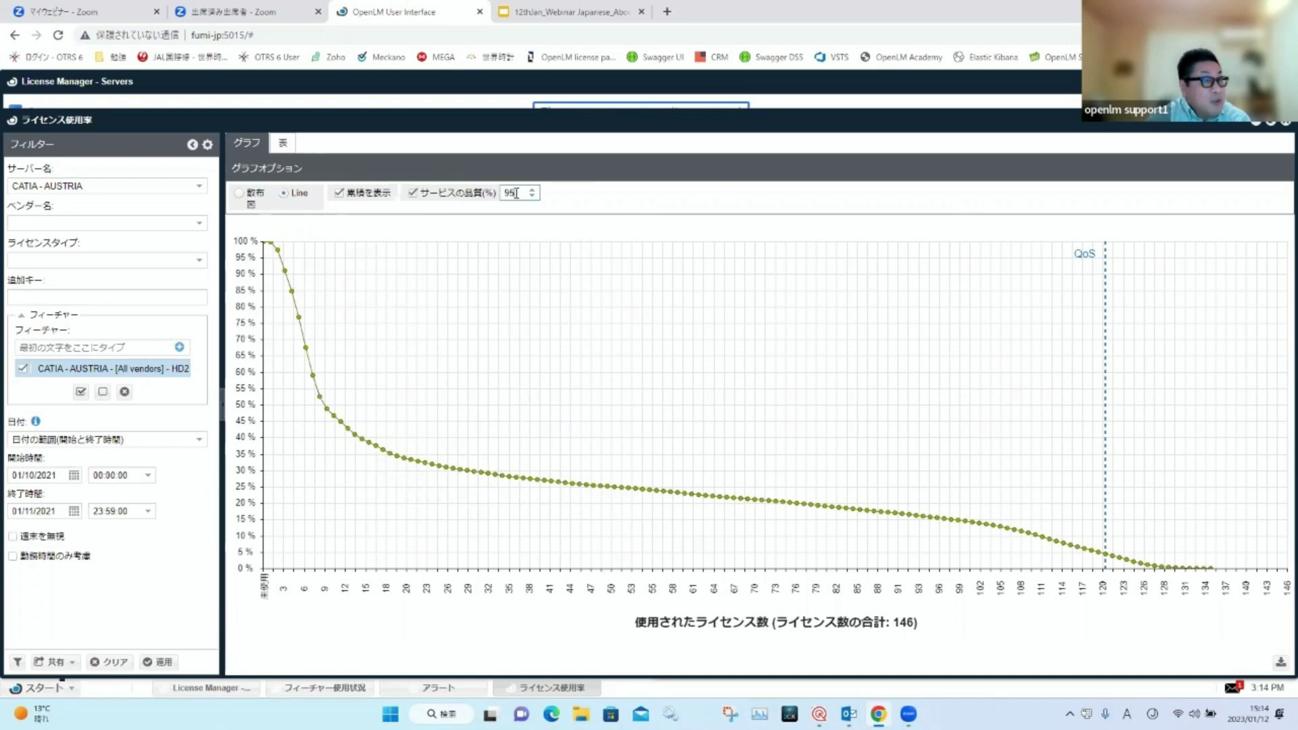
double_click(516, 193)
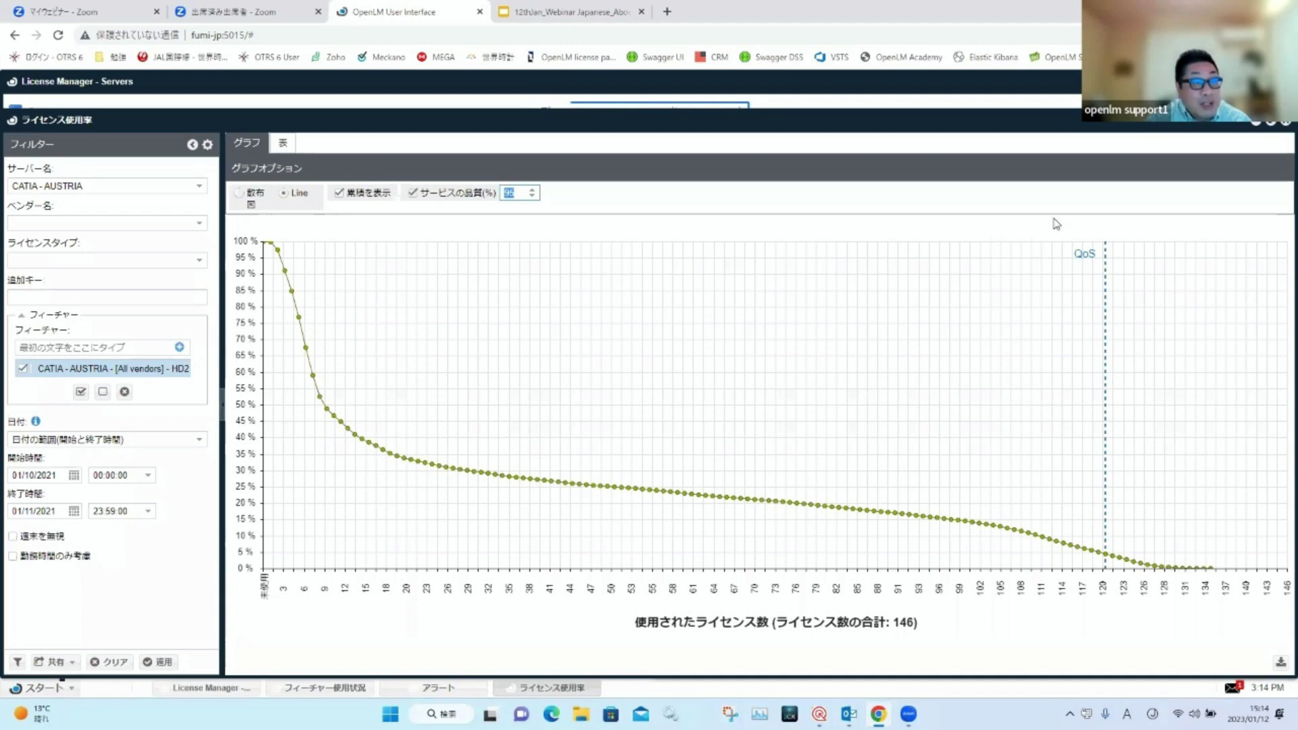
mouse_move(1102, 581)
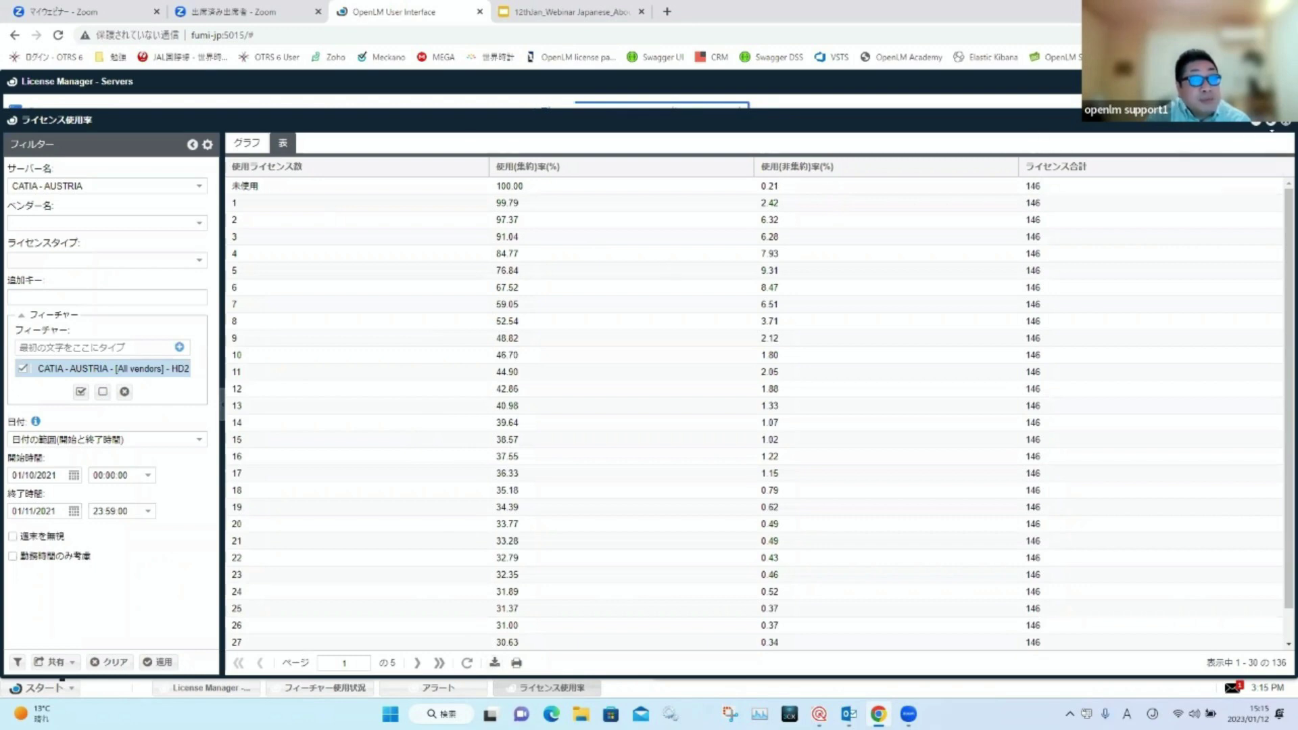
Step: Load the active users list (アクティブユーザー) with the saved demo filter covering the past 90 days
left_click(41, 687)
mouse_move(61, 566)
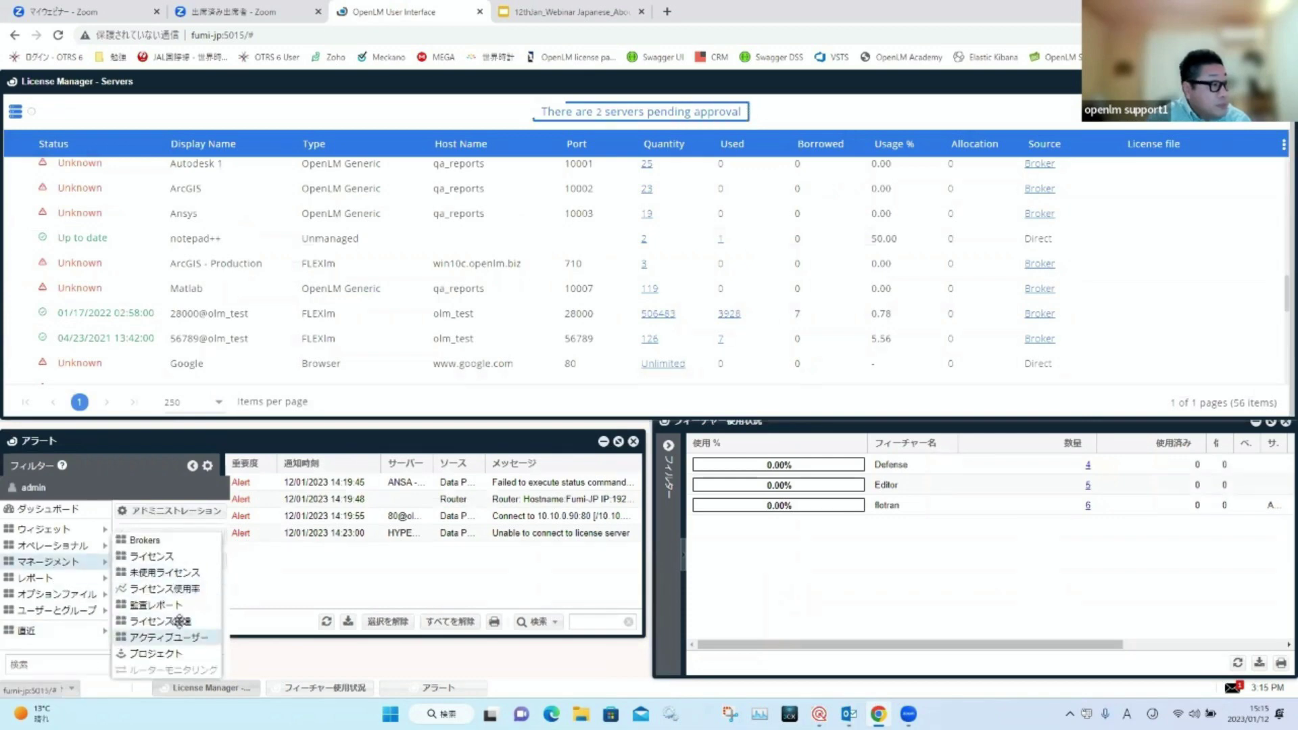
left_click(177, 635)
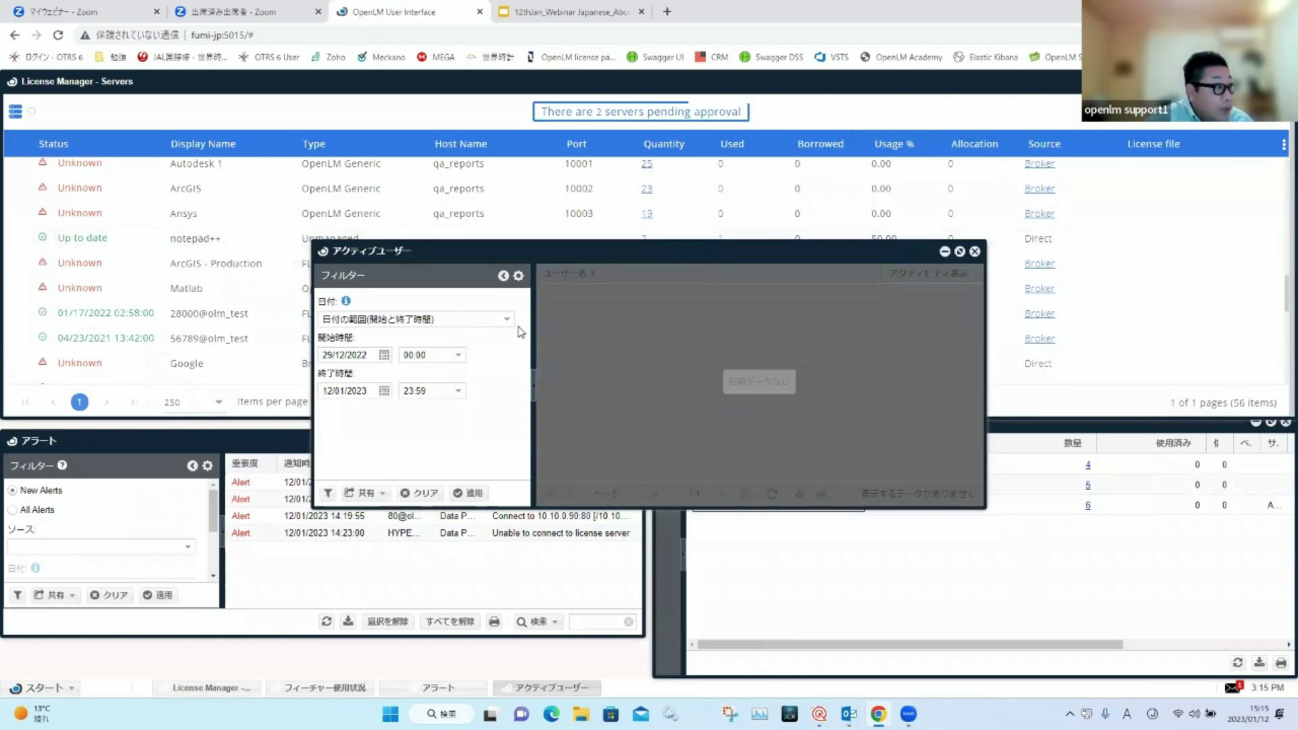
left_click(327, 493)
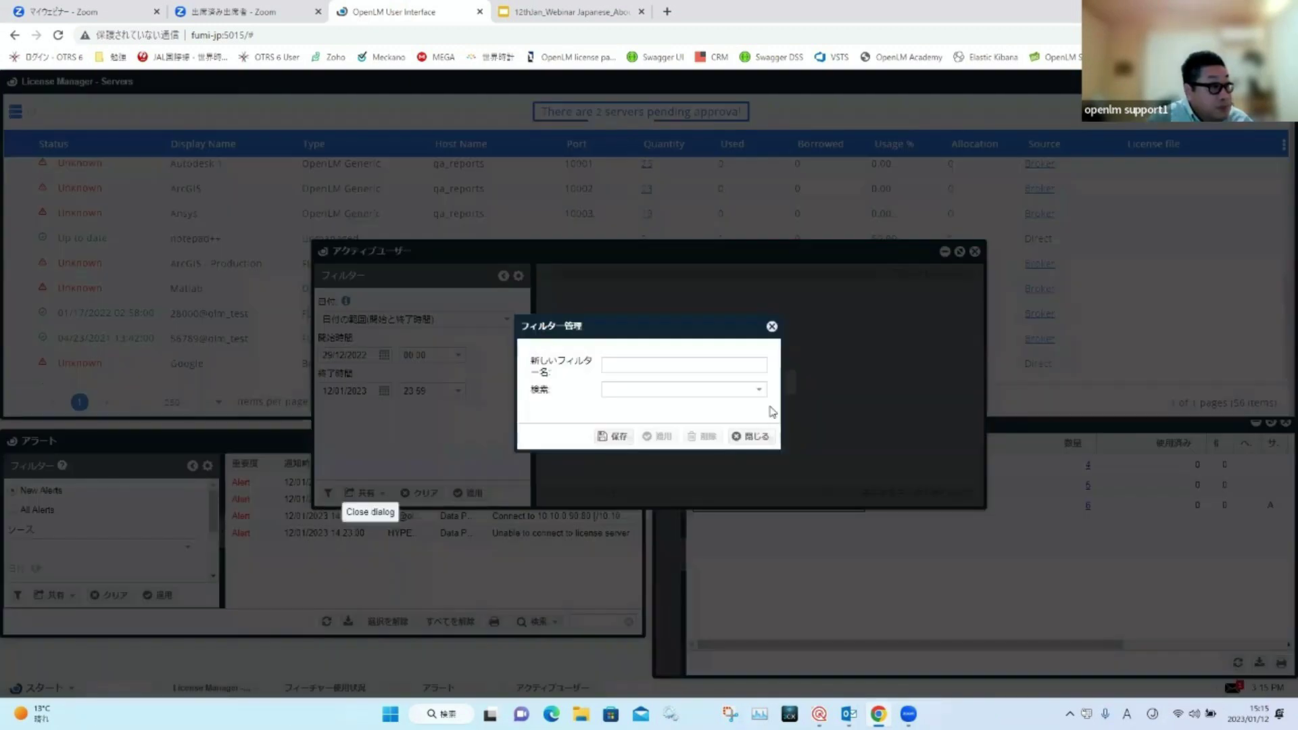
left_click(758, 390)
left_click(741, 405)
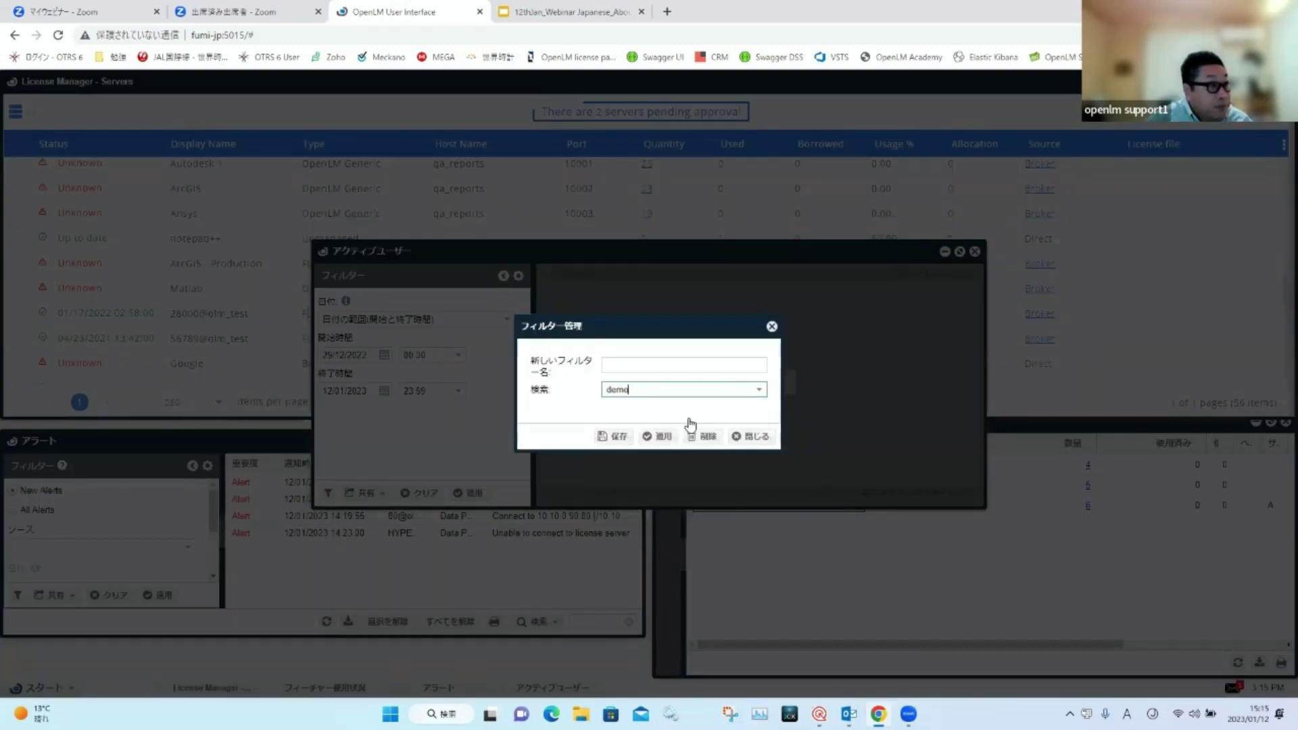
left_click(475, 494)
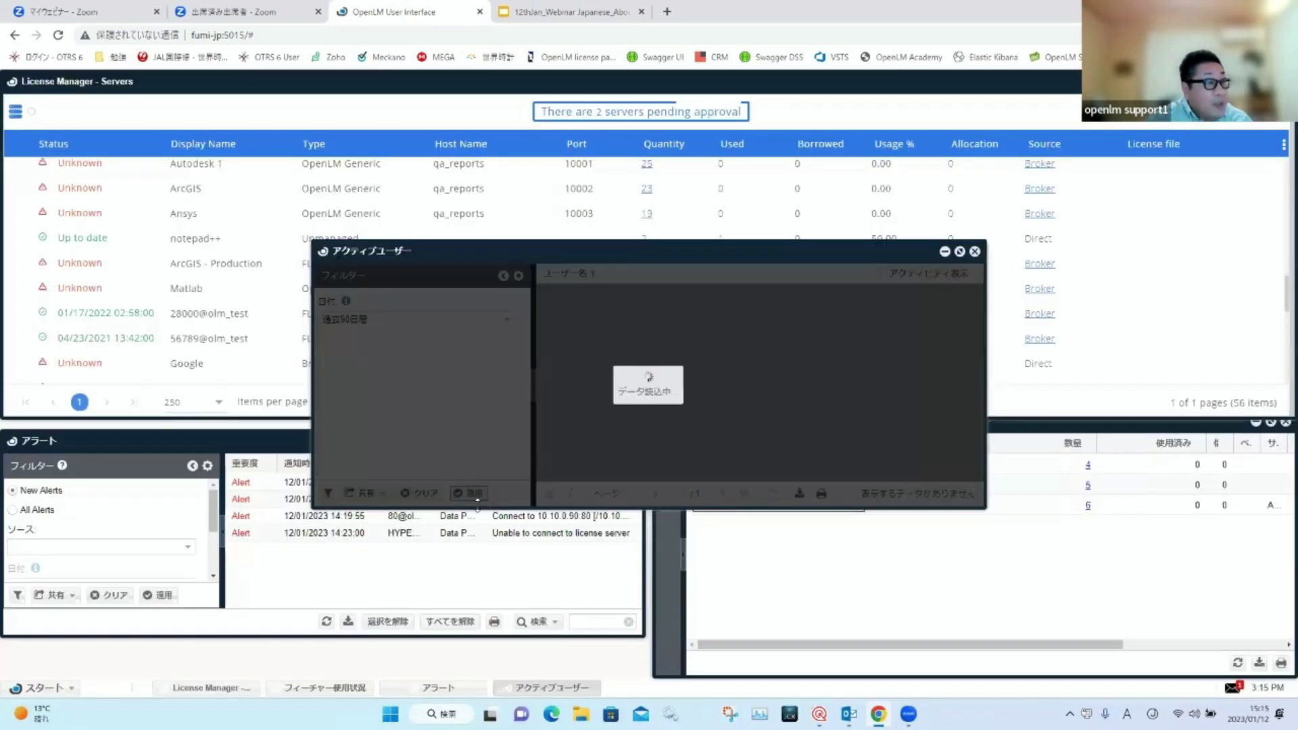
Step: Enlarge the active users window to review the user names, activity links and date filter, and close the list
left_click_drag(674, 507, 677, 618)
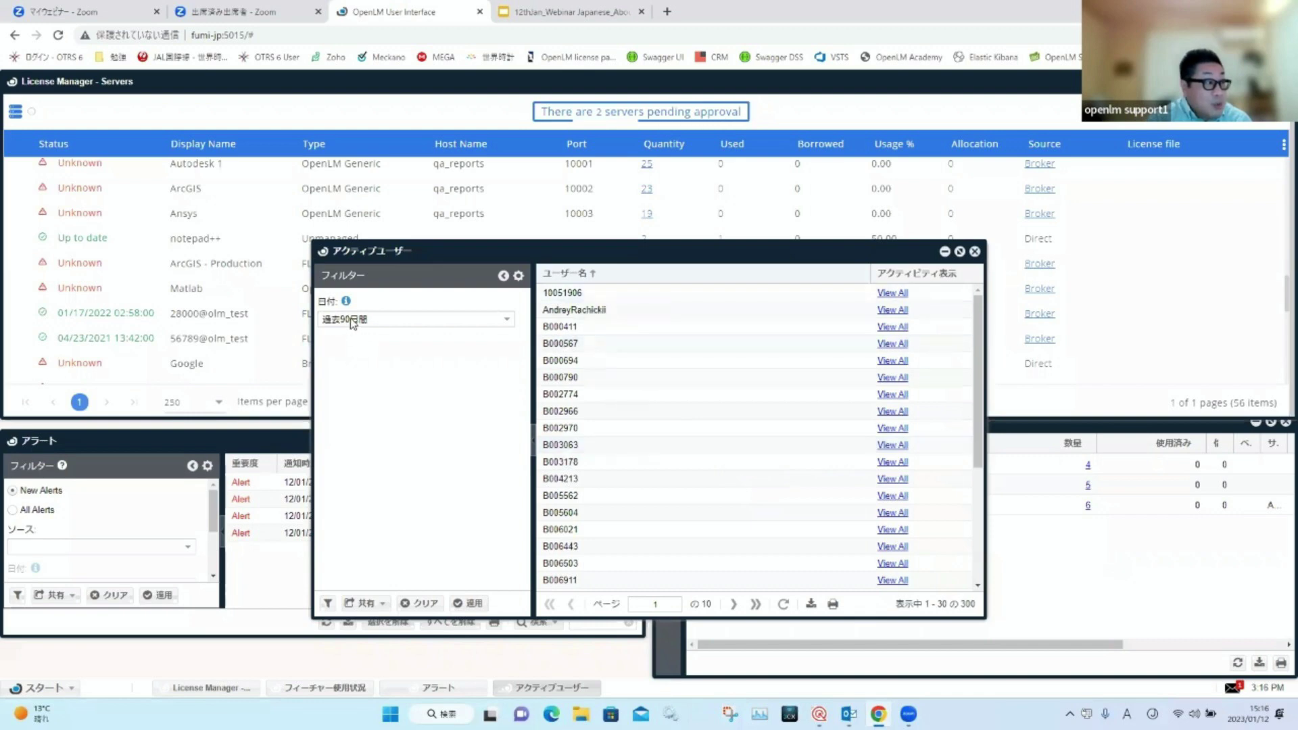
left_click(462, 321)
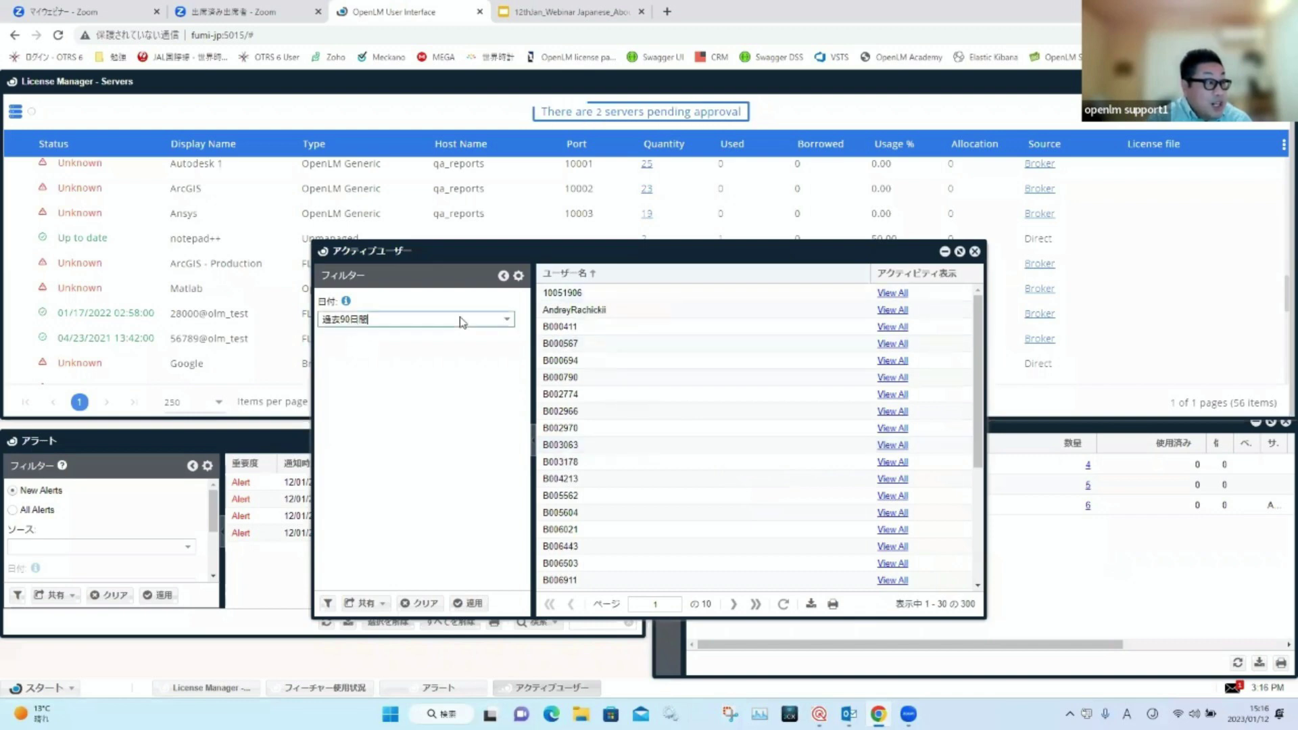
left_click(462, 322)
key("Escape")
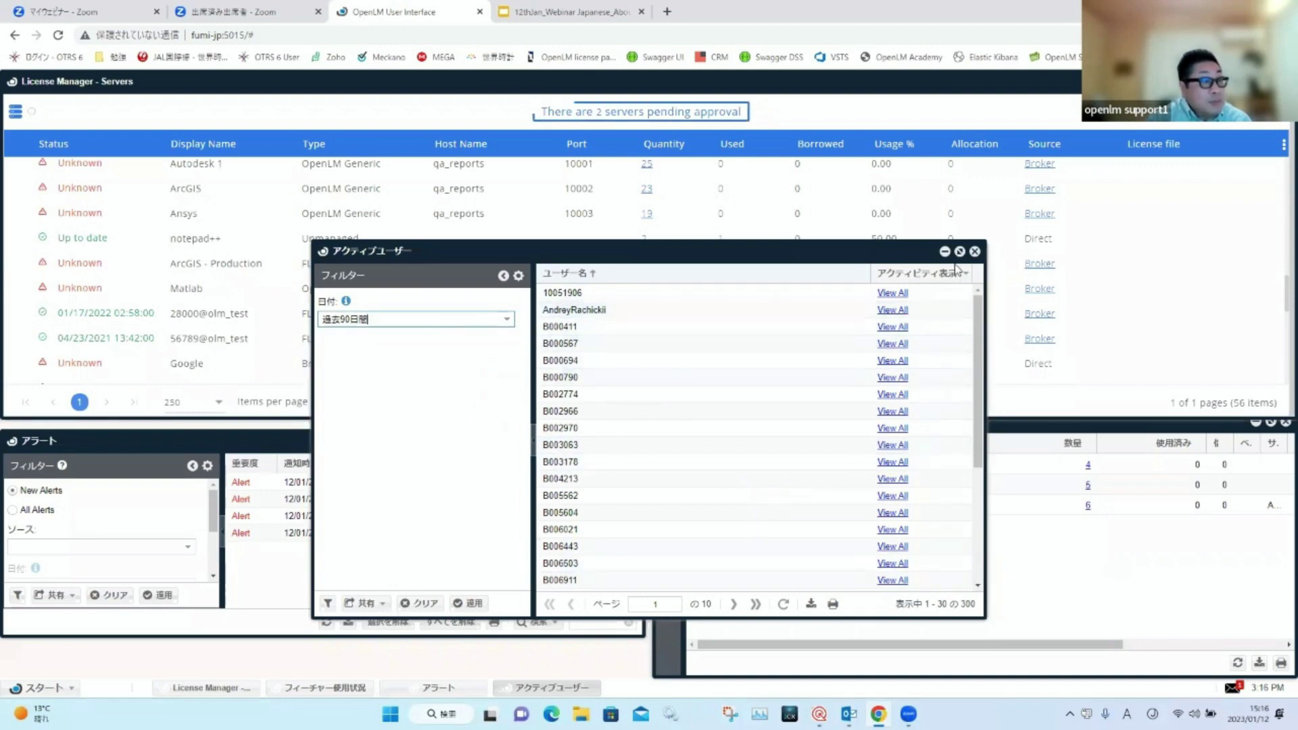
left_click(974, 251)
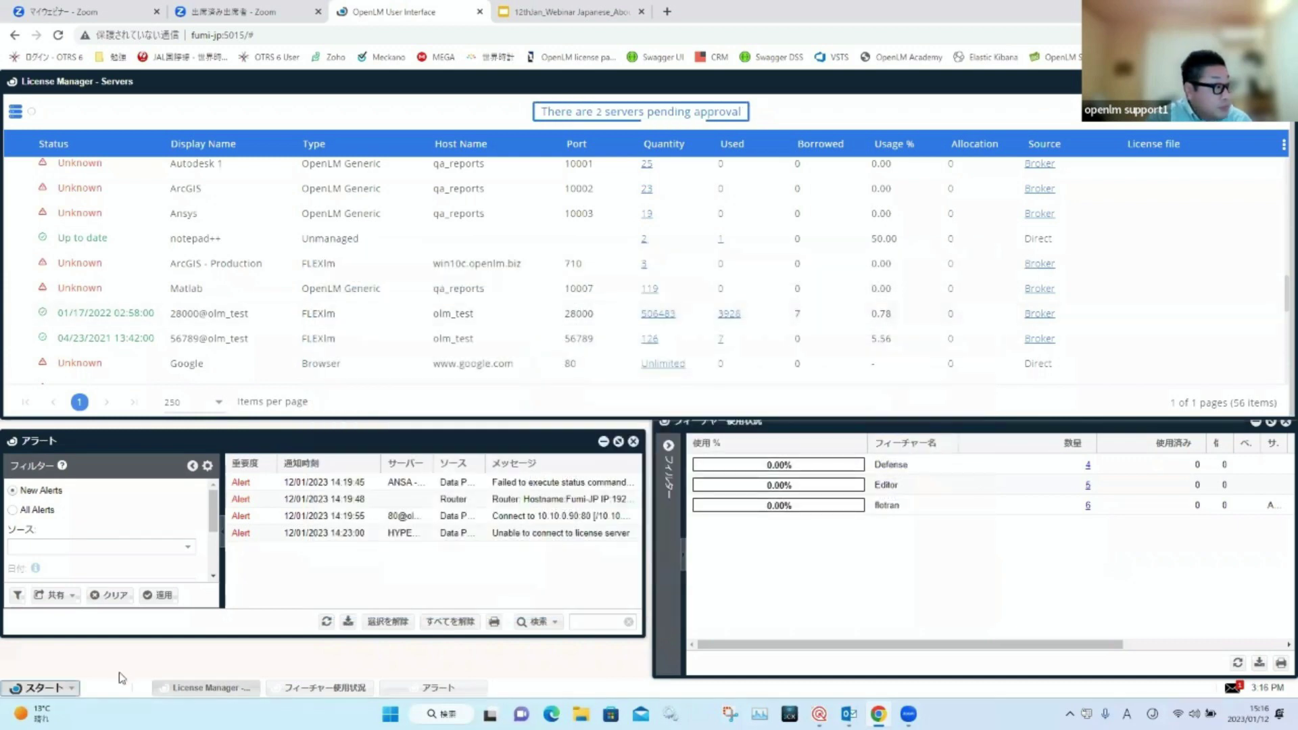
Step: Chart project usage (プロジェクト使用状況) from the reports (レポート) using the saved "Demo1" filter
mouse_move(69, 575)
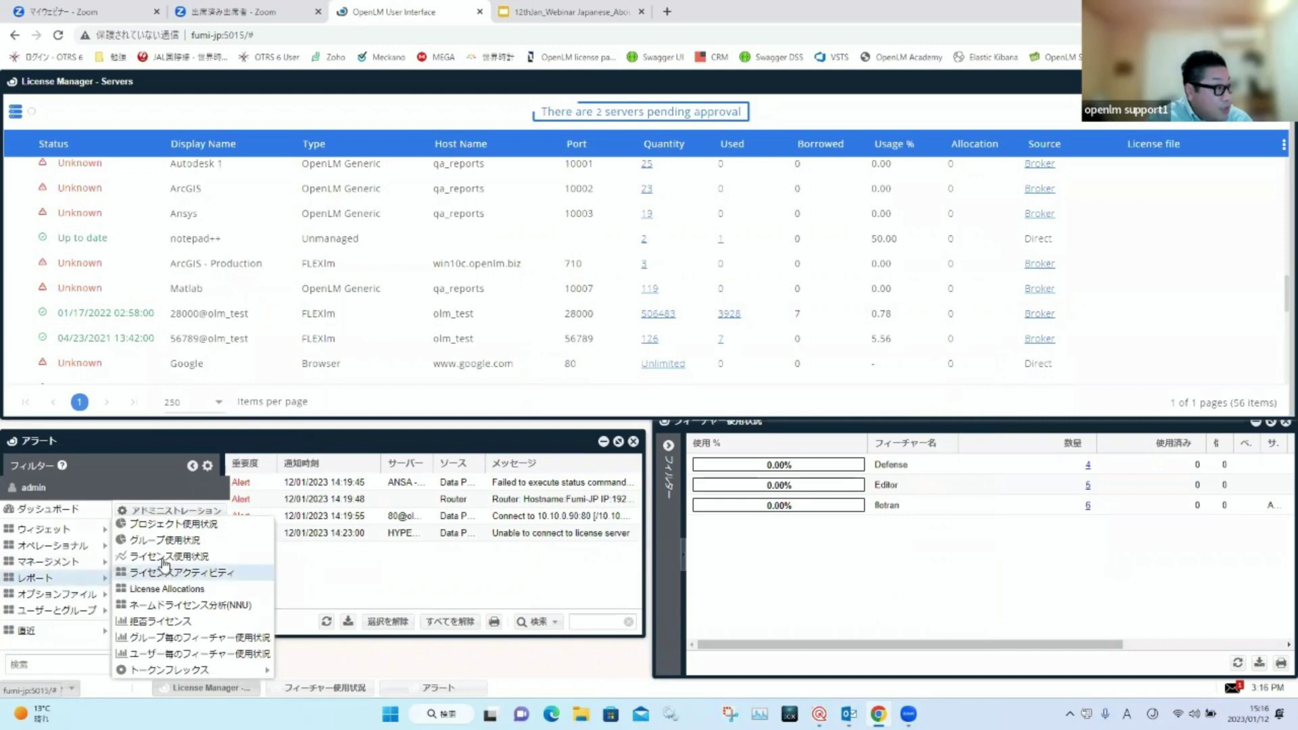
left_click(179, 525)
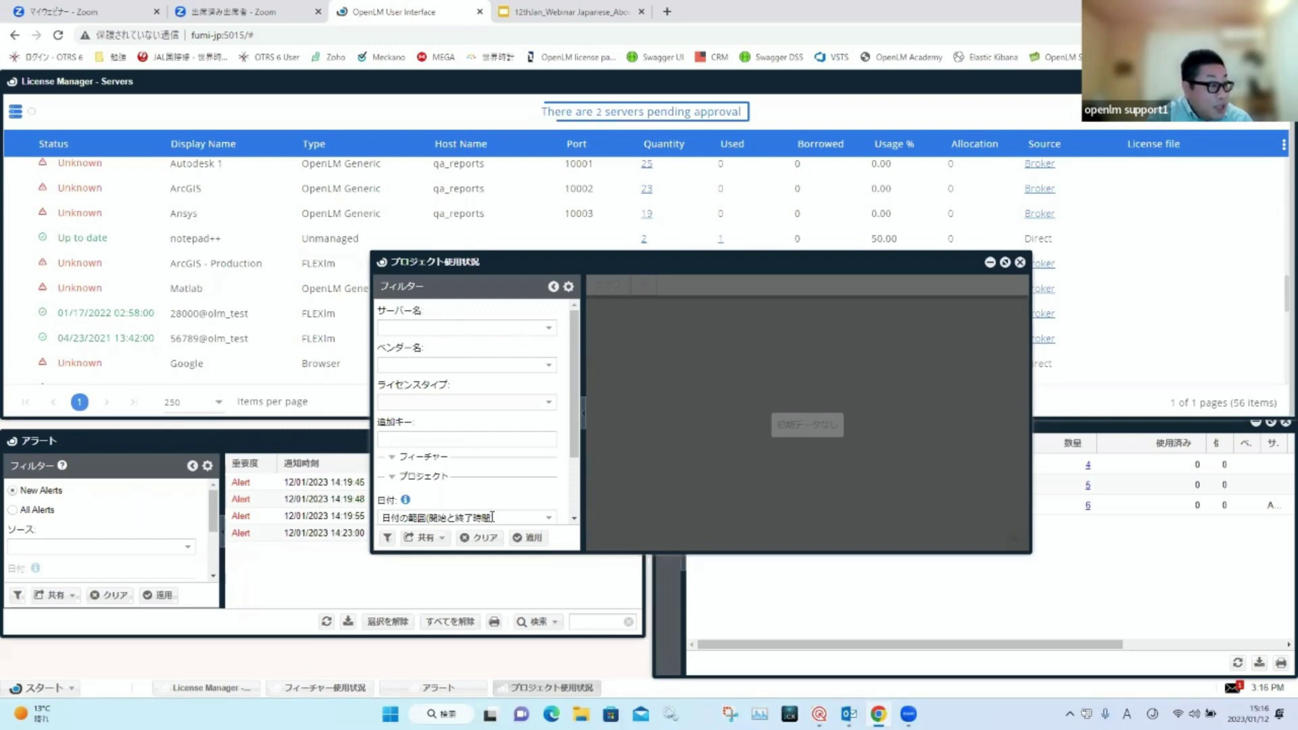
left_click(388, 537)
left_click(735, 388)
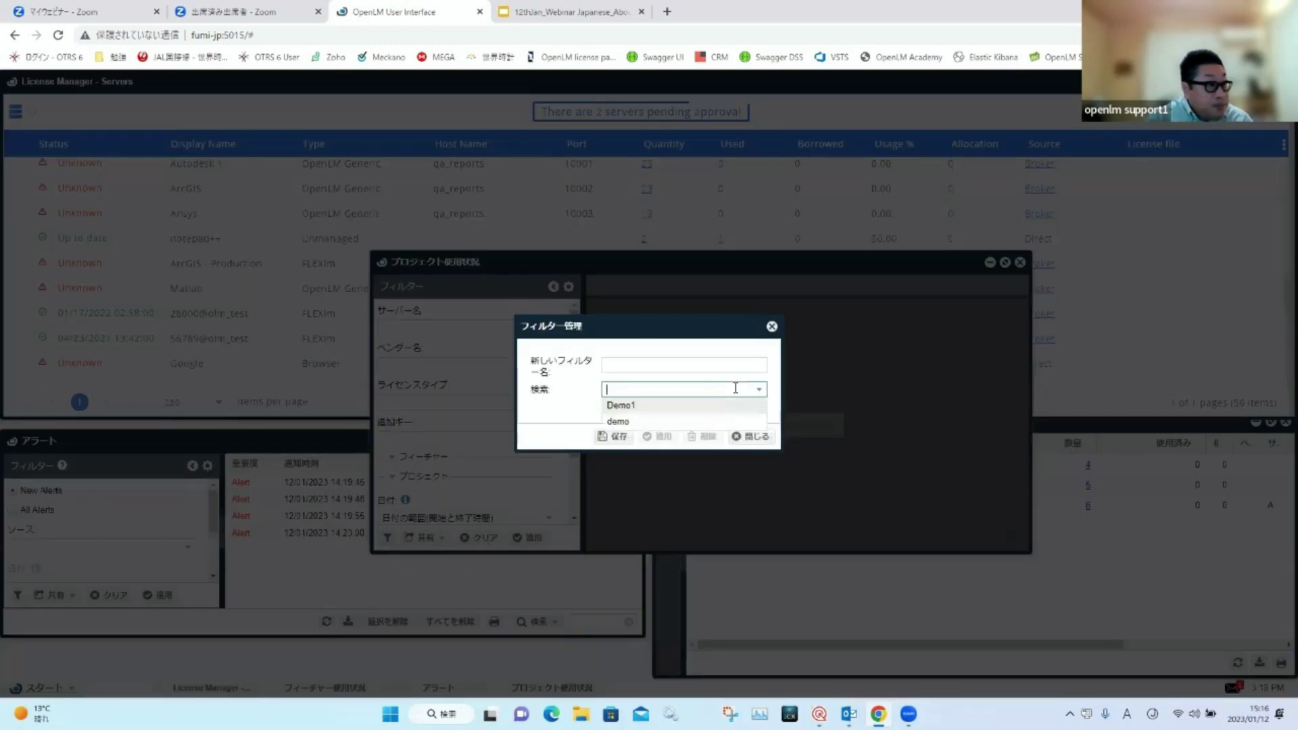
left_click(712, 404)
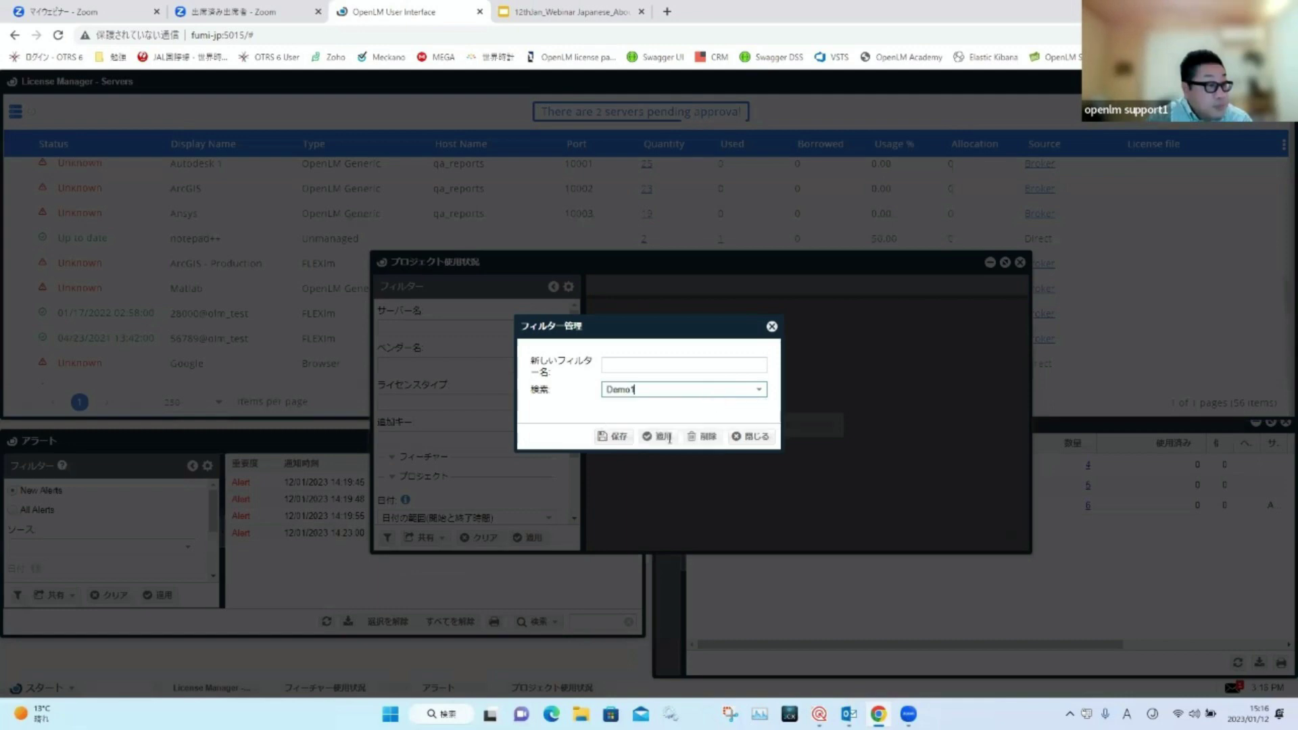
left_click(657, 436)
left_click(528, 537)
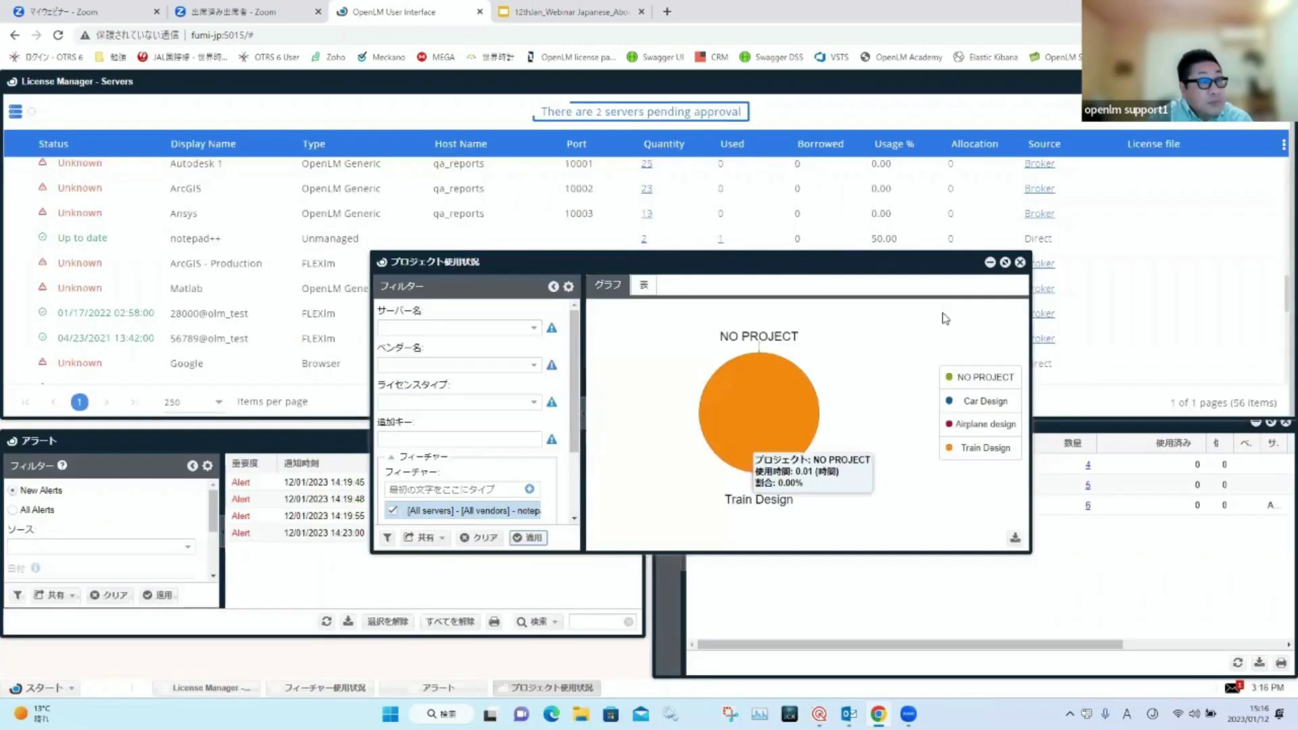
Step: Examine the project usage pie chart, its date filter and the usage hours per project in the table (表), and close the report
left_click_drag(1000, 267, 986, 242)
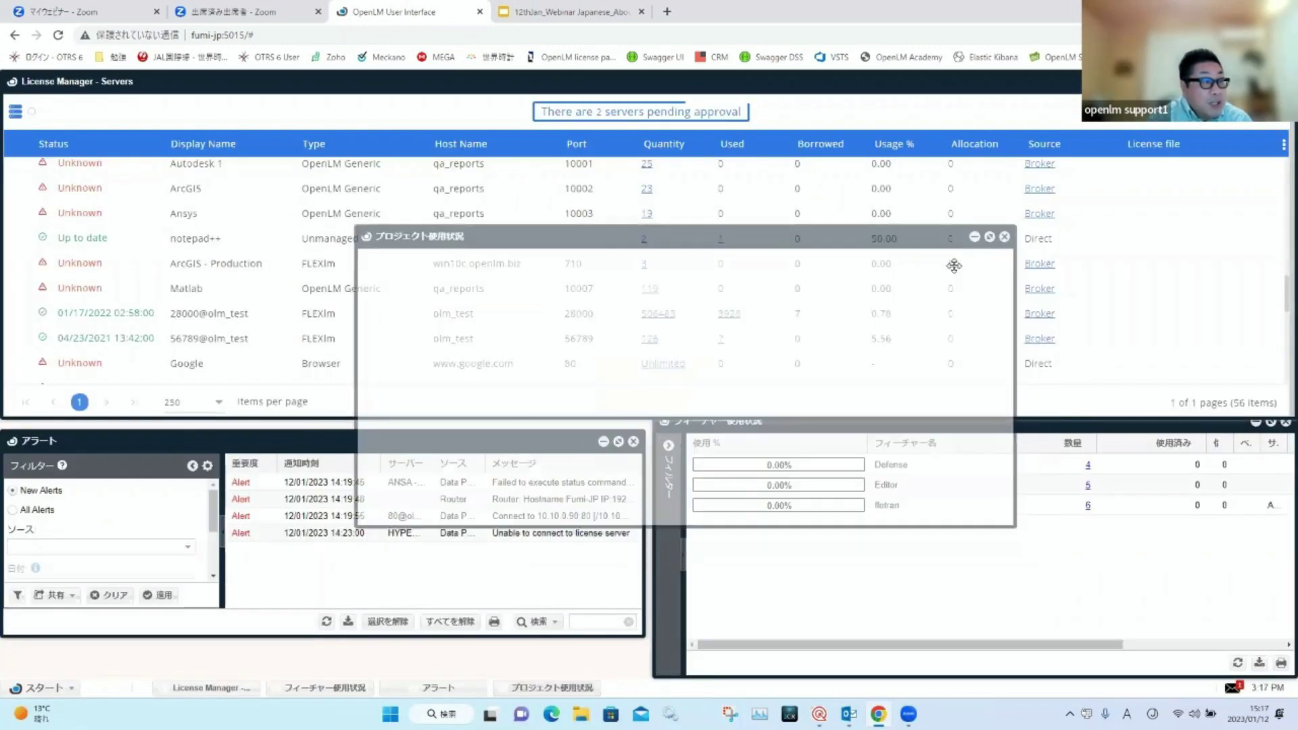
mouse_move(763, 477)
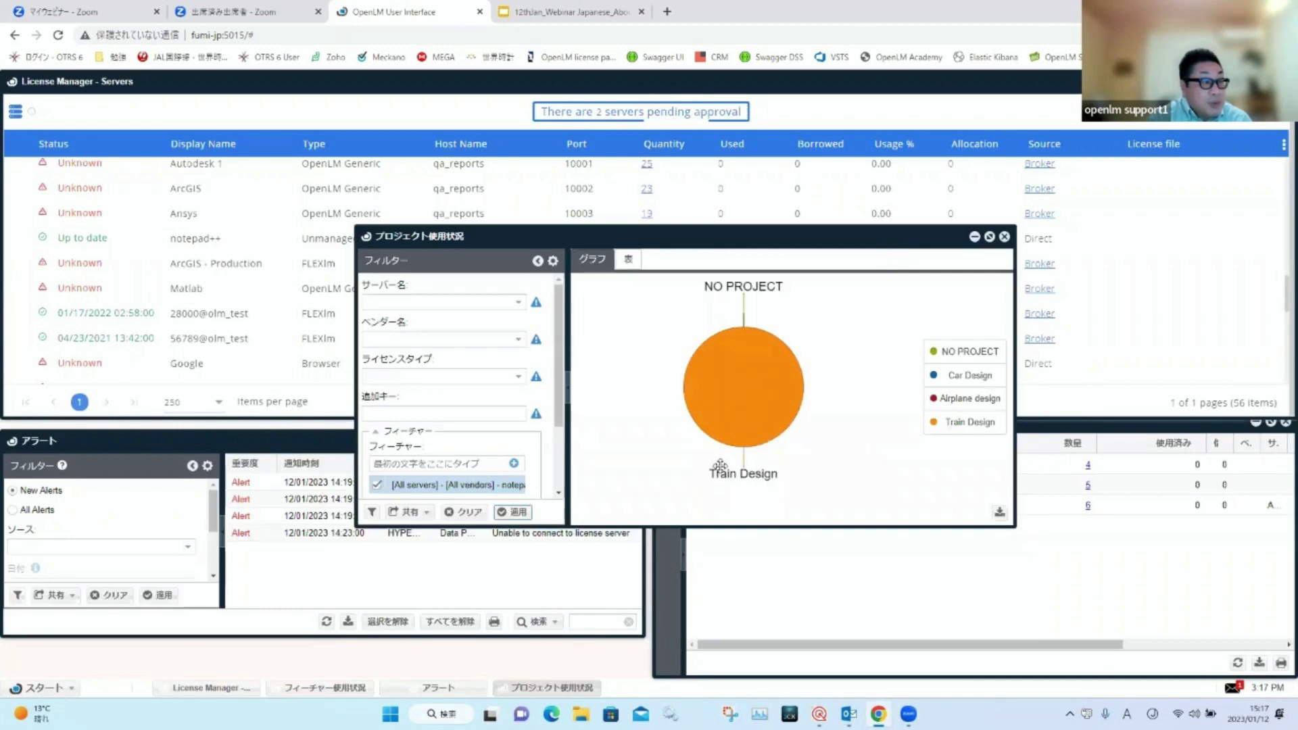
left_click_drag(557, 365, 557, 427)
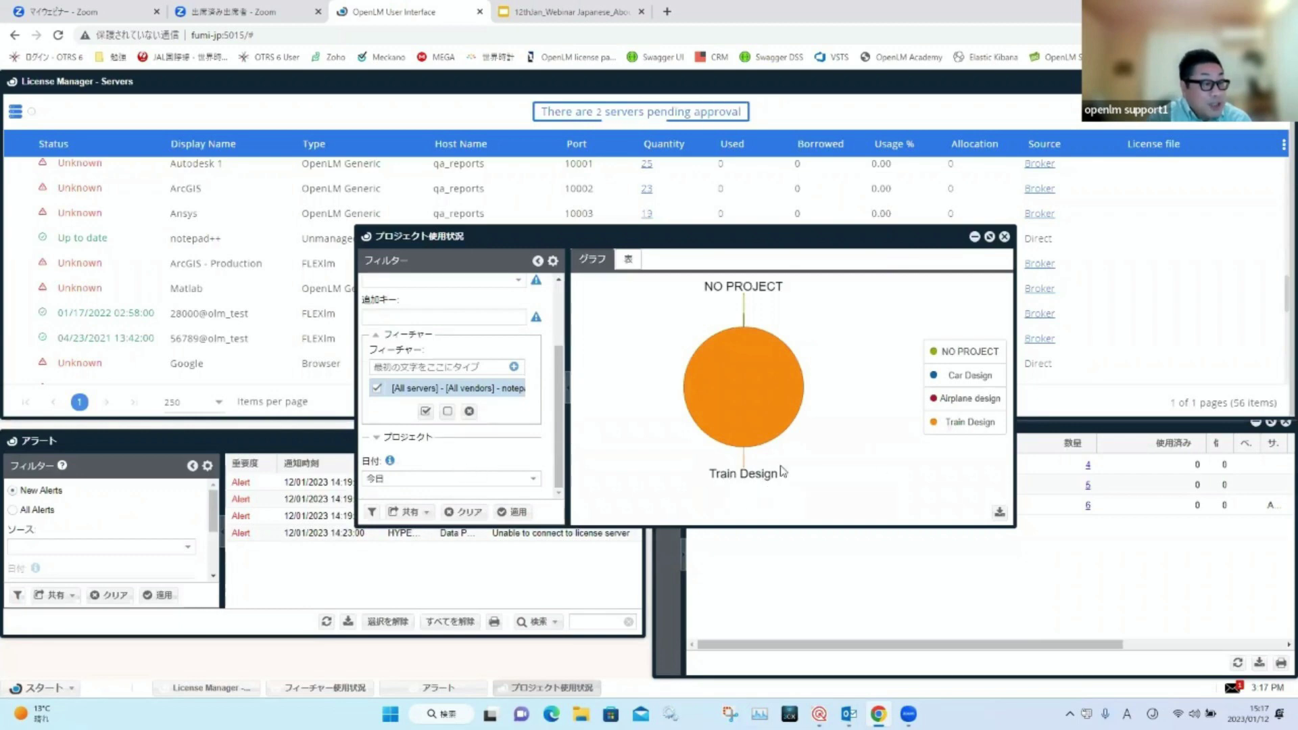
mouse_move(772, 449)
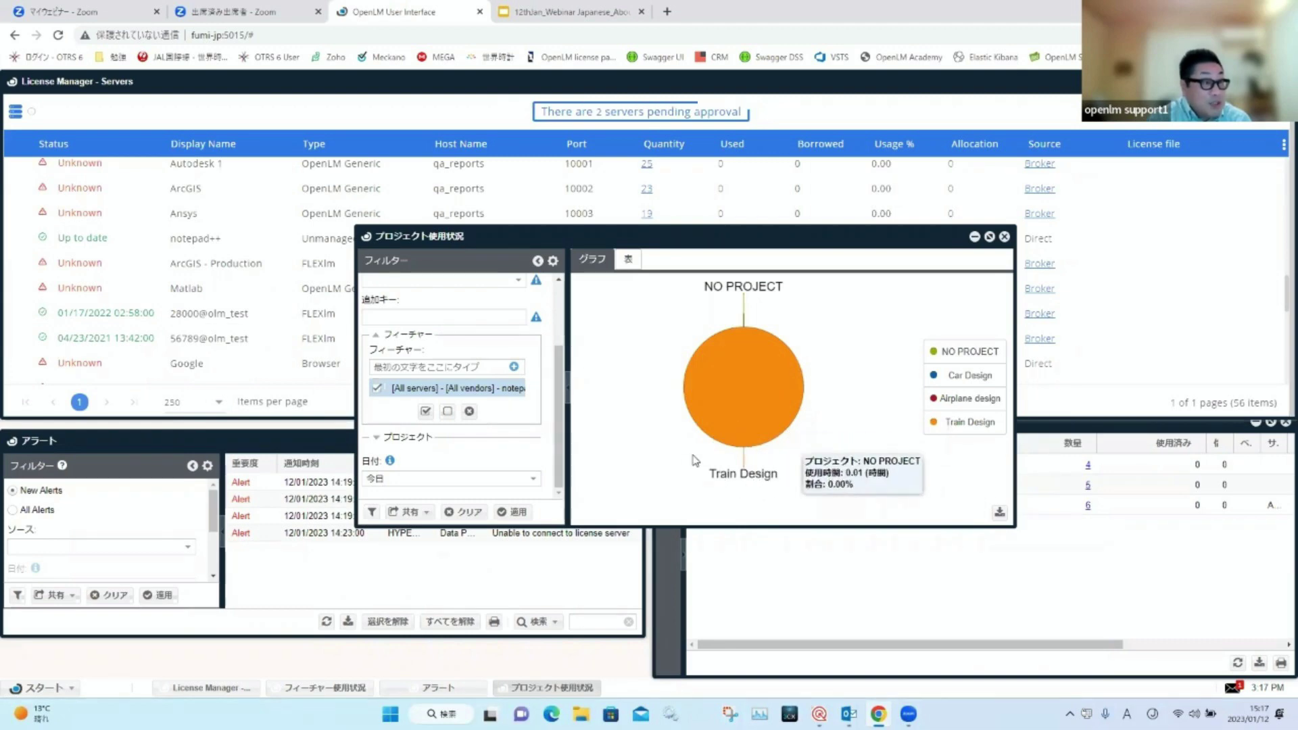
mouse_move(724, 395)
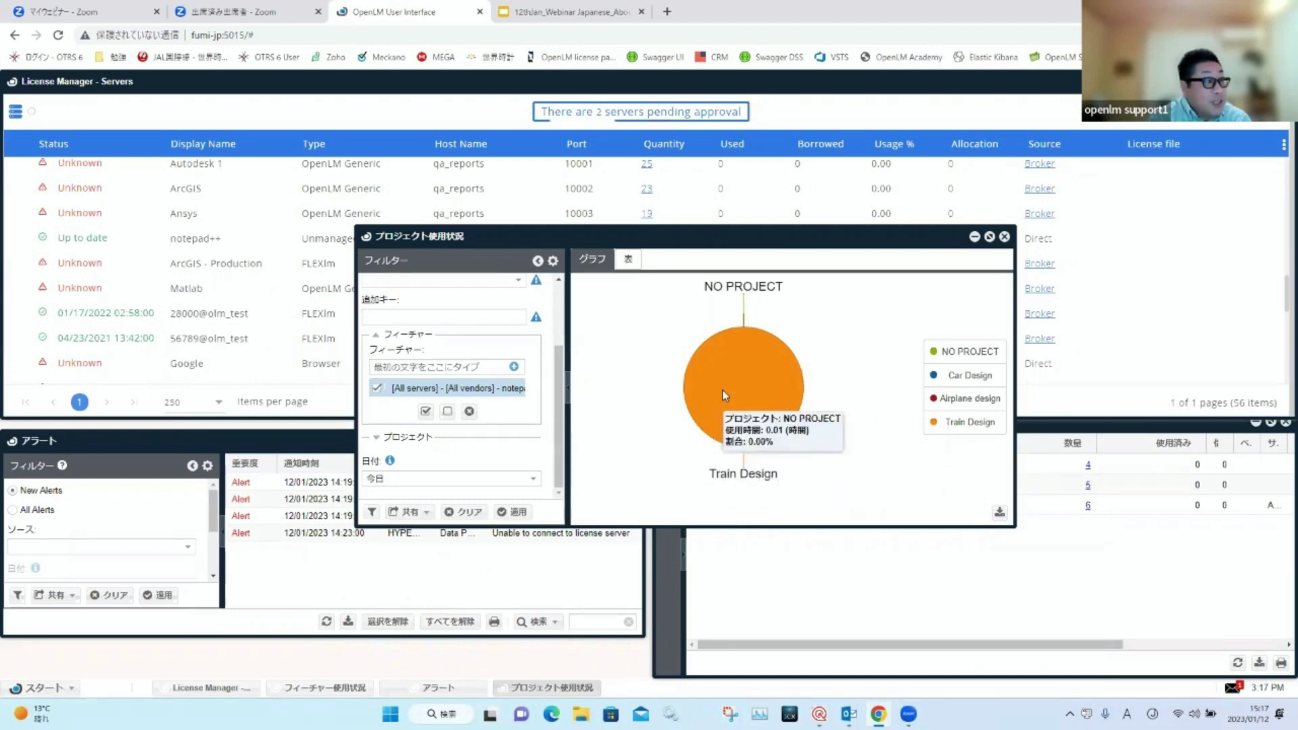
left_click(626, 269)
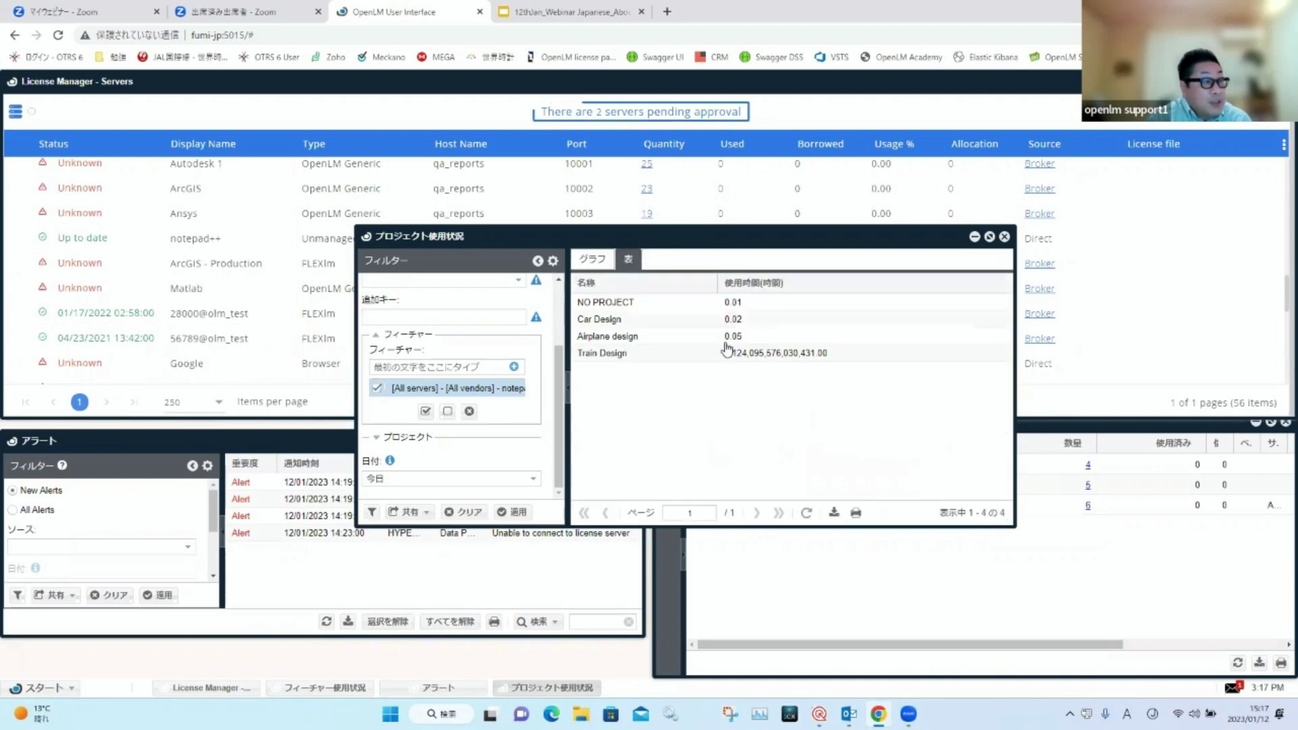
left_click(592, 259)
mouse_move(767, 383)
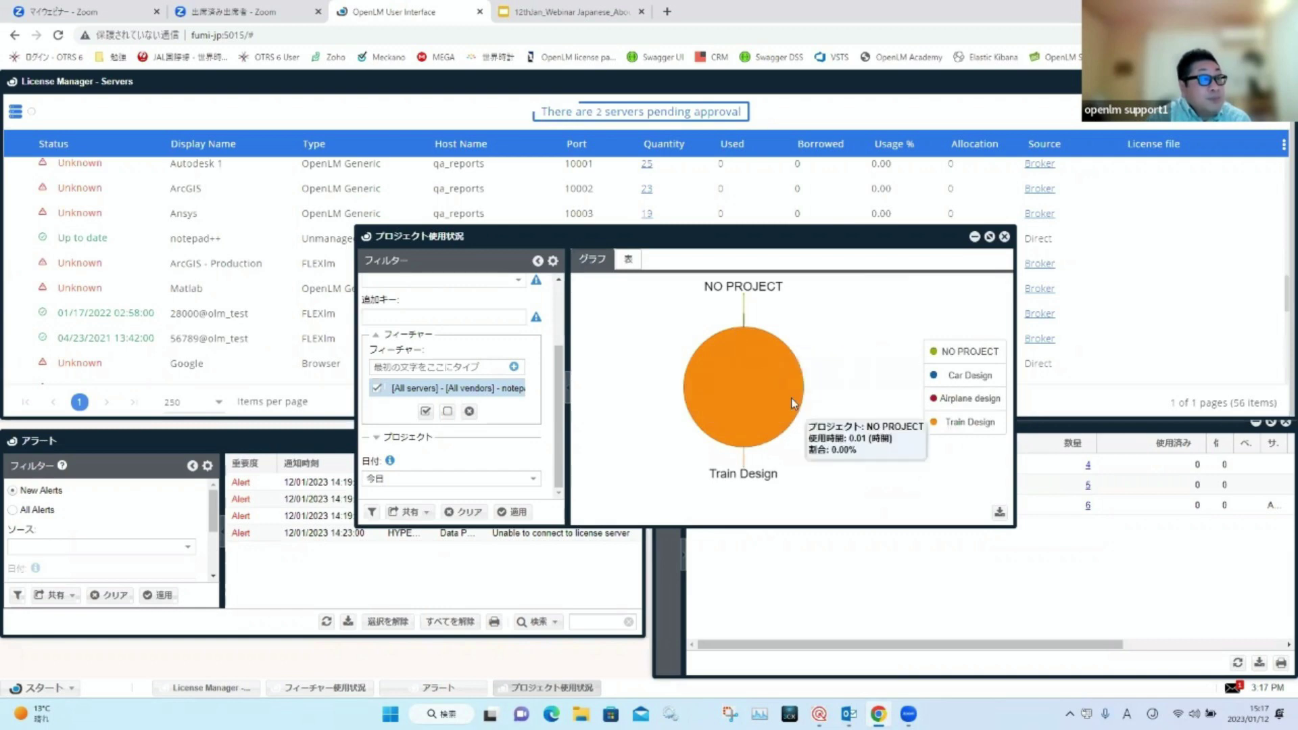
left_click(1005, 238)
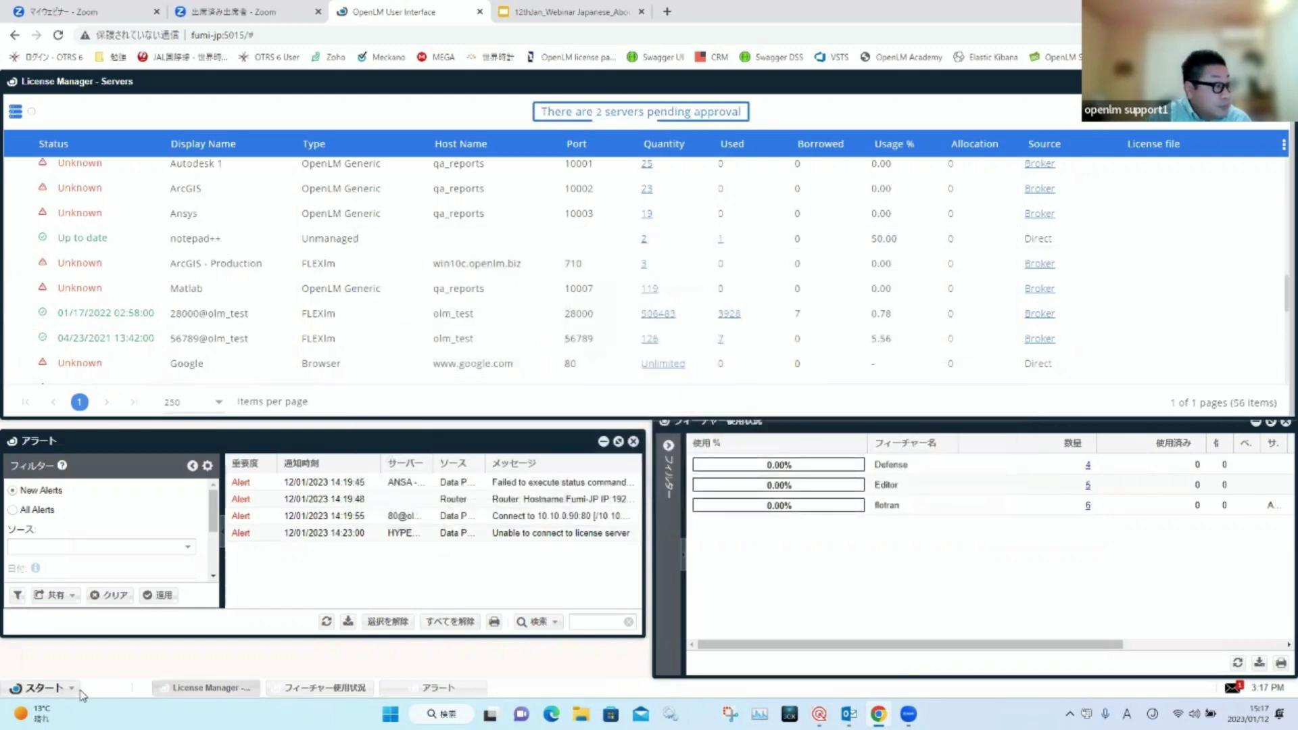
Step: Chart group usage (グループ使用状況) from the reports (レポート) using the saved "demo" filter
left_click(80, 691)
mouse_move(78, 579)
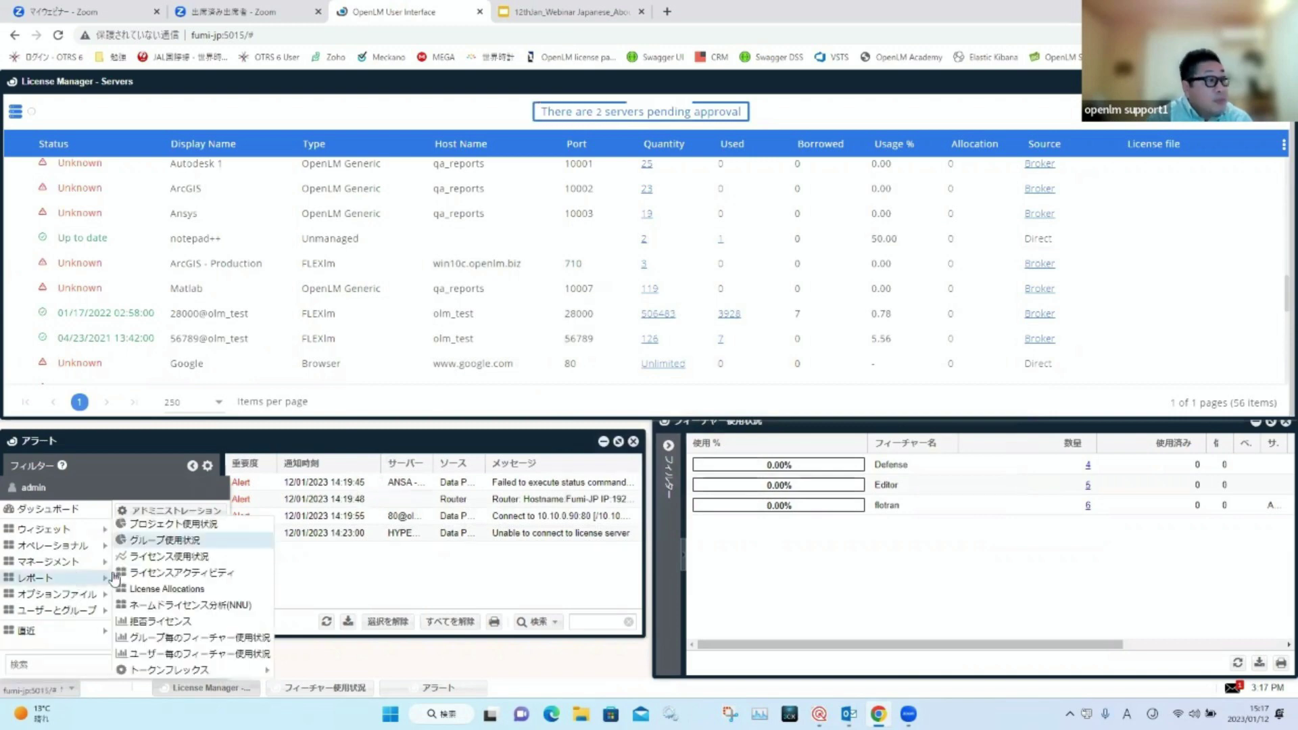
left_click(165, 540)
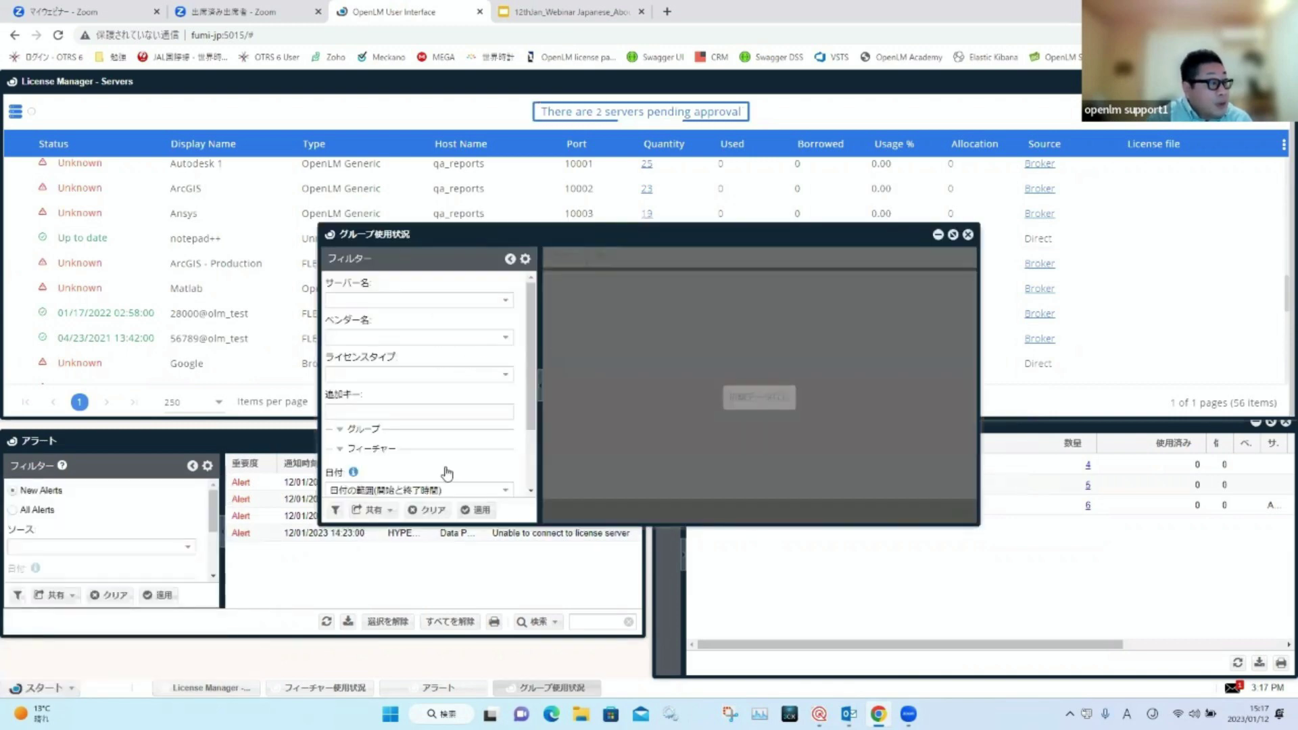
left_click(336, 511)
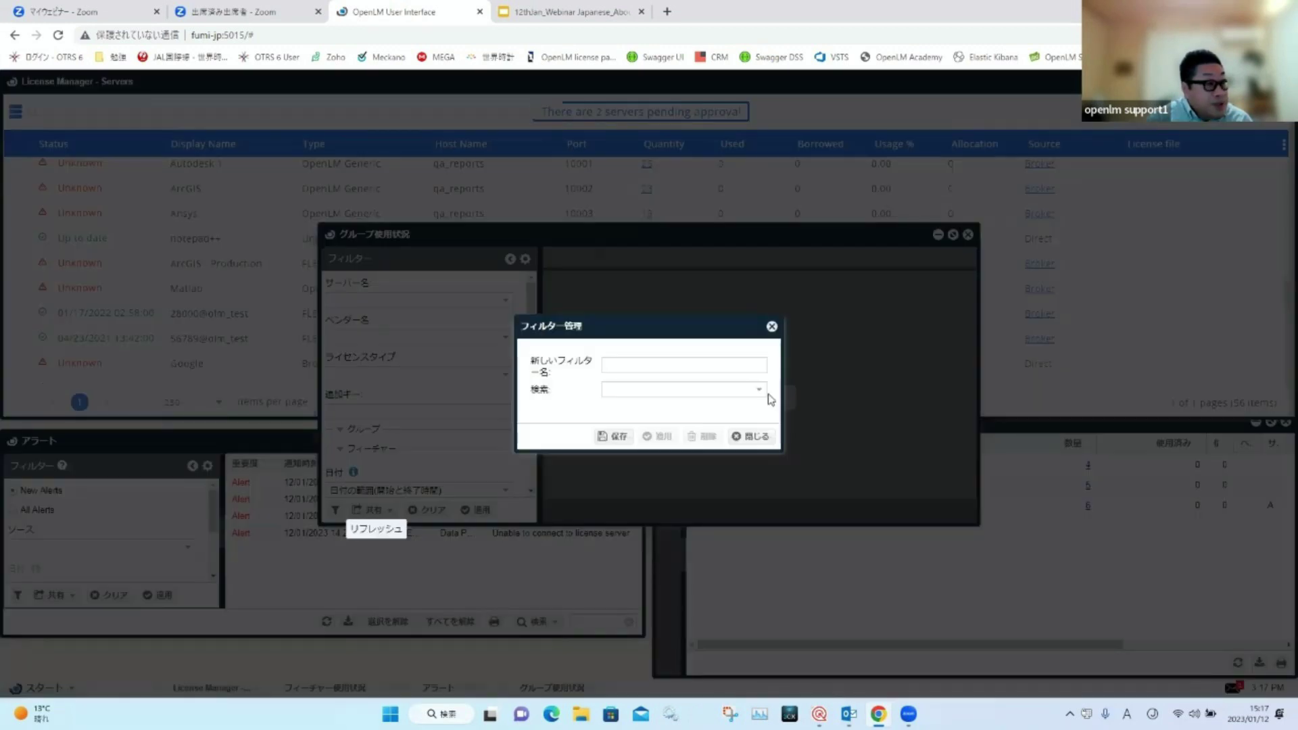
left_click(758, 391)
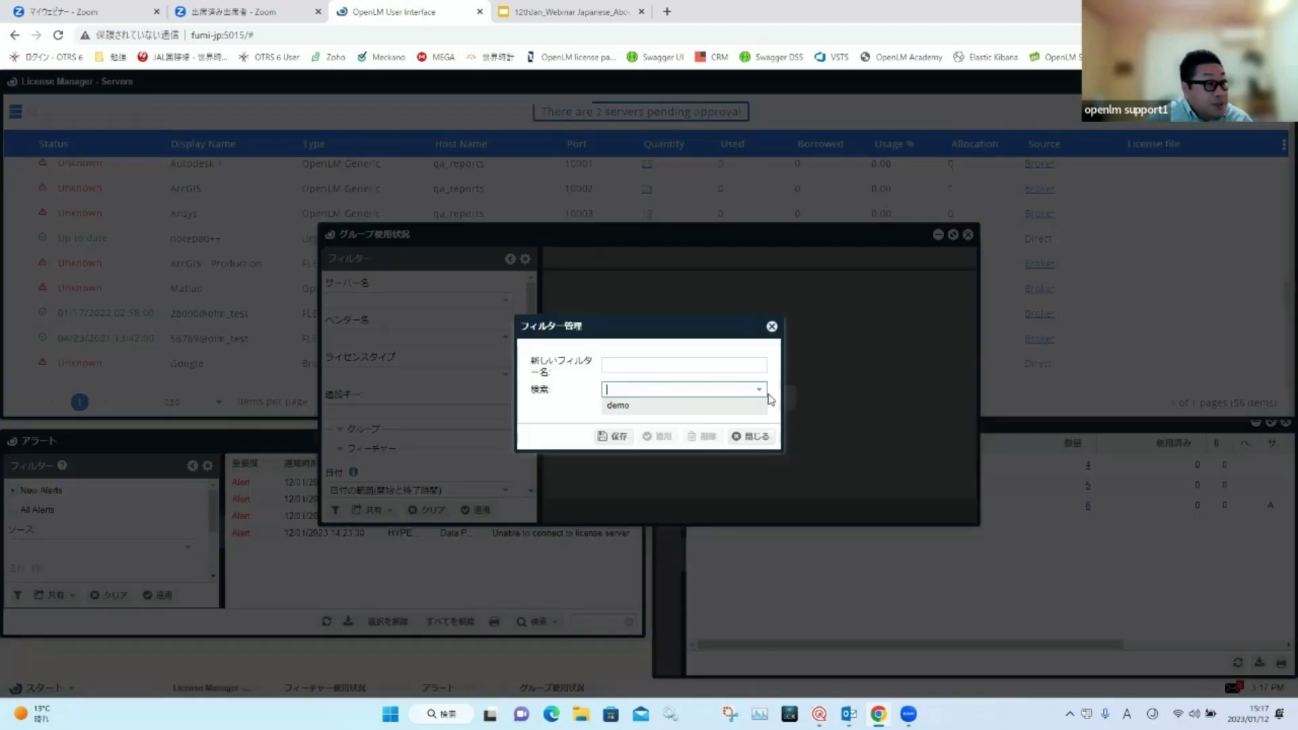
left_click(730, 407)
left_click(657, 436)
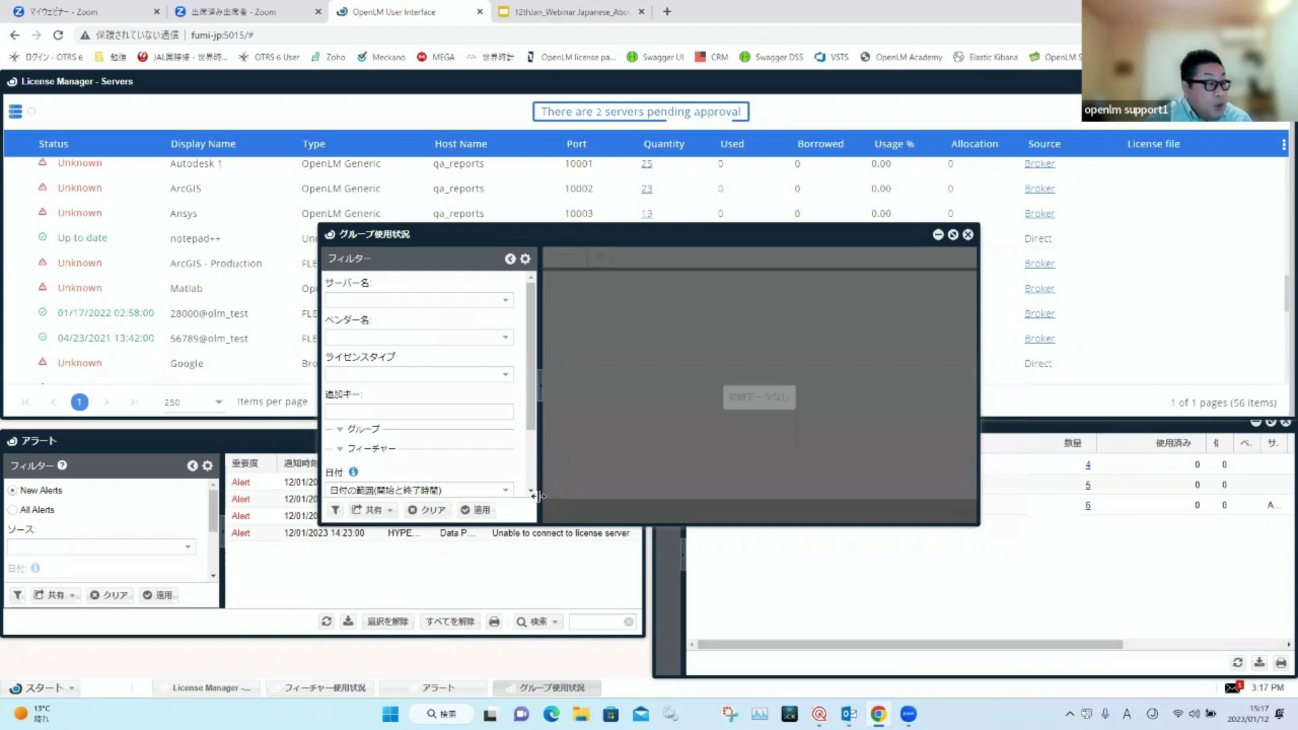
left_click(482, 511)
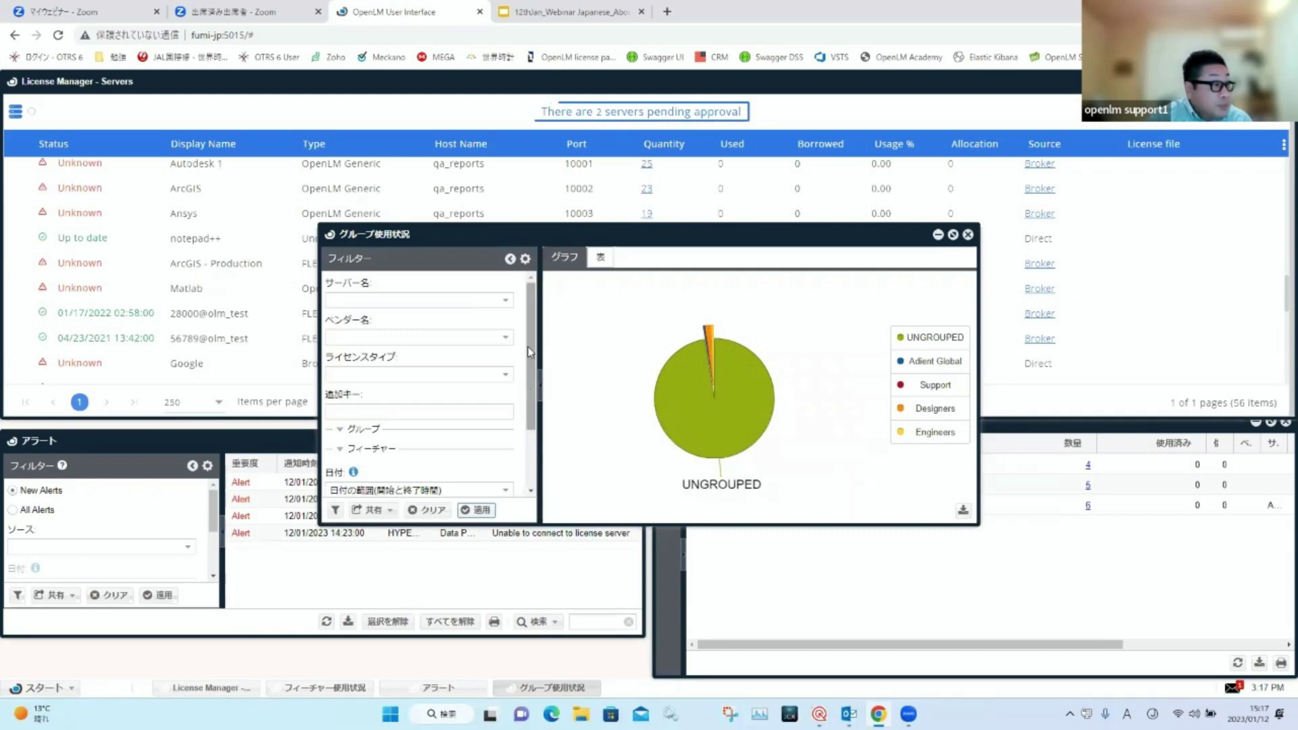
Step: Review the date period options (日付) available in the group usage filter, keeping the start and end time range
scroll(530, 352, "down", 2)
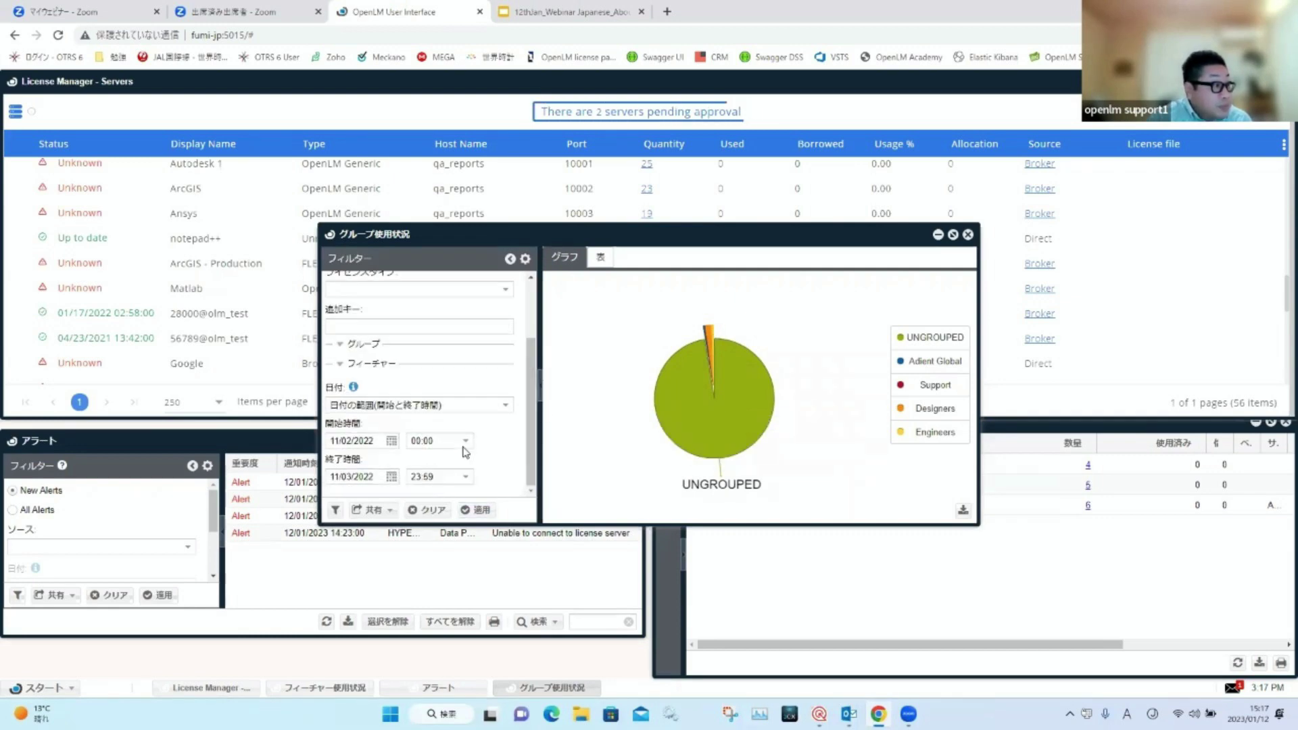
left_click(504, 406)
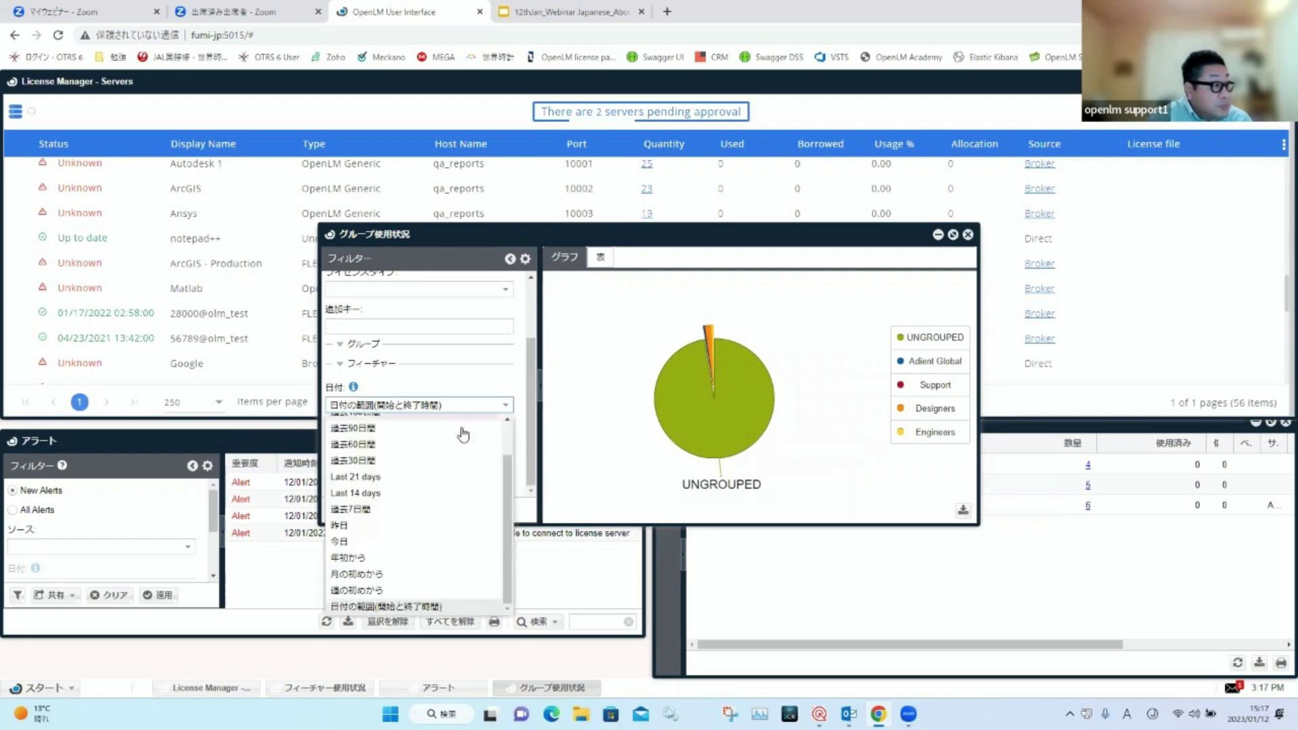
left_click(529, 453)
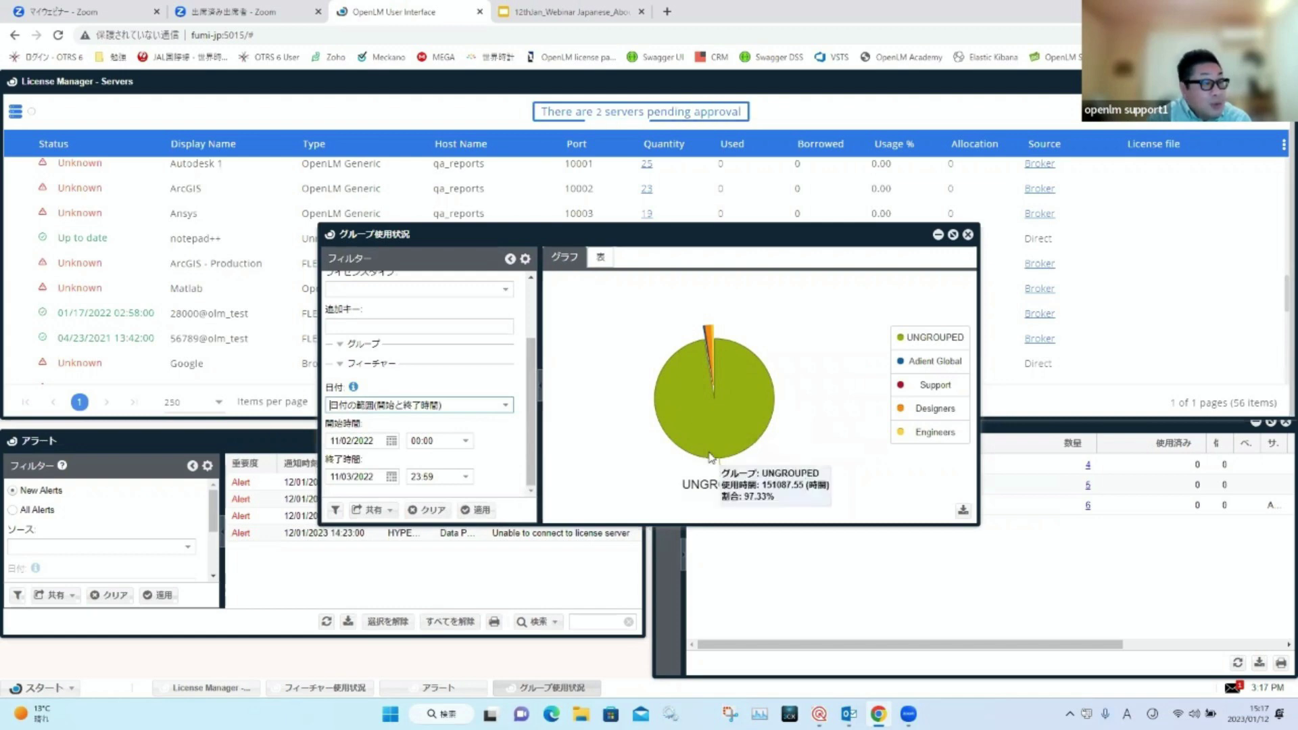
Step: Examine the UNGROUPED share and the small slices of the group usage chart, check the per-group table (表), and close the report
mouse_move(691, 389)
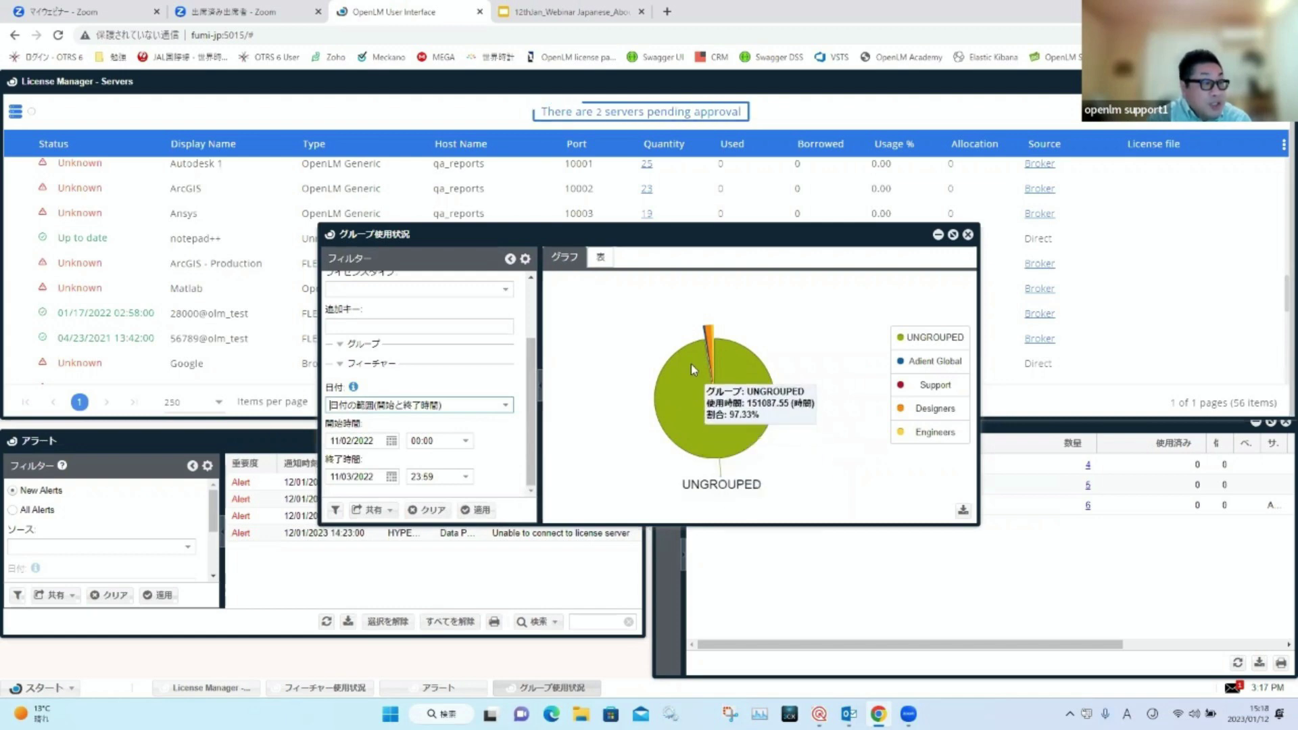
left_click(711, 331)
left_click(713, 331)
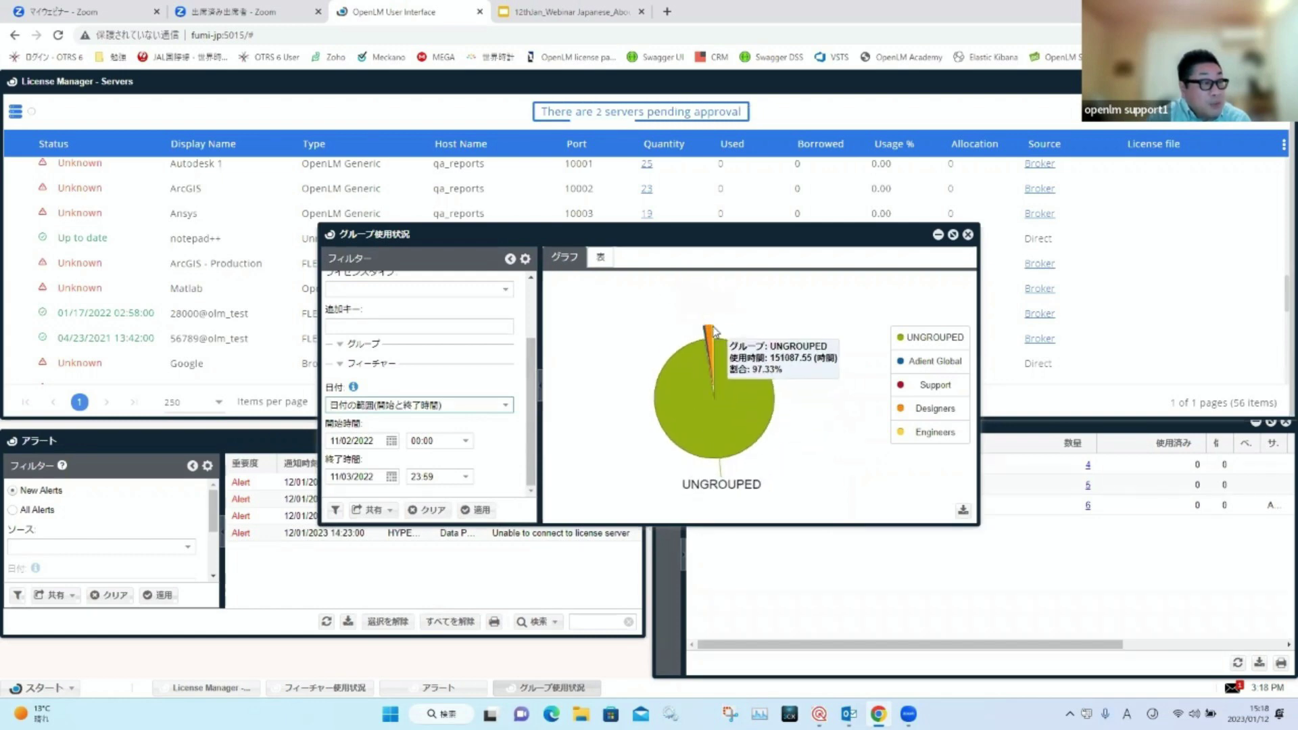
left_click(714, 332)
left_click(712, 334)
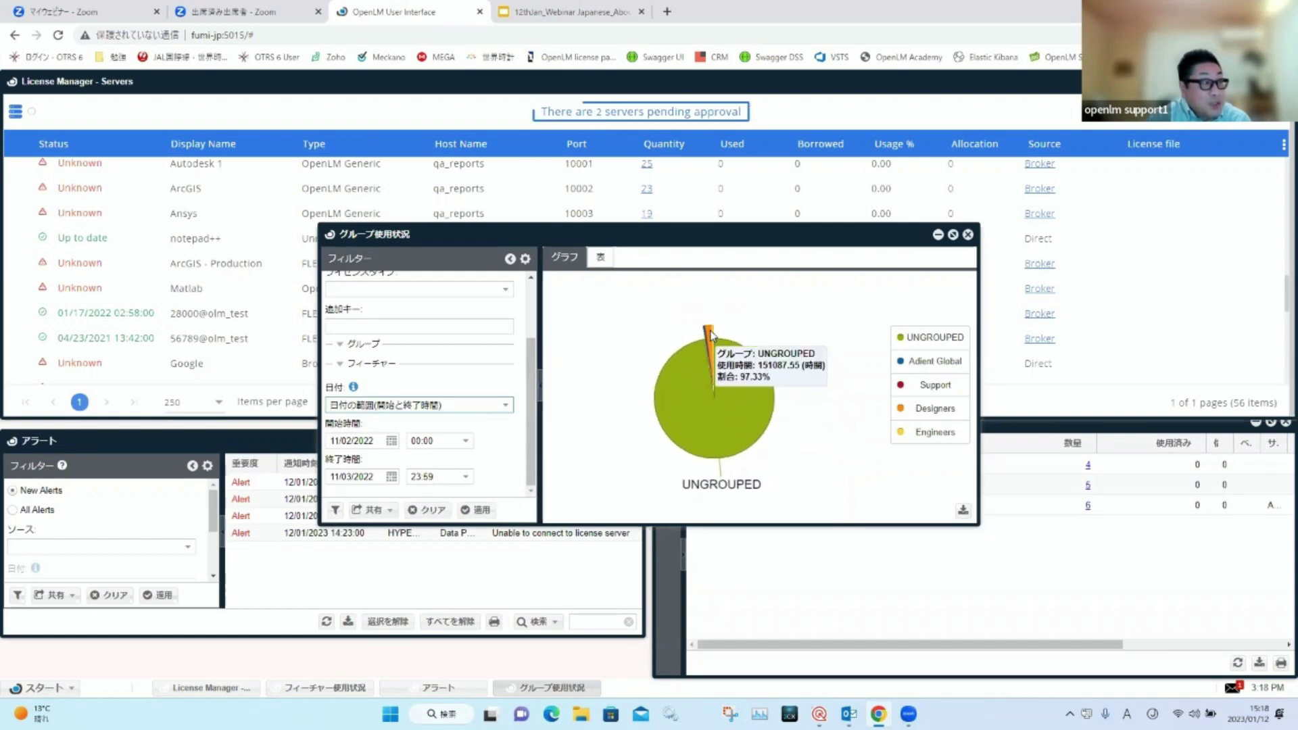
left_click(711, 333)
left_click(712, 334)
left_click(729, 367)
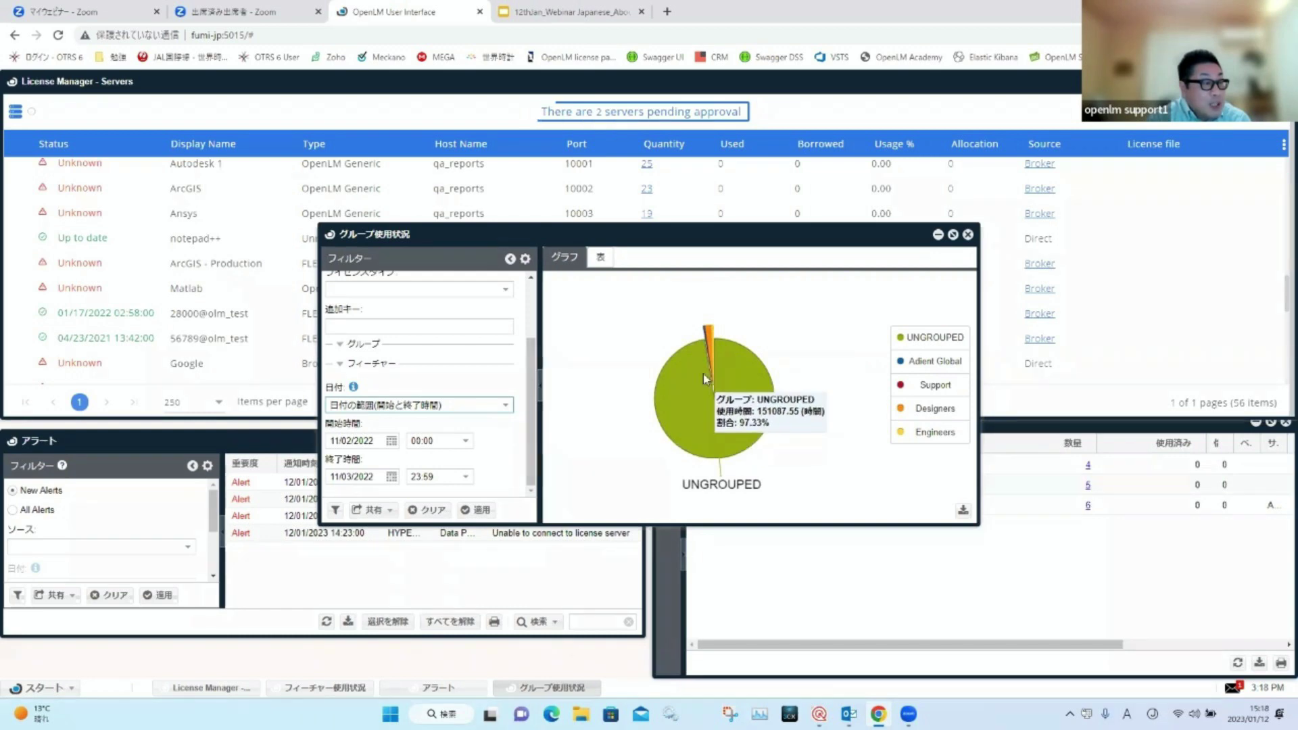
left_click(599, 259)
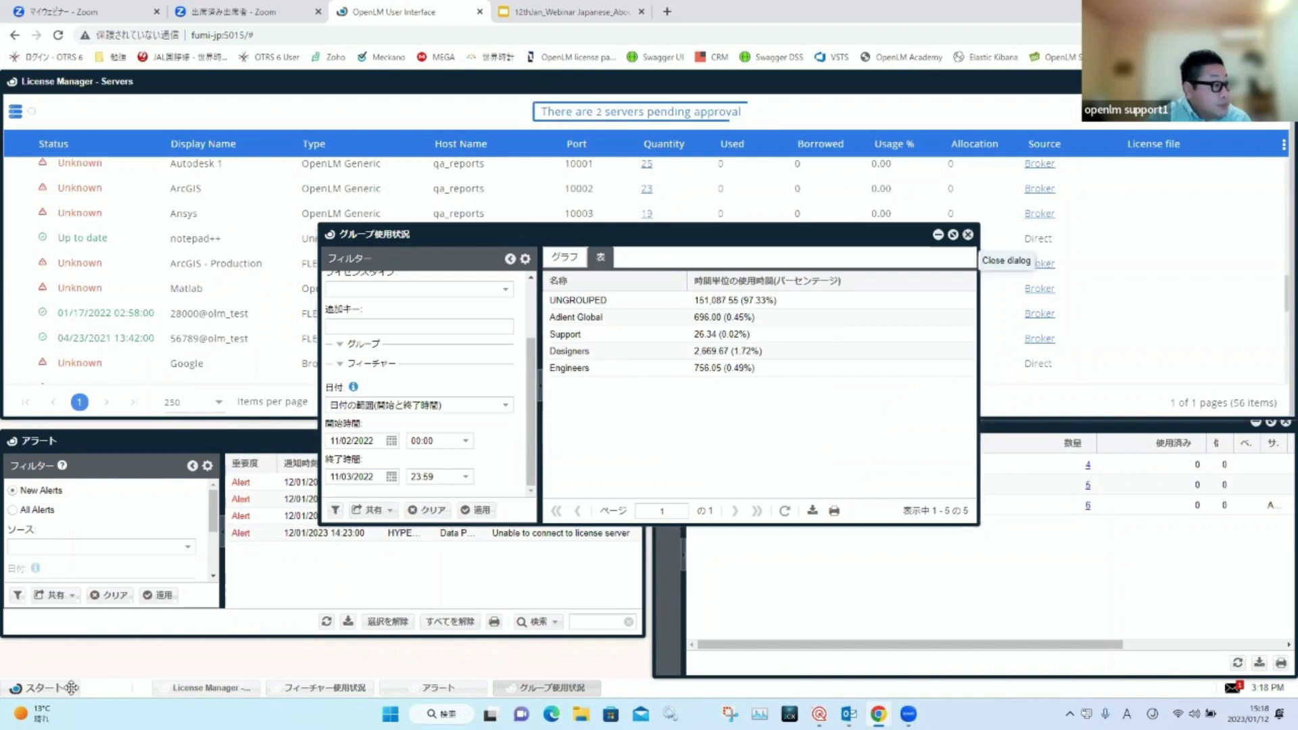
left_click(967, 235)
Step: Chart license usage (ライセンス使用状況) from the reports (レポート) using the saved "demo - good usage" filter for CATIA - AUSTRIA
left_click(39, 687)
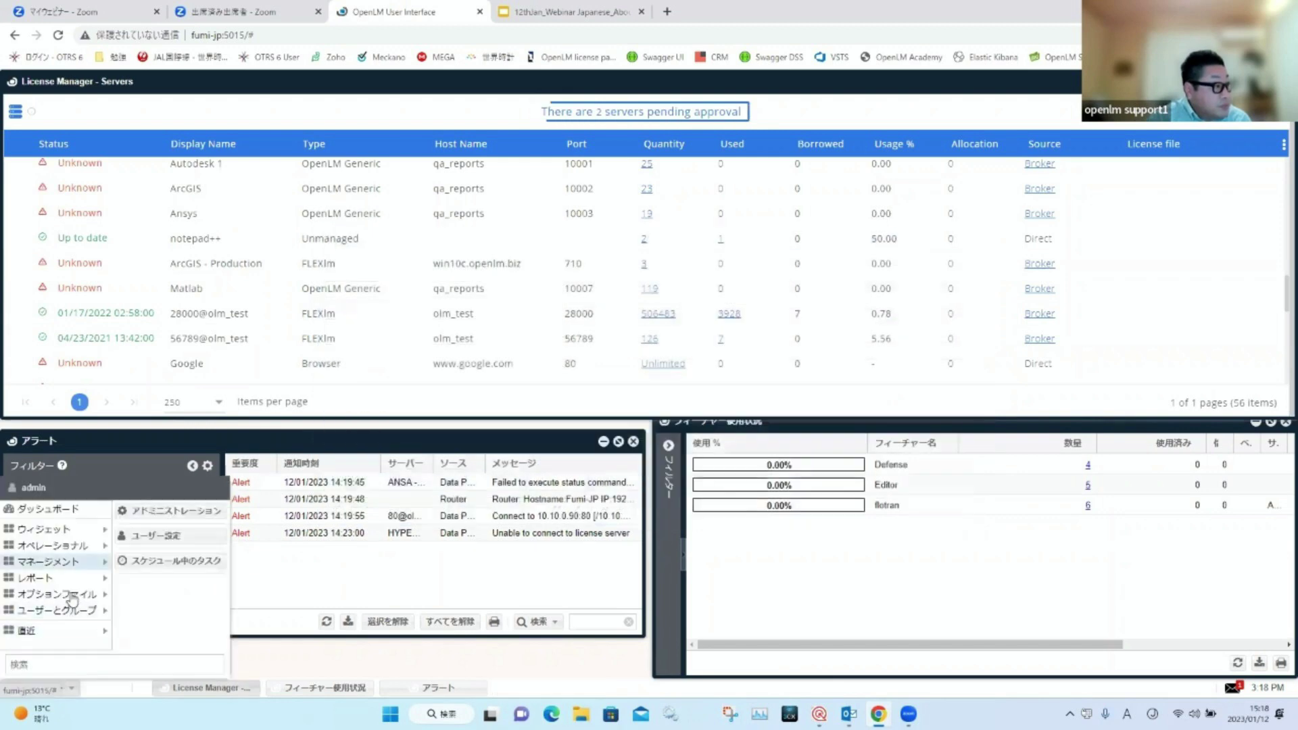
mouse_move(47, 561)
mouse_move(80, 580)
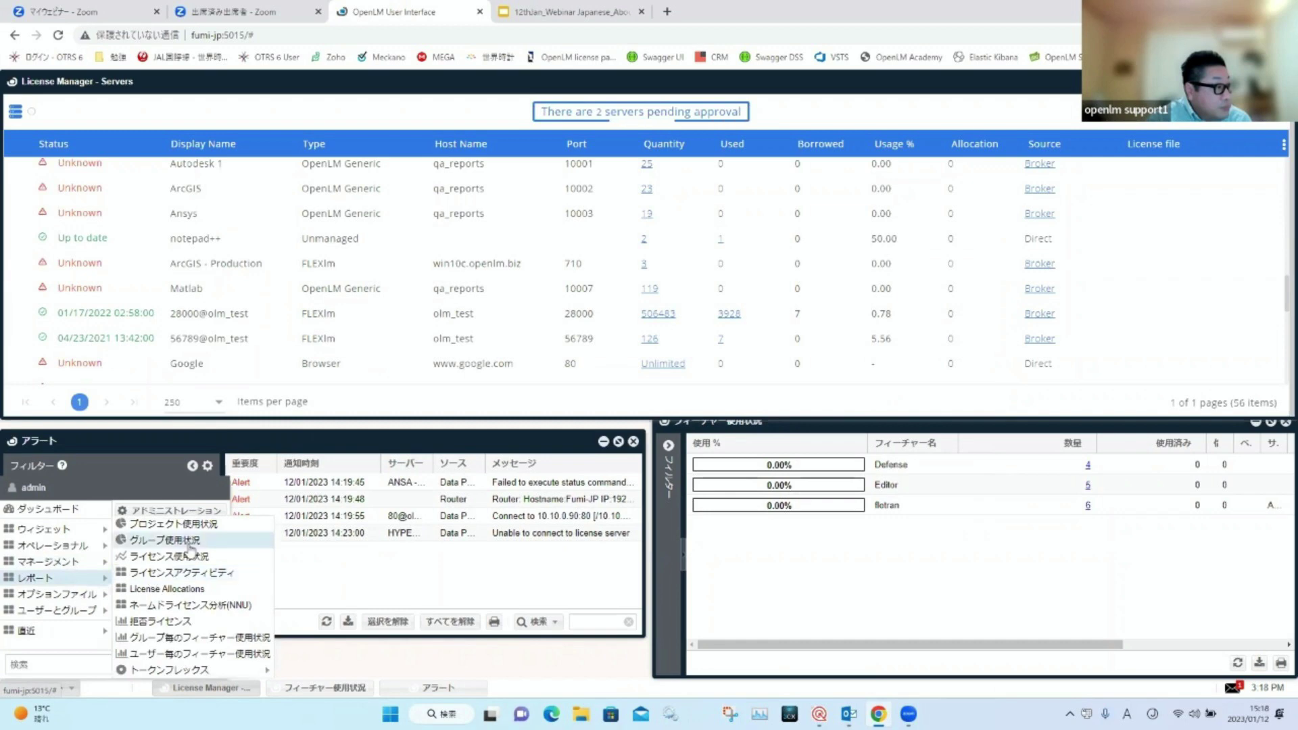
left_click(205, 557)
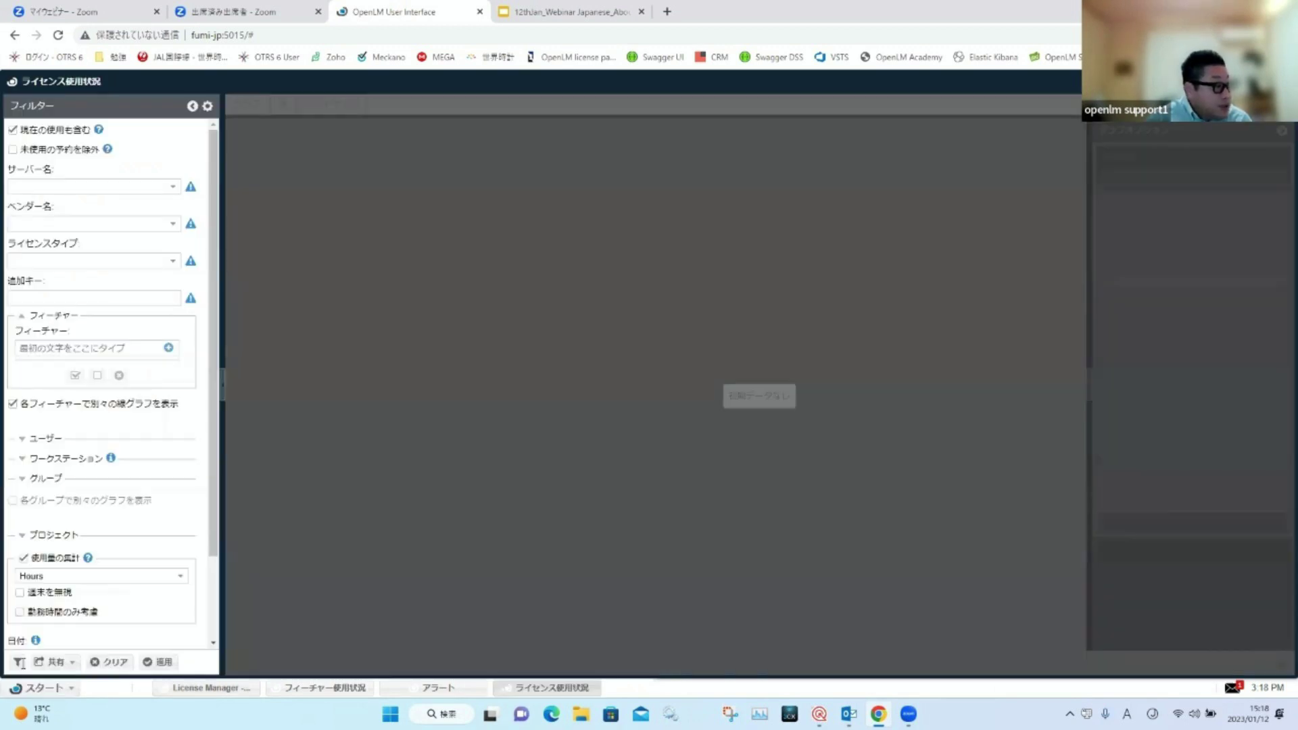
left_click(19, 662)
left_click(758, 391)
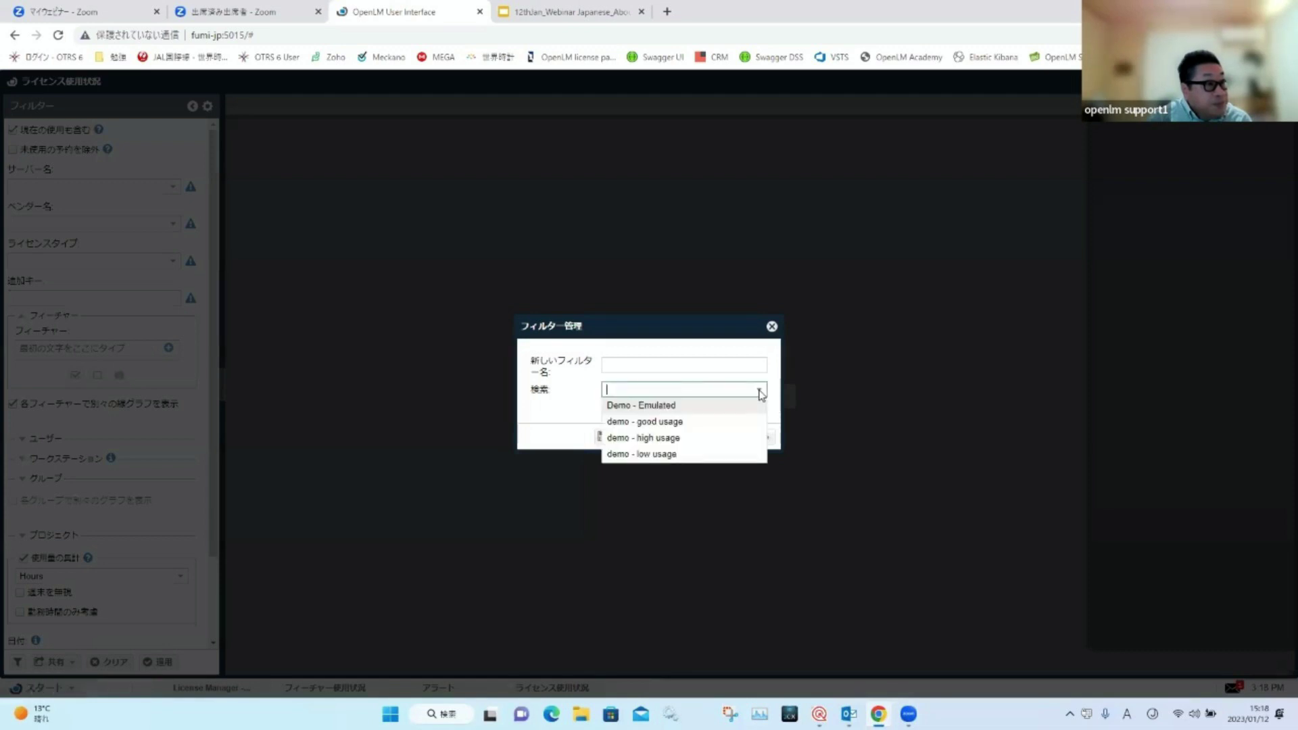
left_click(744, 421)
left_click(718, 431)
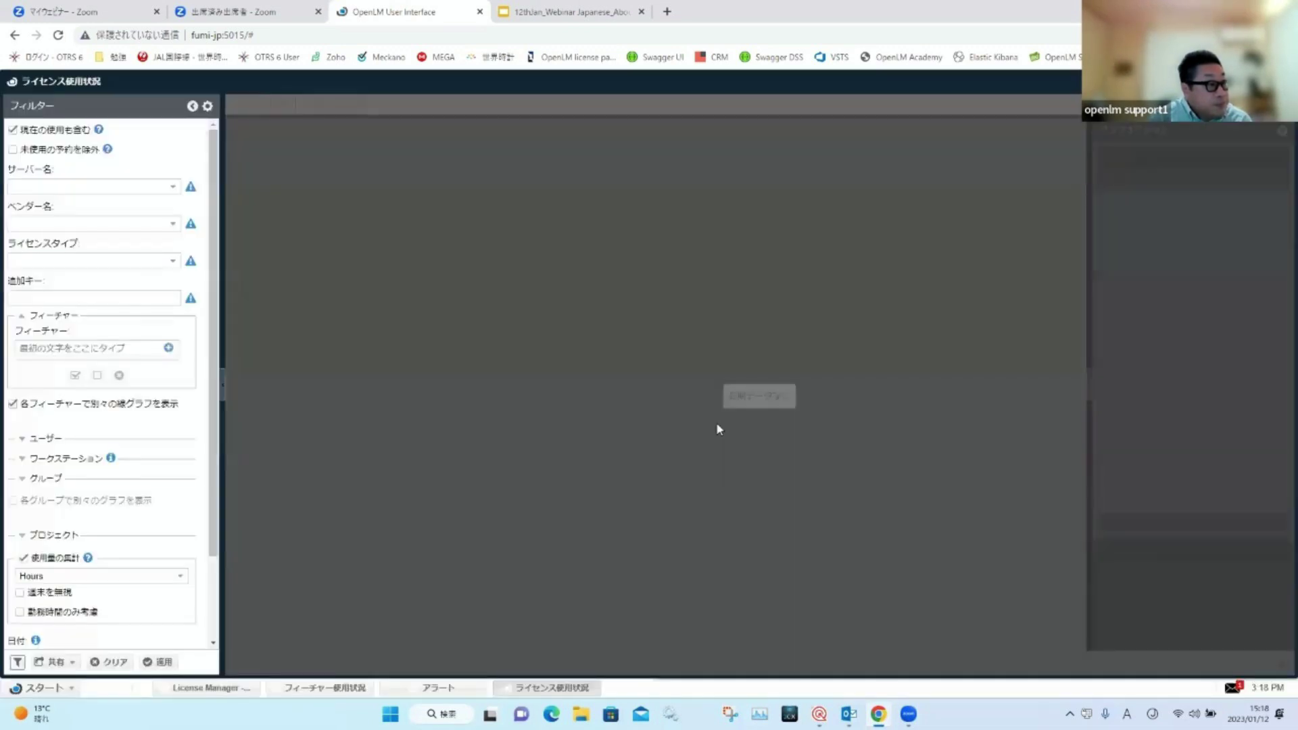
left_click(162, 662)
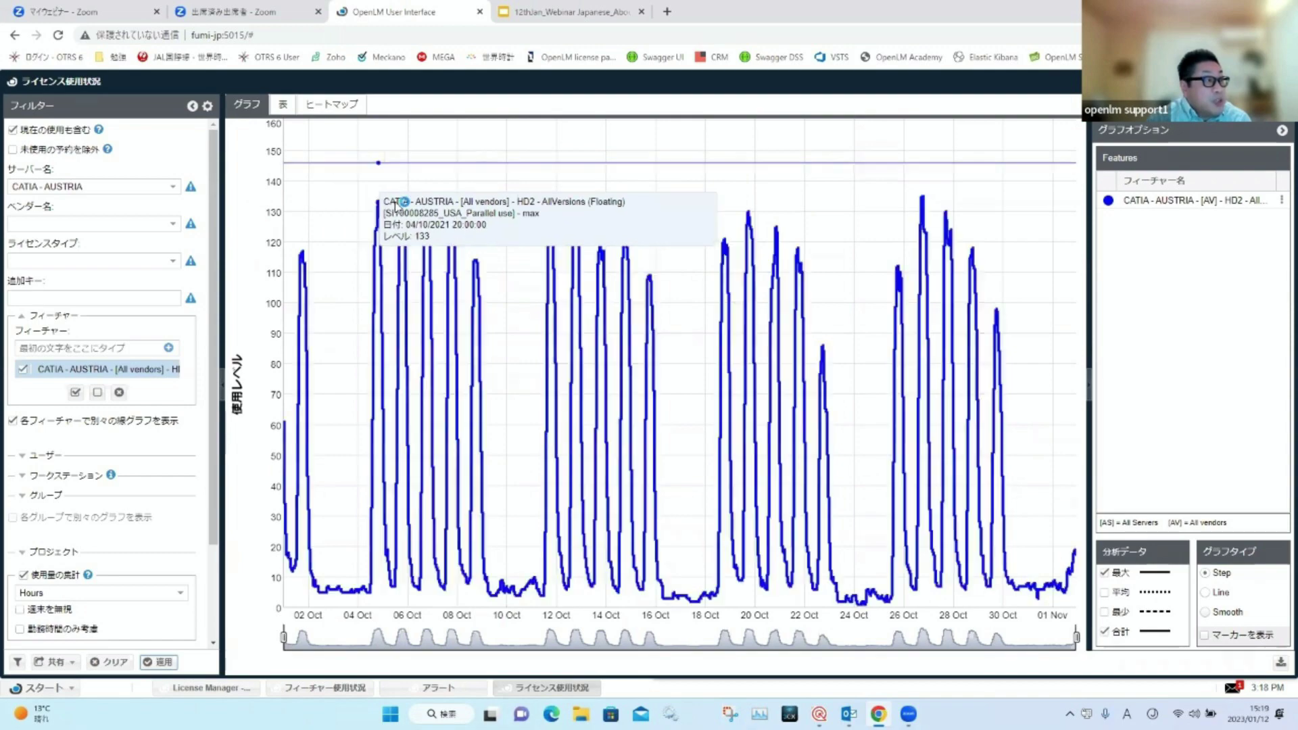
Step: View the license usage table and heatmap (ヒートマップ), and set the filter to ignore weekends (週末を無視) and consider working hours only (勤務時間のみ考慮)
left_click(284, 105)
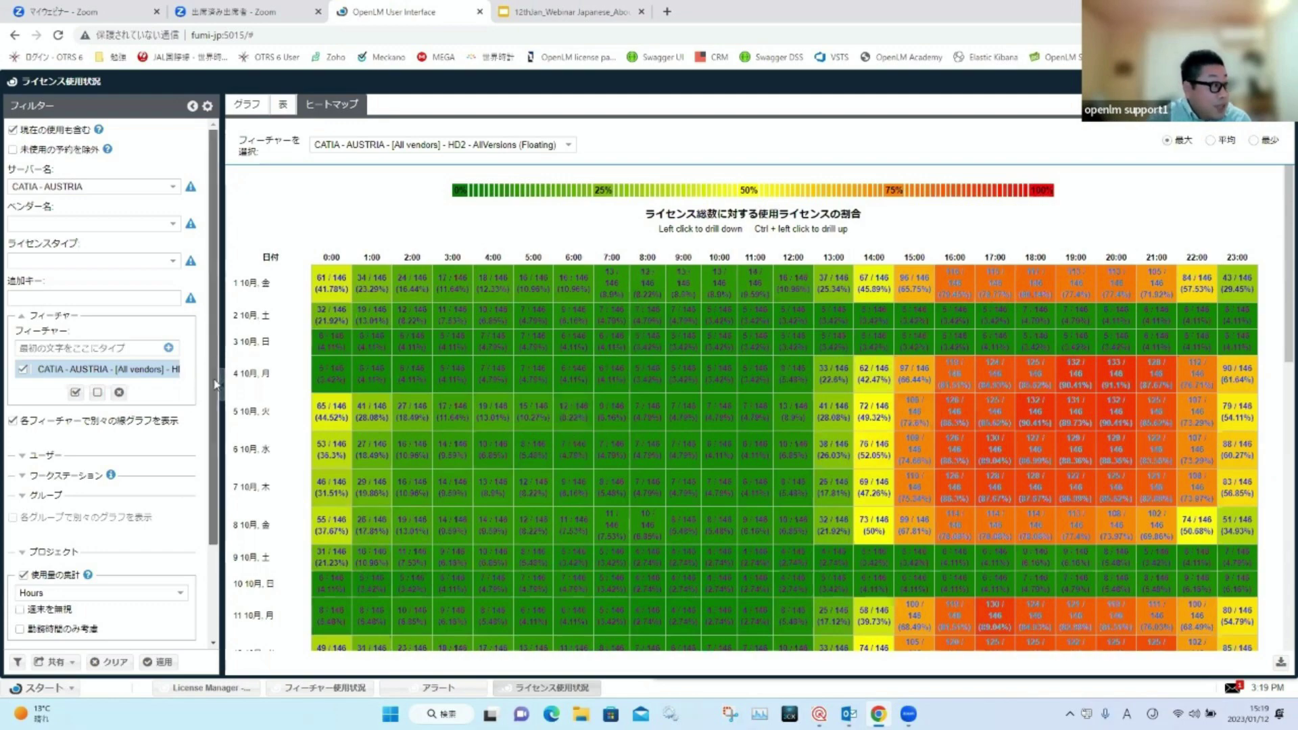
left_click_drag(215, 364, 210, 512)
left_click(20, 492)
left_click(20, 511)
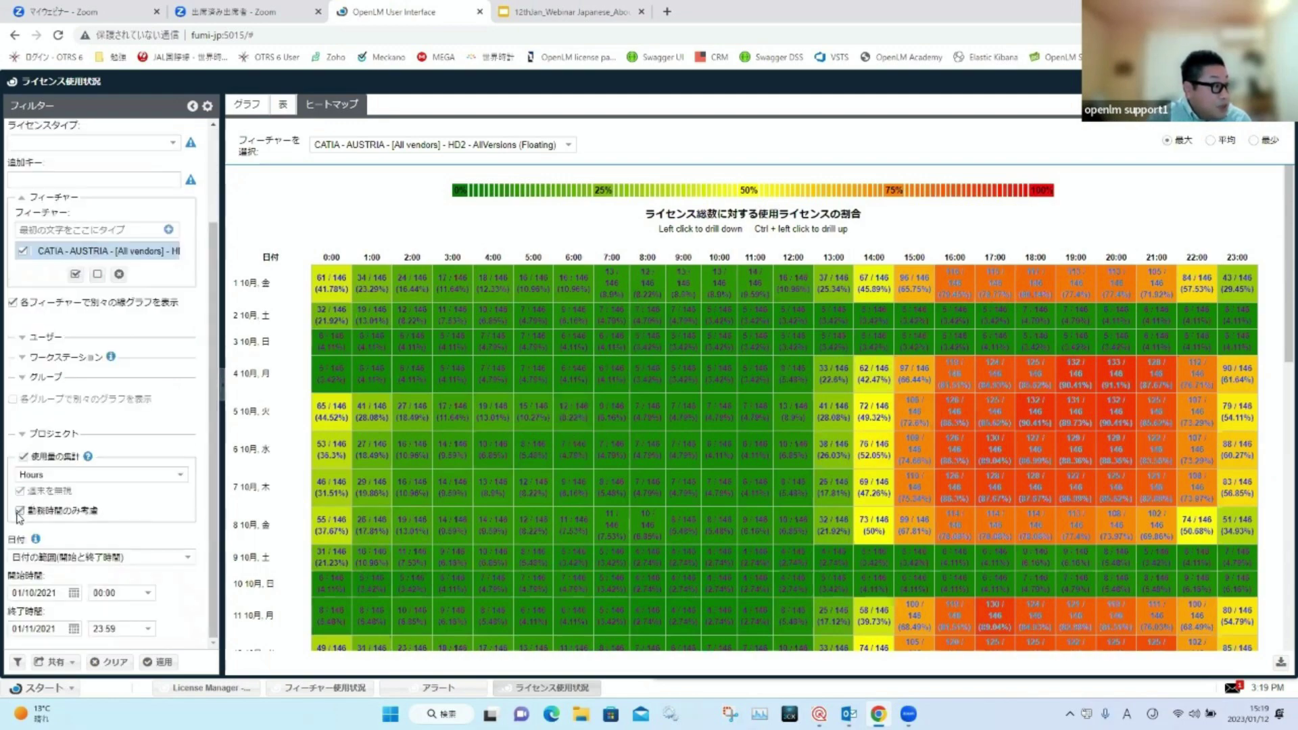
Step: Apply the working-hours filter to the heatmap and show the license activity (ライセンス活動を表示) for 5 October at 15:00
left_click(161, 663)
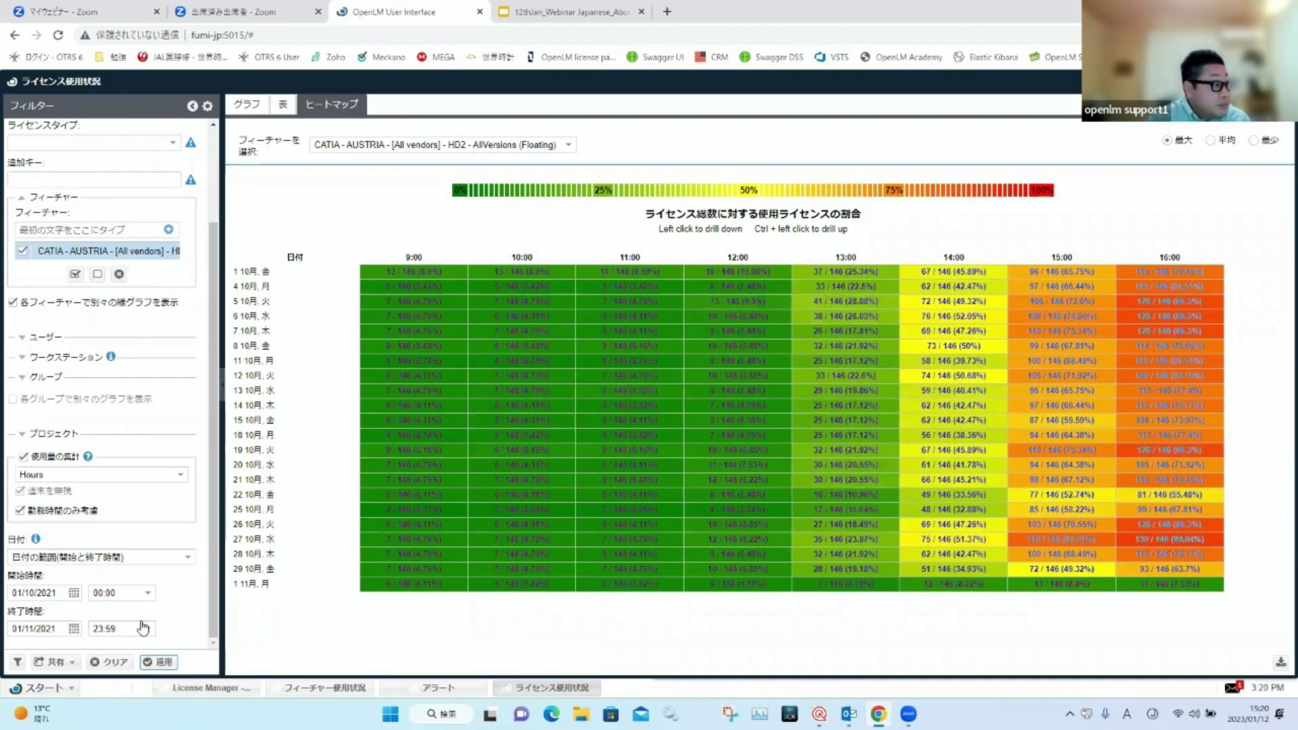
left_click(67, 687)
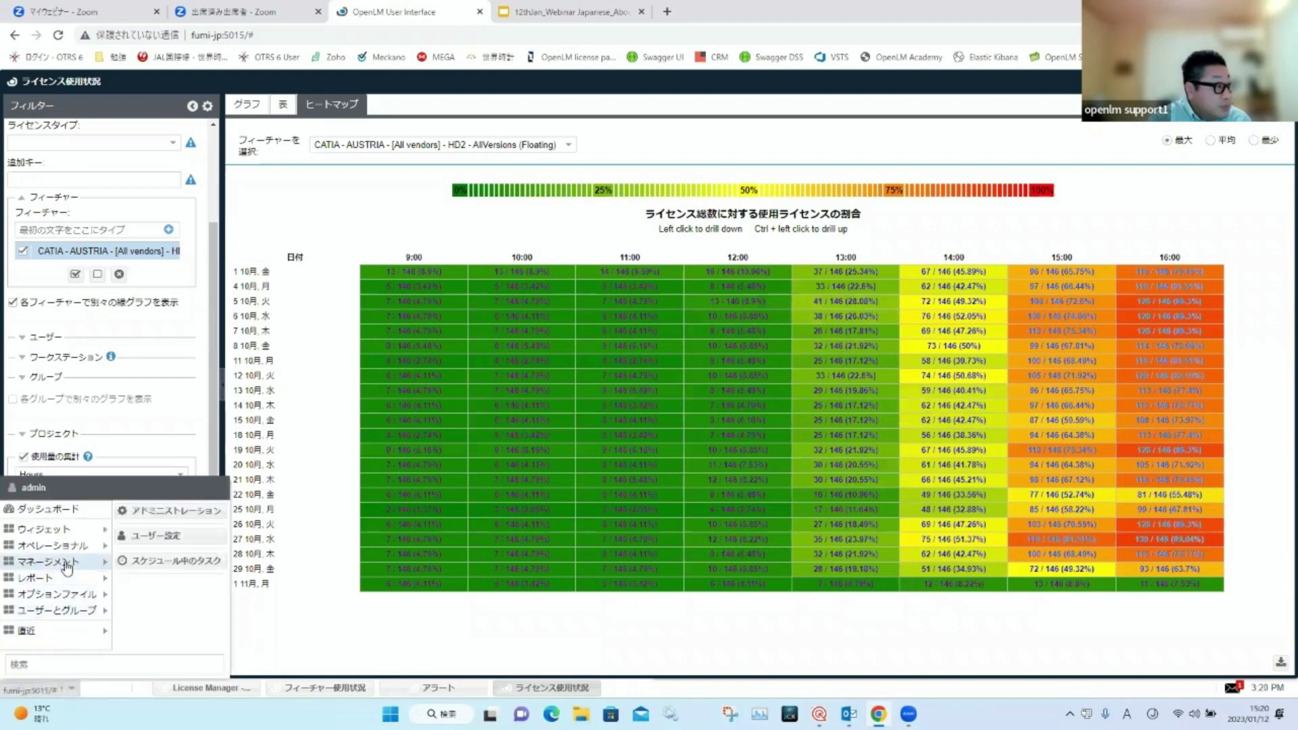
mouse_move(66, 566)
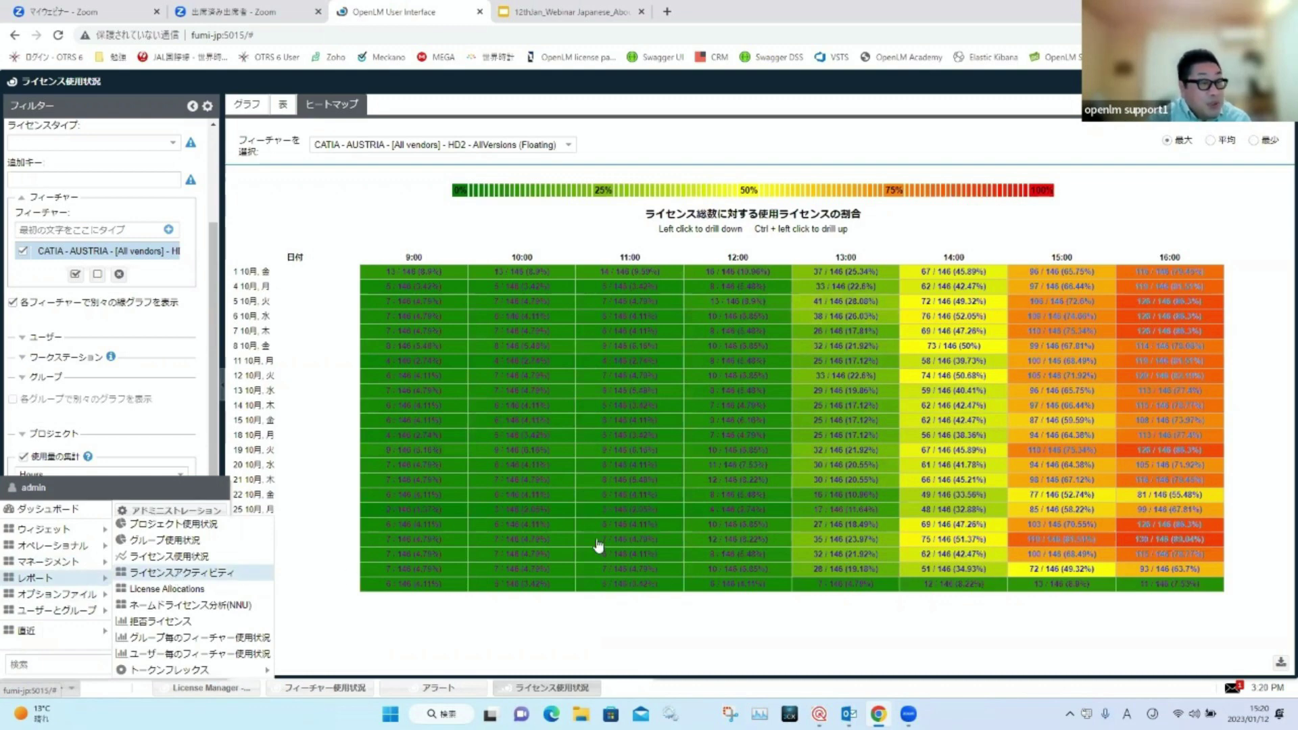
right_click(1057, 305)
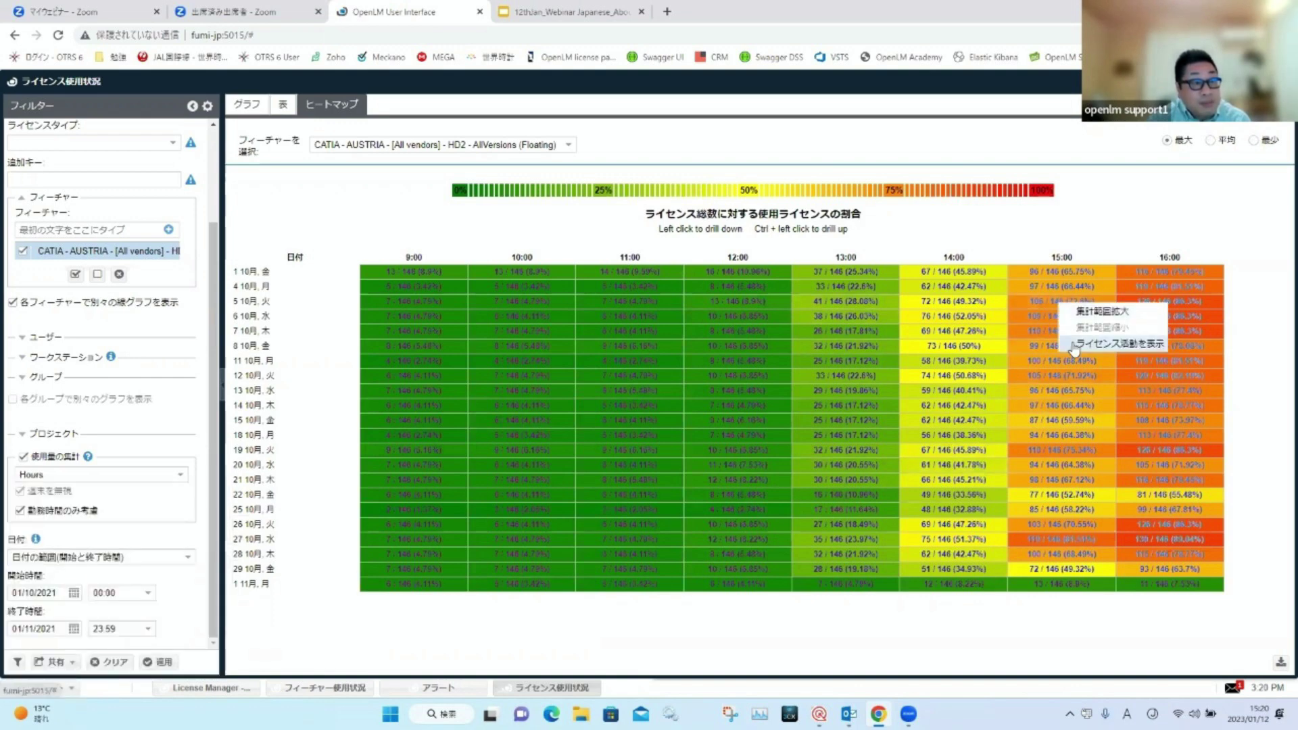
left_click(1074, 346)
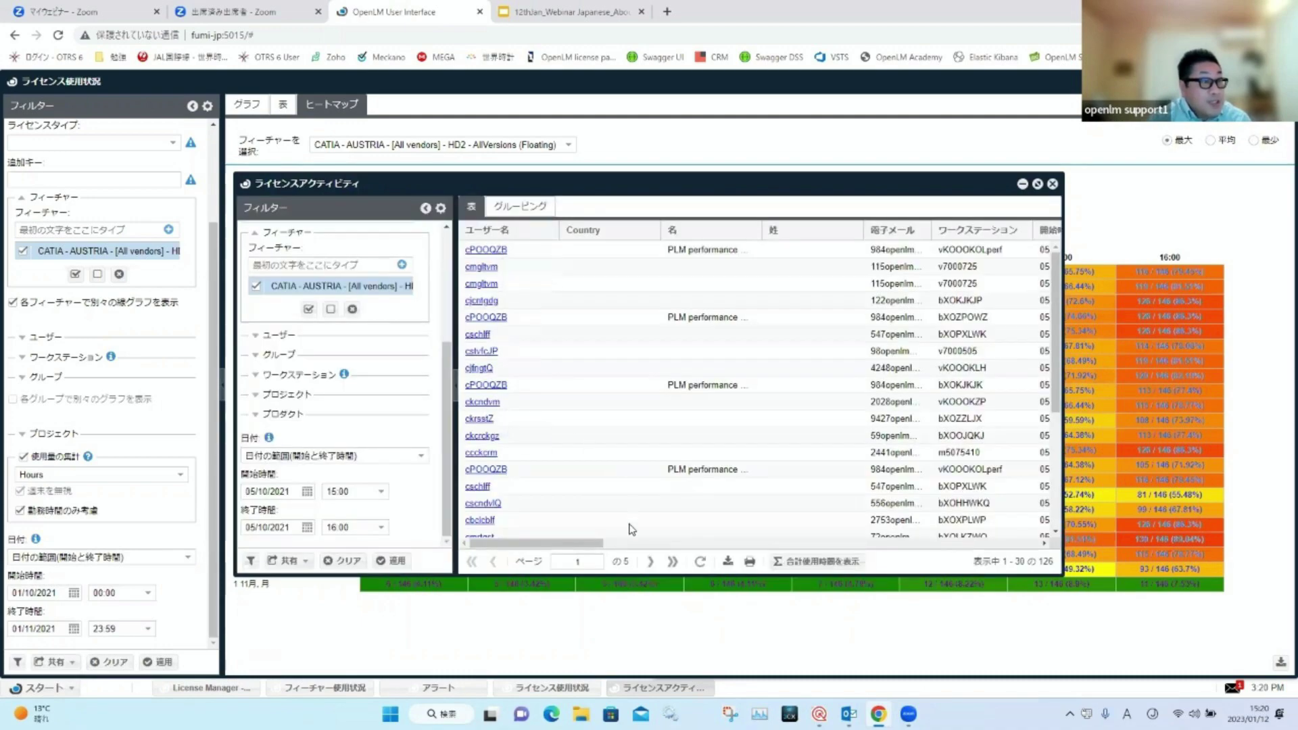
left_click_drag(593, 543, 473, 544)
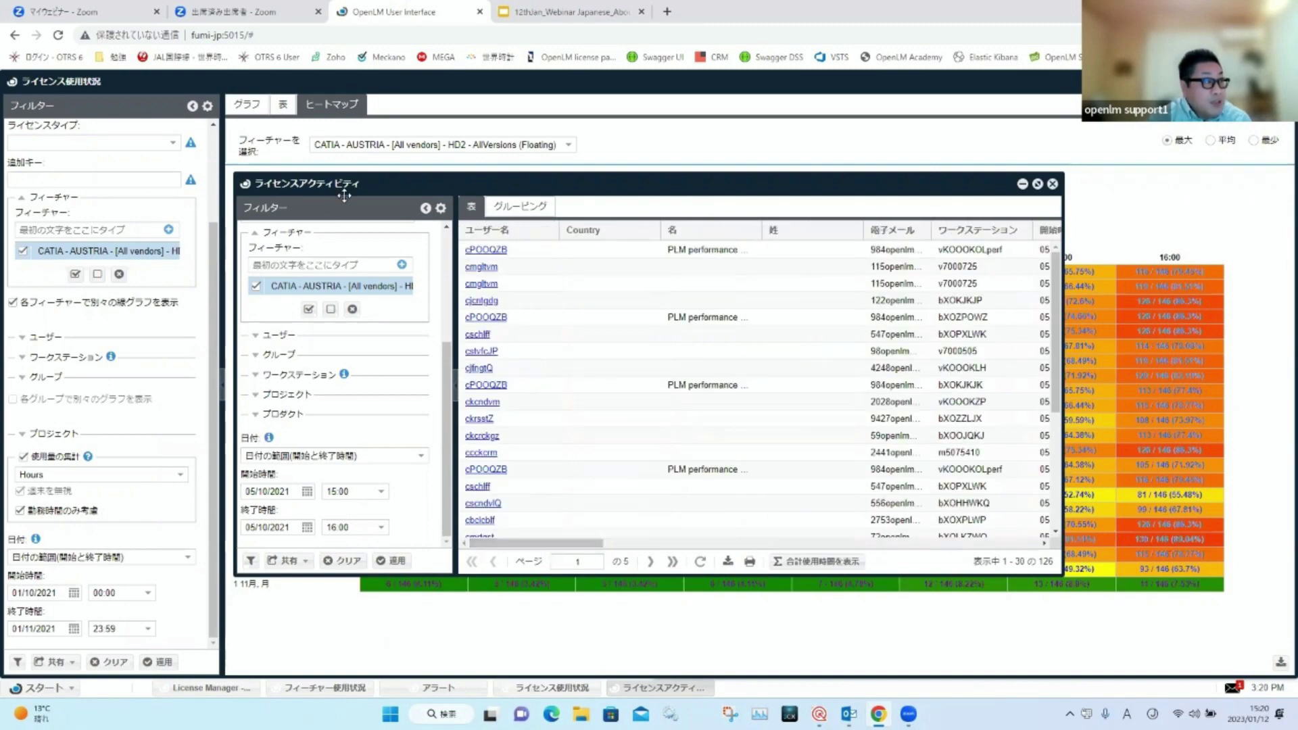
Step: Group the license activity (グルーピング) by user (ユーザー), followed by feature (フィーチャー), to compare usage hours
left_click(524, 206)
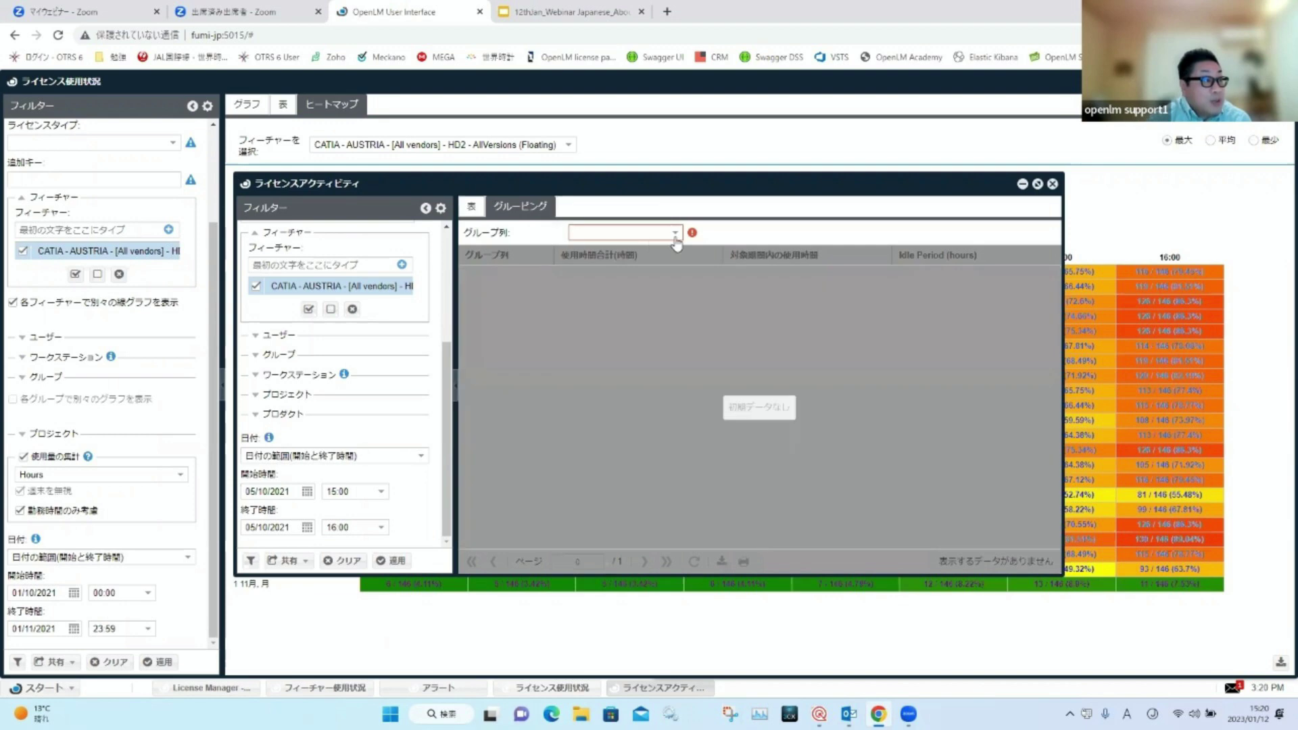
left_click(676, 234)
left_click(668, 250)
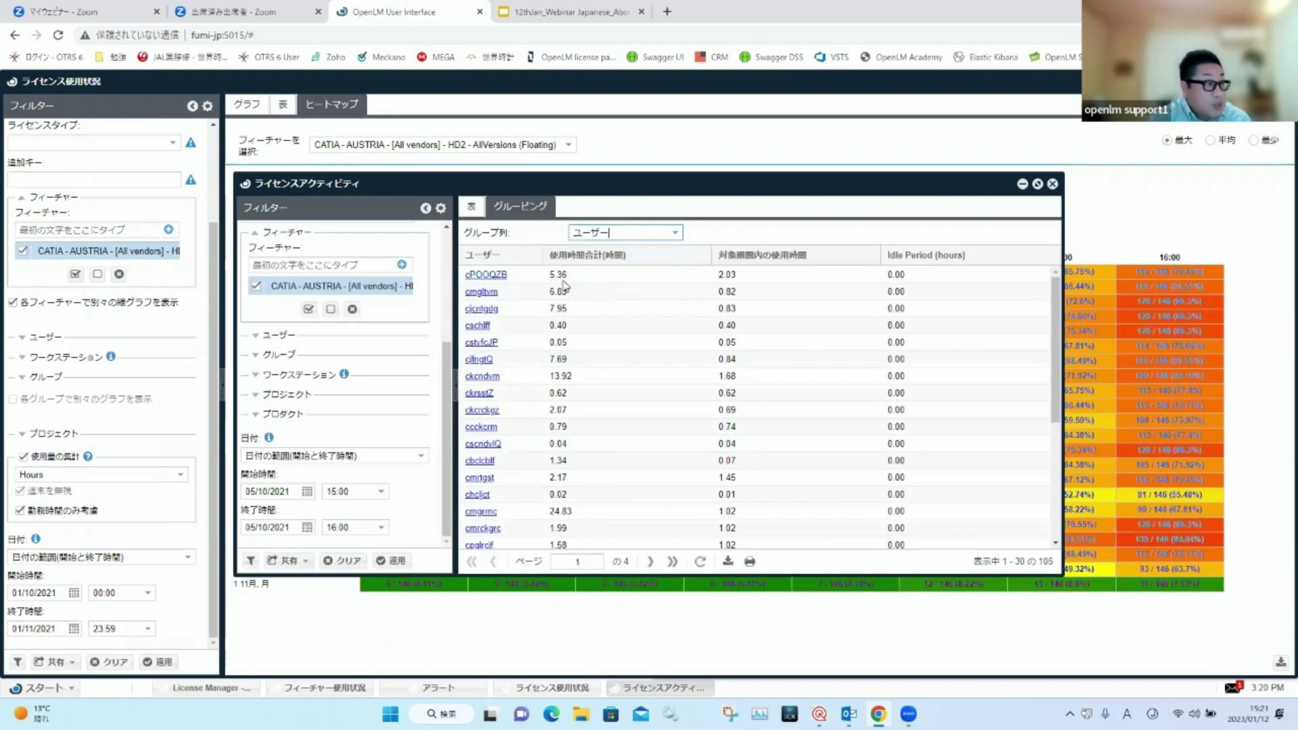
left_click(675, 233)
left_click(638, 266)
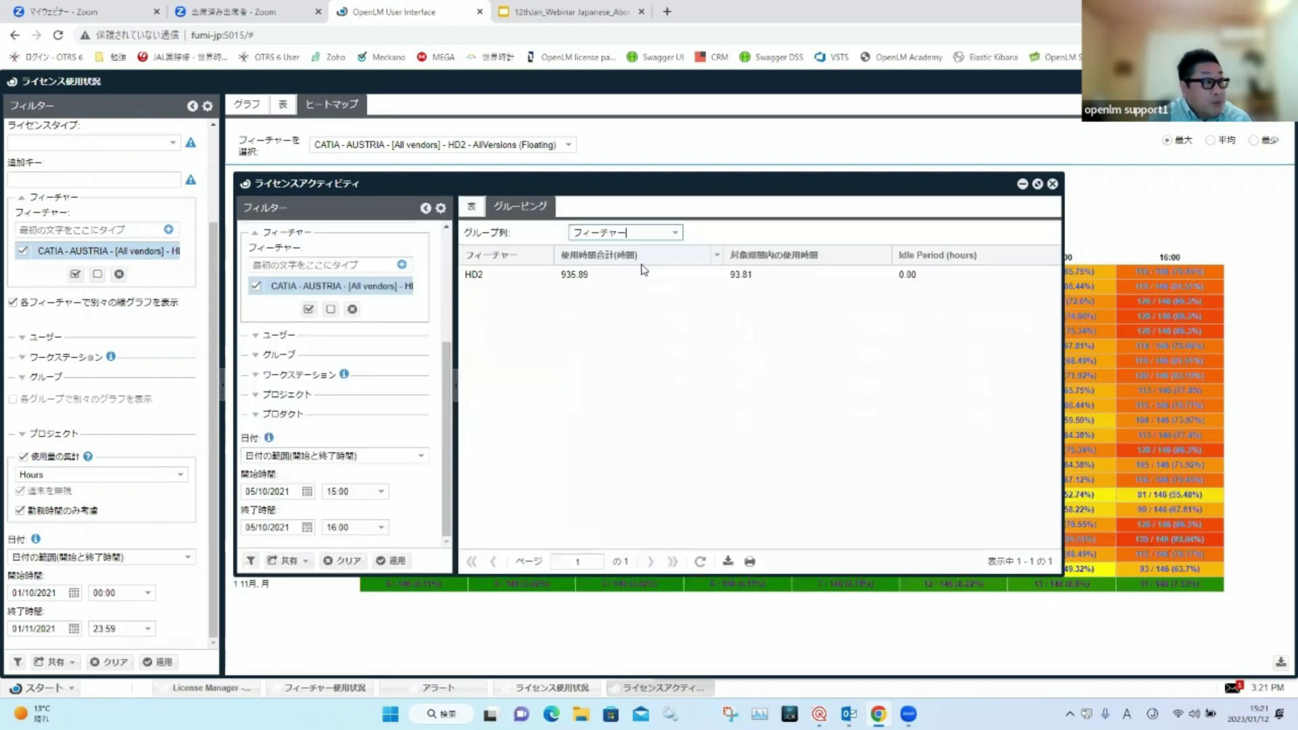
Step: Regroup the license activity by group (グループ), project (プロジェクト) and again feature (フィーチャー), and close the activity window
left_click(676, 234)
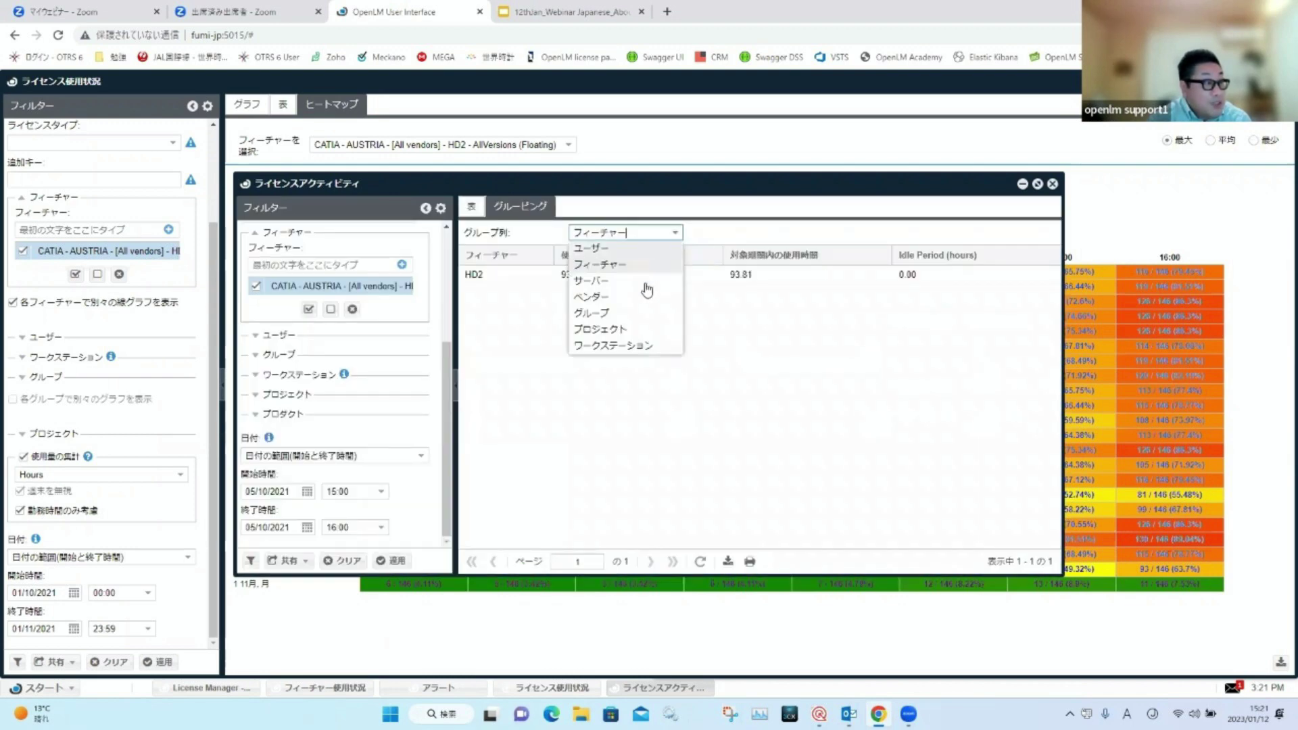
left_click(642, 312)
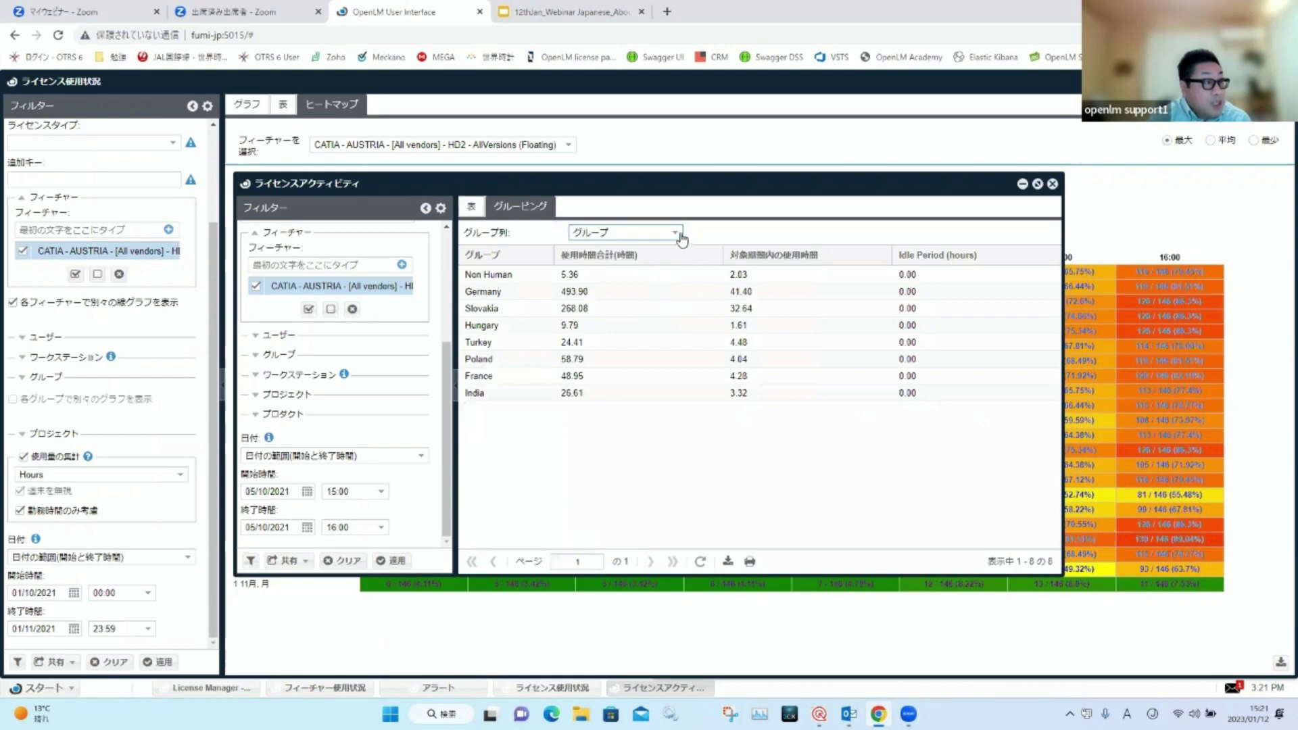
left_click(676, 233)
left_click(646, 335)
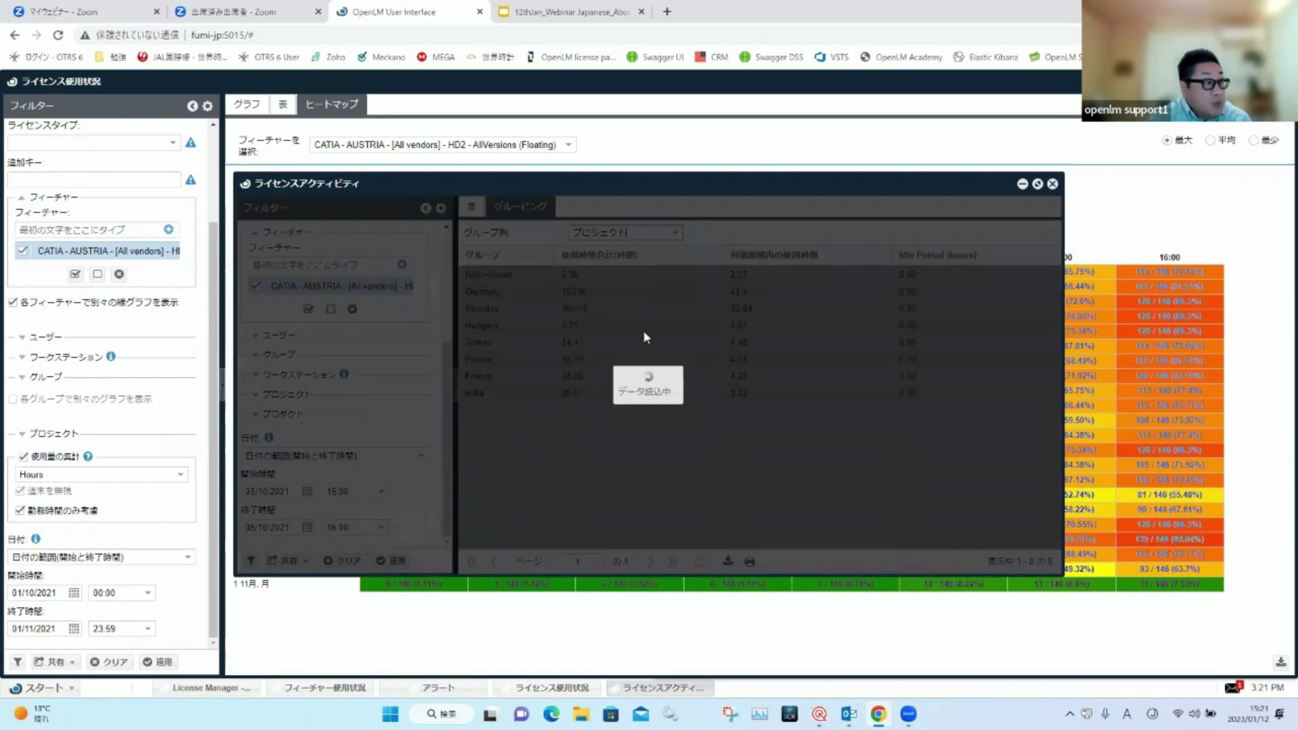
left_click(674, 244)
left_click(647, 267)
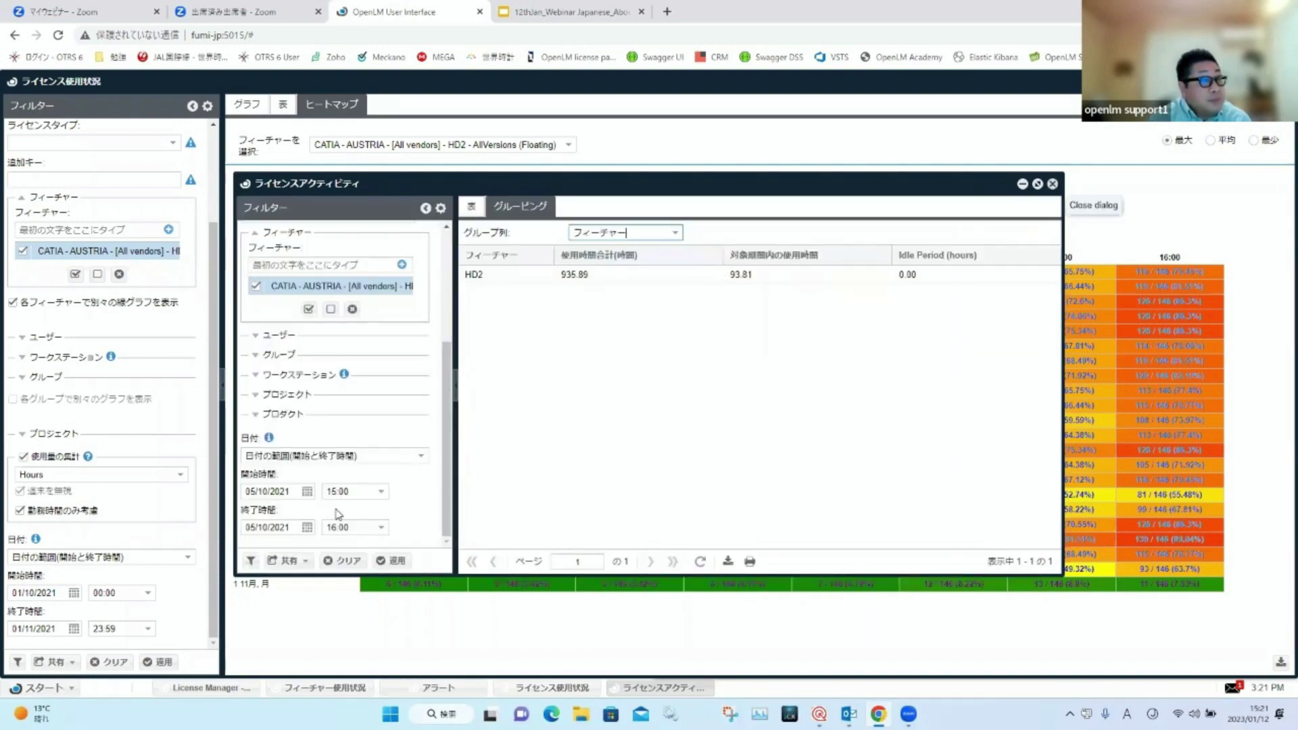
key("Escape")
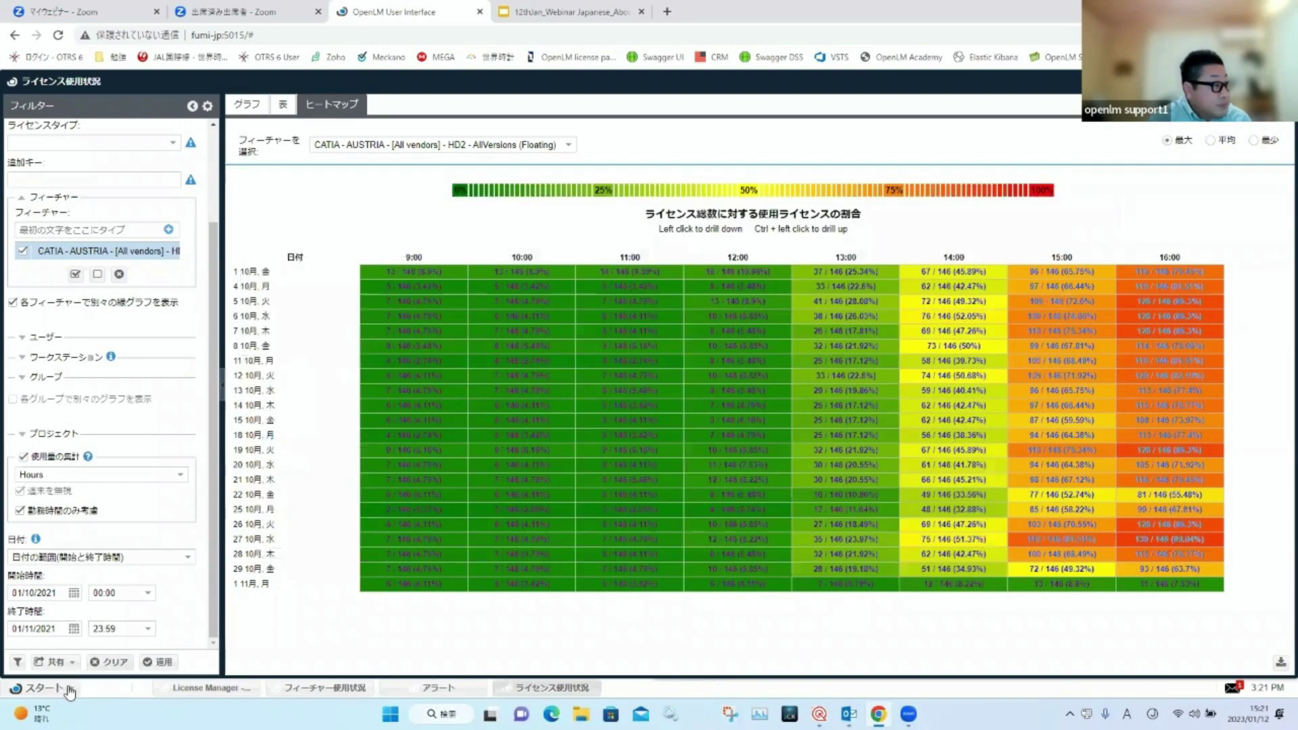
Step: View the License Allocations report (レポート), including its user, allocation start and allocation end columns
left_click(69, 689)
mouse_move(70, 578)
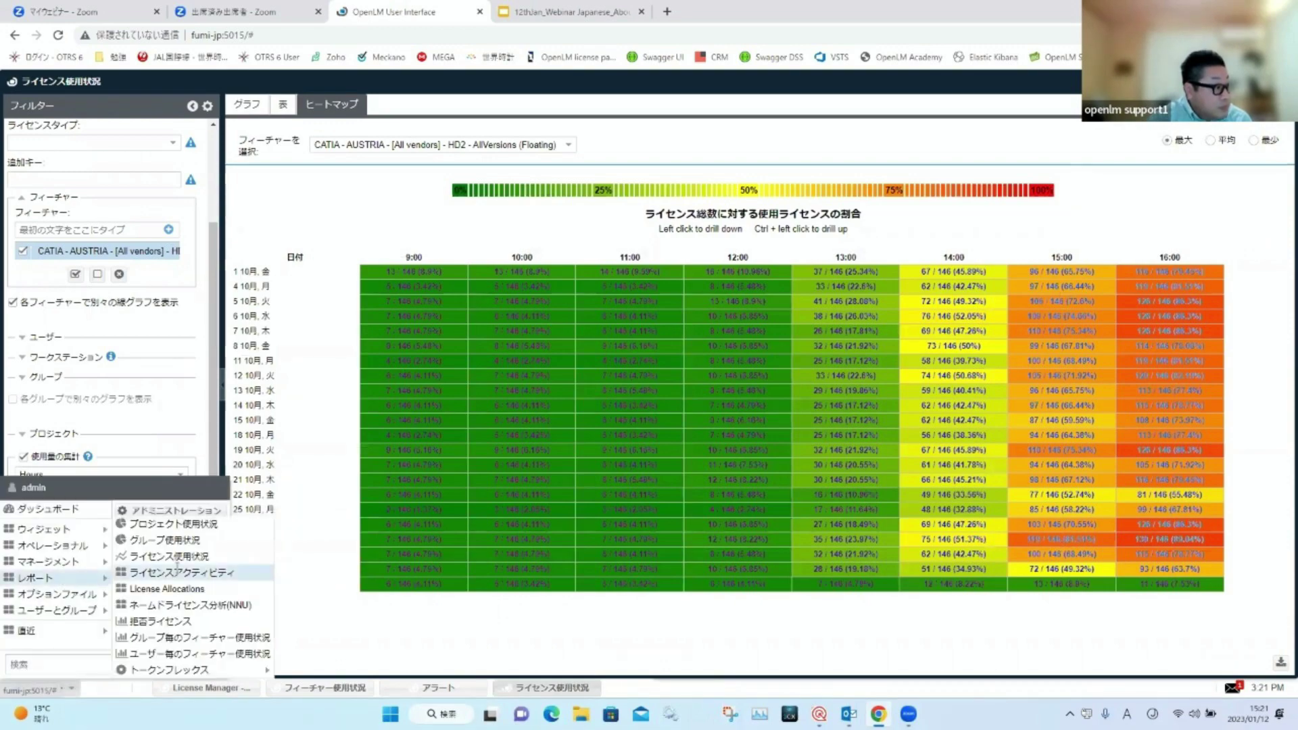
left_click(191, 588)
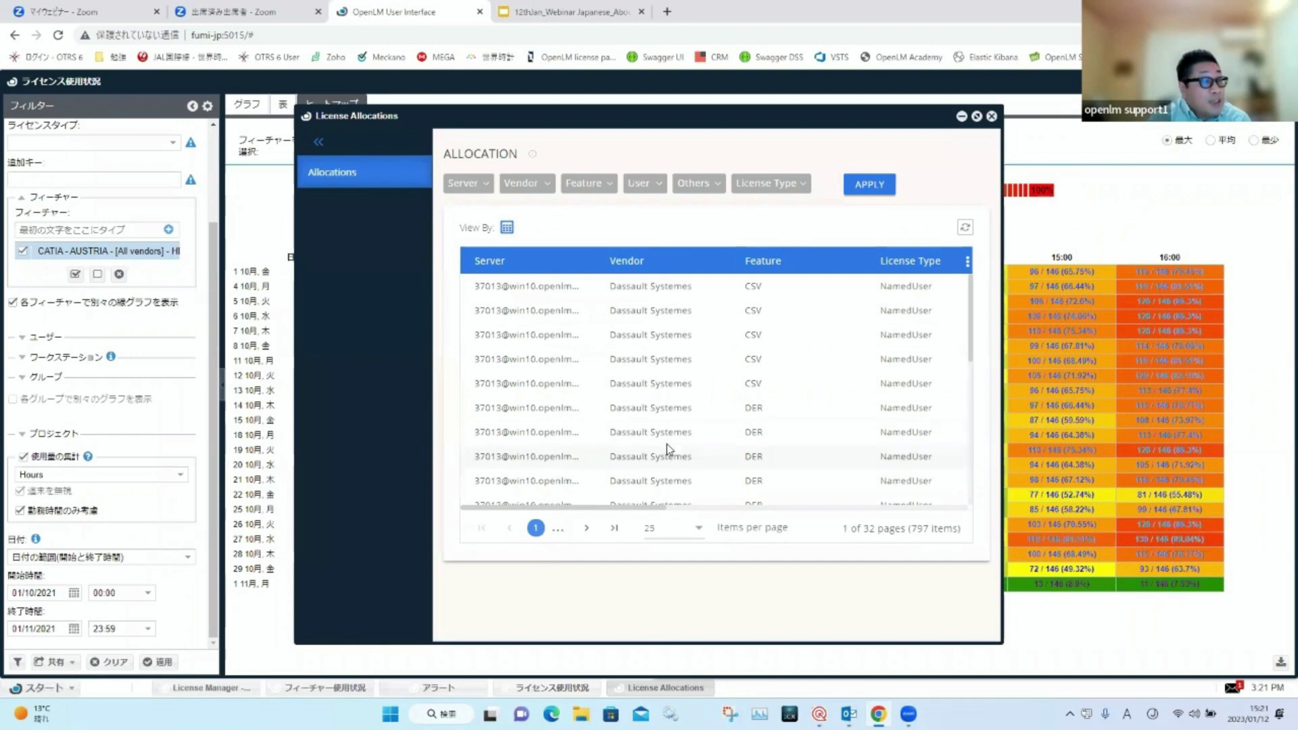
left_click_drag(636, 507, 603, 505)
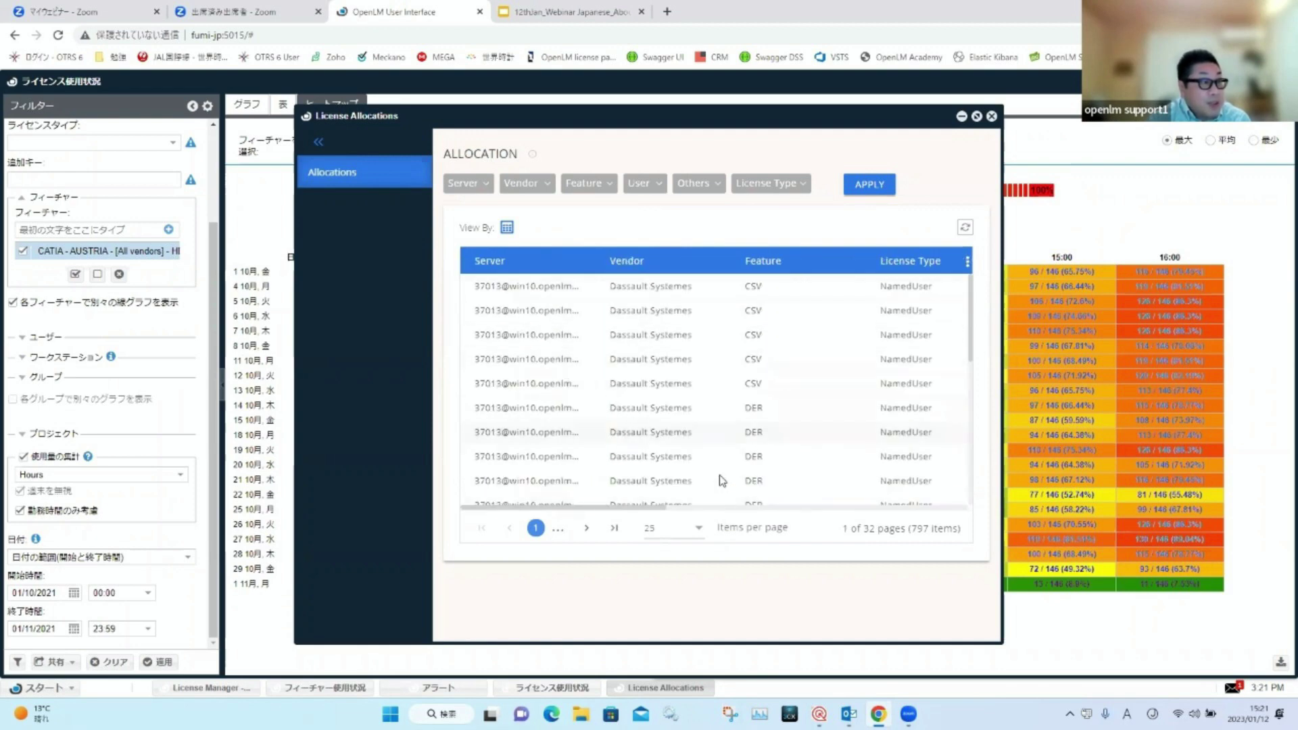
left_click_drag(650, 509, 826, 506)
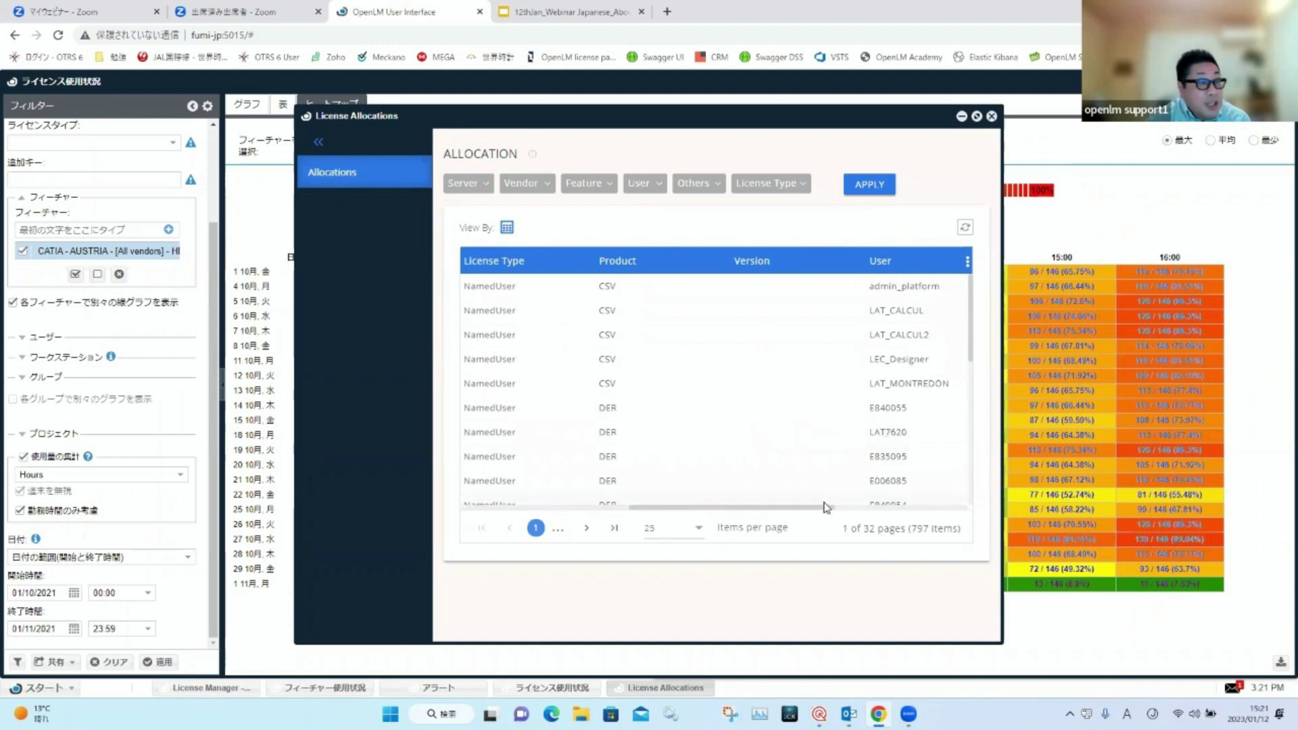
left_click(938, 510)
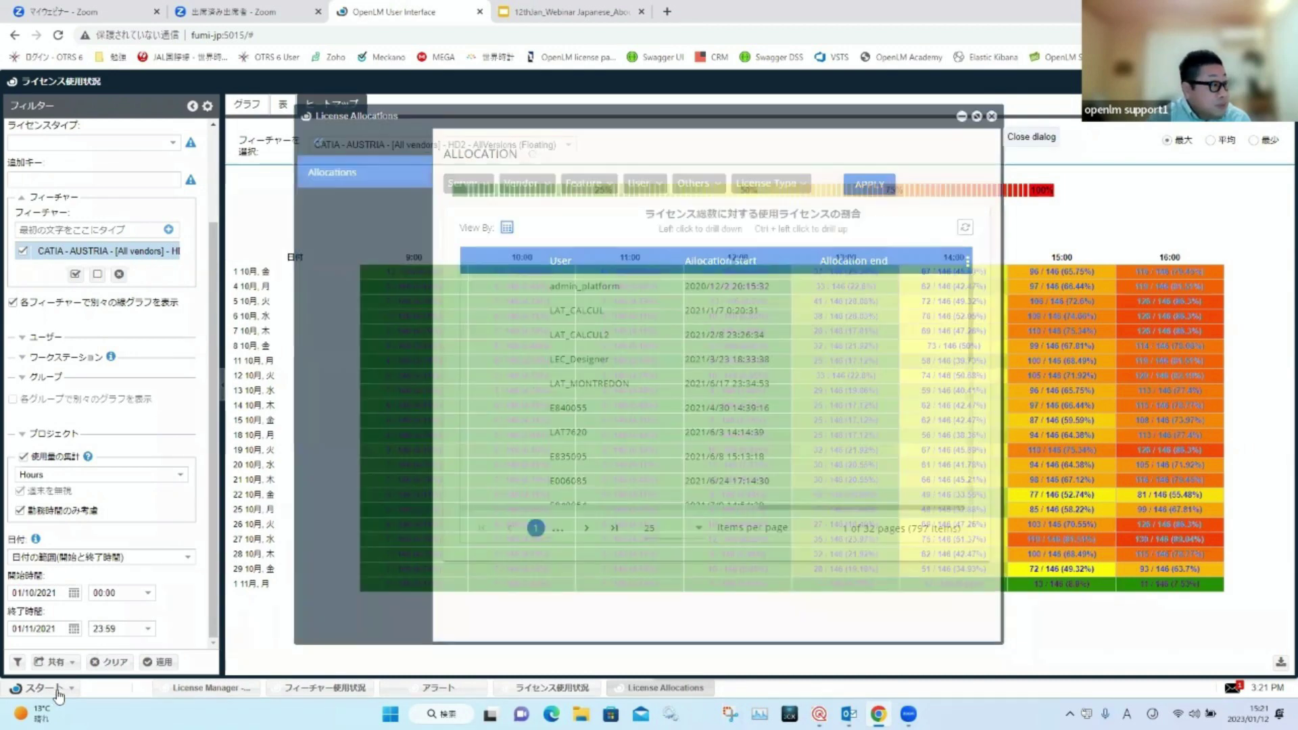
Step: Review the filter options of the named license analysis report (ネームドライセンス分析(NNU)) and close it
left_click(53, 693)
mouse_move(67, 583)
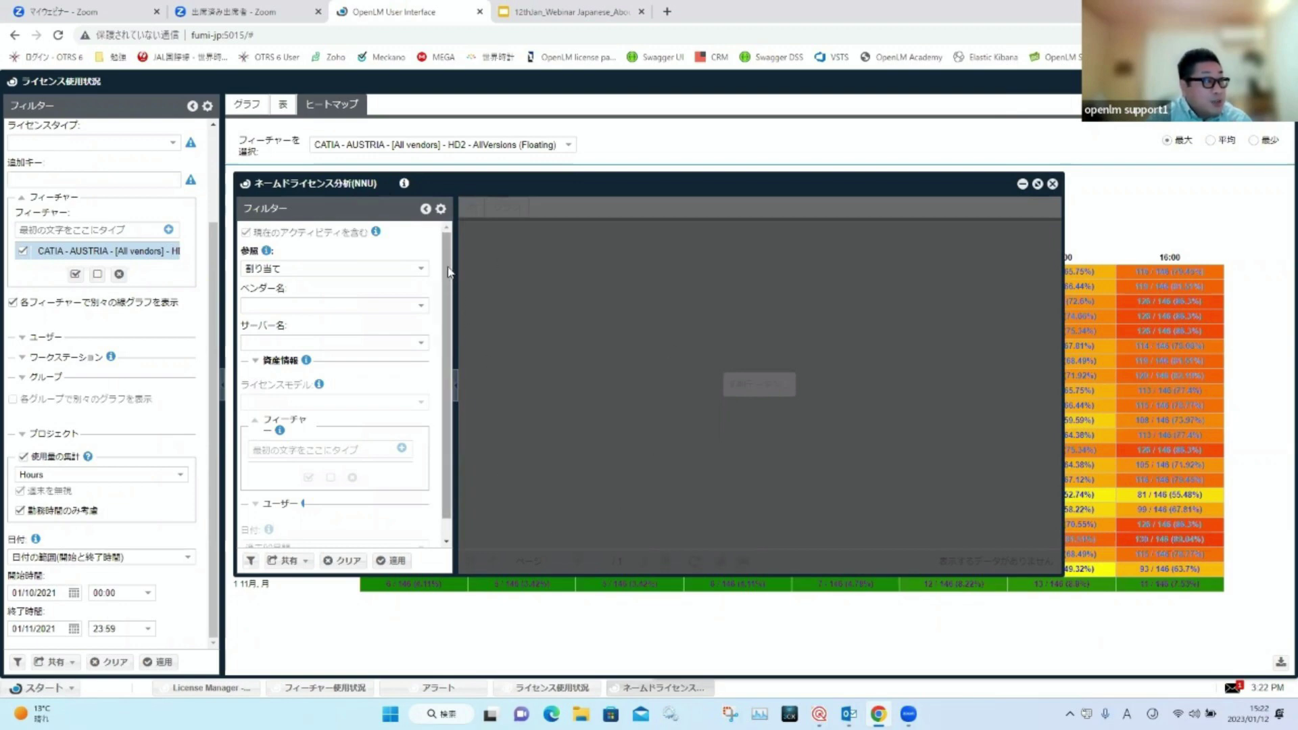
scroll(440, 390, "down", 1)
scroll(441, 253, "up", 1)
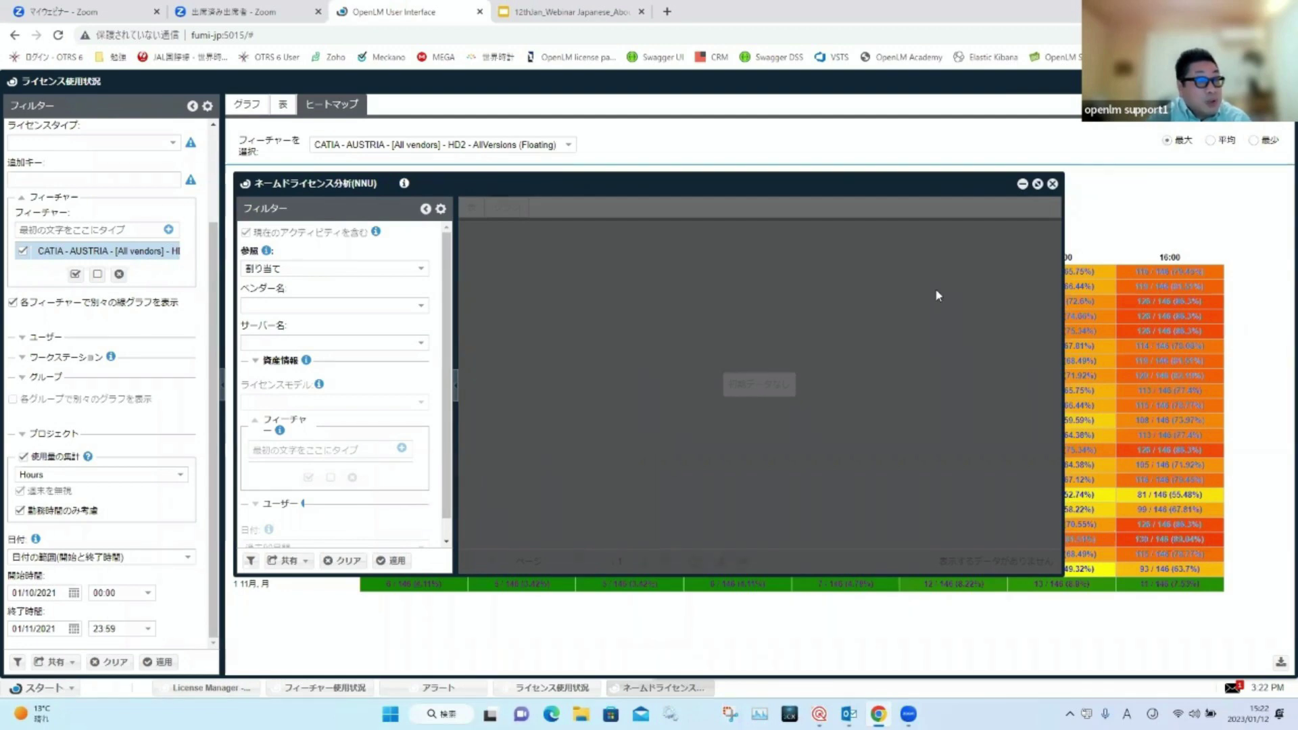
left_click(1053, 185)
Step: Chart license denials (拒否ライセンス) per user with the saved "demo" filter for KISTERS - PORTUGAL
left_click(70, 690)
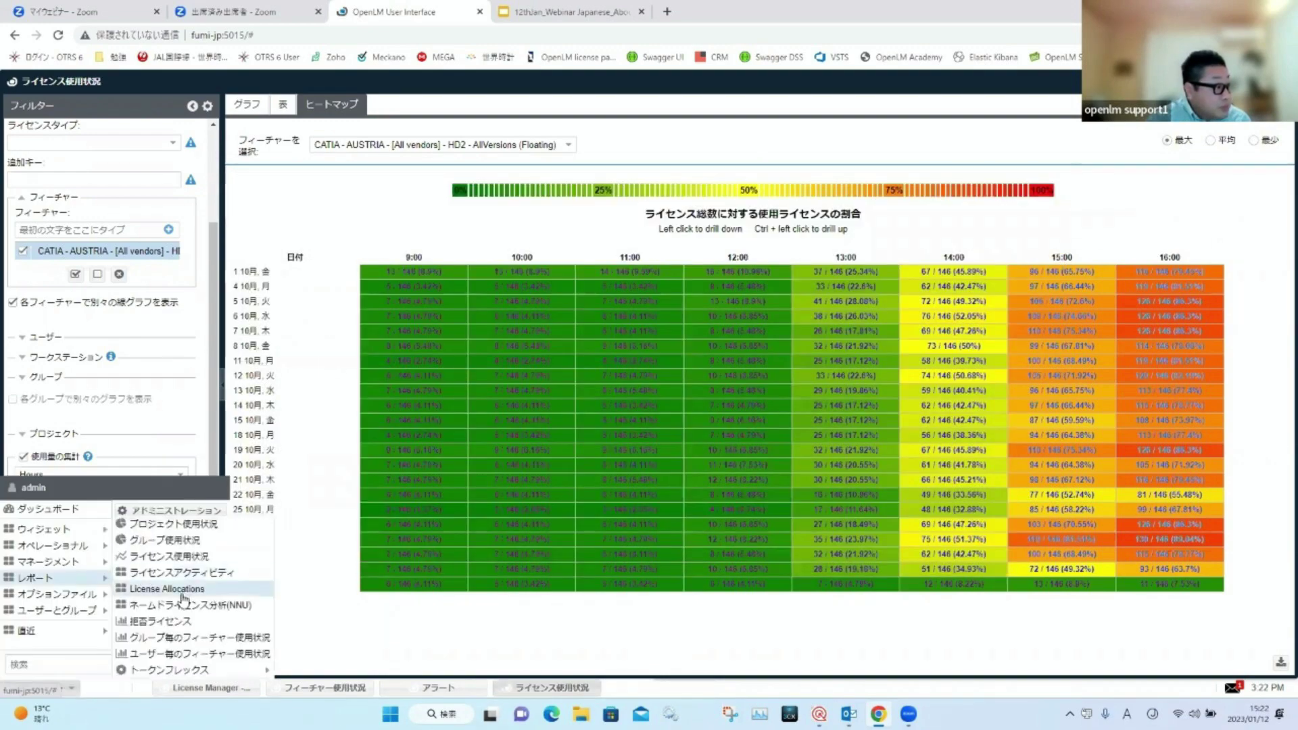
left_click(202, 621)
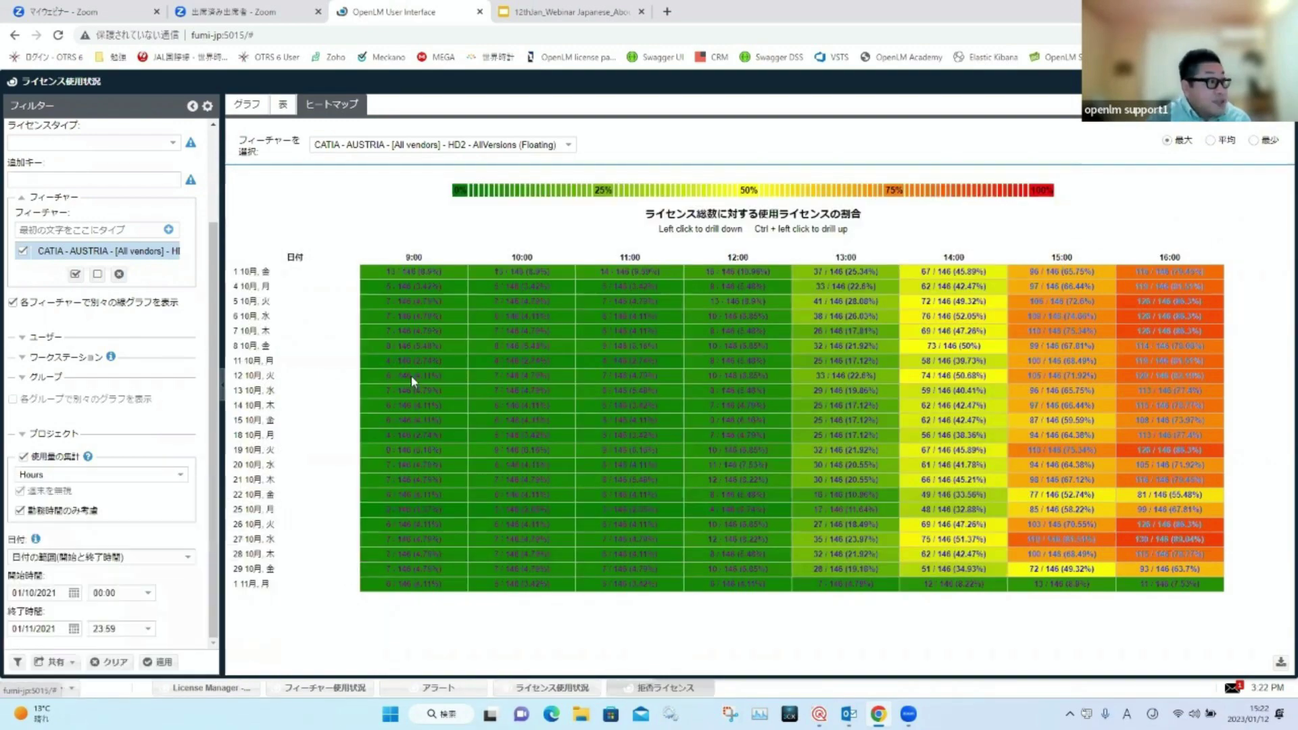
left_click_drag(450, 254, 449, 350)
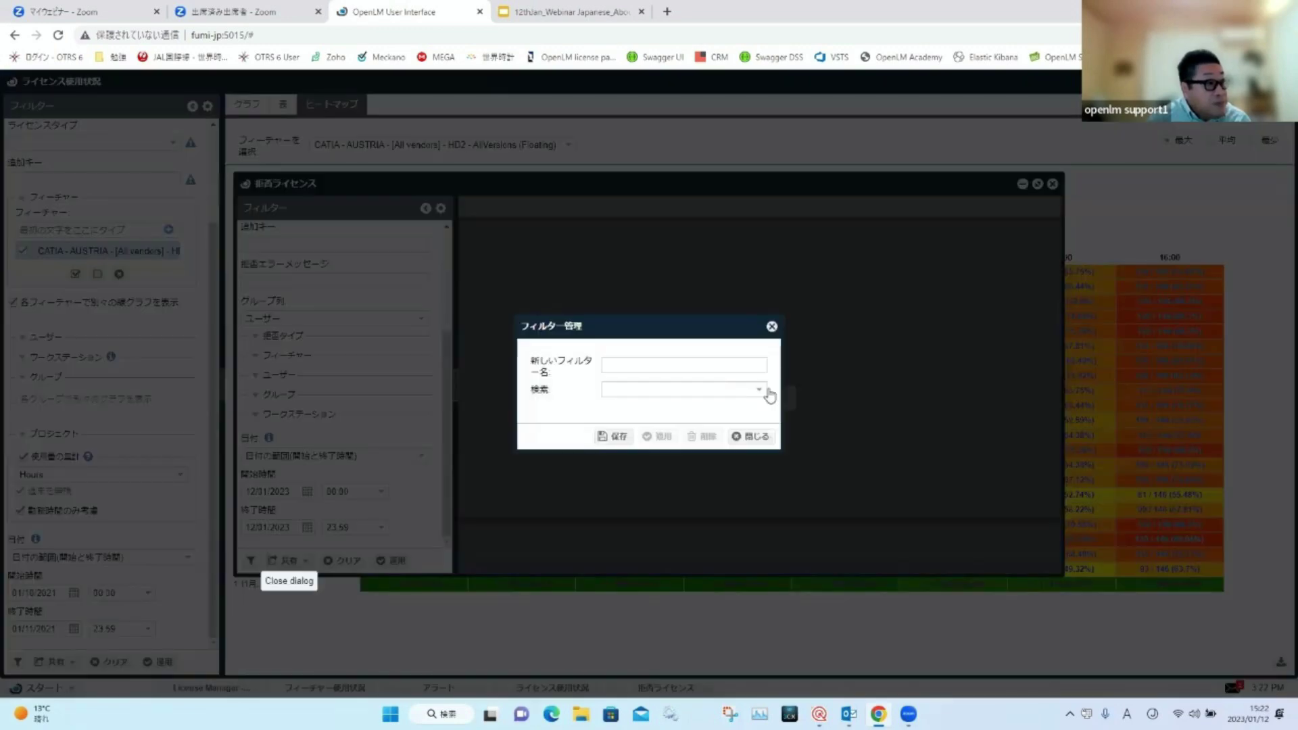
left_click(759, 389)
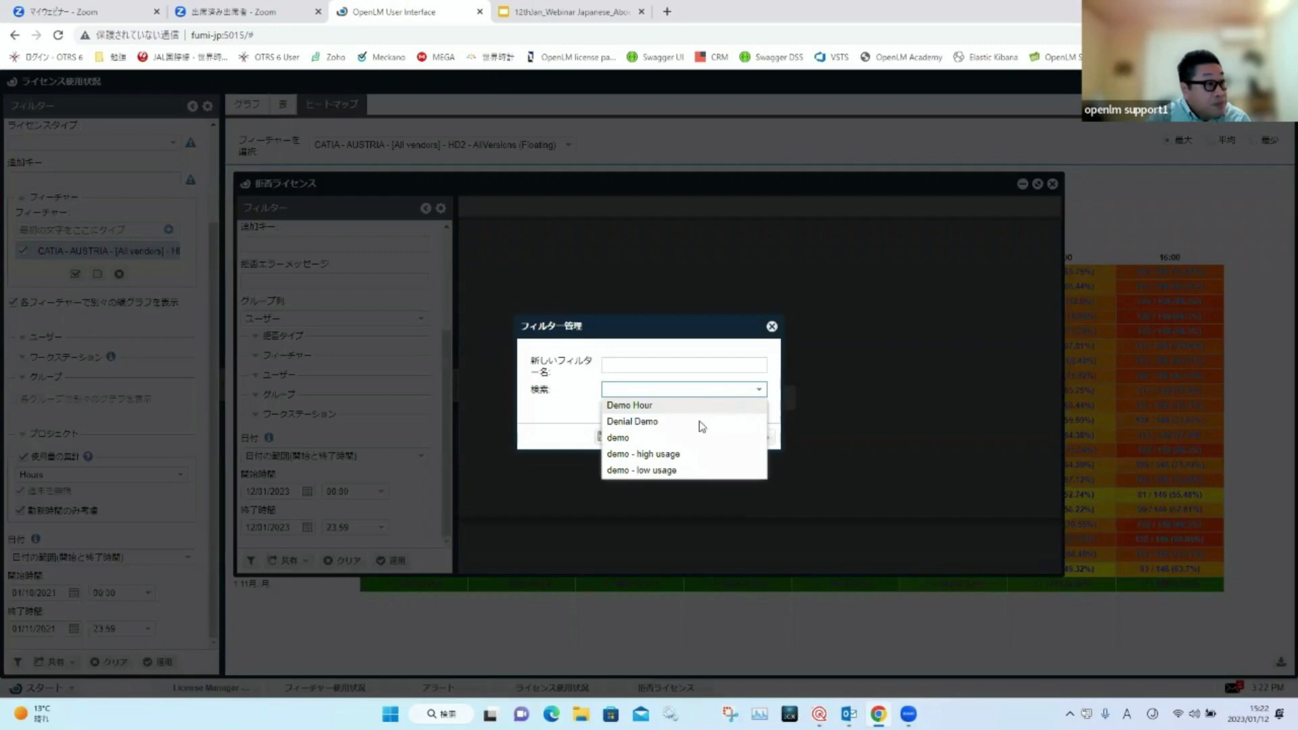
left_click(696, 438)
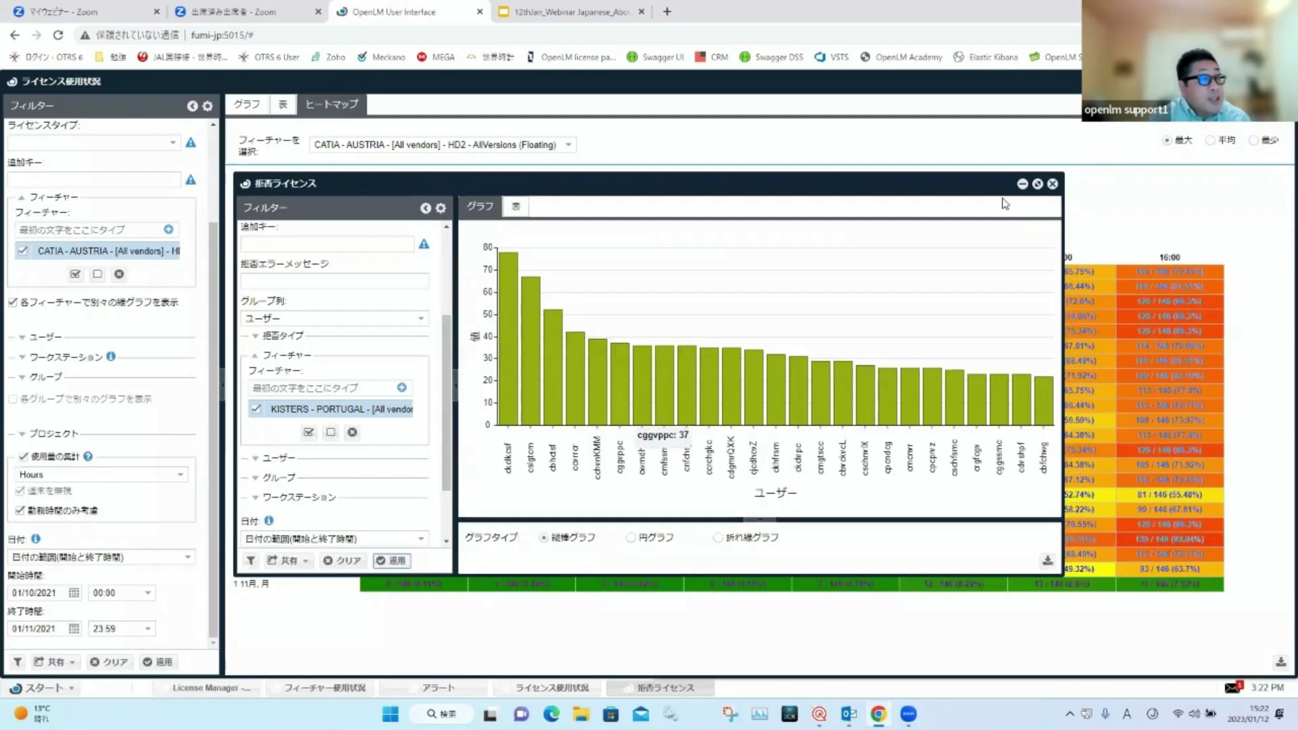
Step: Regroup the license denials chart by hour of the day (時間(1日の))
left_click_drag(955, 183, 960, 185)
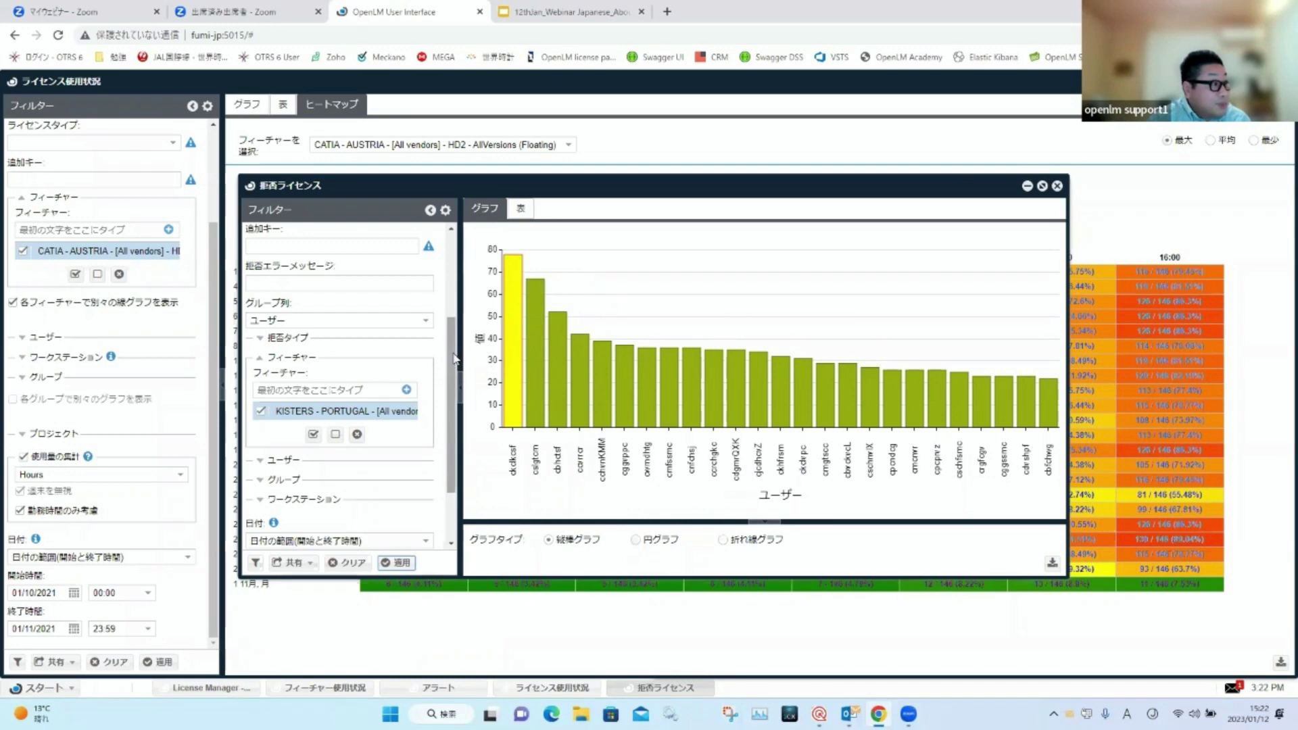
mouse_move(452, 357)
left_mouse_down()
mouse_move(452, 394)
mouse_move(452, 269)
mouse_move(451, 333)
left_mouse_up()
left_click(424, 363)
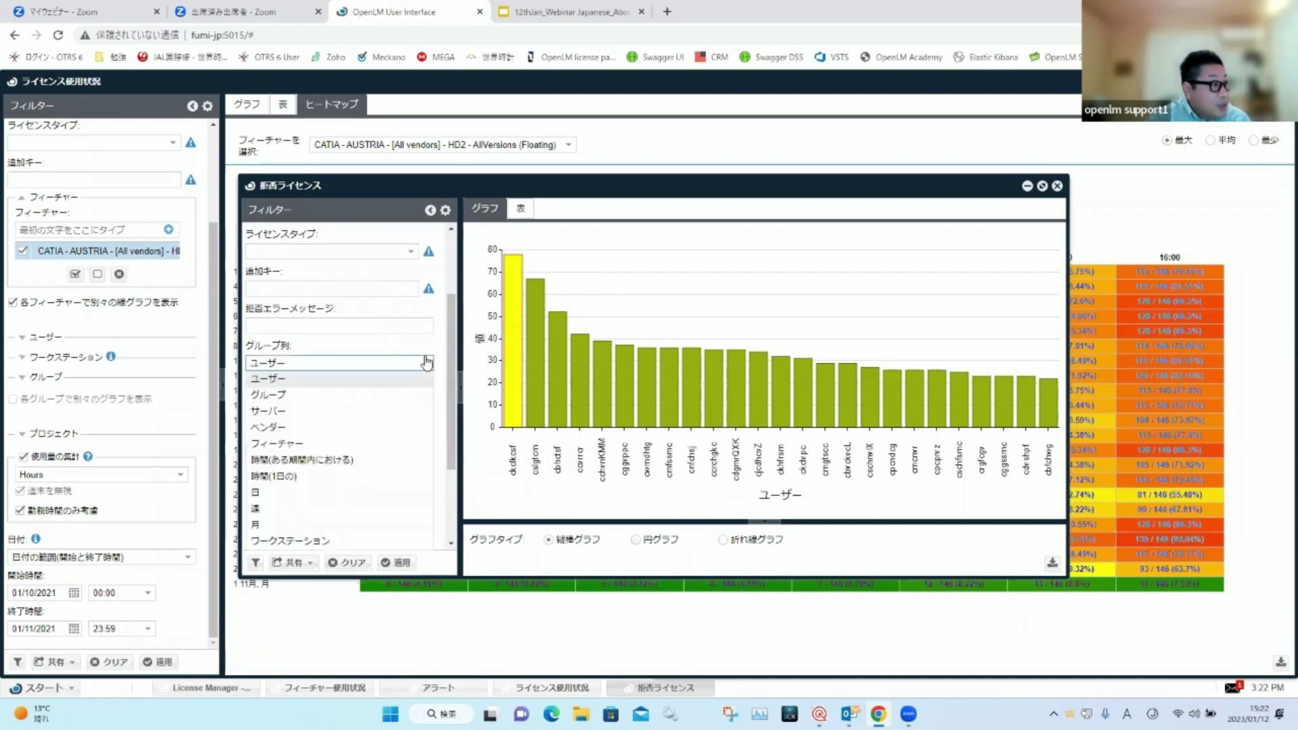
left_click(357, 476)
left_click(400, 561)
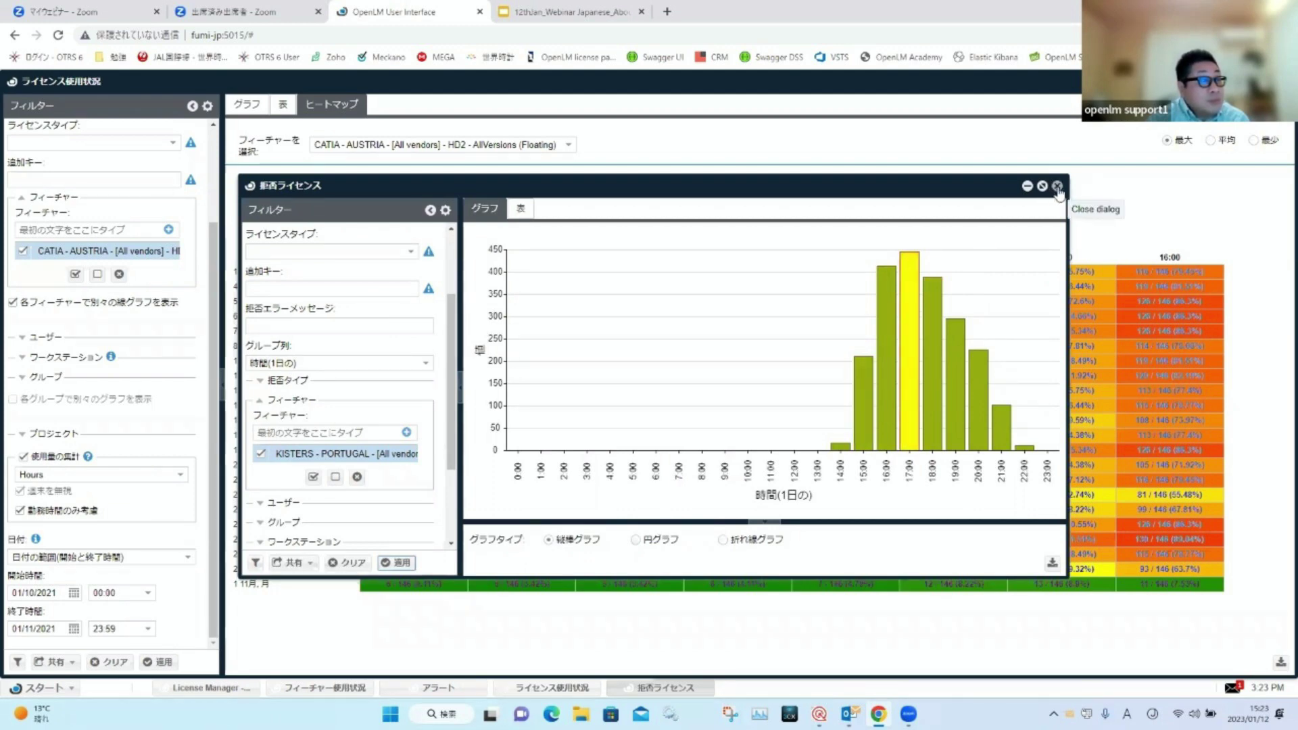
Step: Chart feature usage per group (グループ毎のフィーチャー使用状況) with the saved "demo" filter and examine the OpenLM_Everyone share of the middle bar
left_click(70, 689)
mouse_move(108, 578)
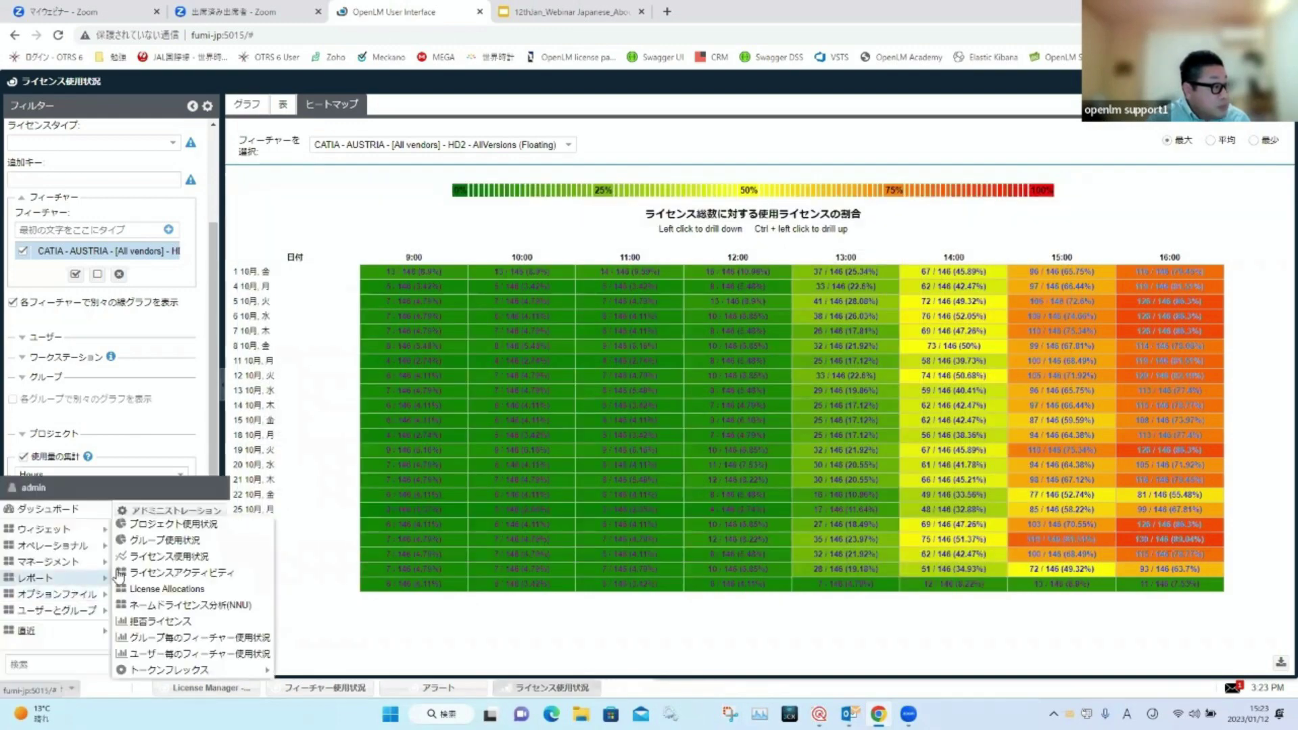
left_click(200, 639)
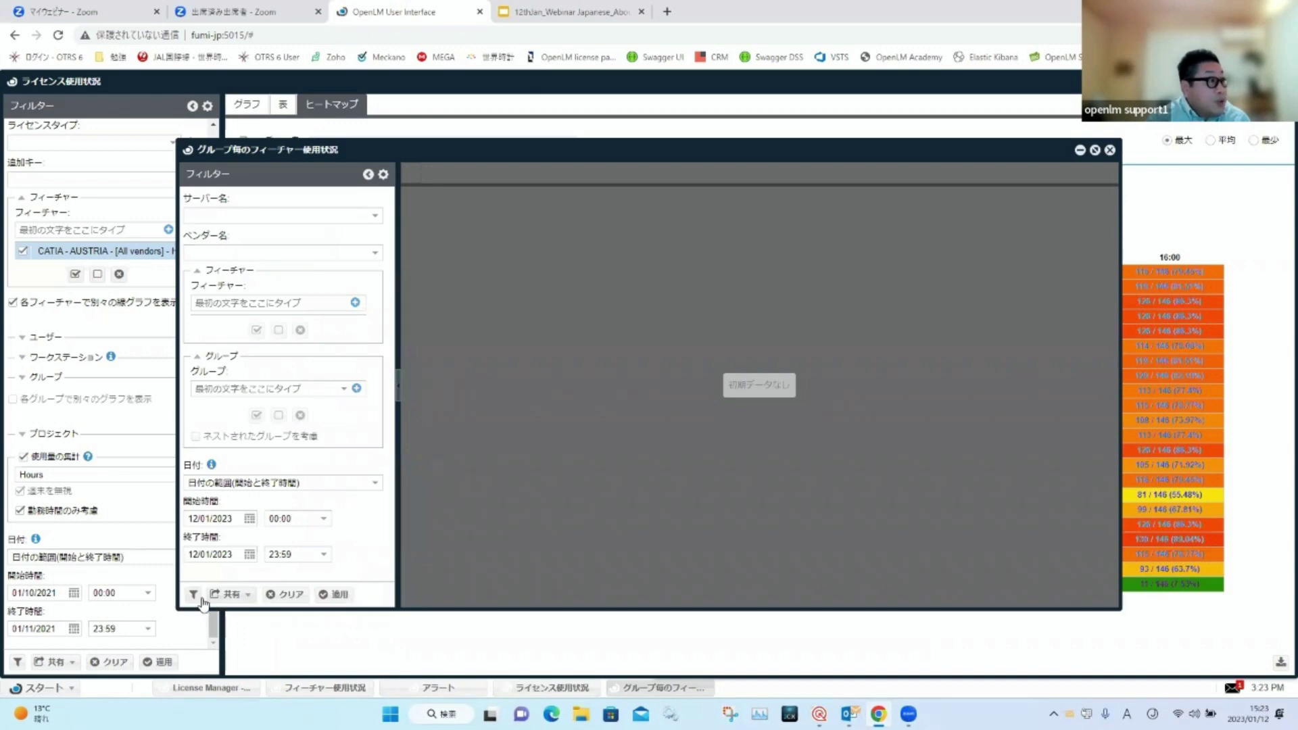
left_click(193, 595)
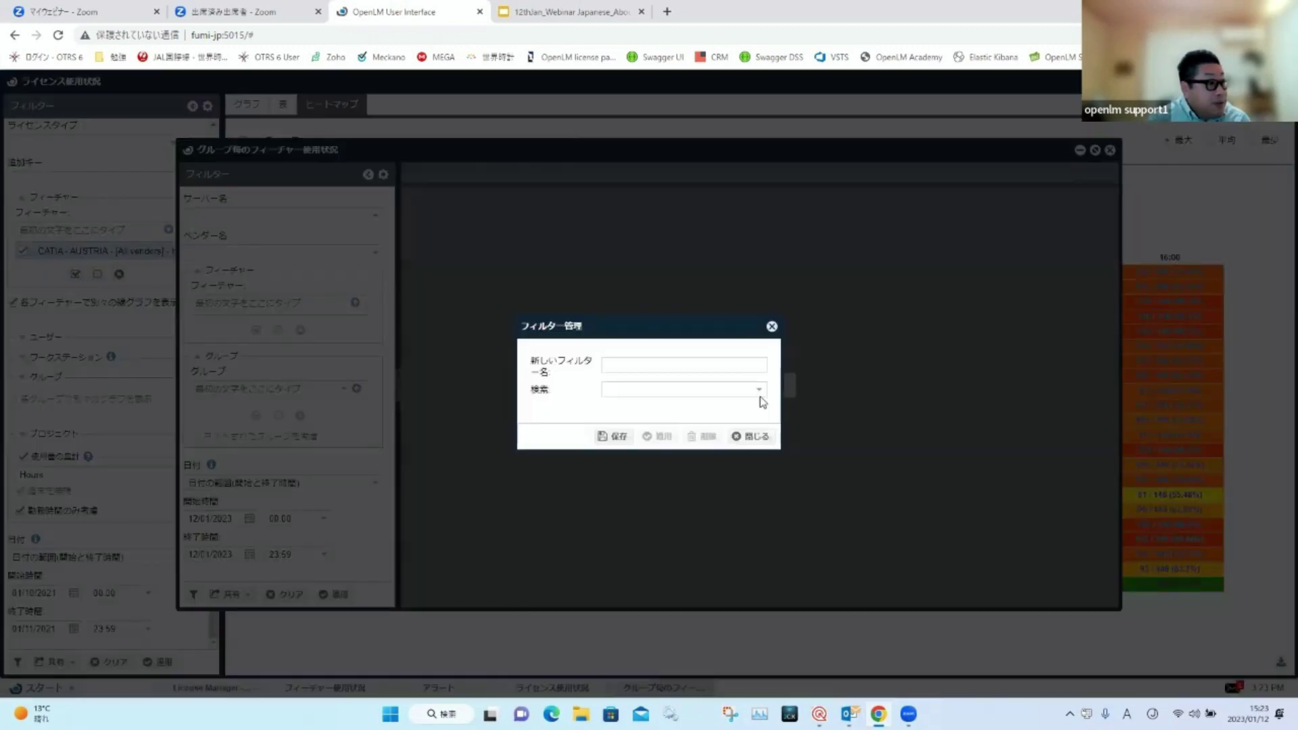
left_click(759, 390)
left_click(716, 408)
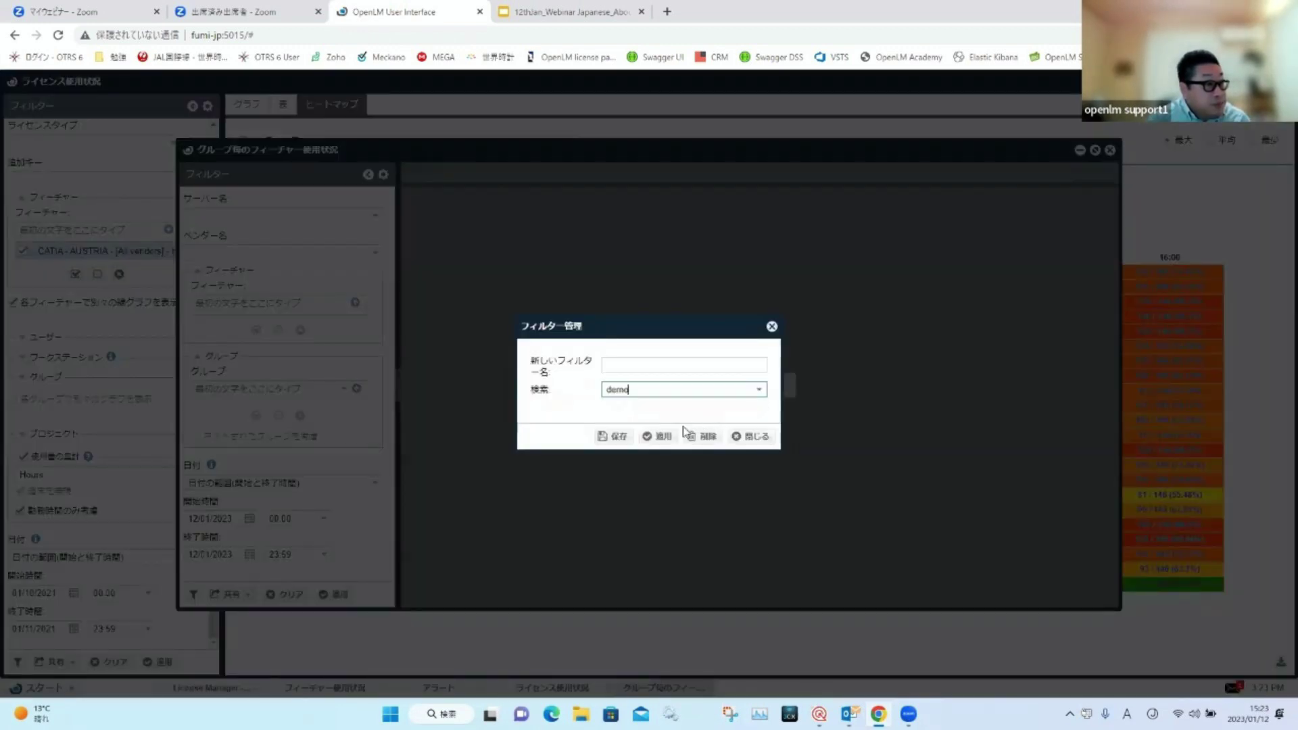
left_click(669, 437)
left_click(336, 594)
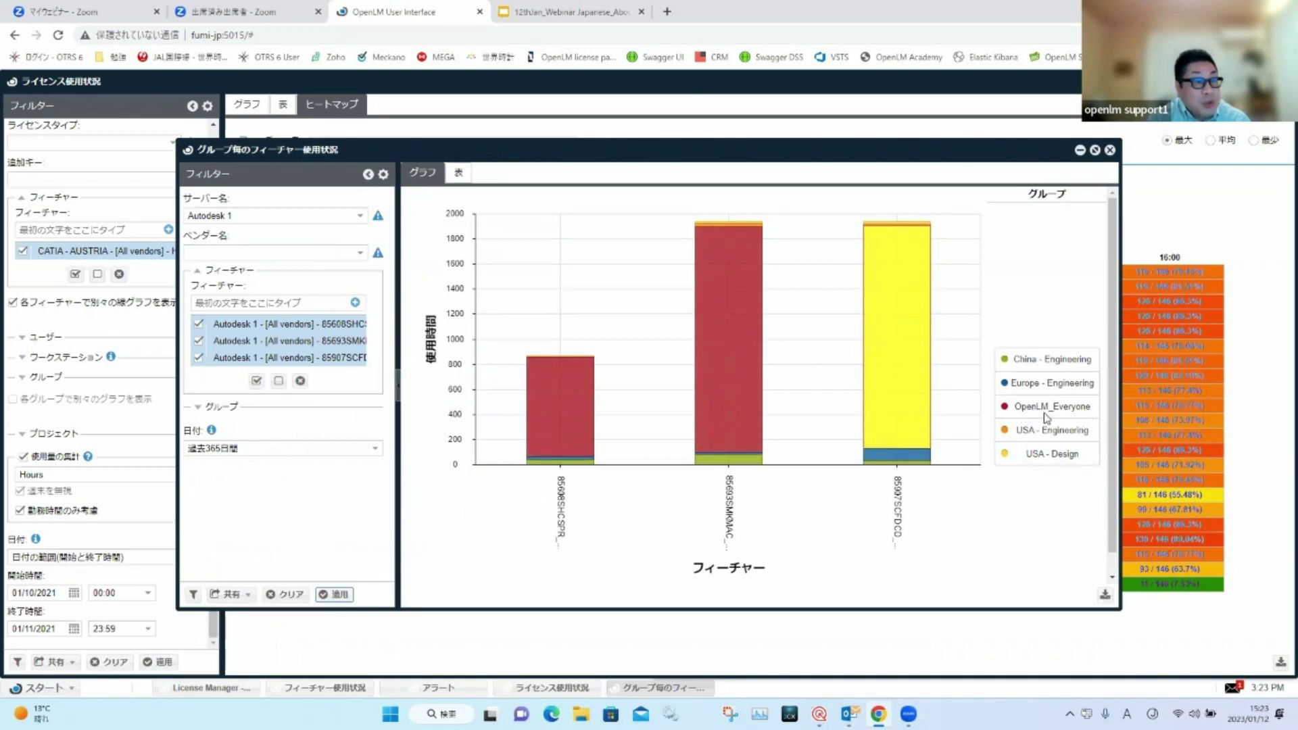
mouse_move(733, 238)
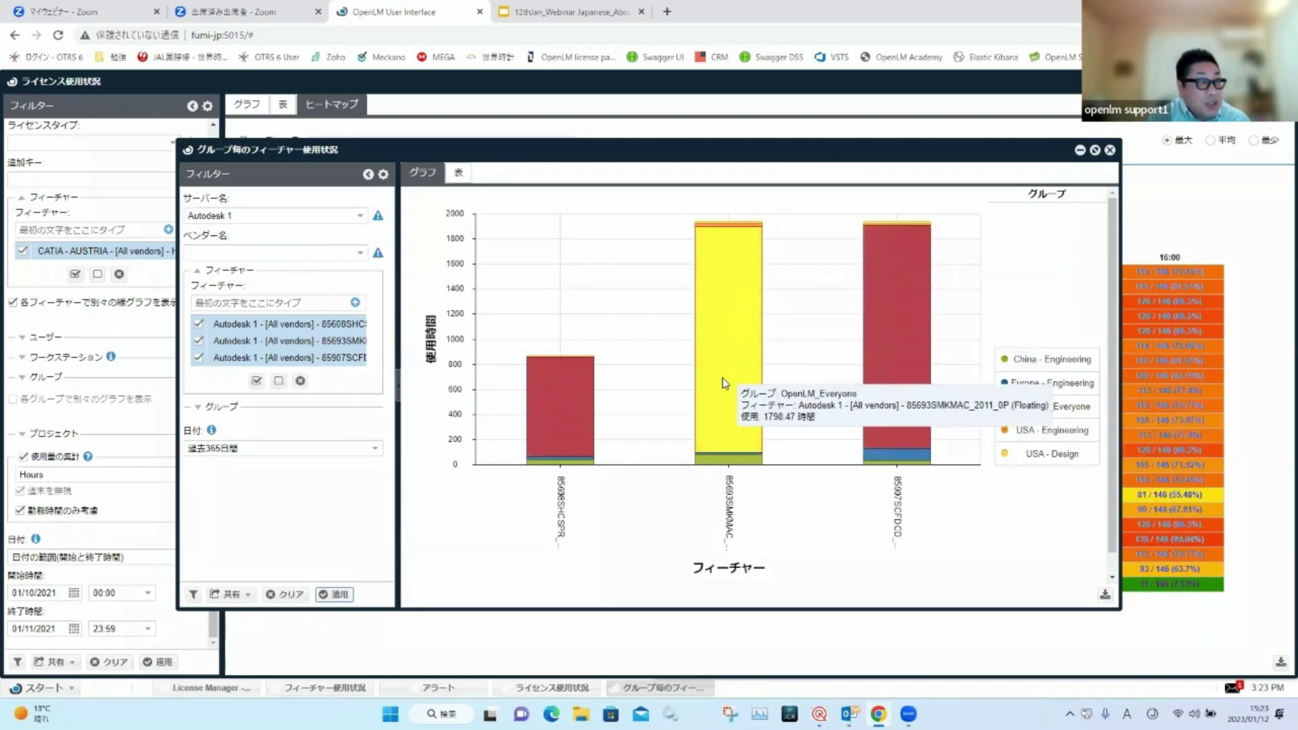
Step: Examine the remaining group shares in the middle and last bars of the feature usage per group chart and close the report
mouse_move(736, 465)
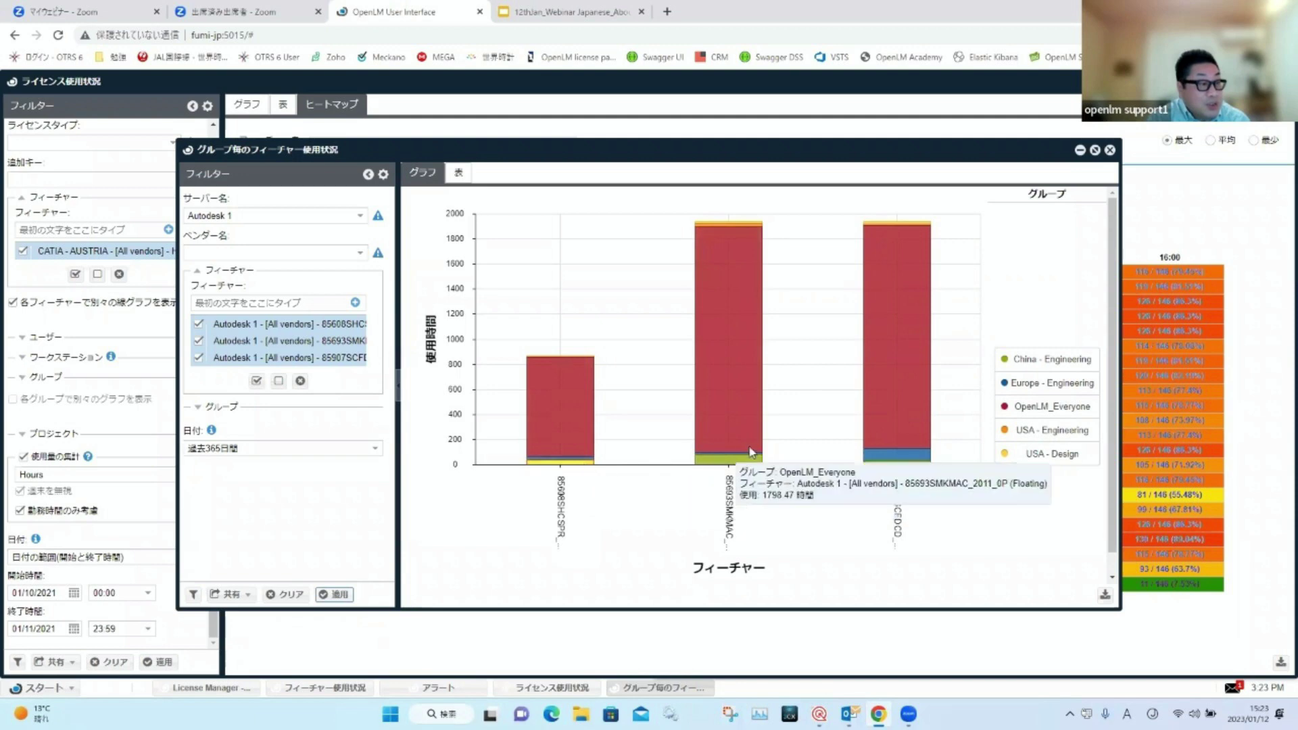
mouse_move(908, 468)
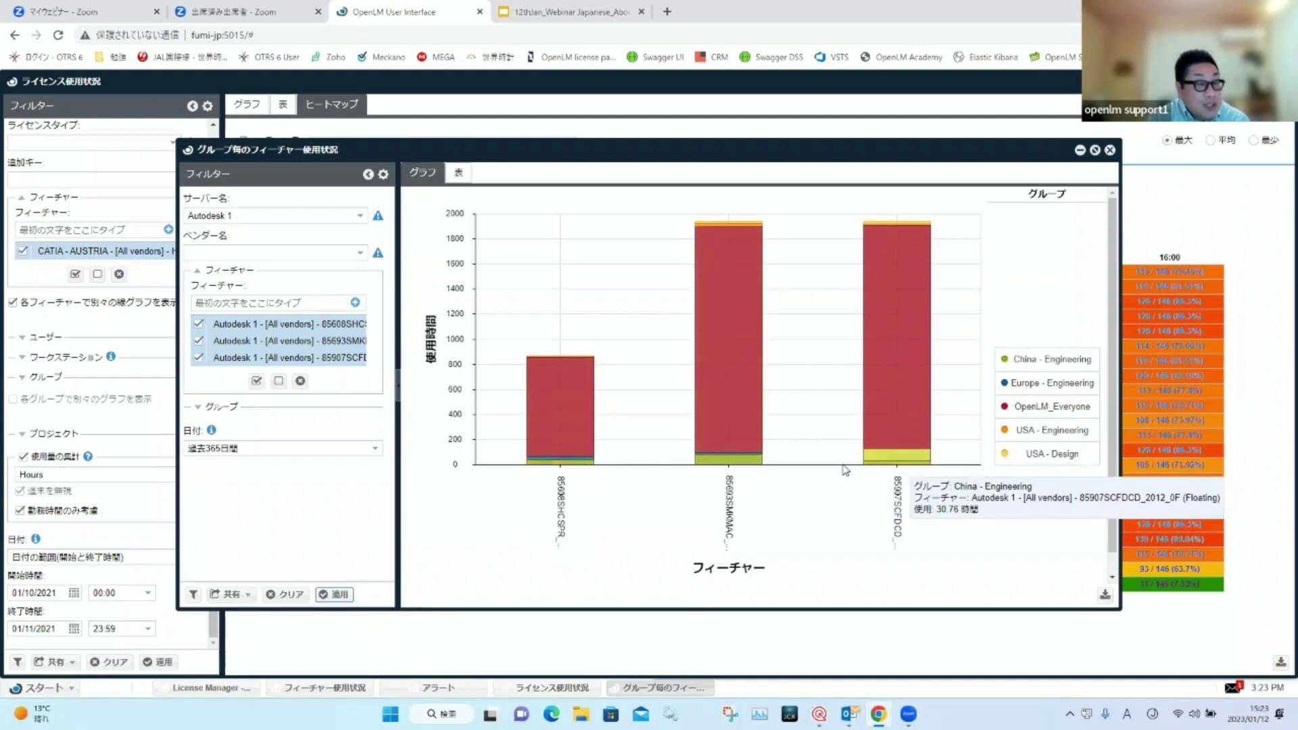
left_click(1109, 151)
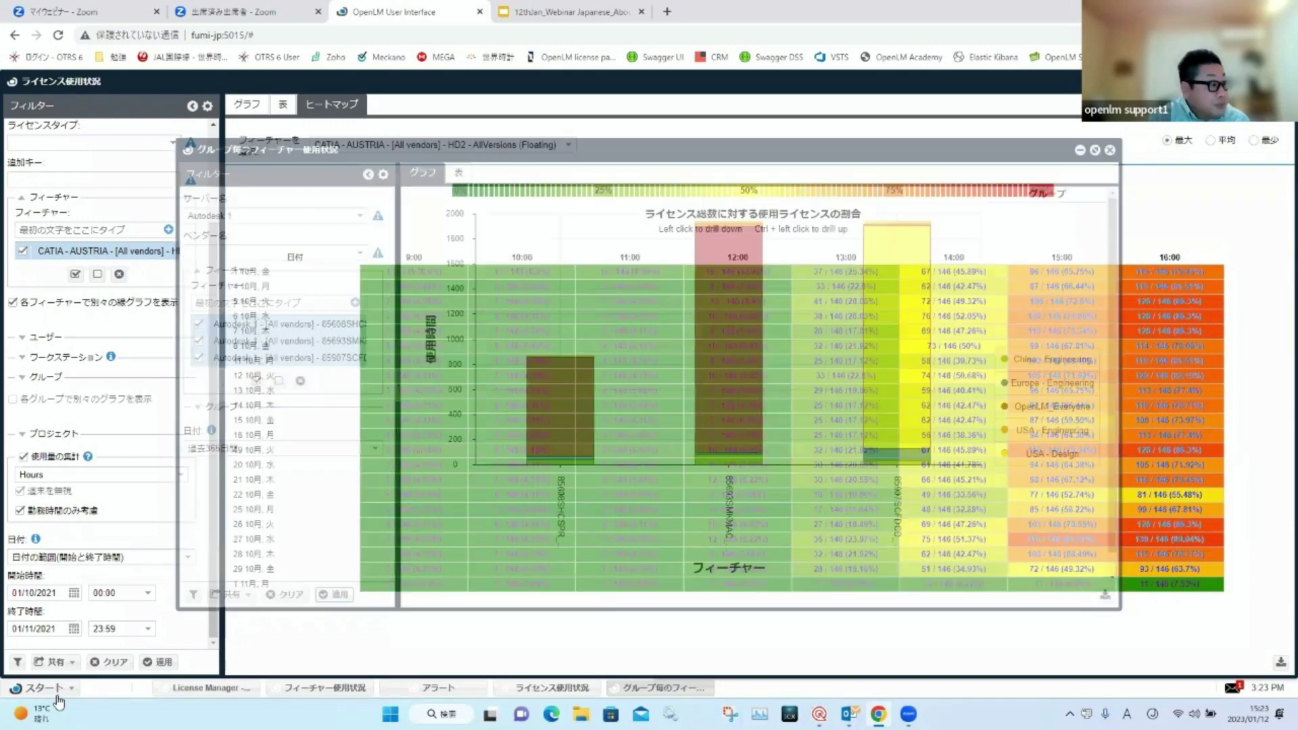
Step: Chart feature usage per user (ユーザー毎のフィーチャー使用状況) with the saved filter for CATIA - AMERICA, then close the report
left_click(59, 688)
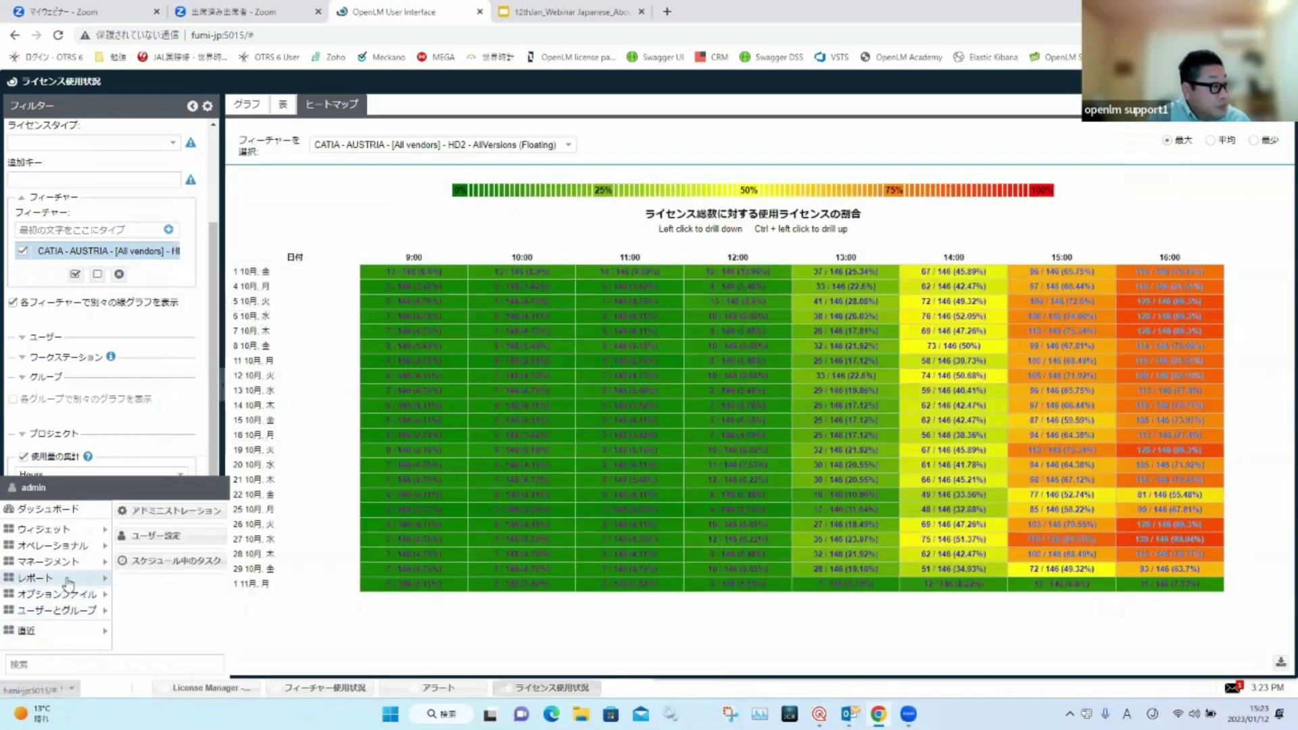
mouse_move(100, 585)
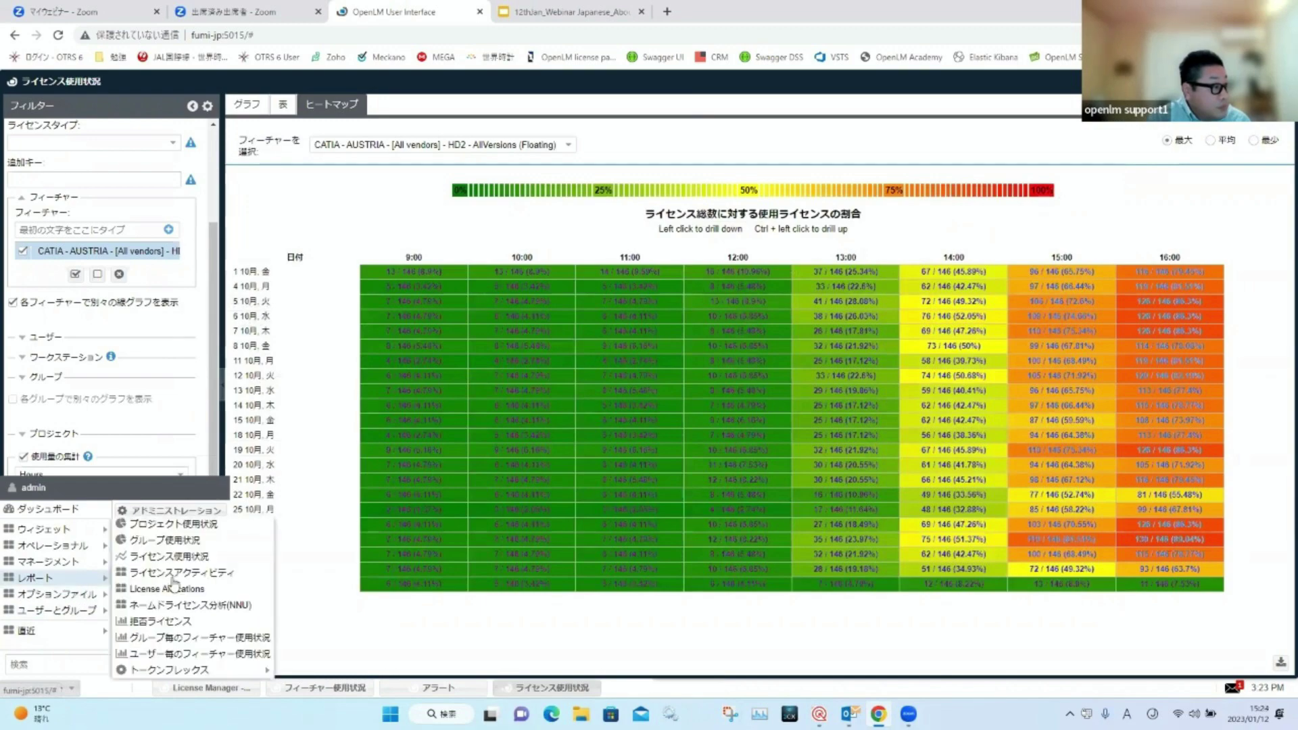
left_click(213, 654)
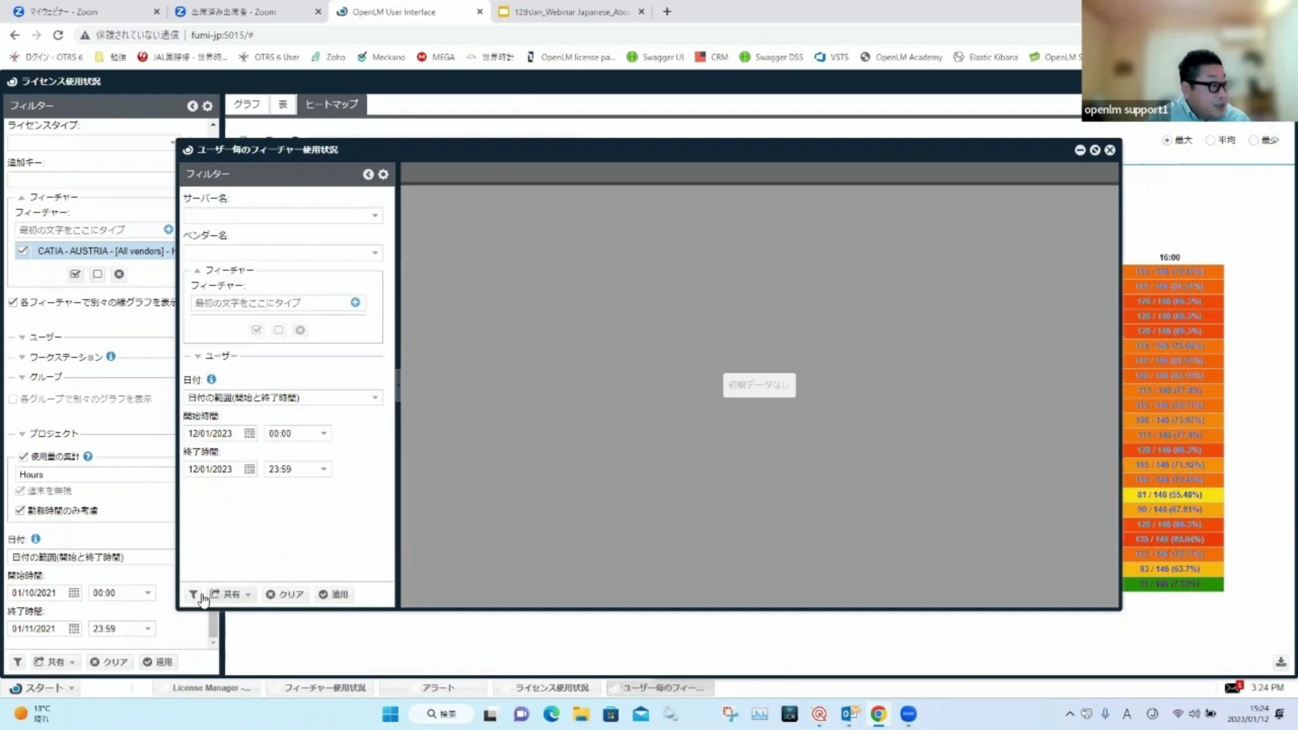
left_click(194, 595)
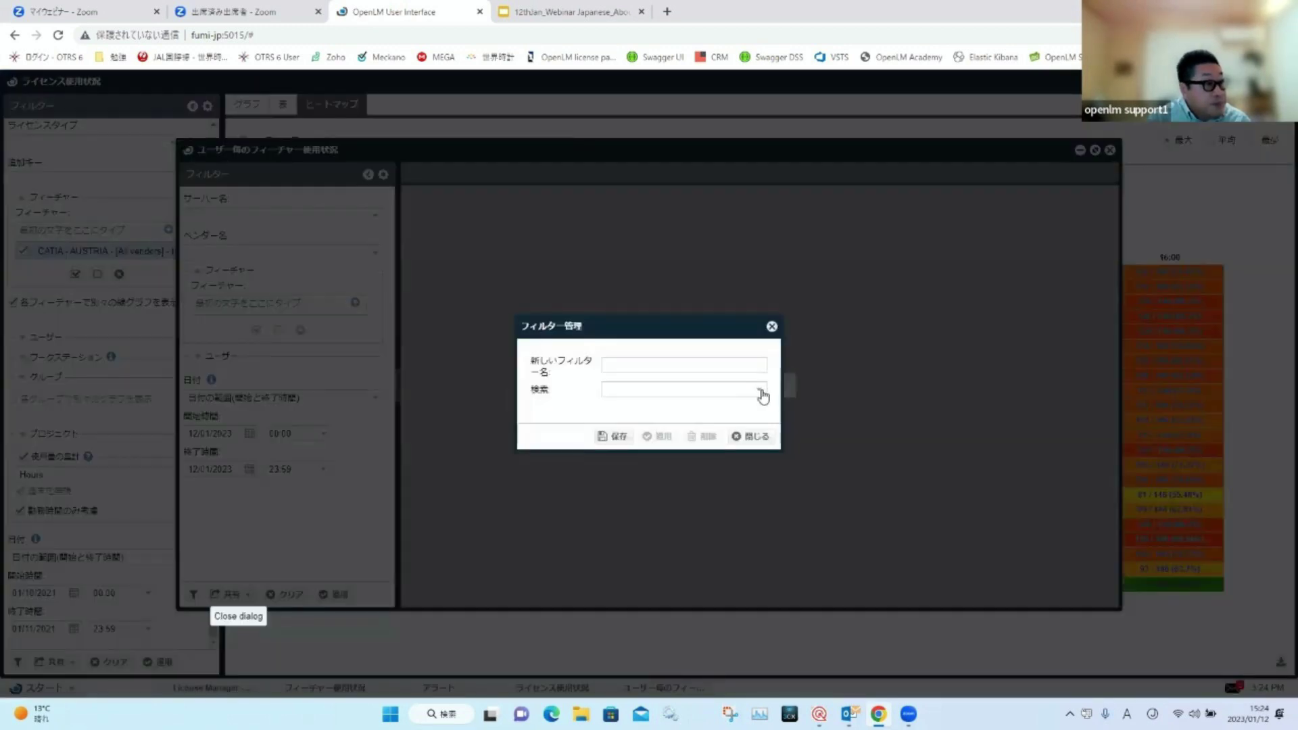
left_click(759, 390)
left_click(741, 406)
left_click(666, 434)
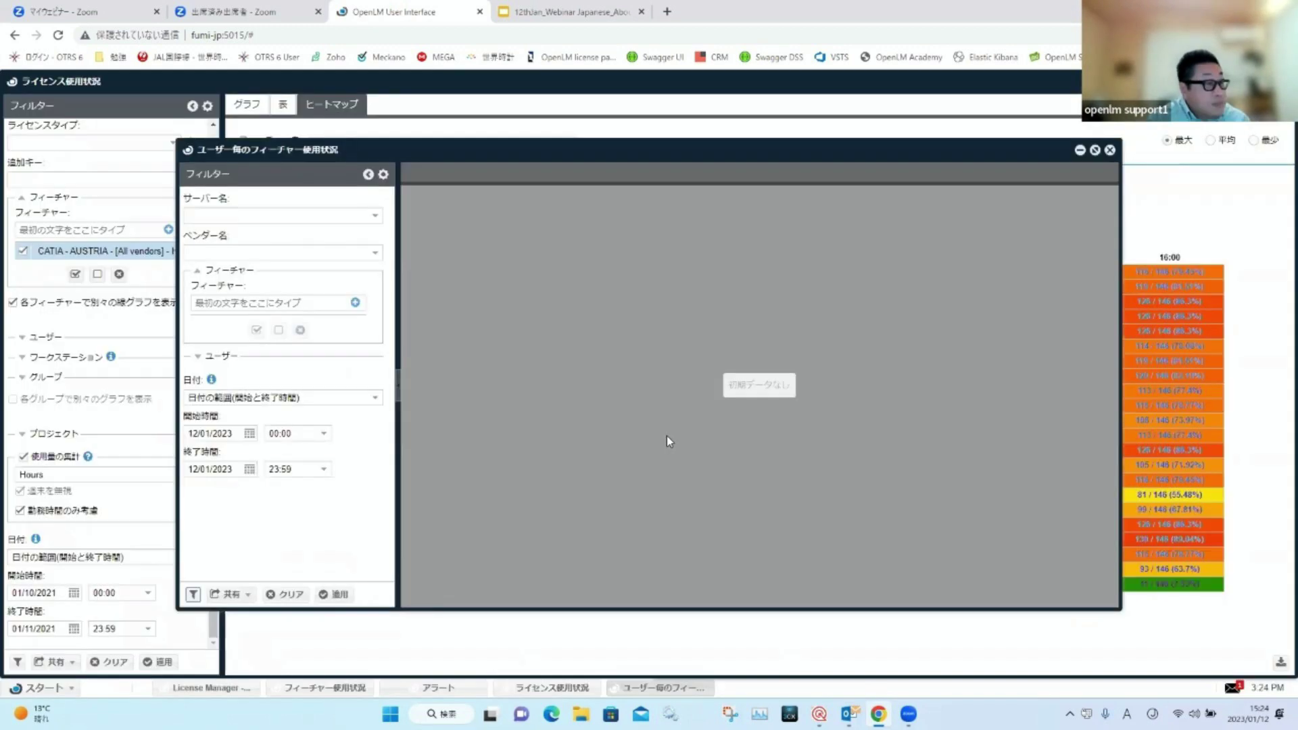
left_click(334, 595)
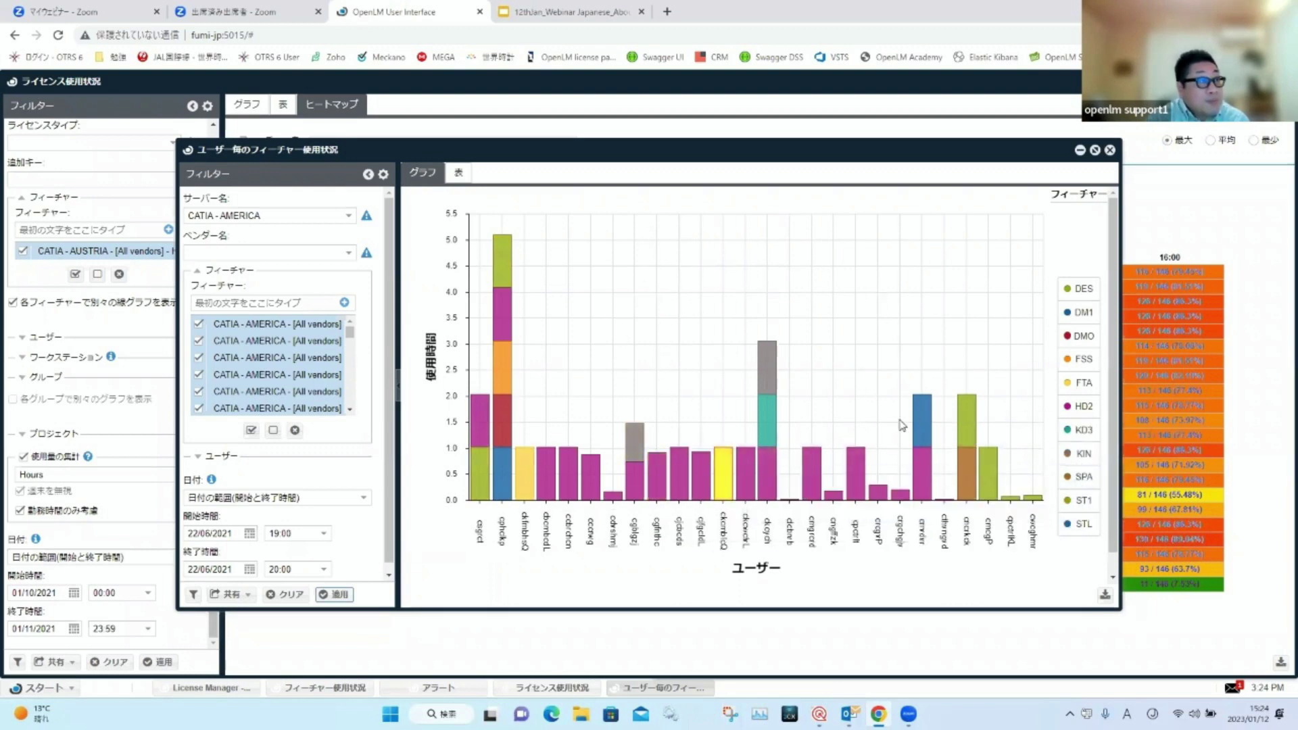
left_click(1110, 150)
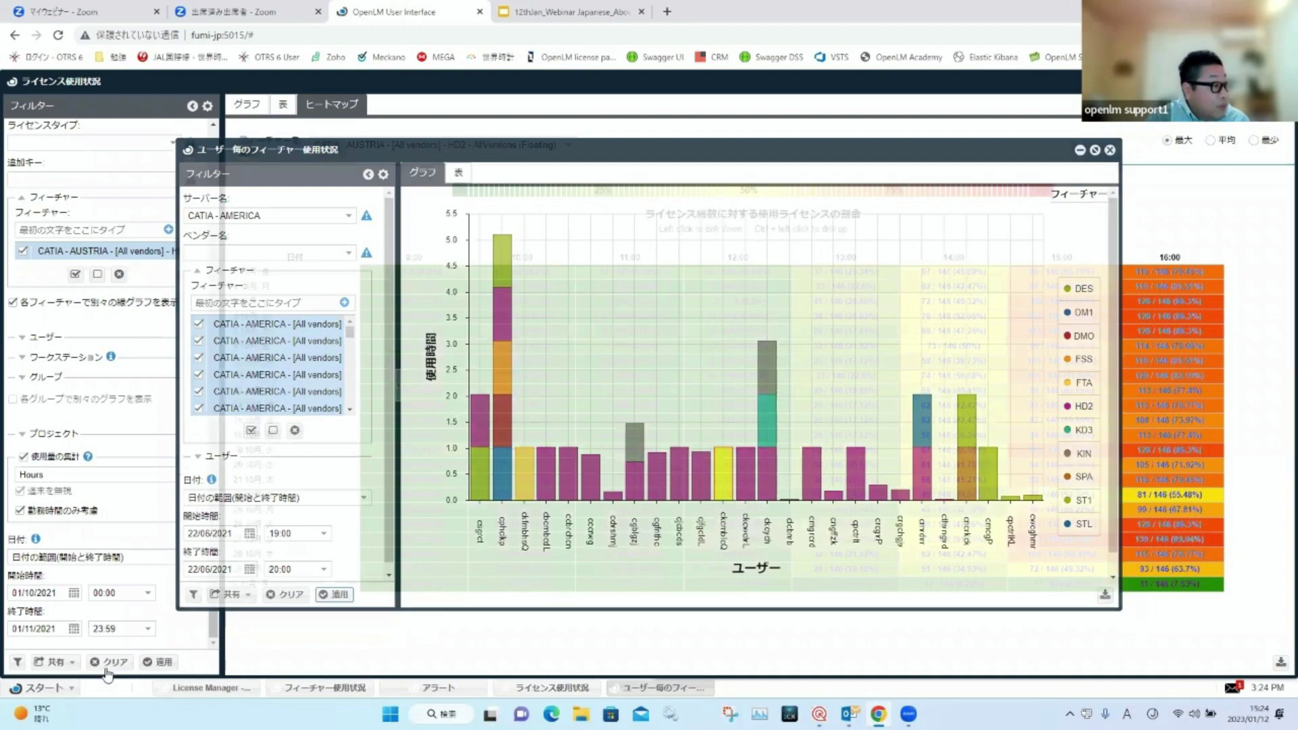
Step: List Token-Flex usage (Token-Flex使用率) with the saved "demo" filter and chart the top 10 families by Most Used
mouse_move(60, 707)
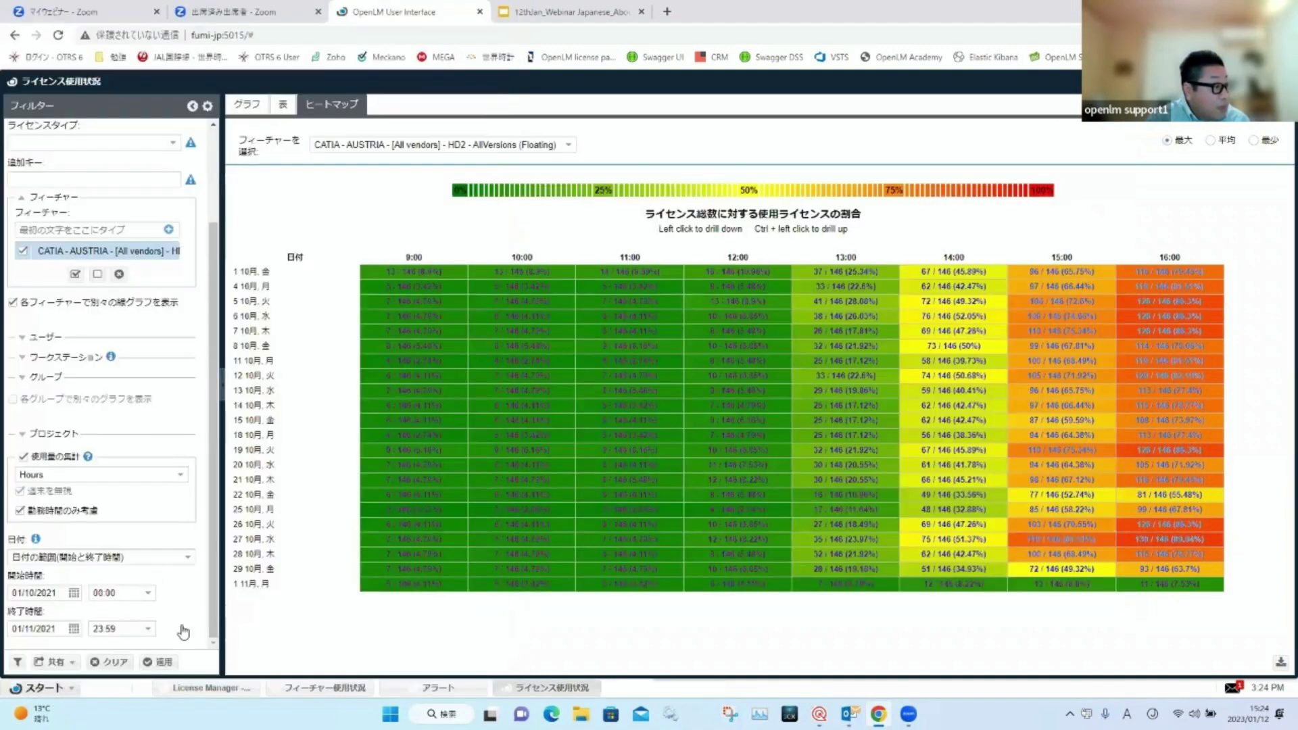
left_click(34, 688)
mouse_move(40, 578)
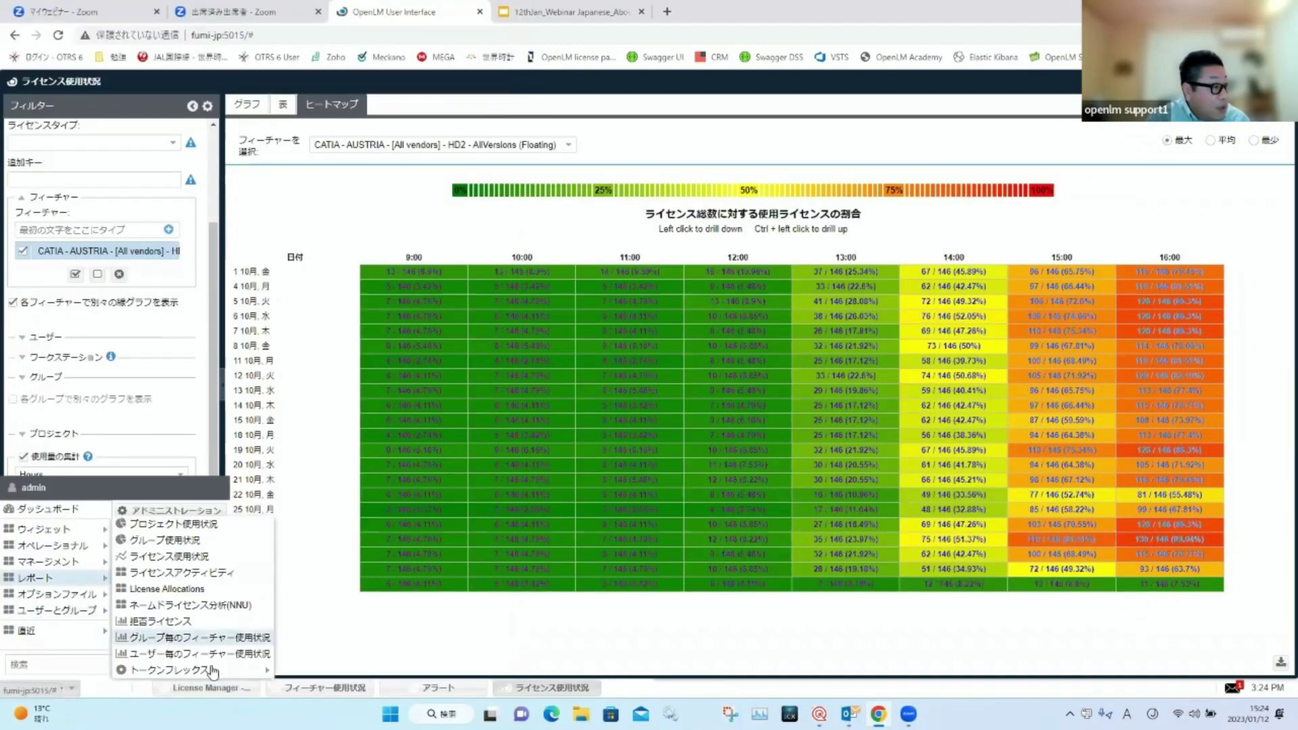
mouse_move(223, 669)
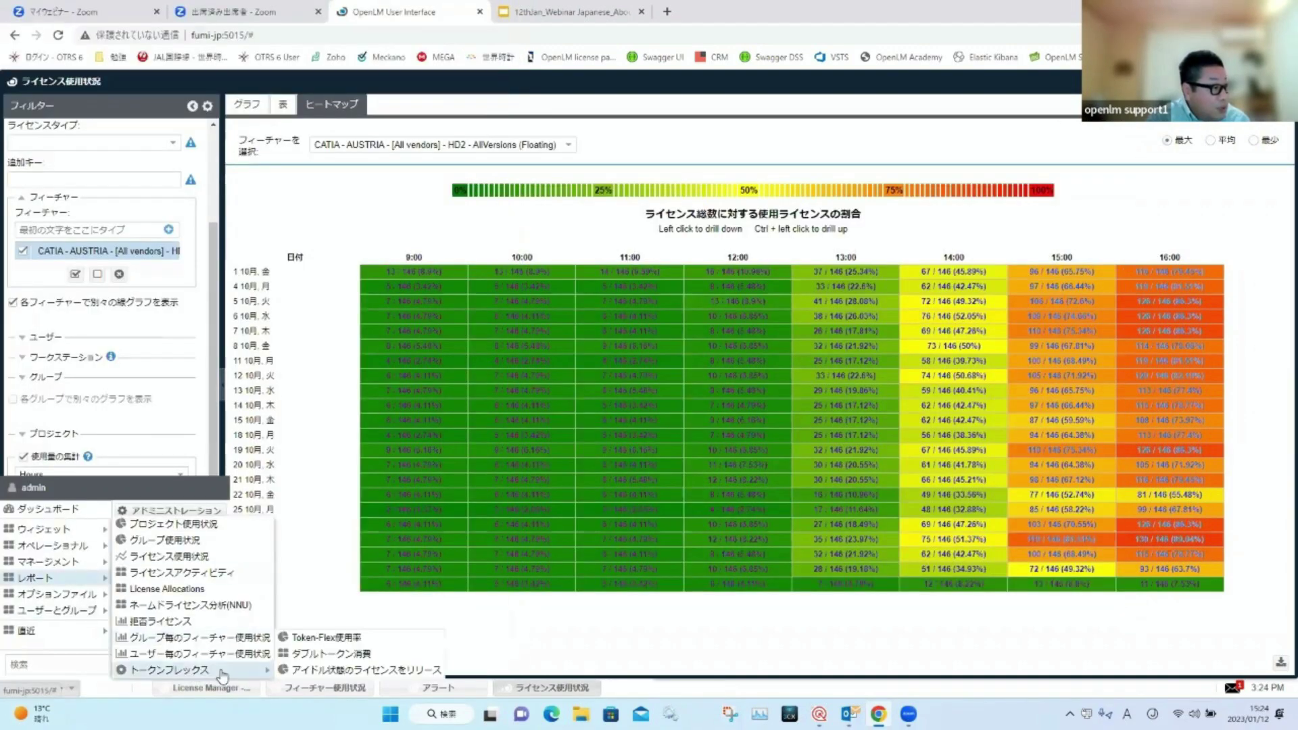
left_click(354, 638)
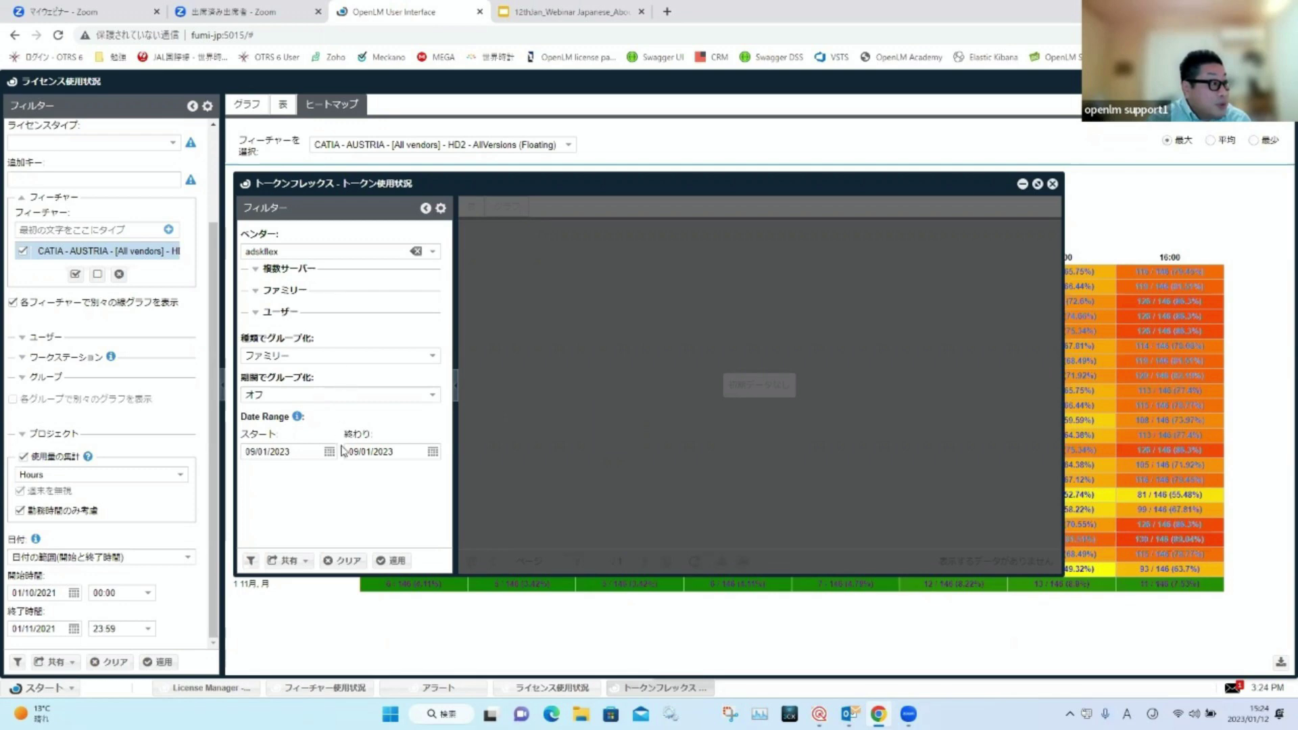
left_click(260, 562)
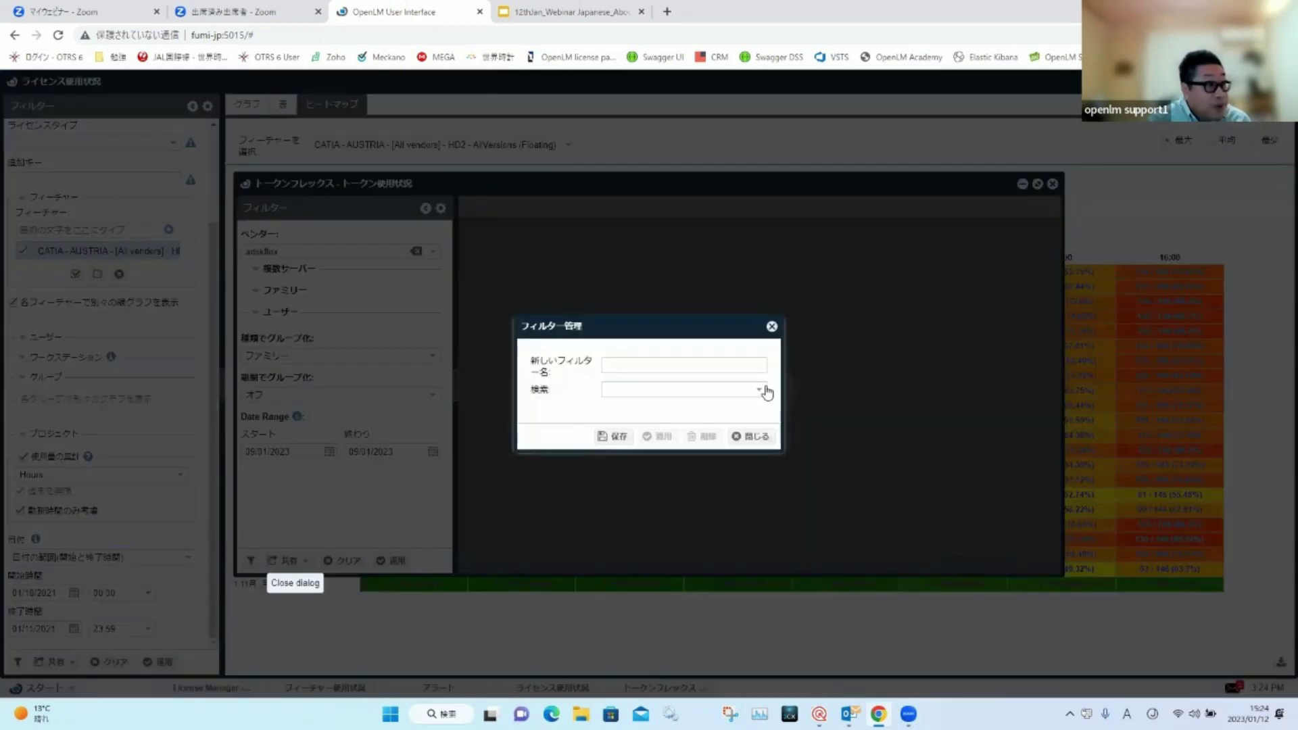
left_click(759, 390)
left_click(757, 409)
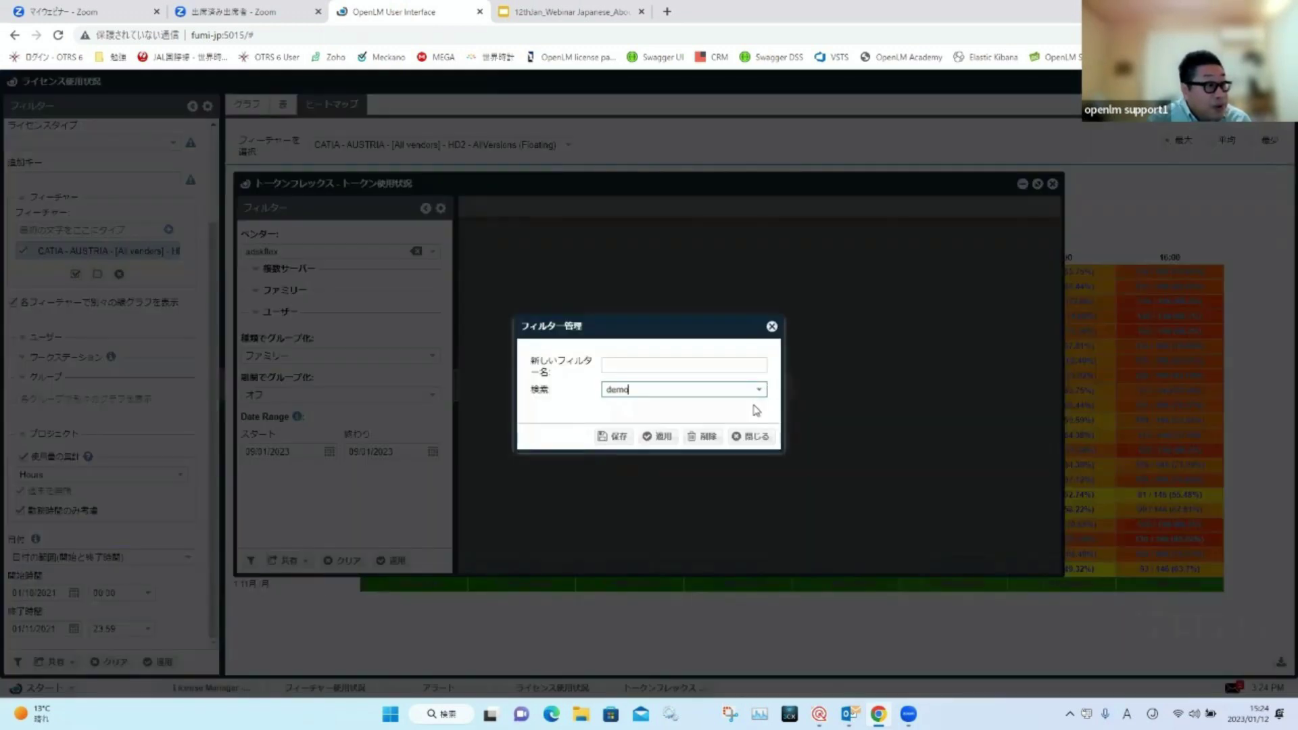
left_click(675, 434)
left_click(397, 561)
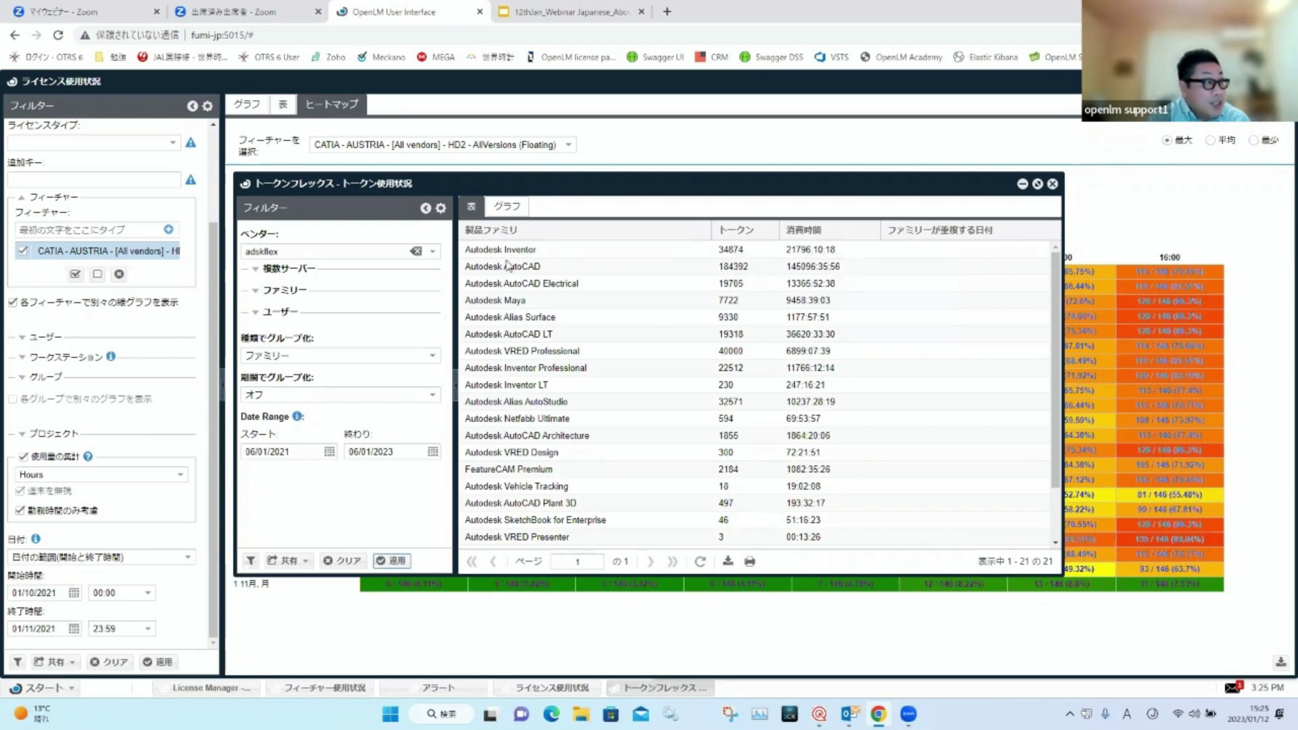
left_click(506, 206)
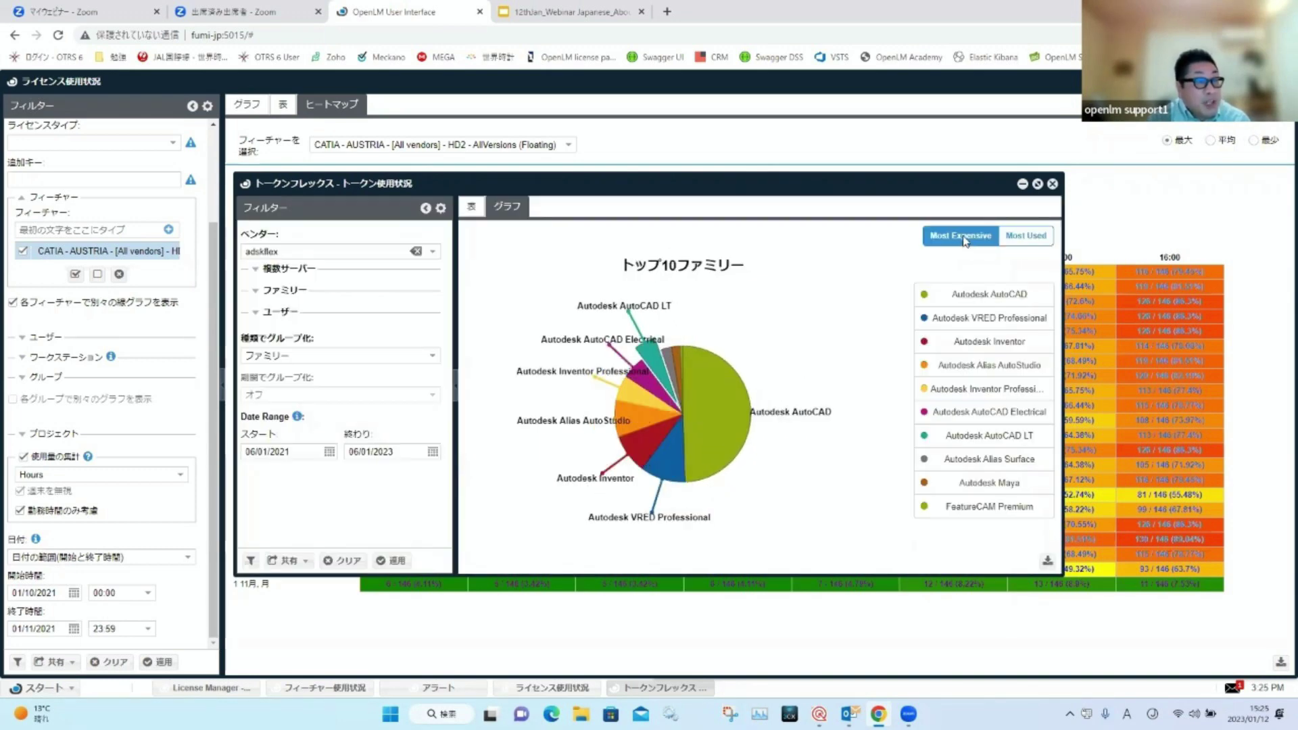
left_click(1022, 242)
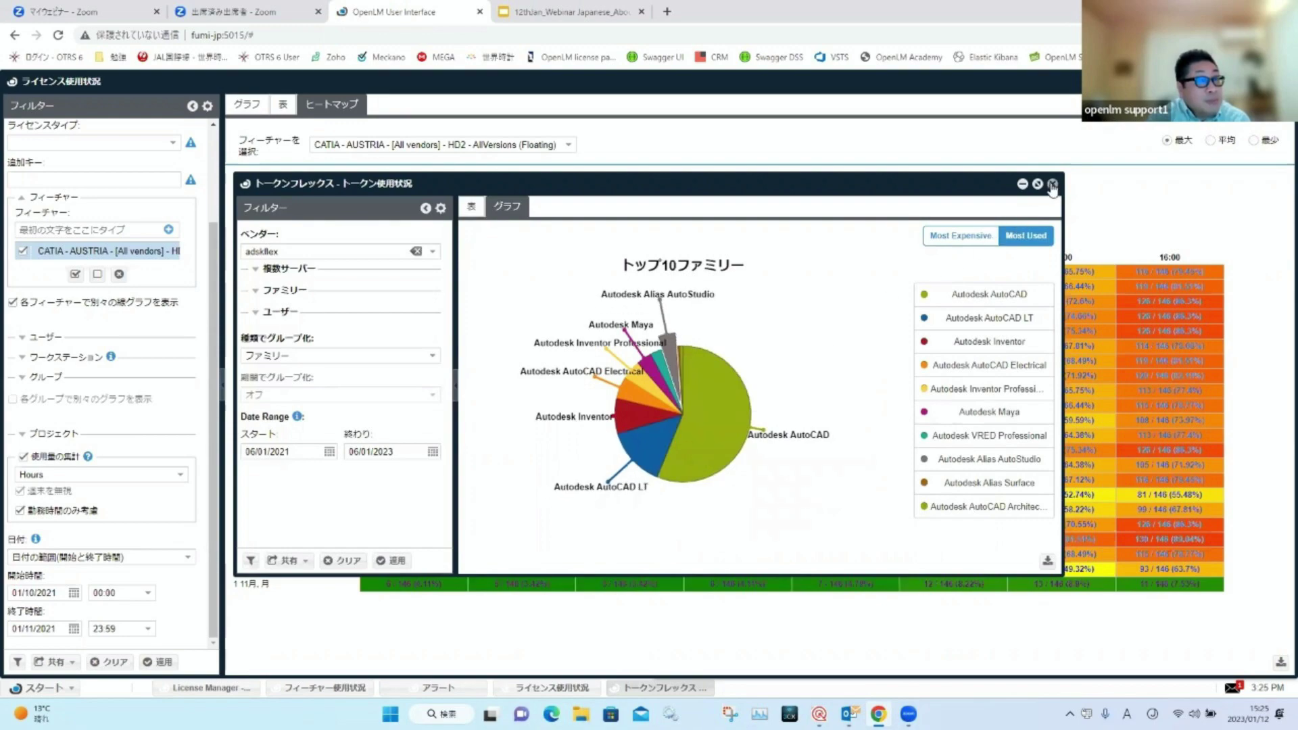
Step: Review the filter options and columns of the double token consumption report (ダブルトークン消費) and close it
left_click(62, 688)
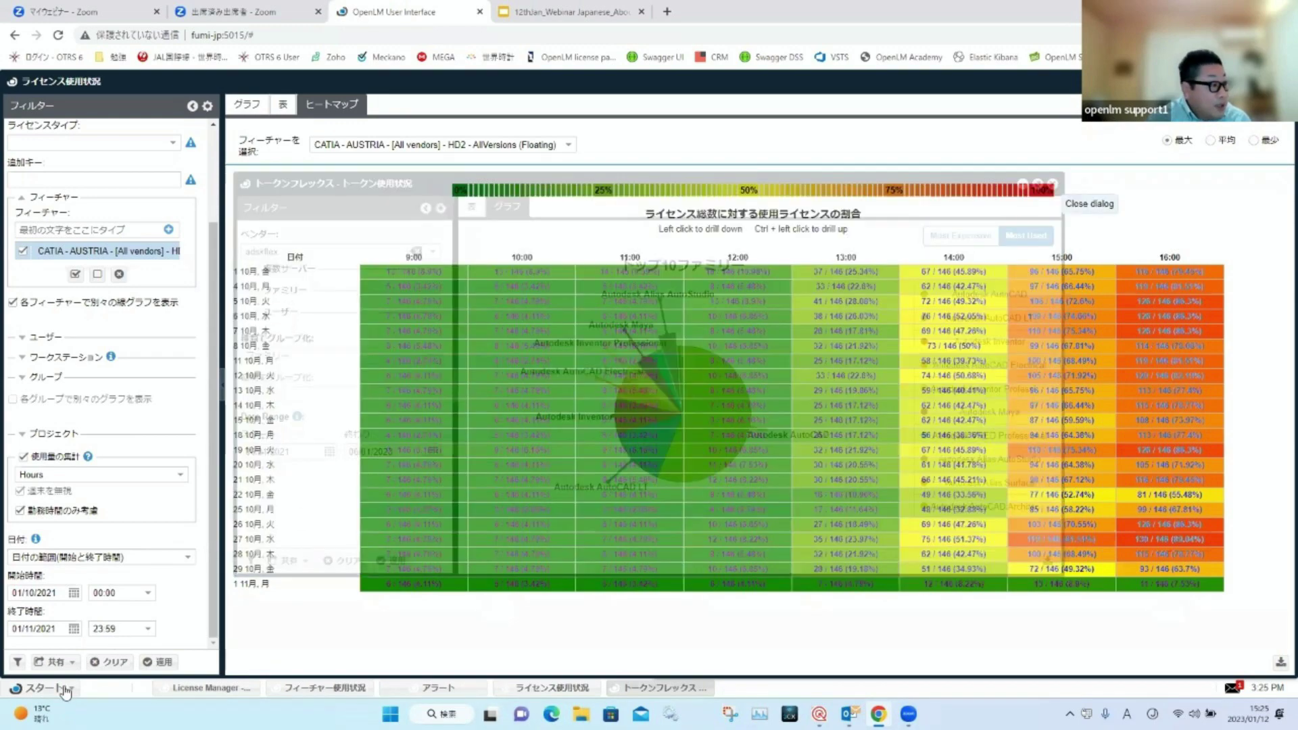
mouse_move(73, 585)
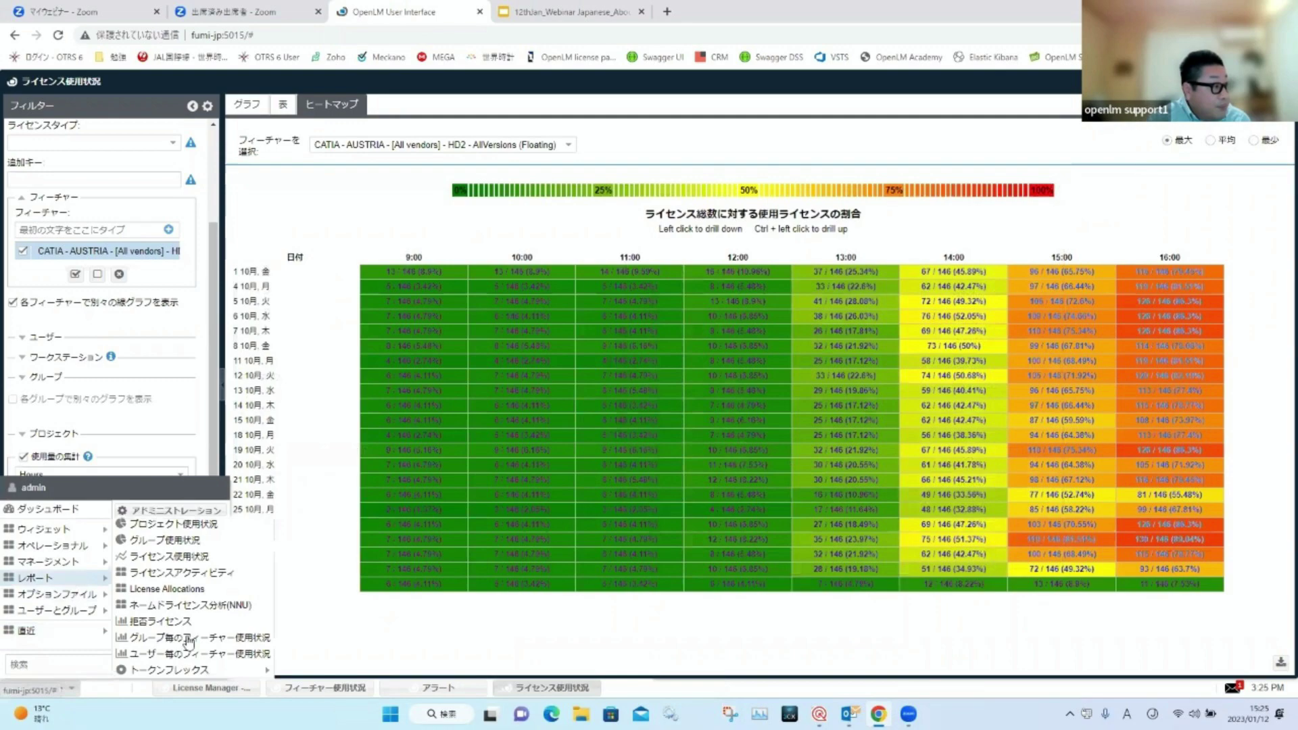
mouse_move(257, 669)
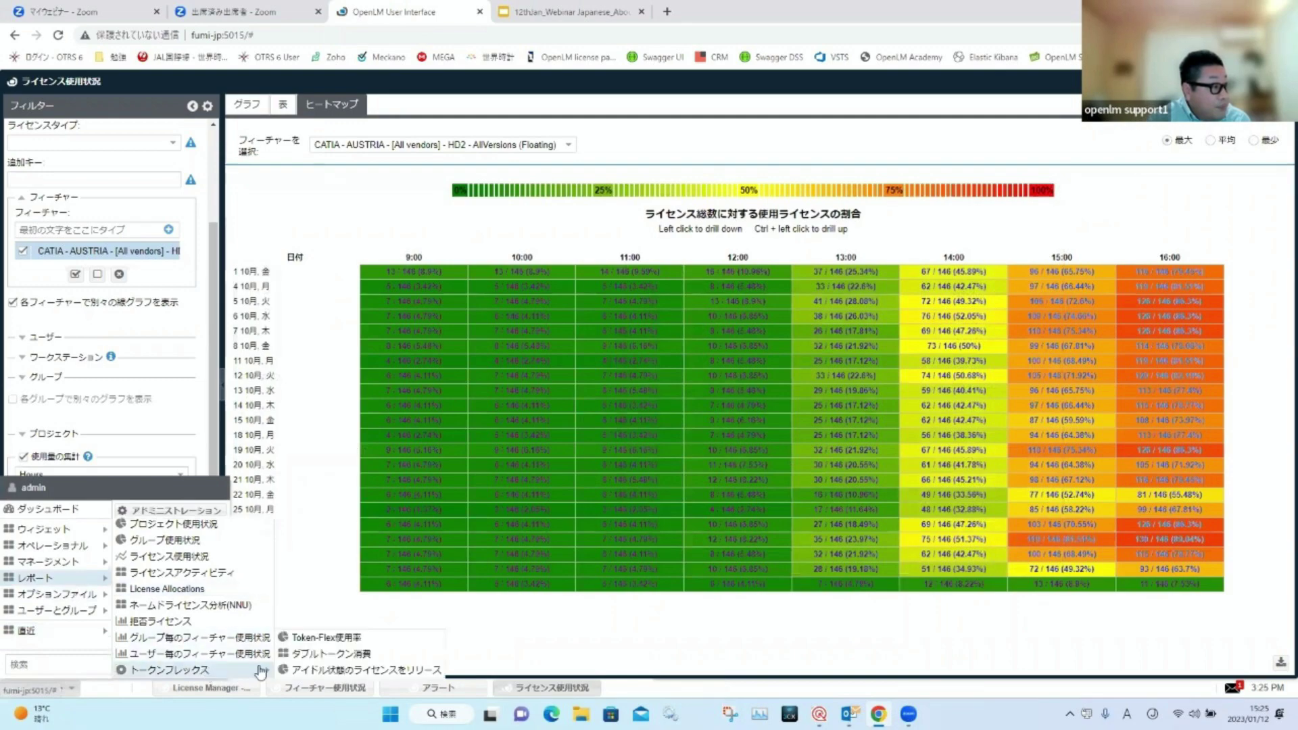
left_click(357, 655)
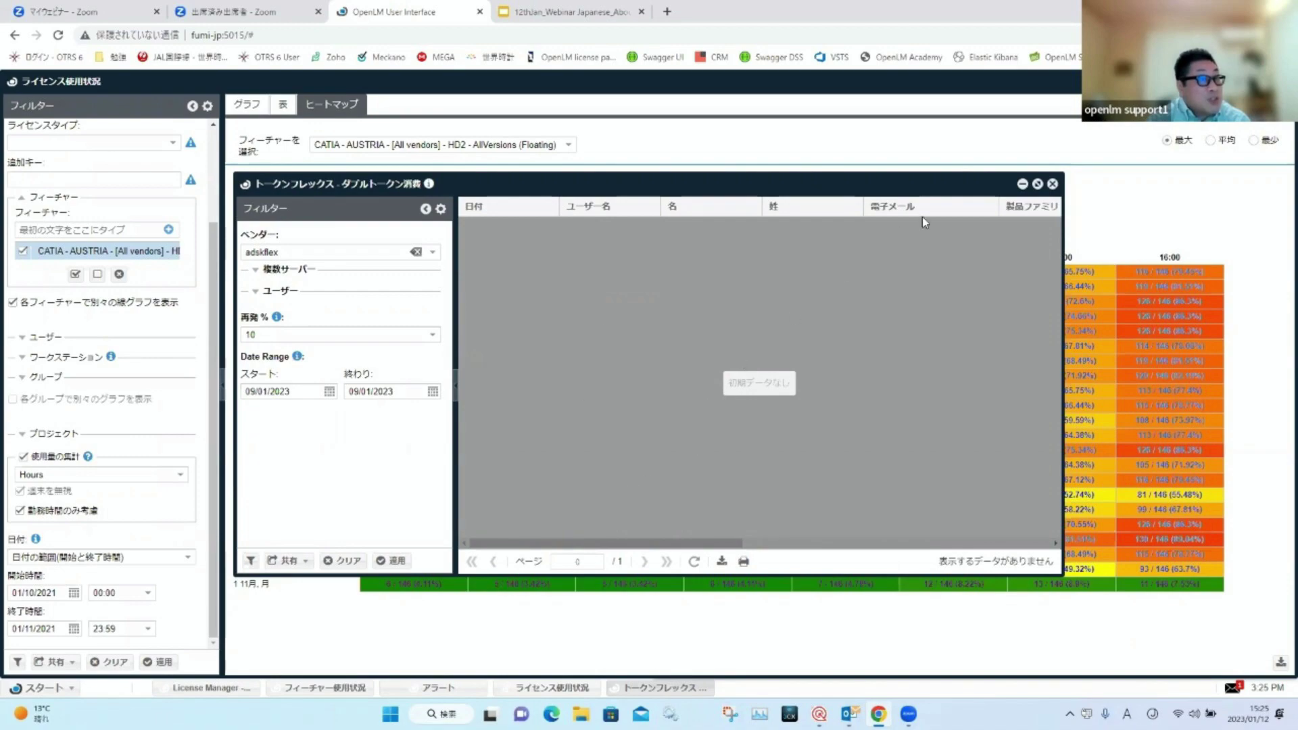
left_click(1052, 184)
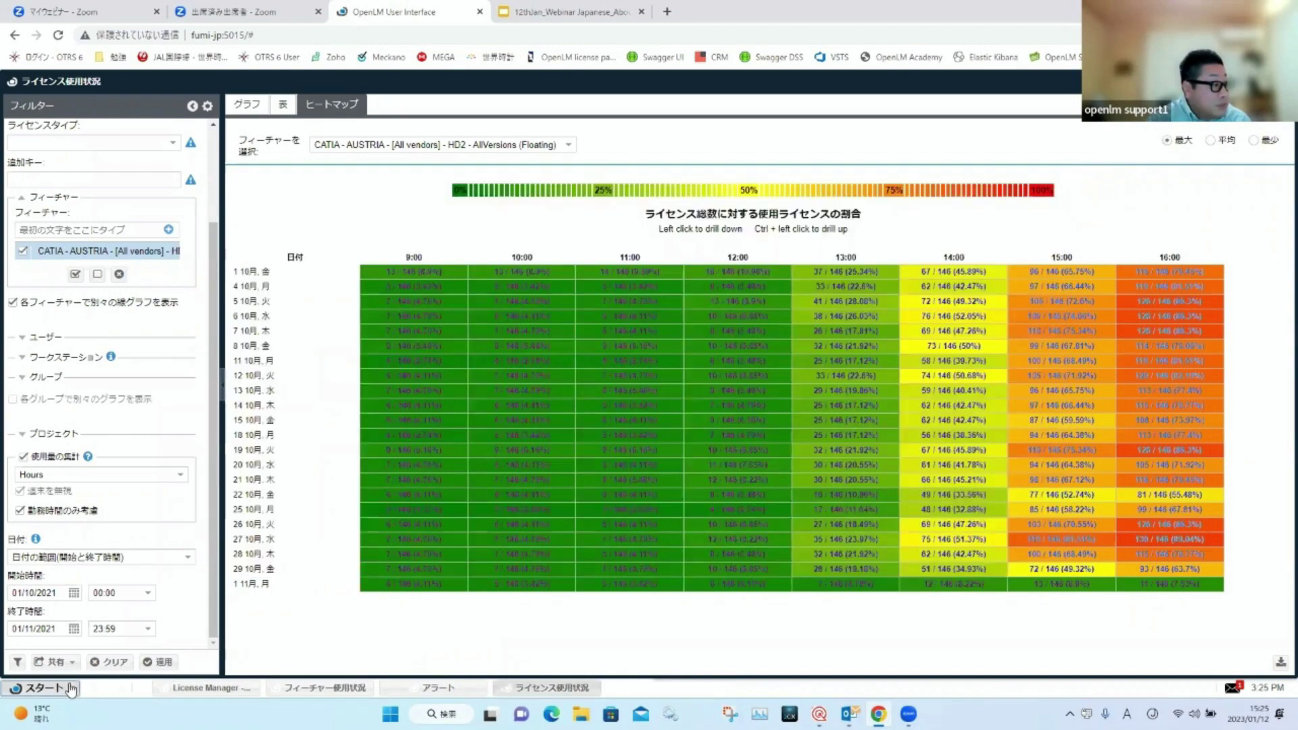
Step: Review the filter options of the Token-Flex released idle licenses report (アイドル状態のライセンスをリリース) and close it
left_click(70, 688)
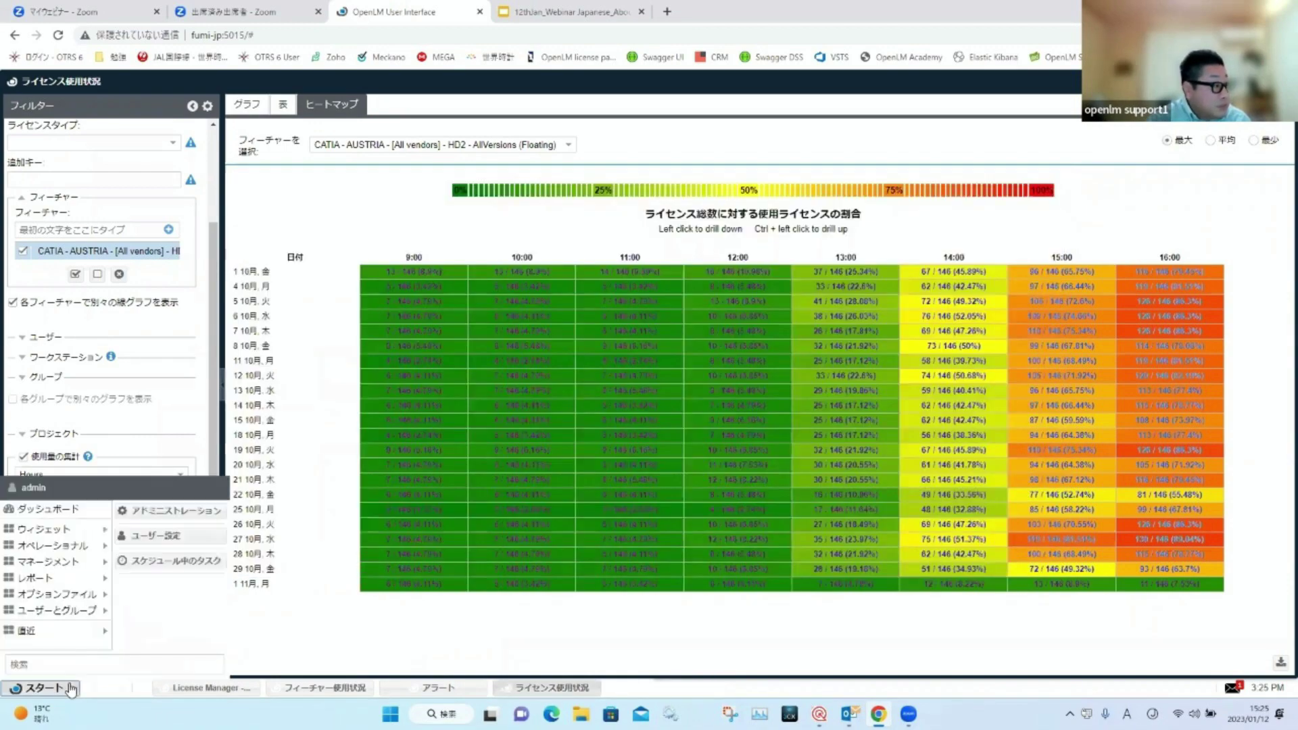
mouse_move(81, 578)
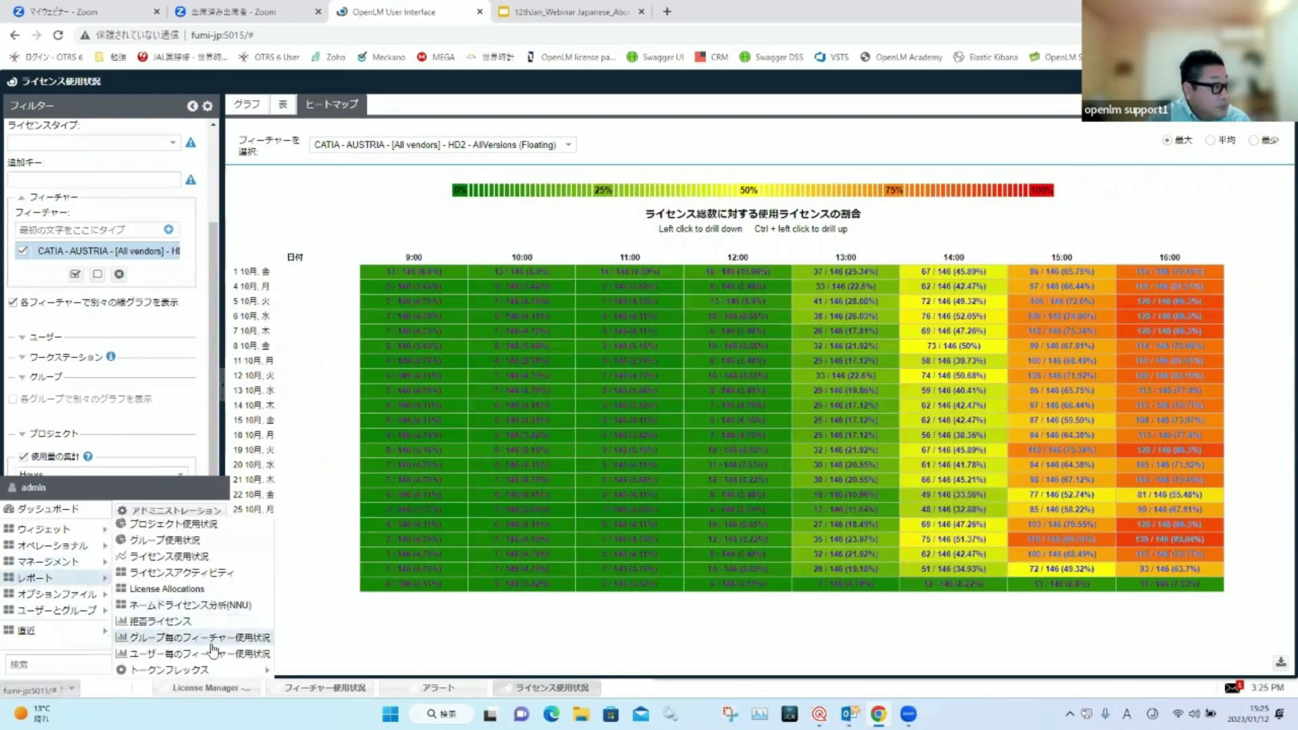
mouse_move(242, 671)
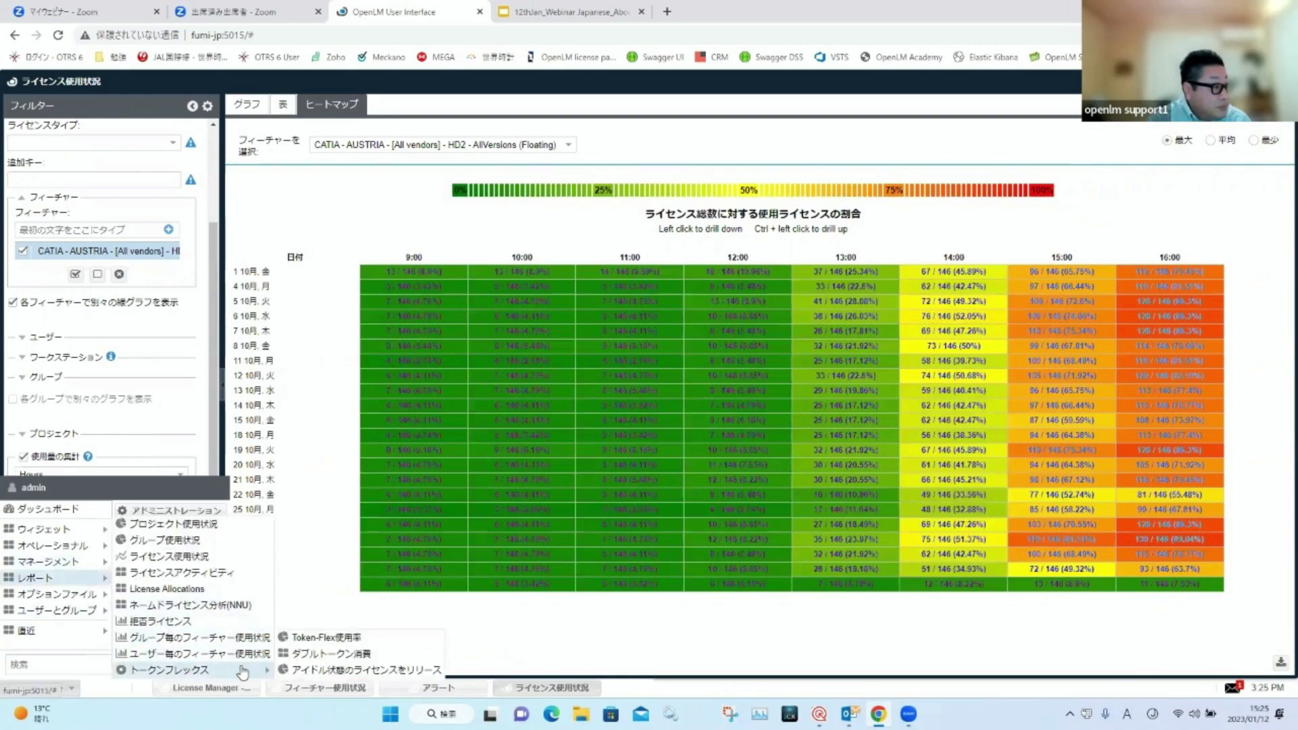
left_click(354, 670)
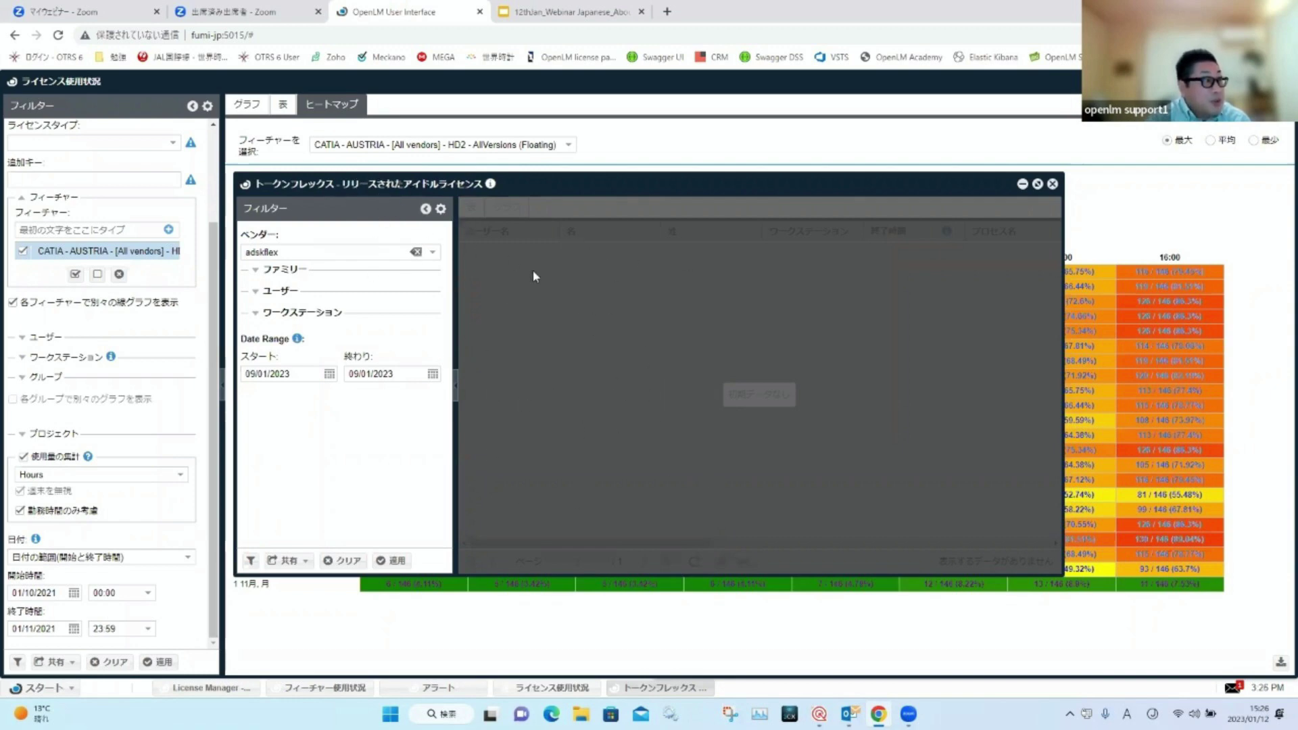
left_click(1053, 184)
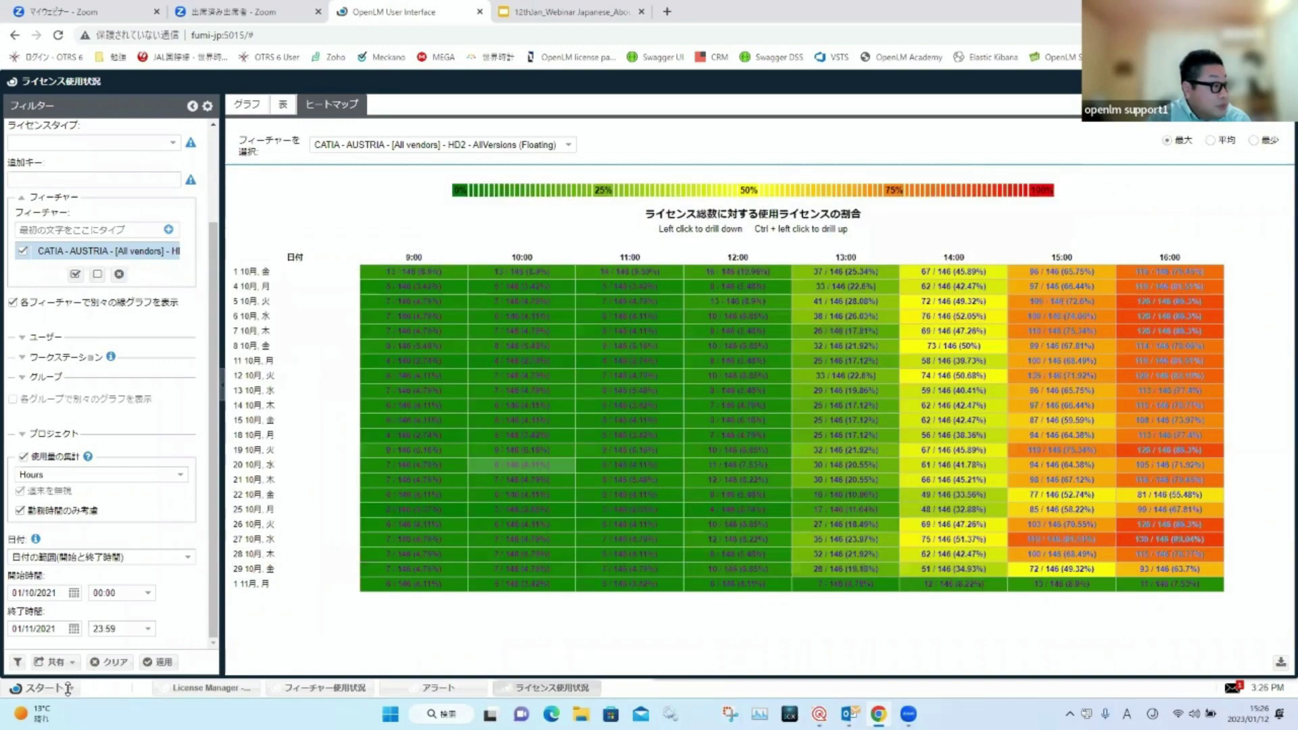
Step: Filter the workstation list (ワークステーション) to online machines and widen its オンライン column before closing it
left_click(41, 688)
mouse_move(87, 576)
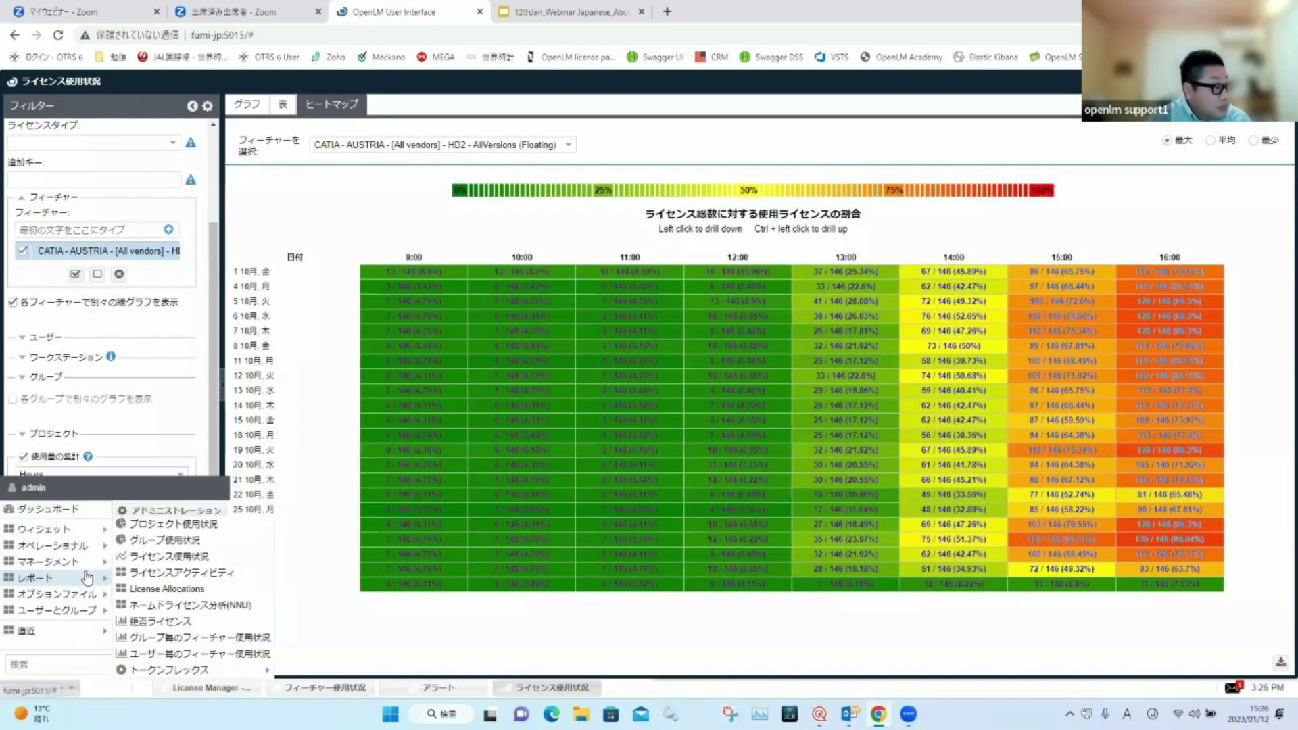
mouse_move(75, 600)
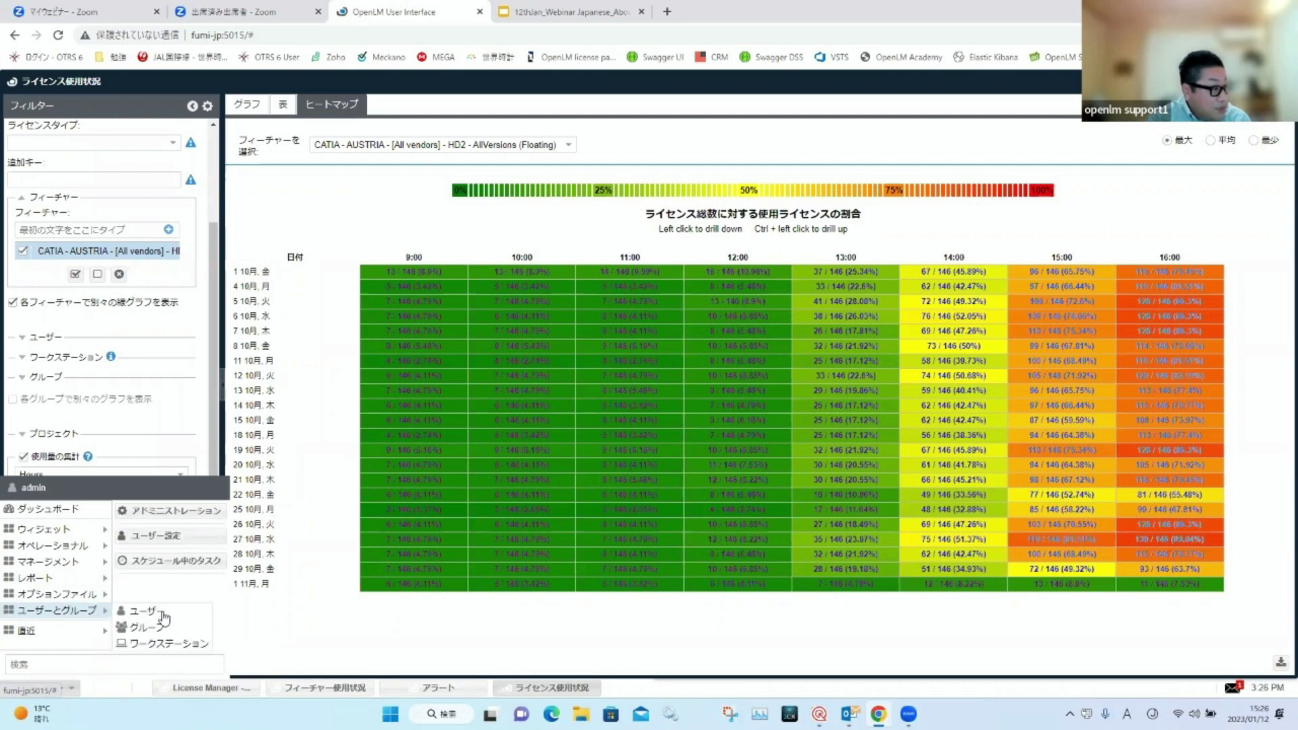
left_click(185, 644)
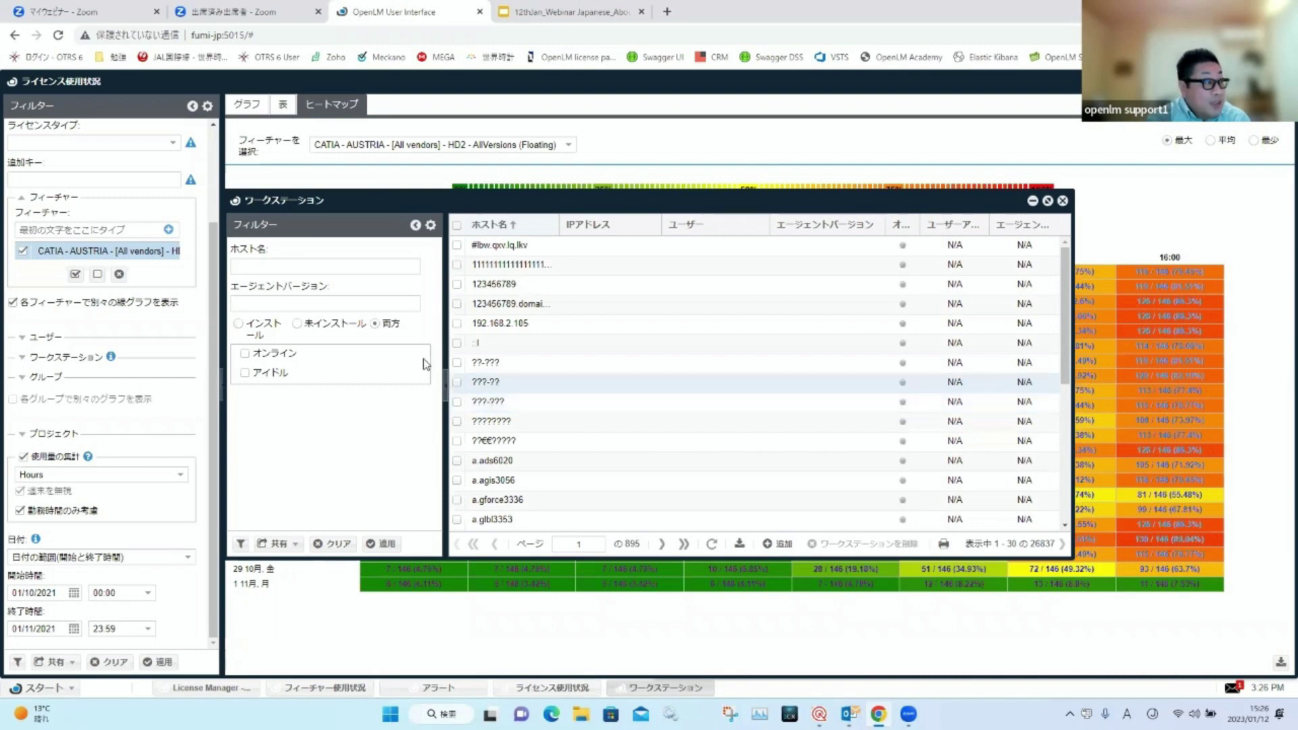
left_click(245, 353)
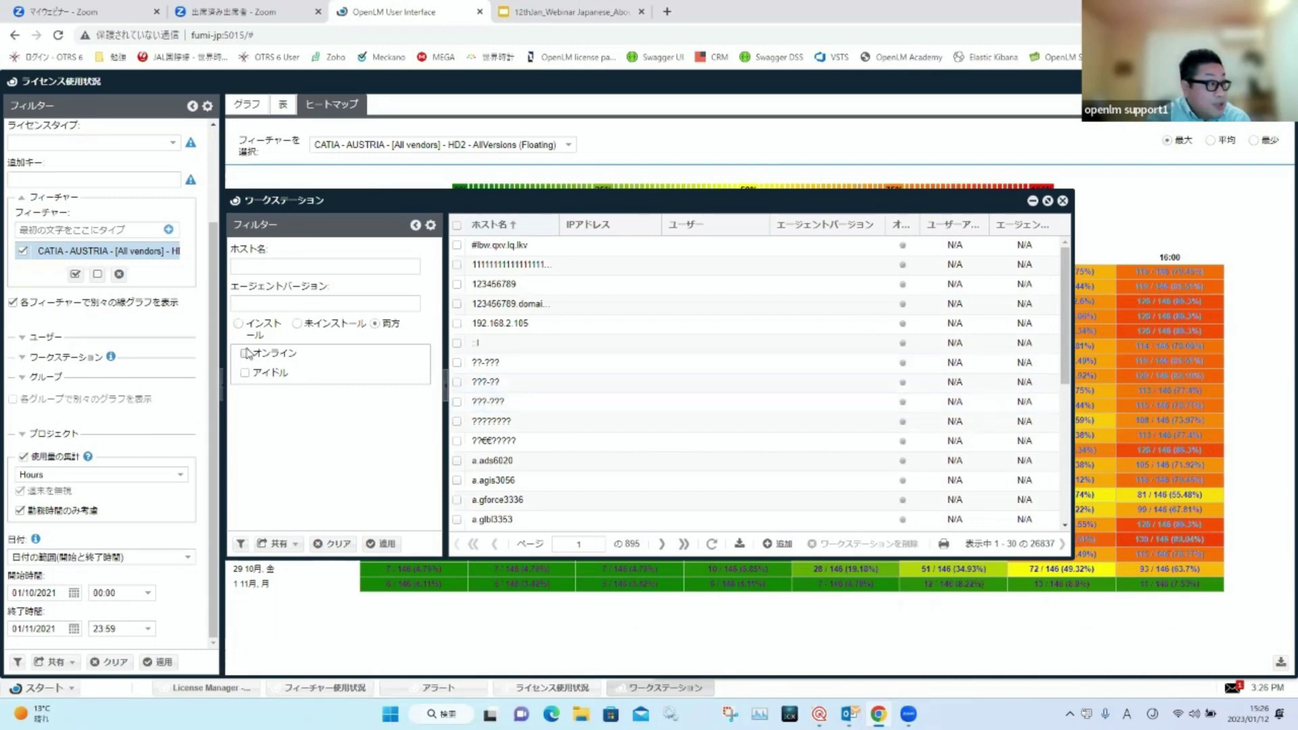
left_click(385, 545)
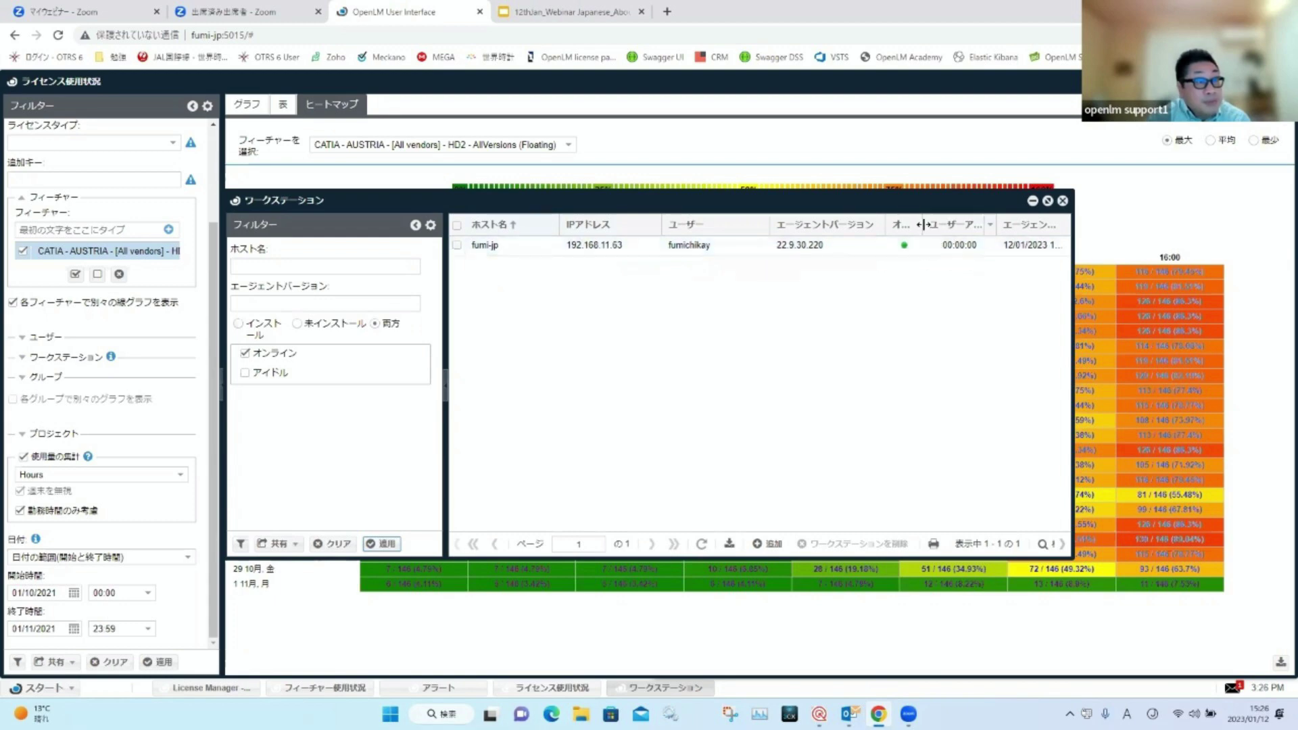
left_click_drag(923, 224, 953, 224)
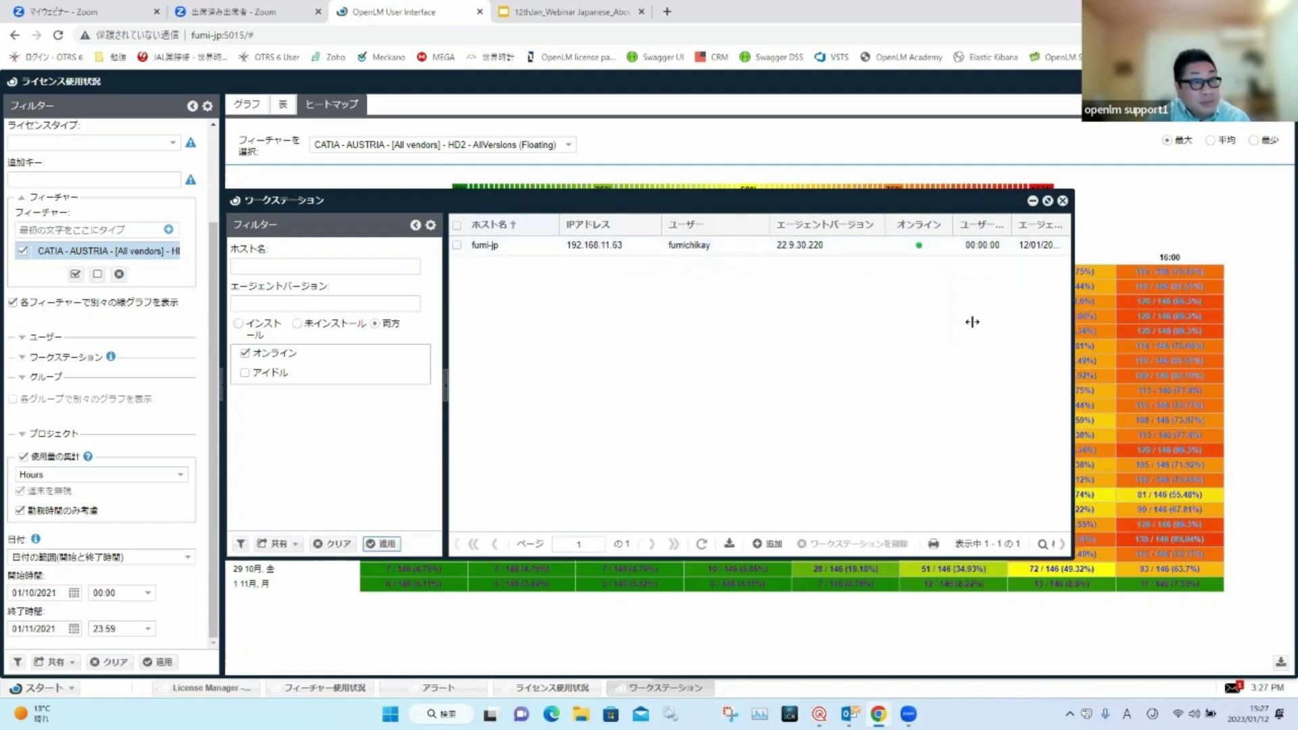
left_click(1062, 203)
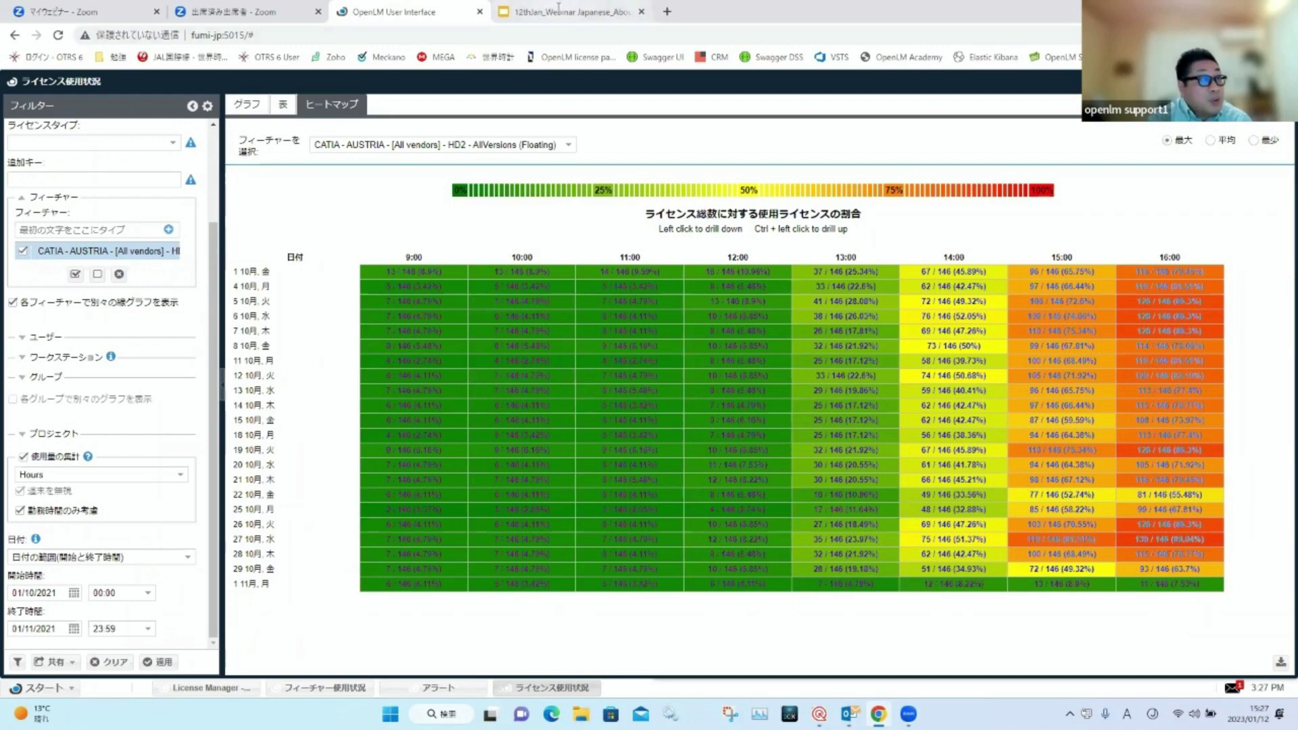
Step: Switch to the webinar deck in Google Slides and present it from the current slide, advancing to the POWER BI slide
mouse_move(559, 8)
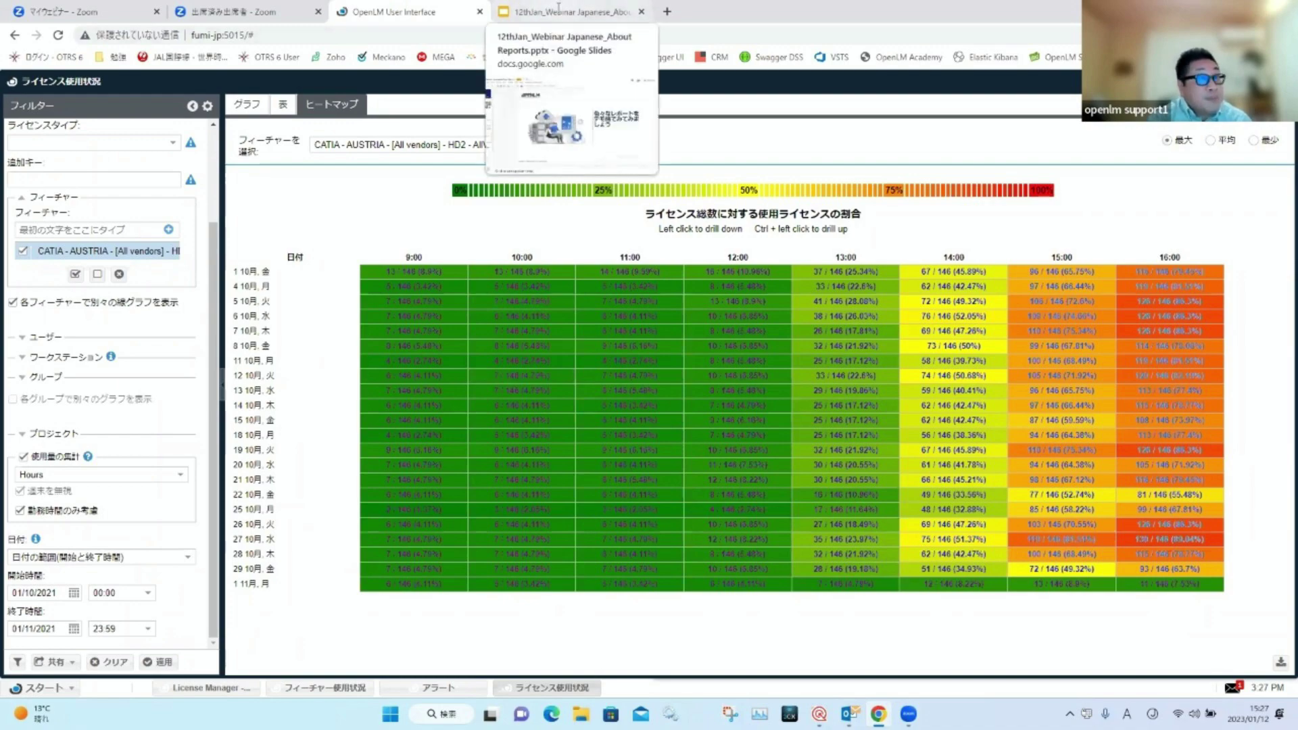
left_click(558, 8)
key("ctrl+F5")
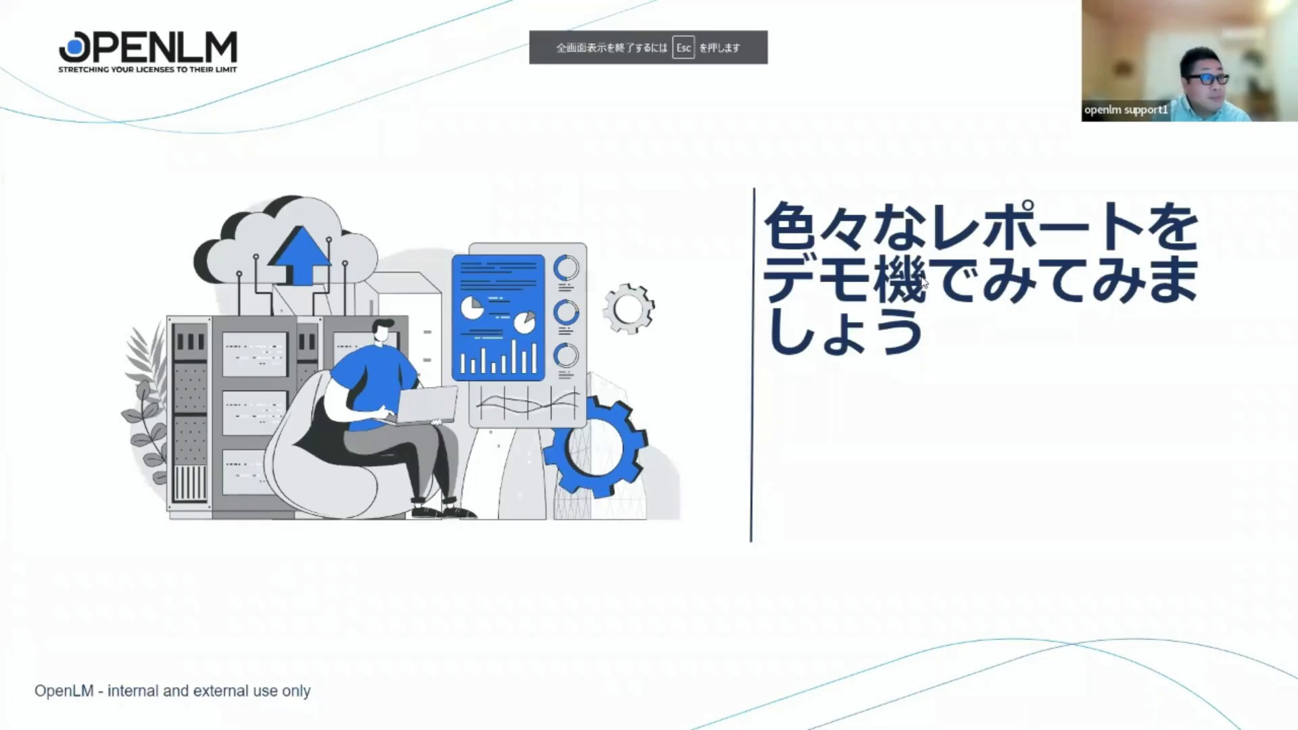
key("Right")
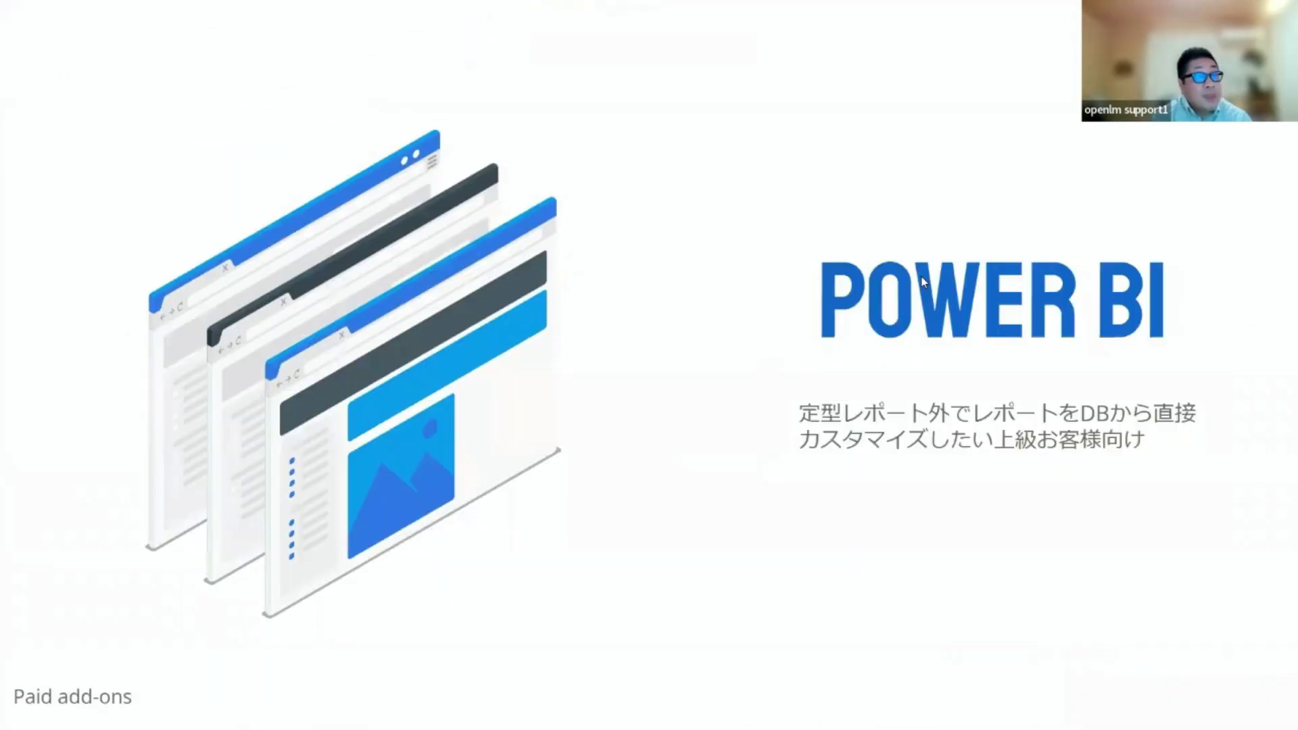